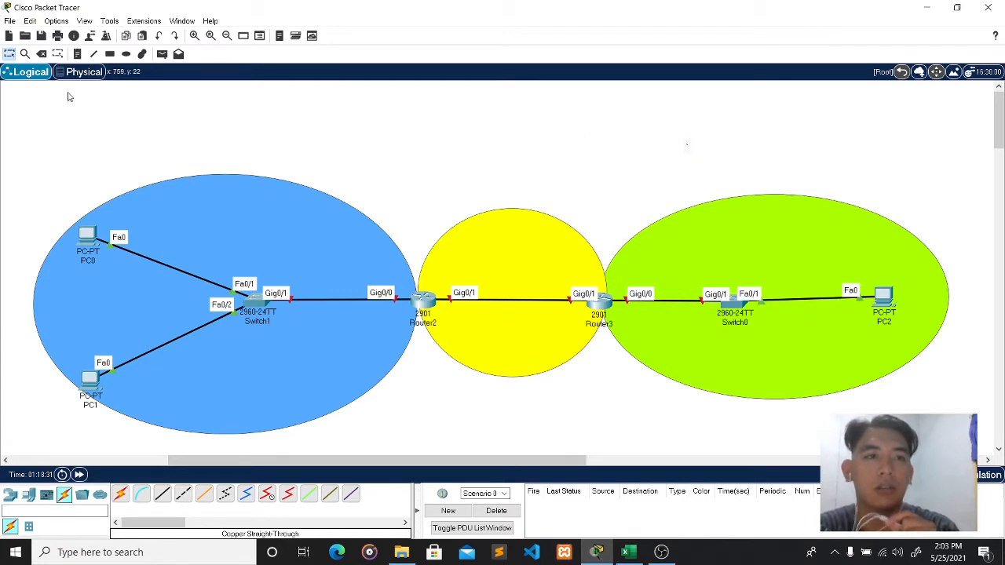
- Replace the default Guest user name with your full name, add your e-mail address, and save
click(90, 36)
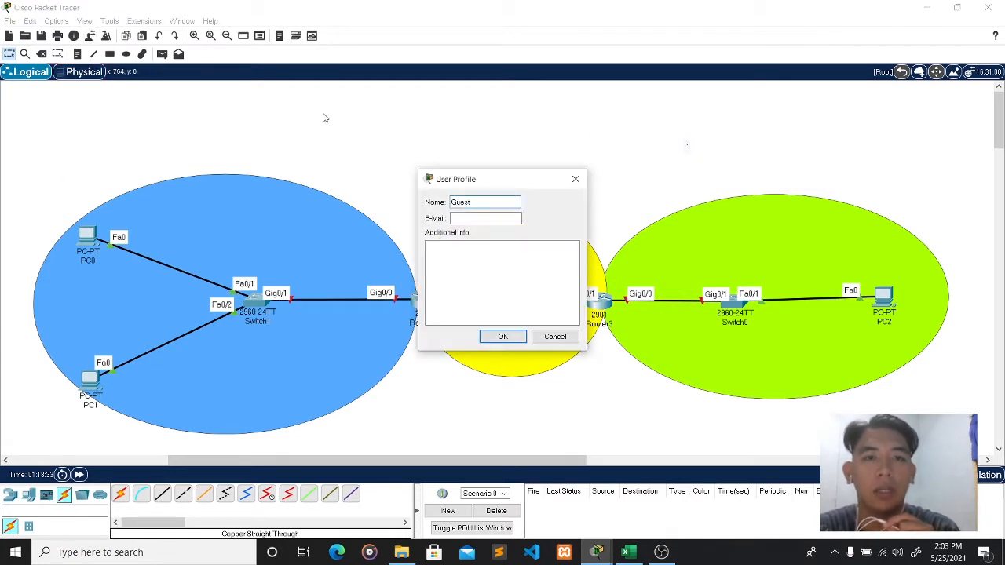
key(BackSpace)
key(BackSpace)
key(BackSpace)
key(BackSpace)
key(BackSpace)
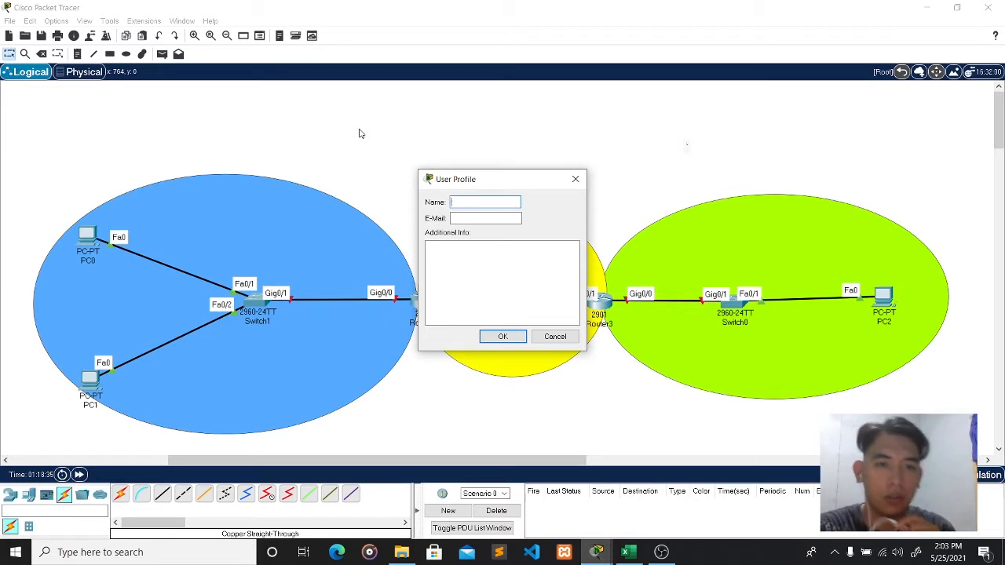
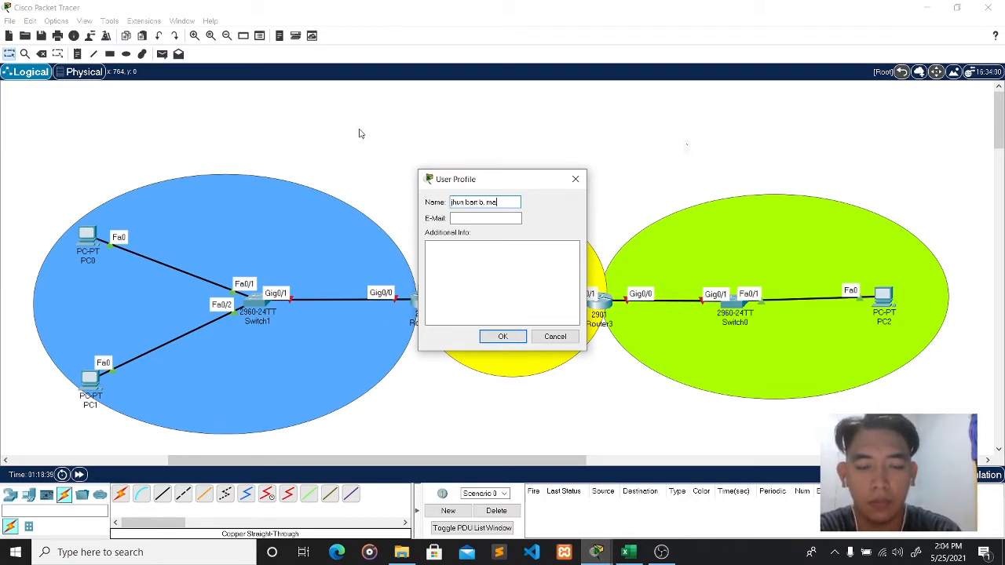
click(477, 218)
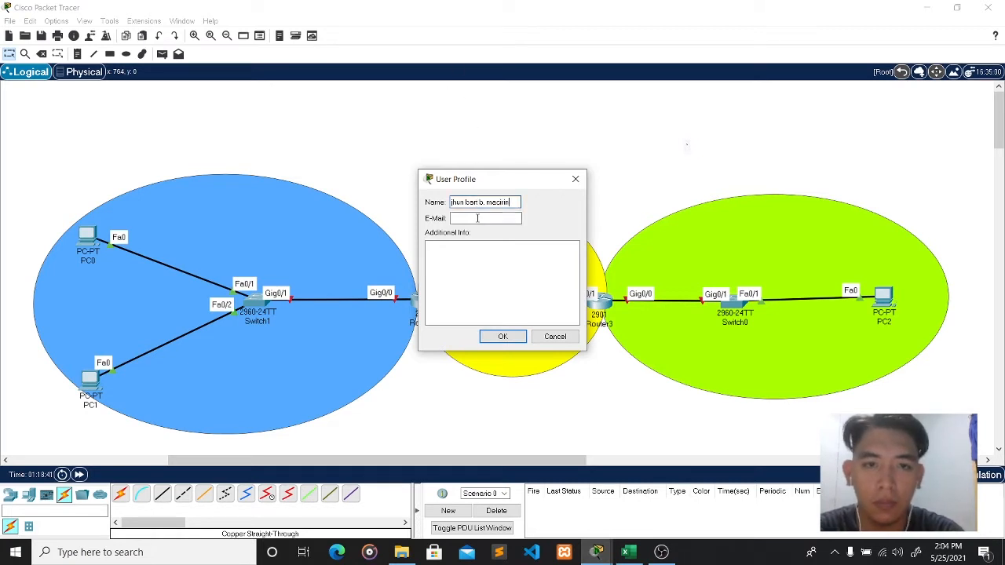
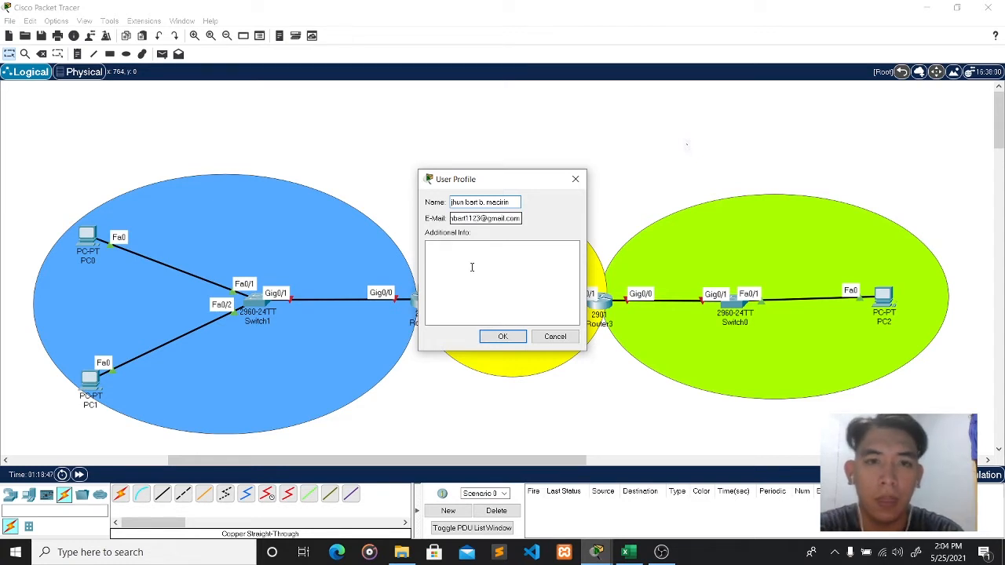
click(502, 336)
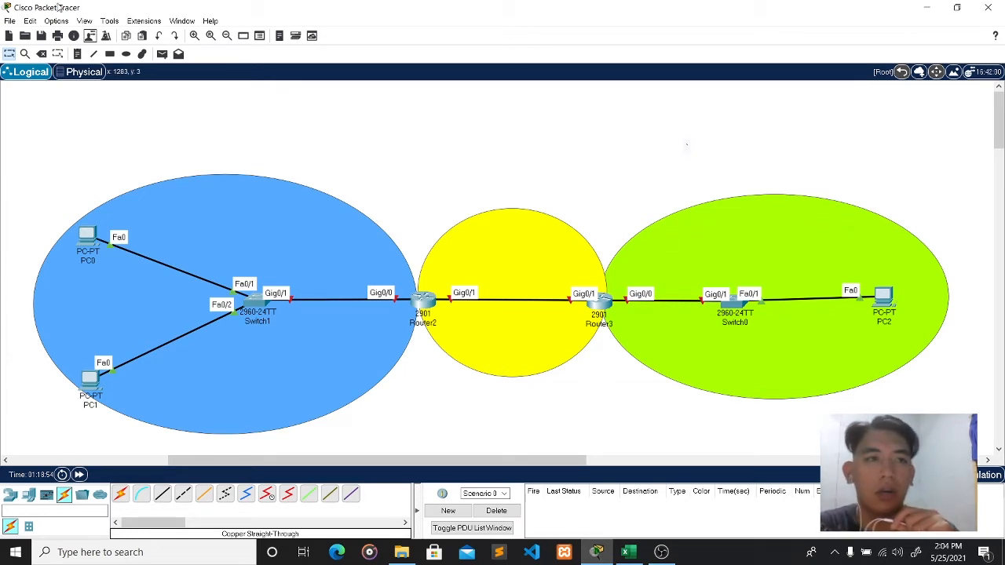
- Place a 192.168.1.0/24 note above the yellow network area and nudge it right
click(77, 56)
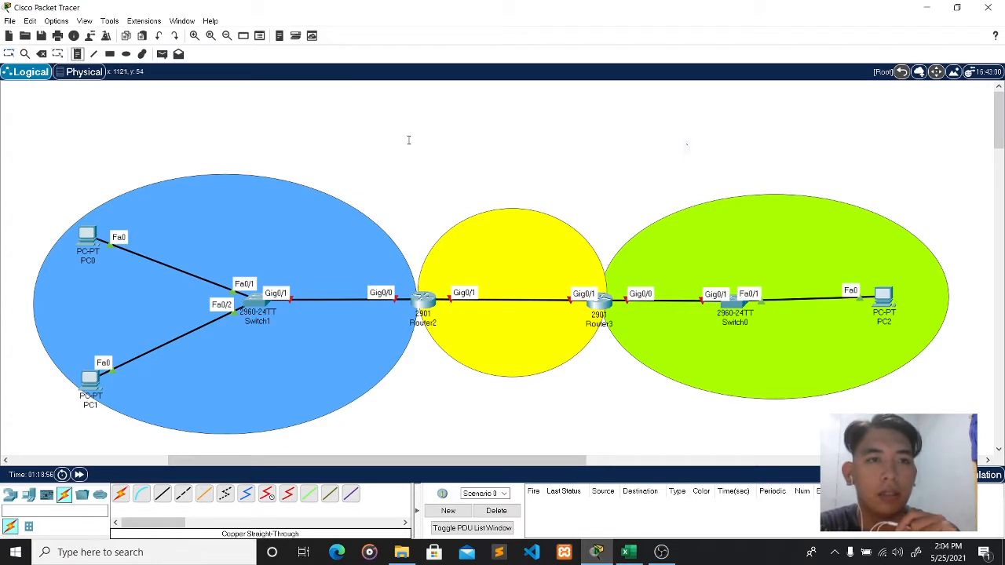
click(447, 137)
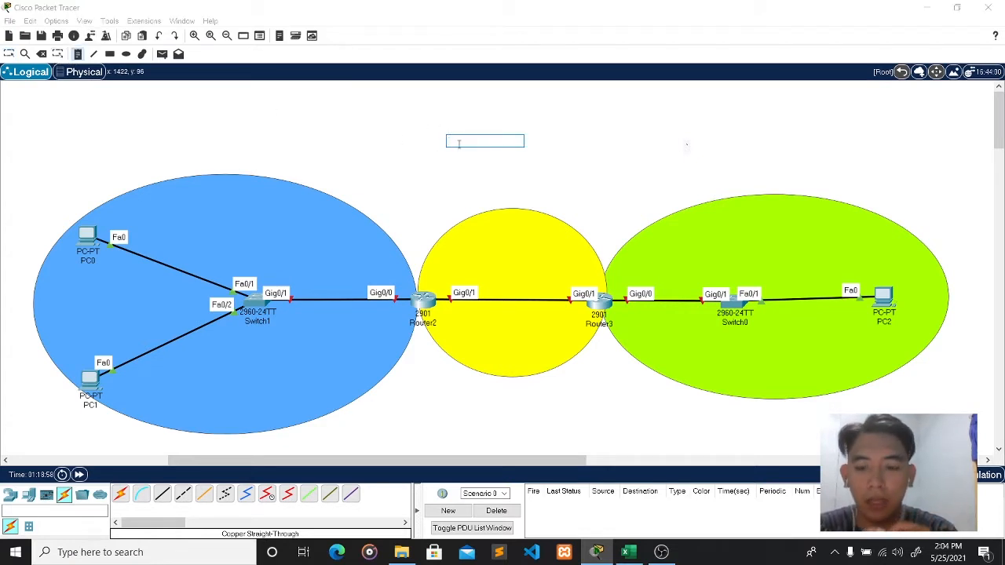
text(192)
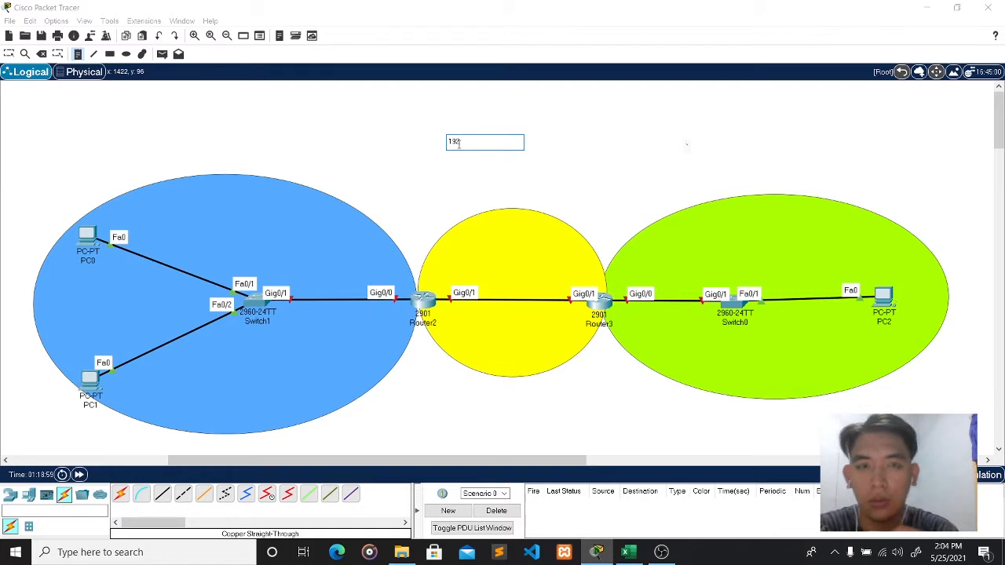
text(.168.1.0)
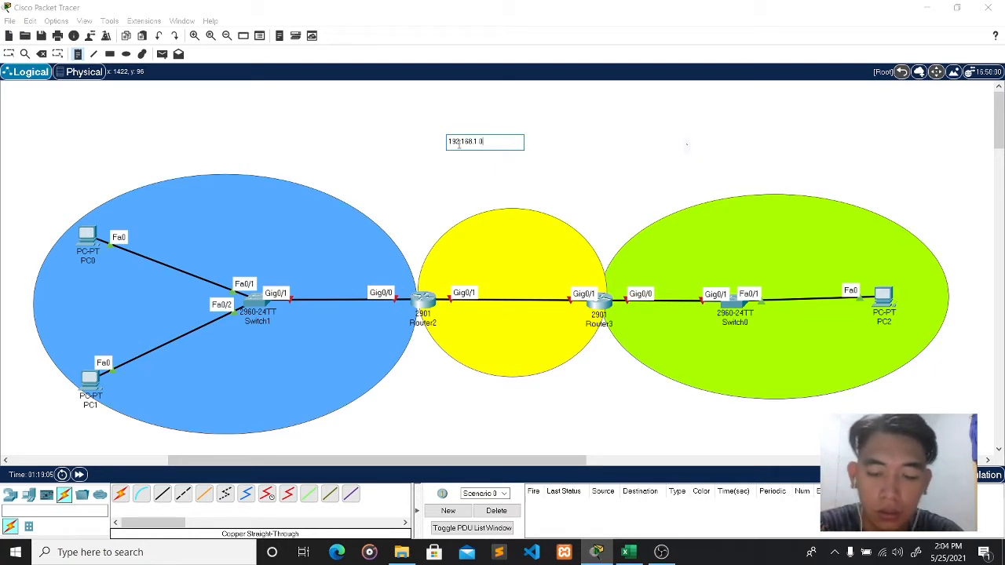
text(24)
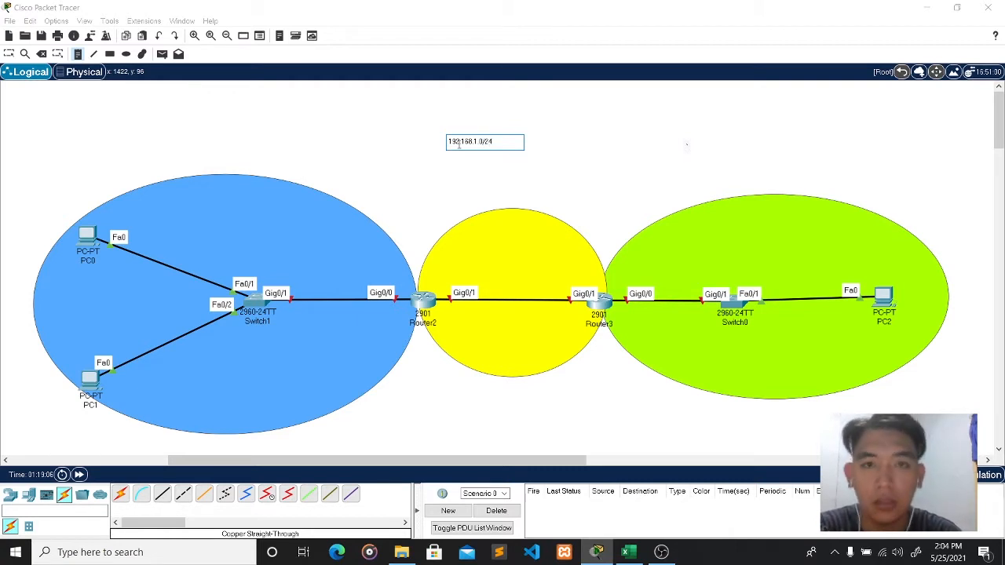
click(502, 186)
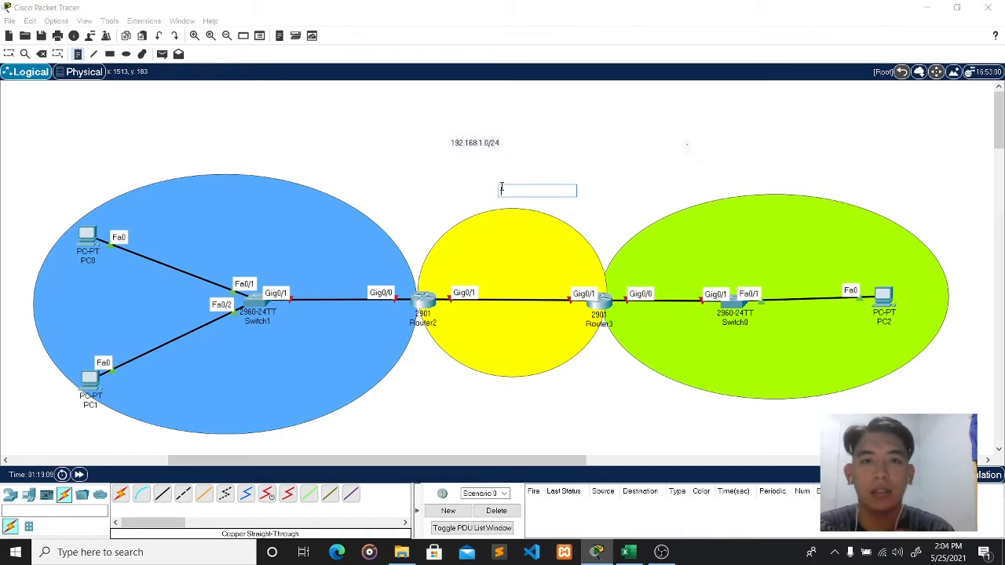
key(Escape)
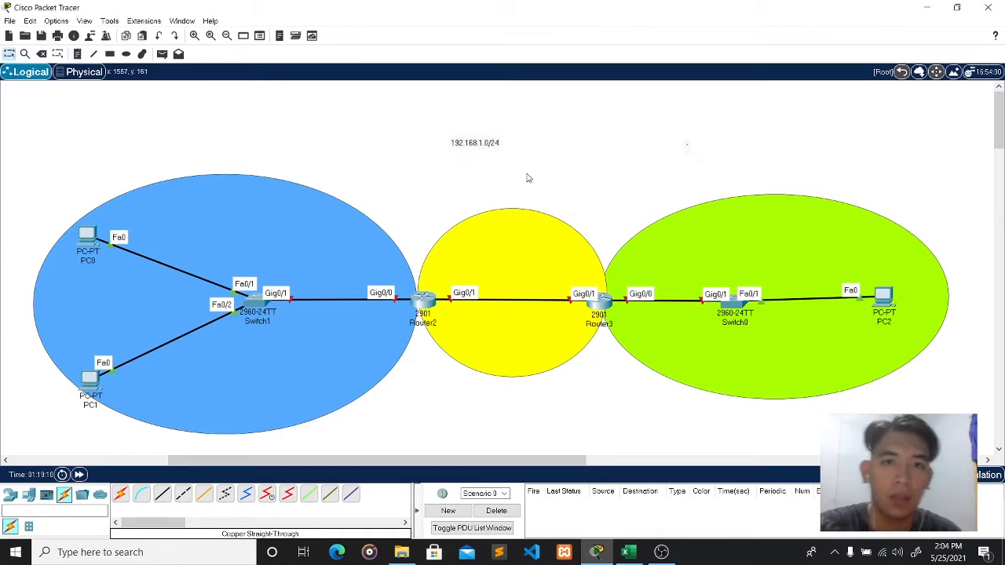
drag(469, 148, 515, 163)
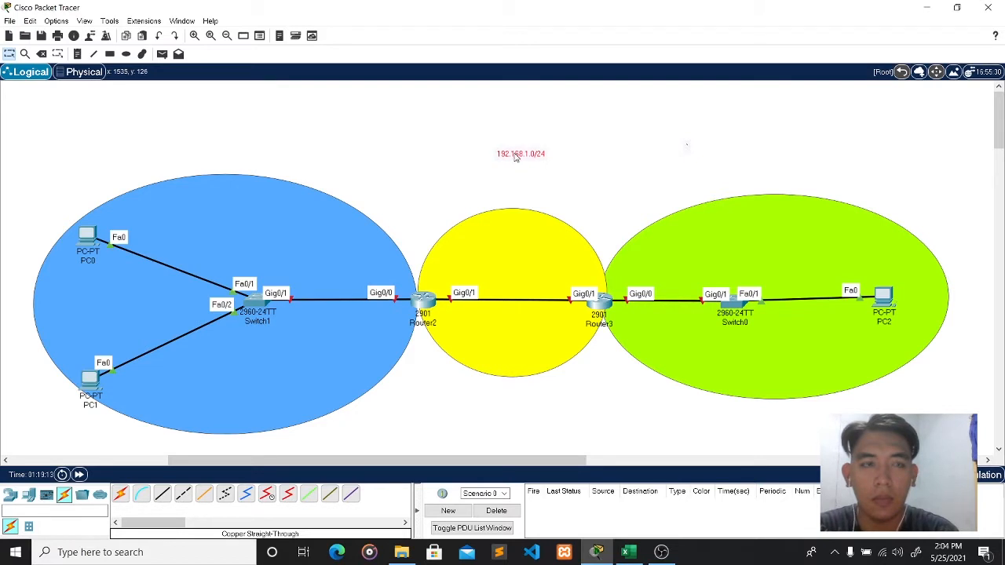
- Add a 255.255.255.0 note under the address label, then switch to the blank Excel workbook
click(79, 53)
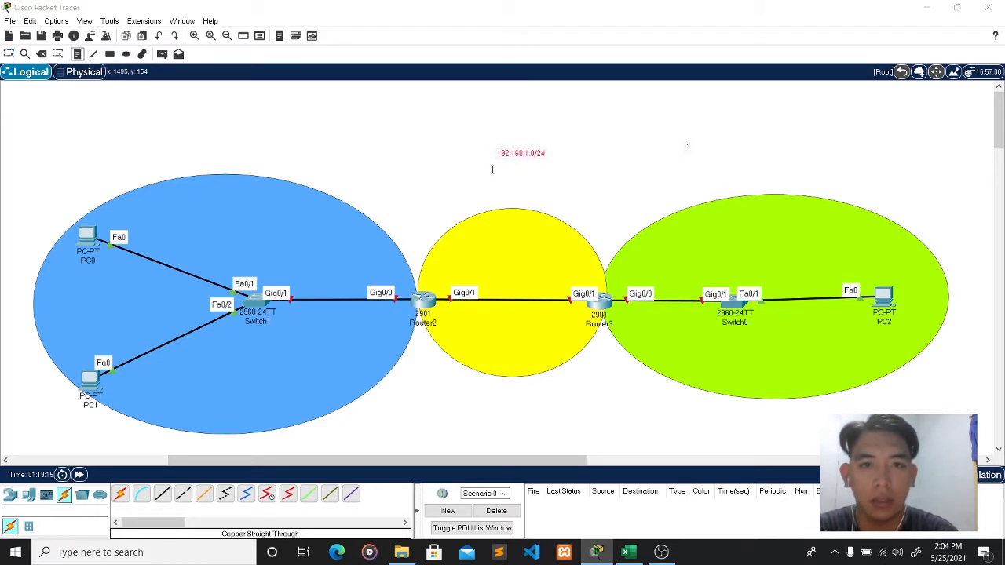
click(492, 171)
text(255.2)
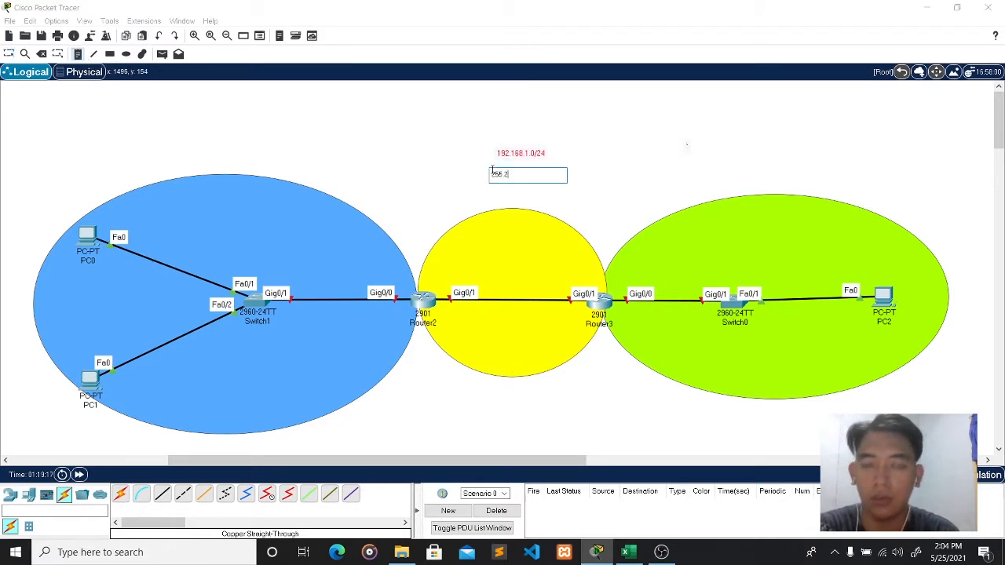
text(55.255.0)
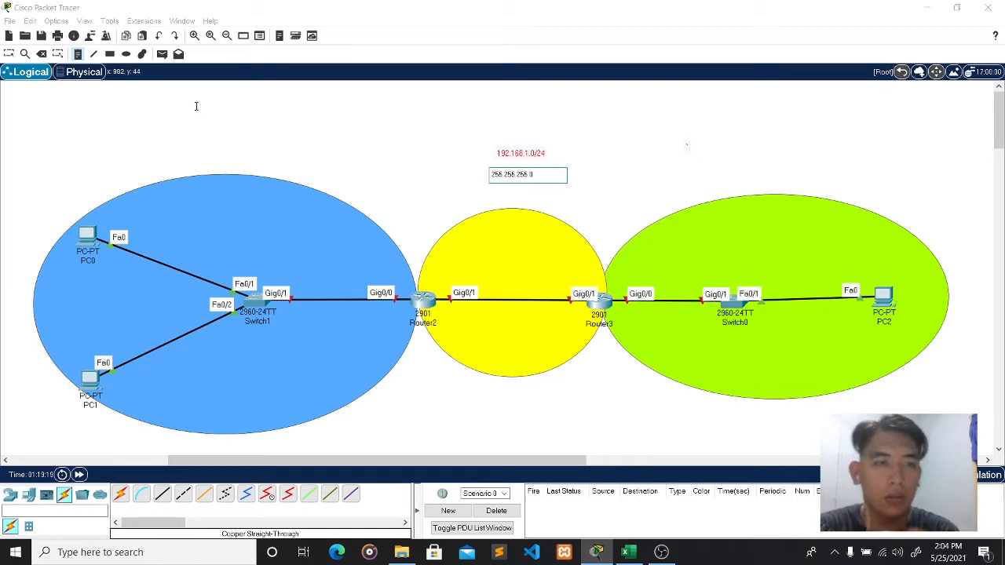
click(79, 53)
click(641, 167)
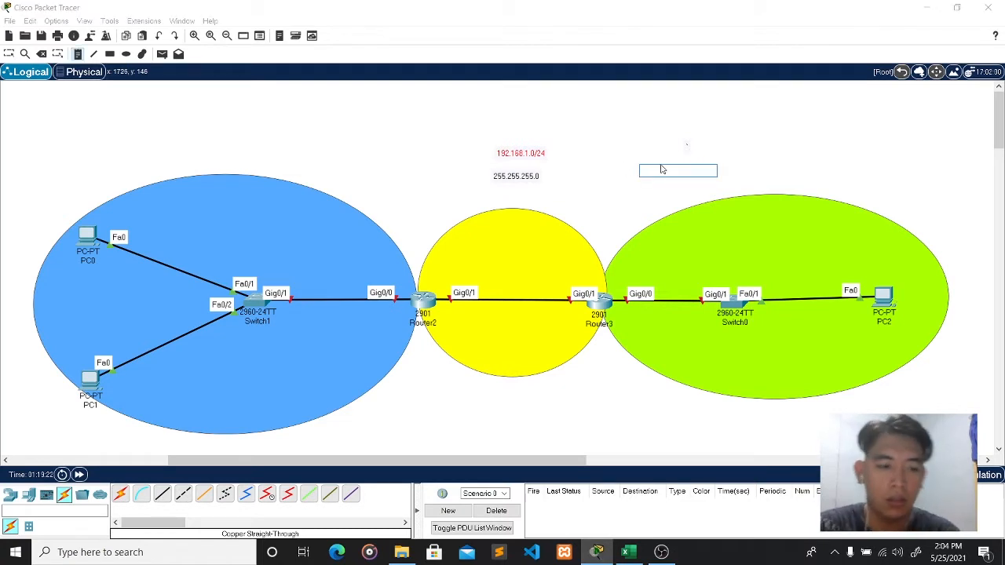
key(Escape)
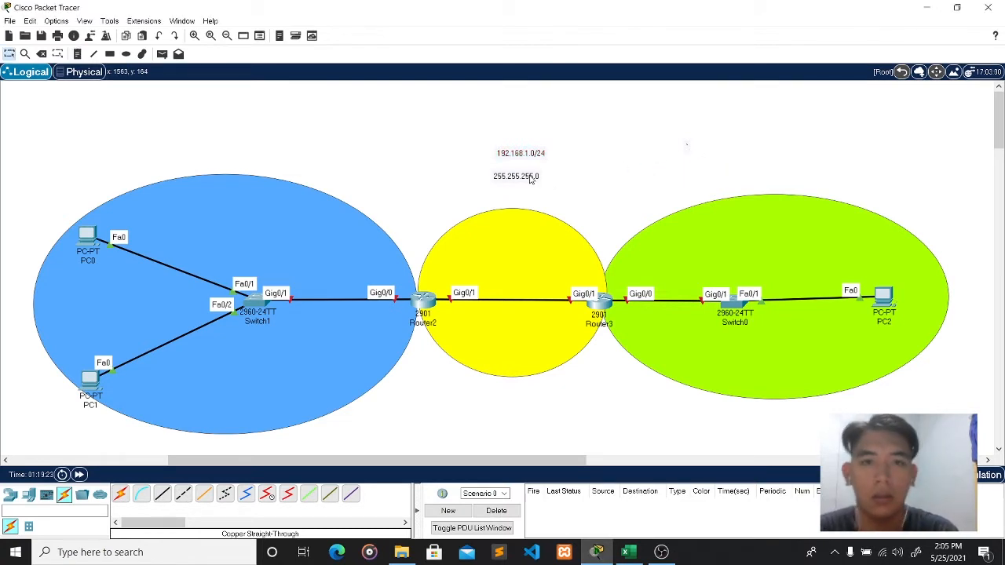
drag(531, 179, 532, 176)
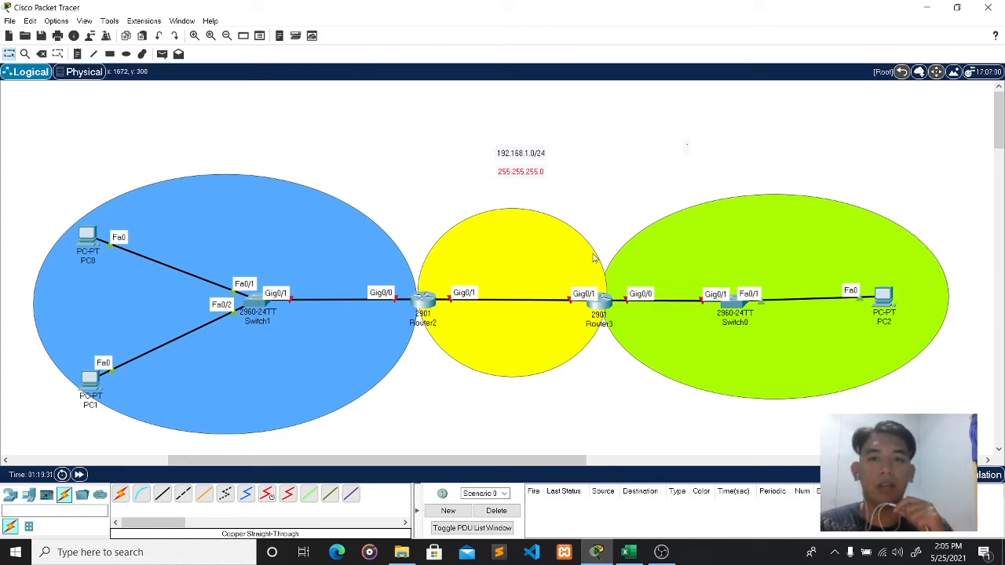
click(632, 552)
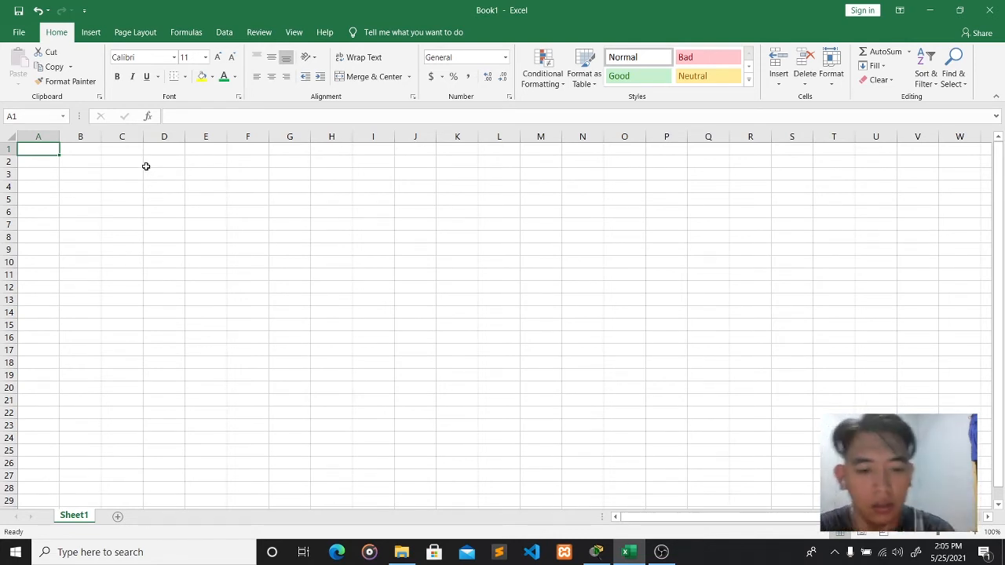
- Enter 'Network Address: 192.168.1.0' in cell A1
text(IP I)
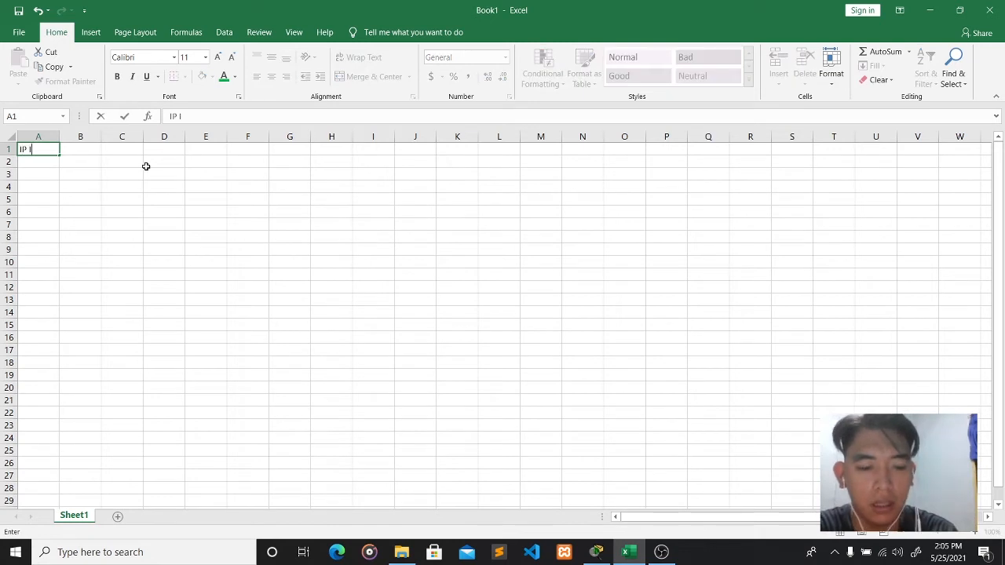
key(BackSpace)
text(ADDRE)
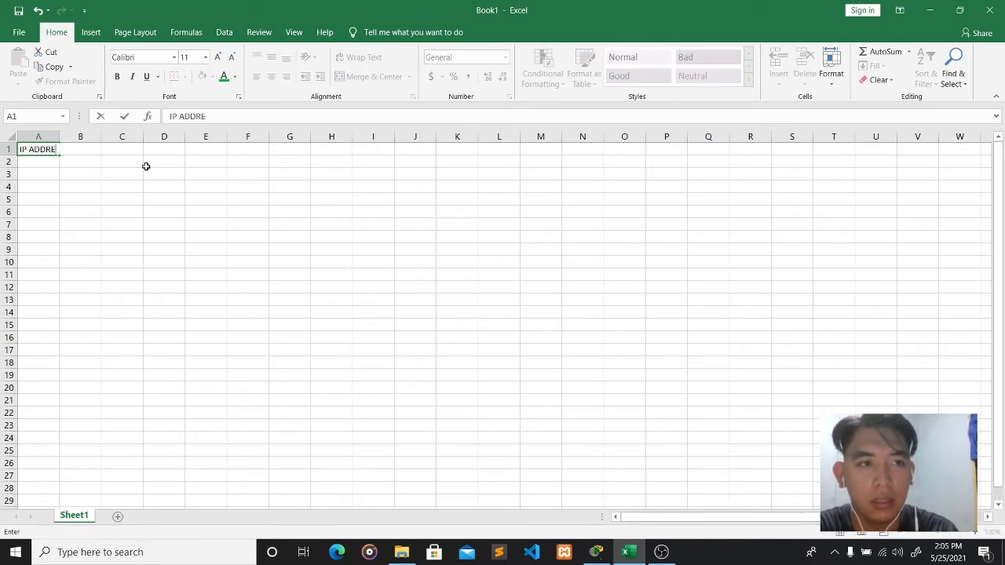
text(S)
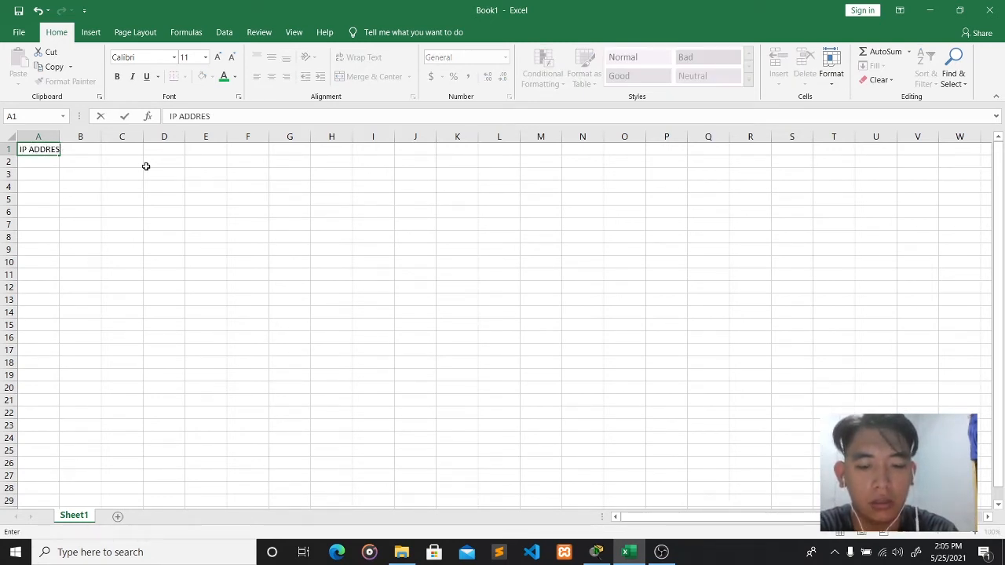
key(BackSpace)
key(BackSpace)
key(BackSpace)
key(BackSpace)
key(BackSpace)
key(BackSpace)
key(BackSpace)
key(BackSpace)
key(BackSpace)
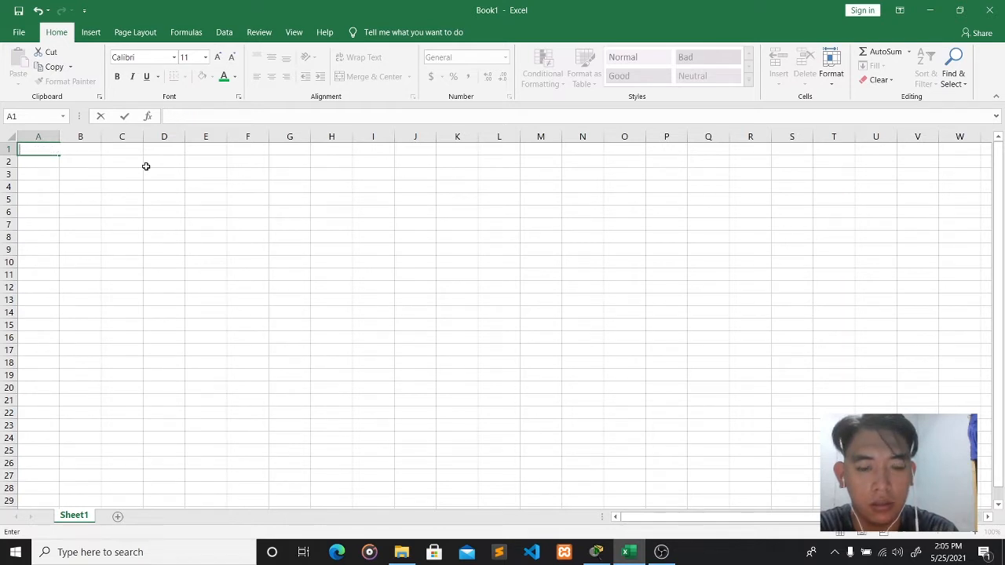
text(Network)
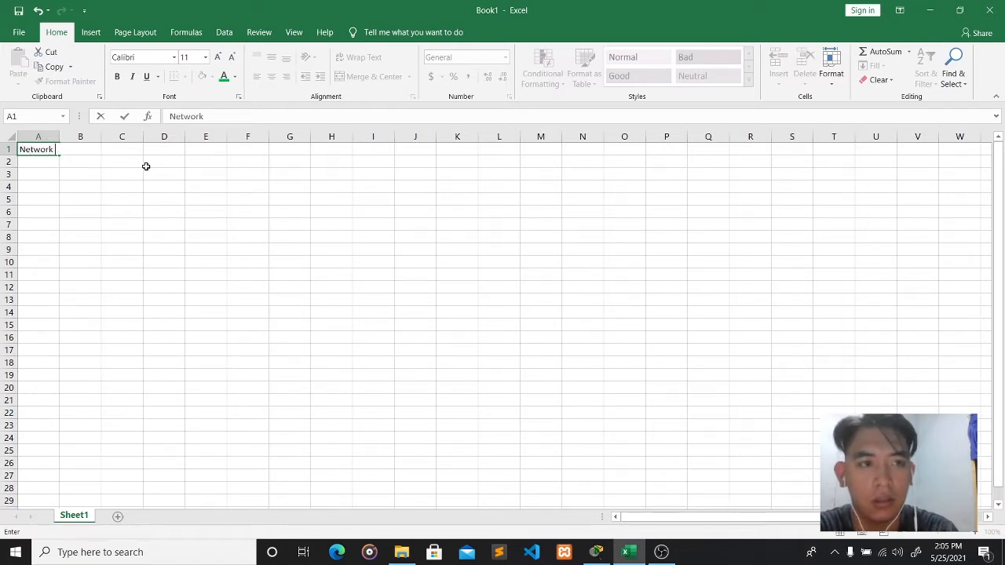
text( Addr)
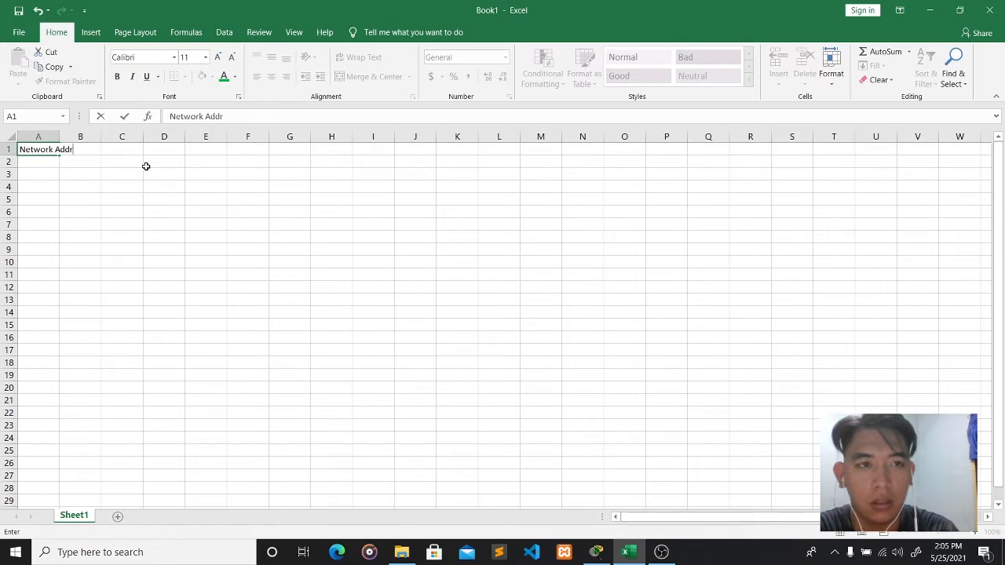
text(ess: )
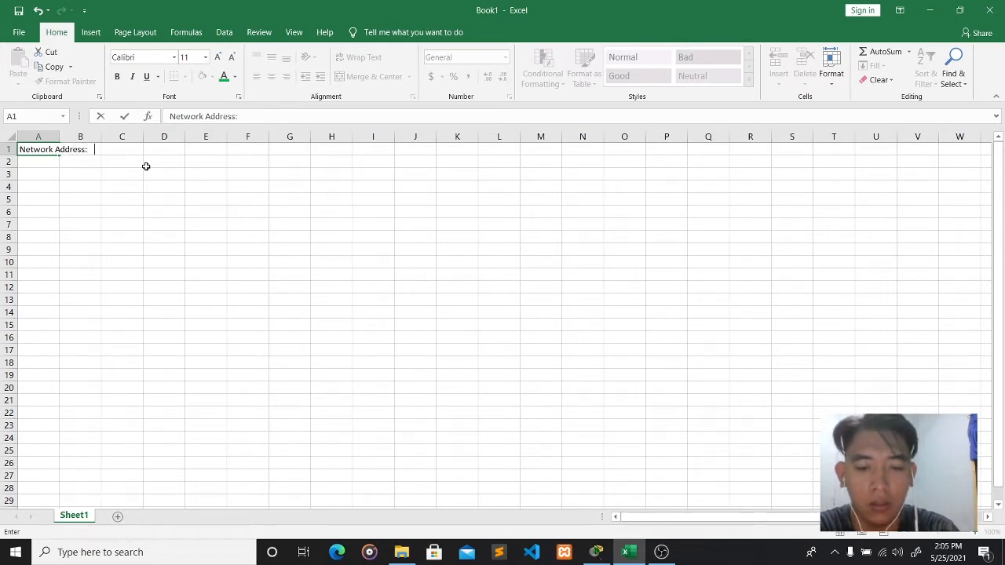
text(192.168.)
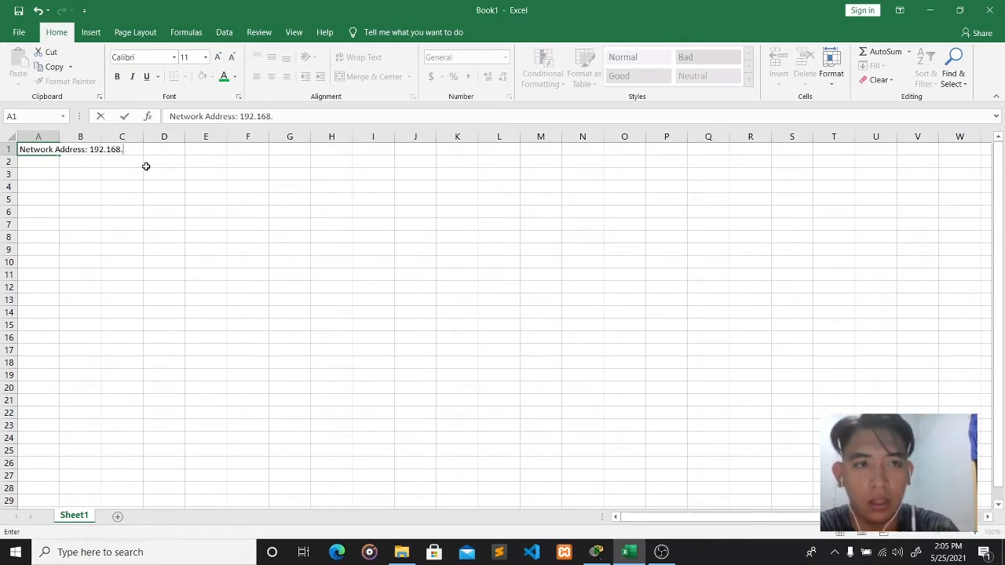
text(1.0)
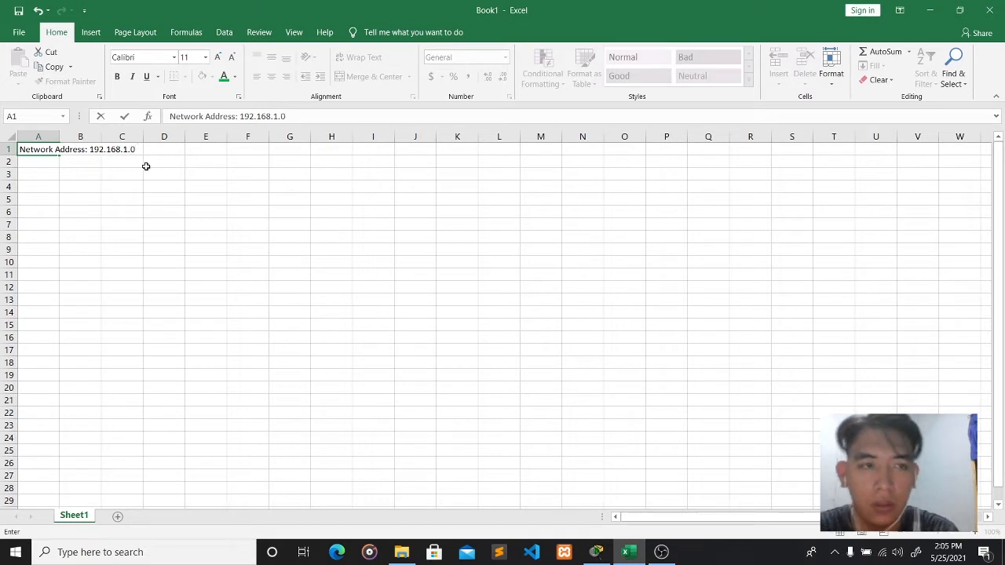
click(32, 162)
- Enter 'SM: 255.255.255.0' in A2, then switch back to Packet Tracer
text(SM)
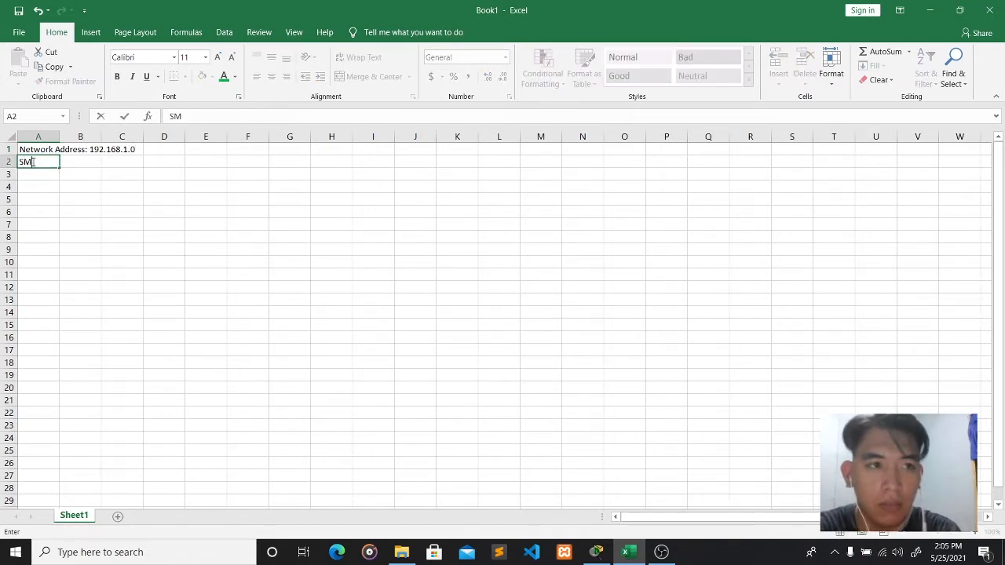
text(: 255.2555)
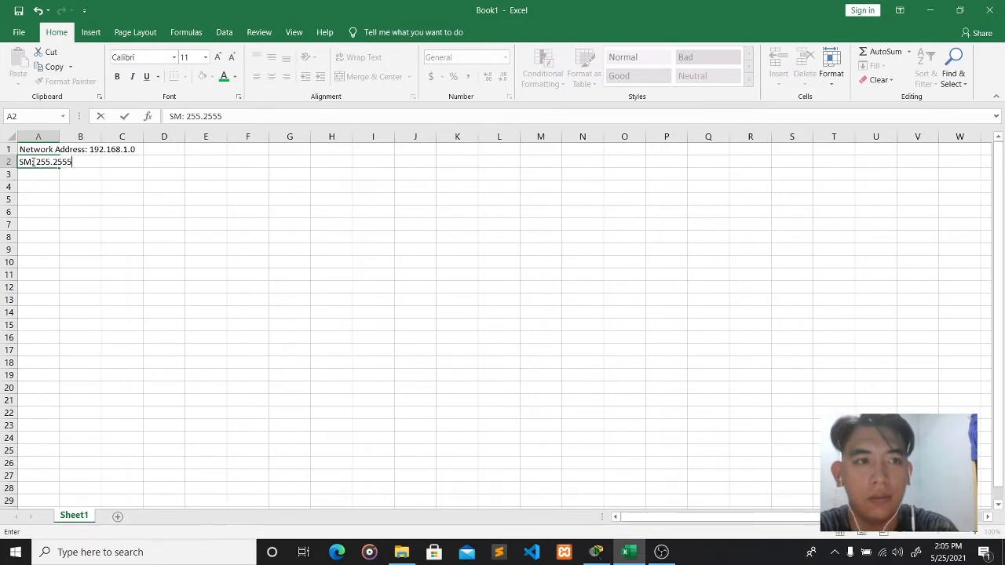
key(BackSpace)
text(.255.2)
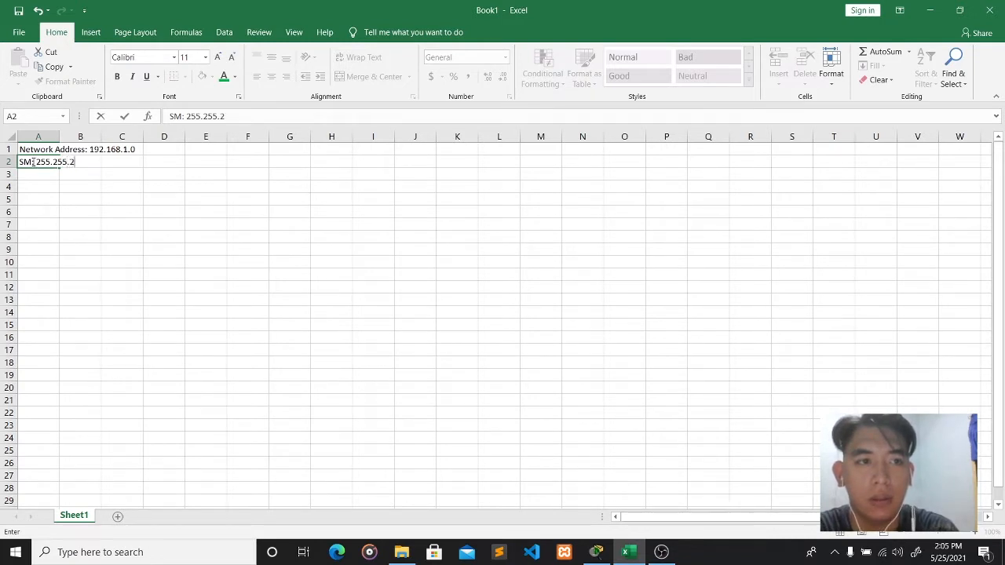
text(0)
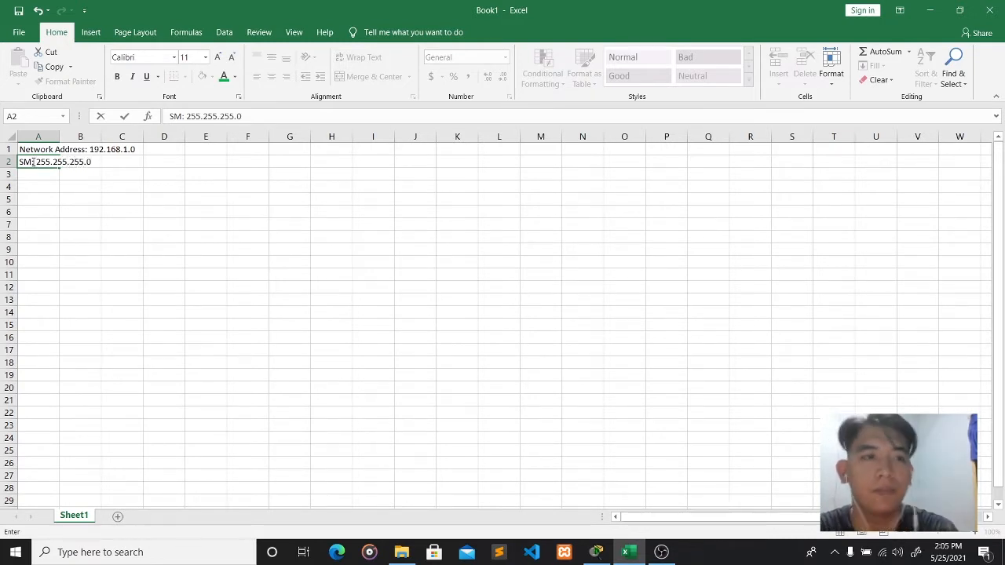
click(82, 176)
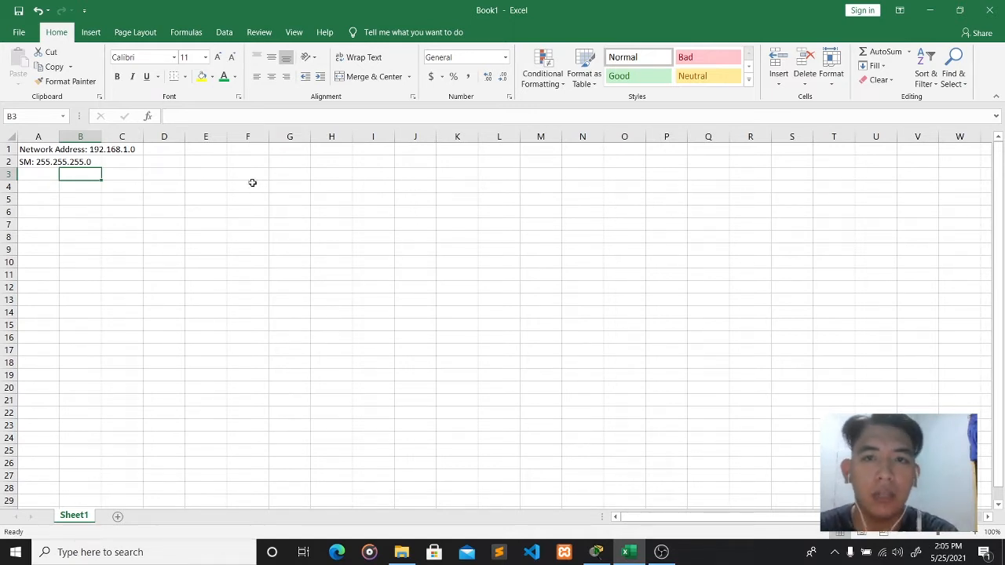
click(597, 552)
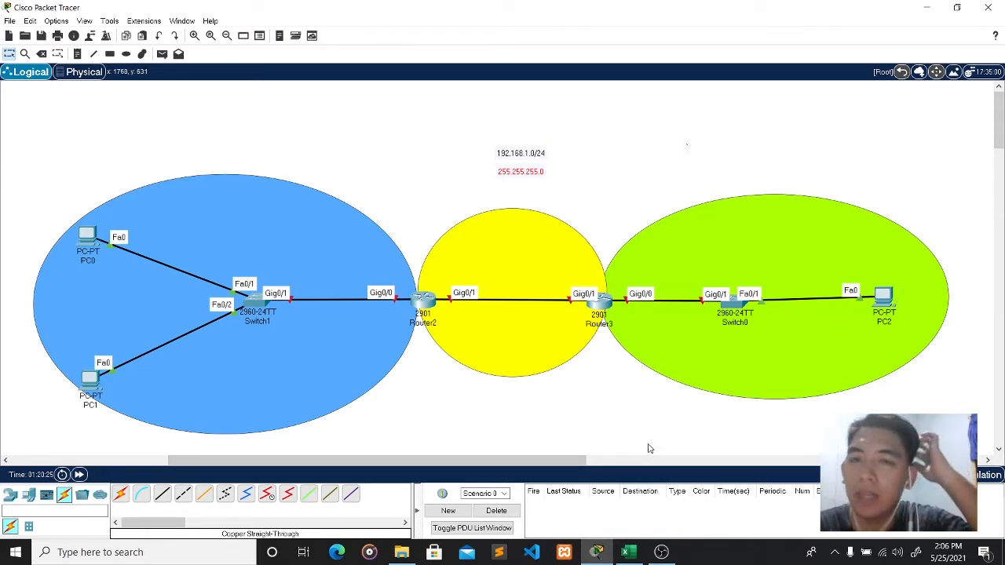
- Return to the Excel workbook and select cell A4
click(628, 552)
click(50, 184)
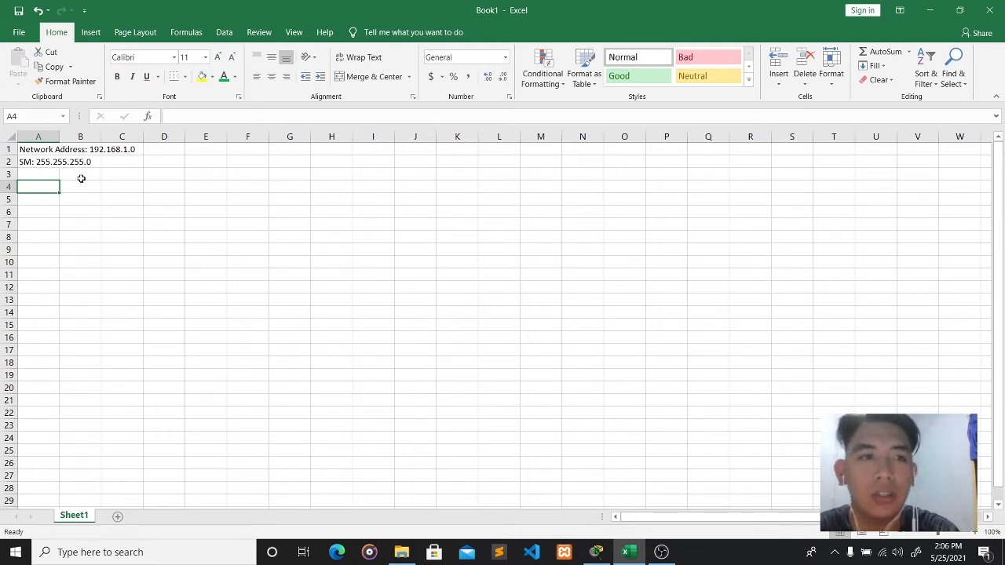
- Enter 2^N in A4 and 2^2=4 in A5
text(2)
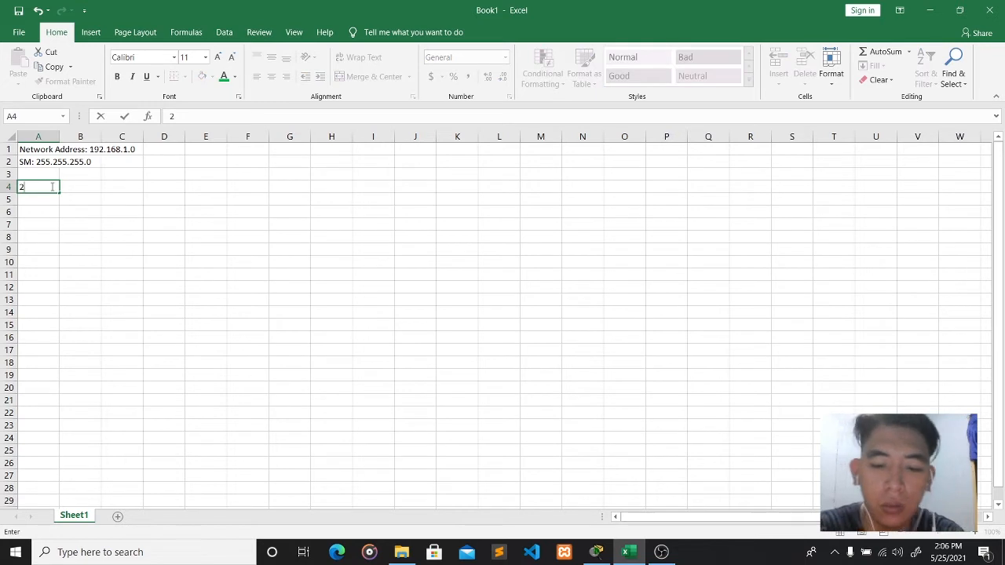
text(^)
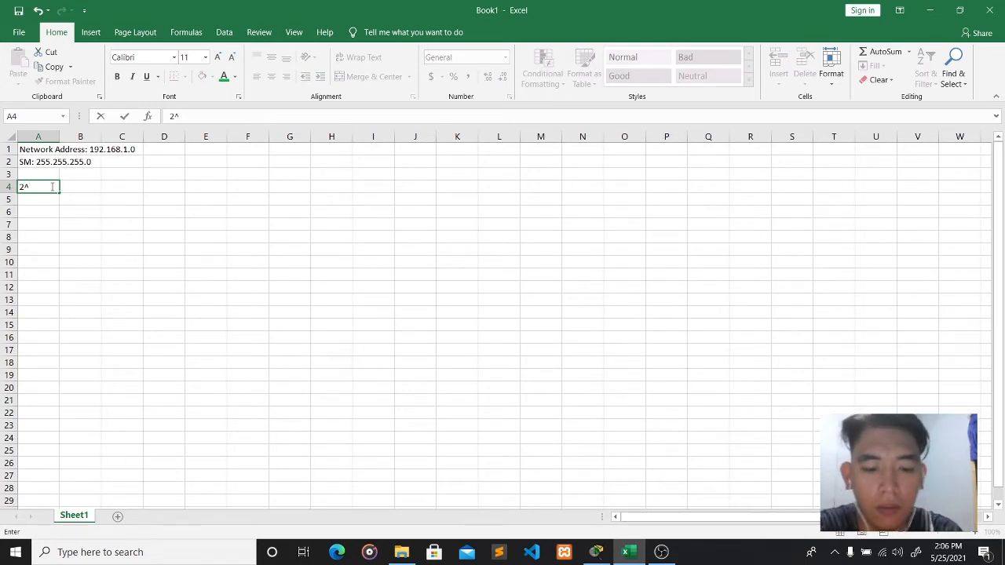
text(N)
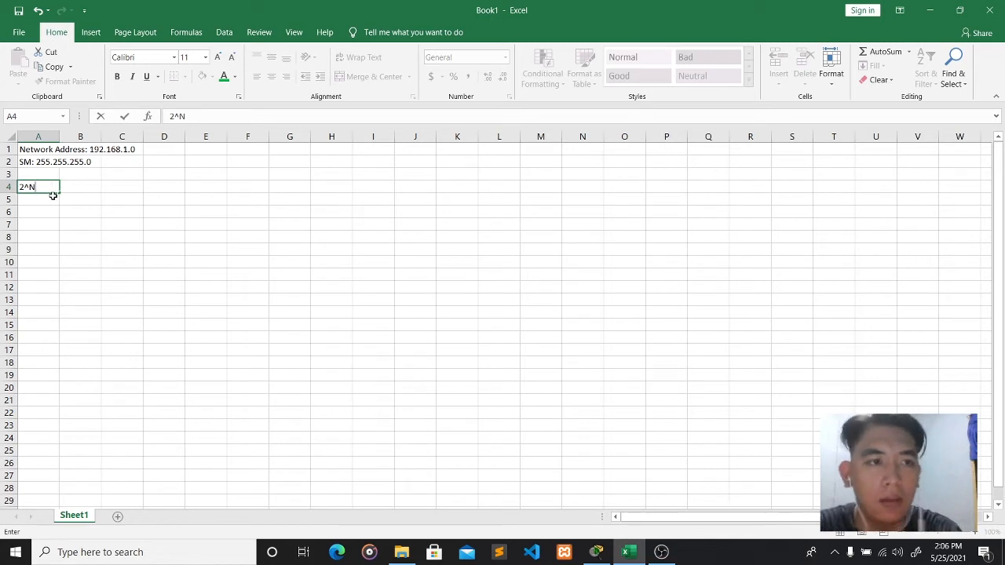
click(49, 198)
text(2)
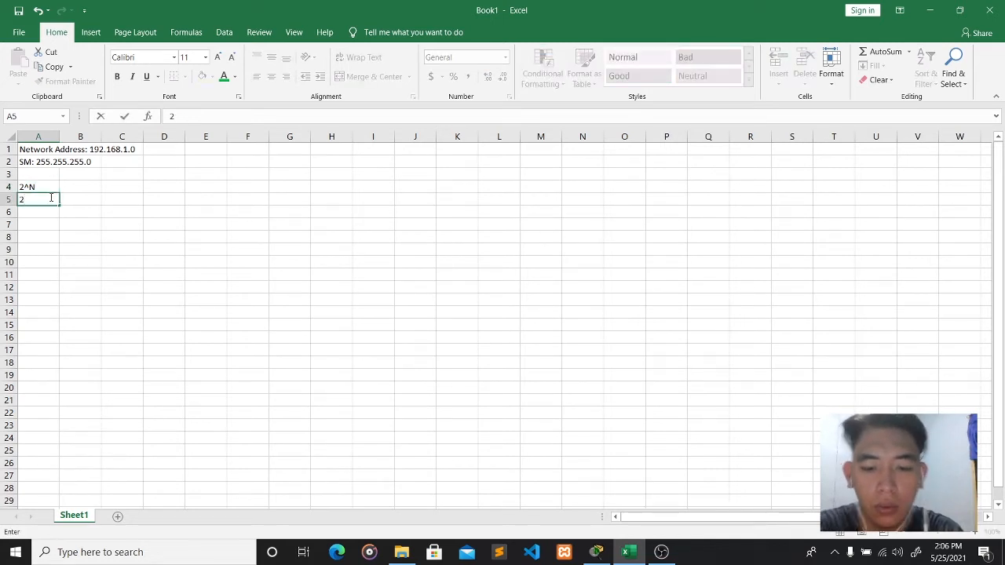
text(^2)
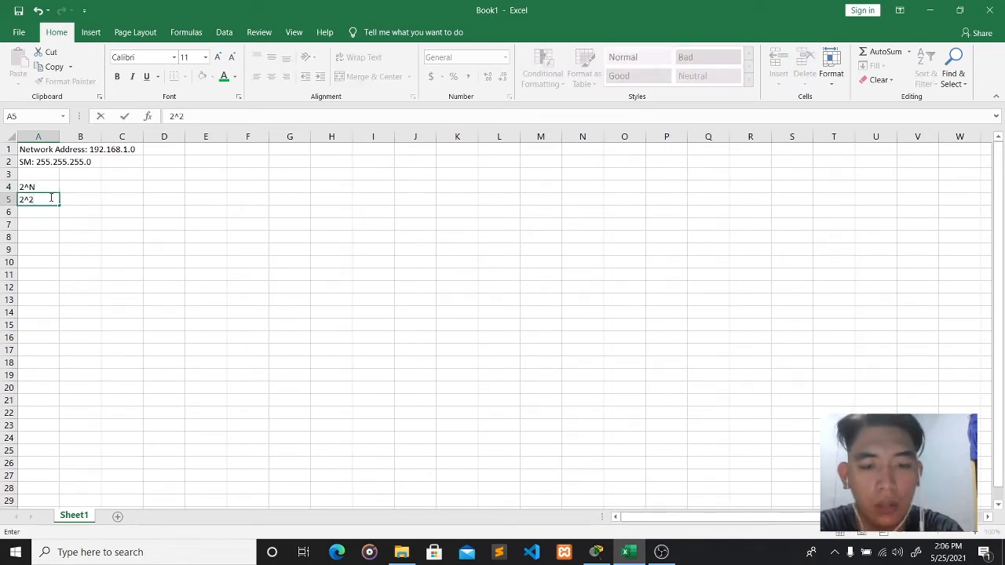
text(=4)
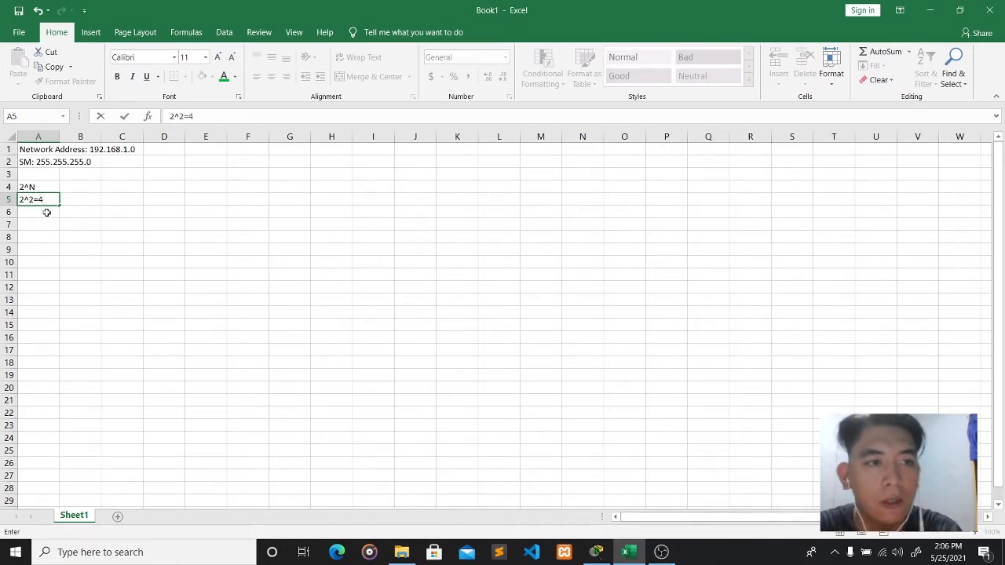
click(48, 208)
- Highlight the result 4 and the exponent 2 within the 2^2=4 entry
click(49, 201)
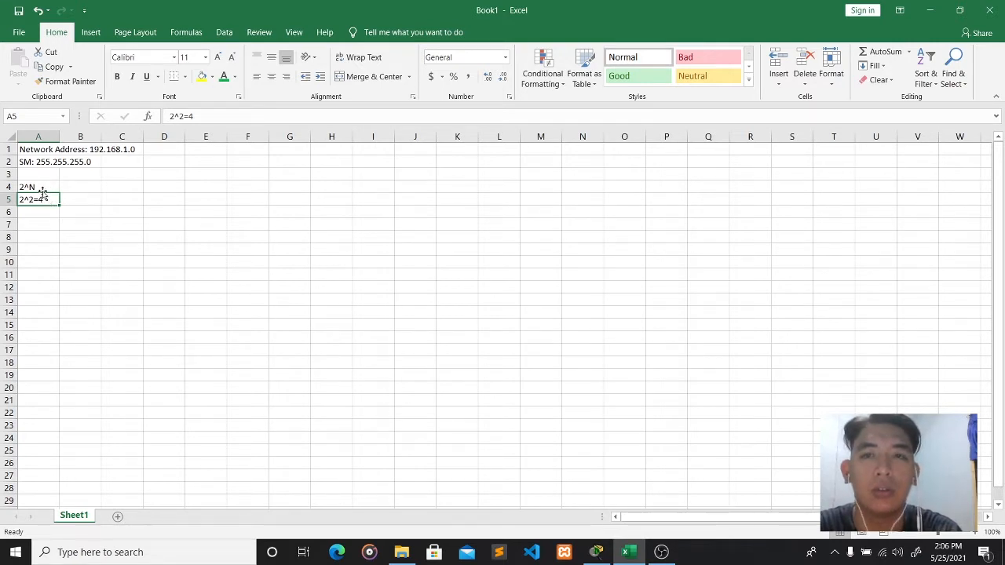
click(219, 117)
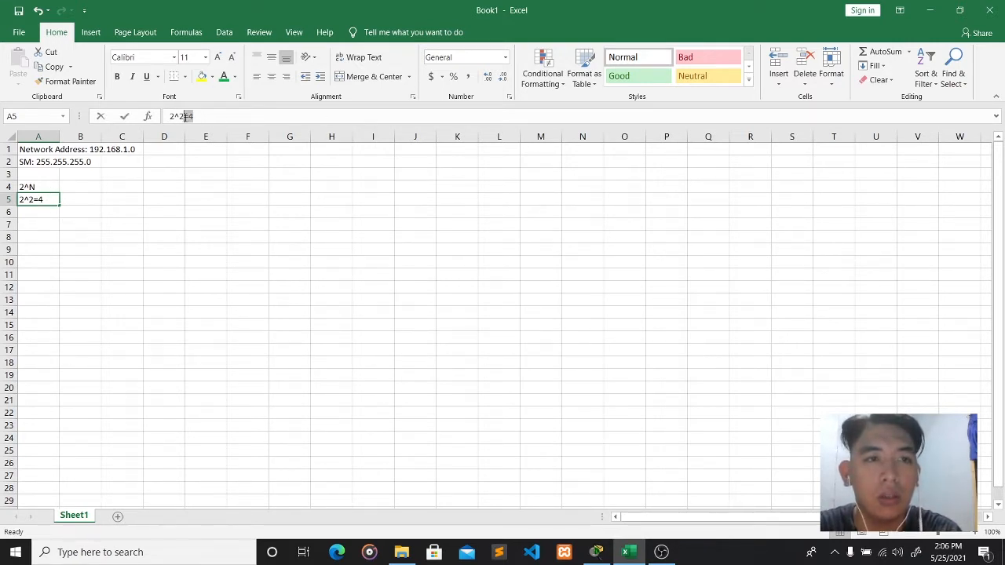
drag(189, 116, 206, 116)
click(204, 116)
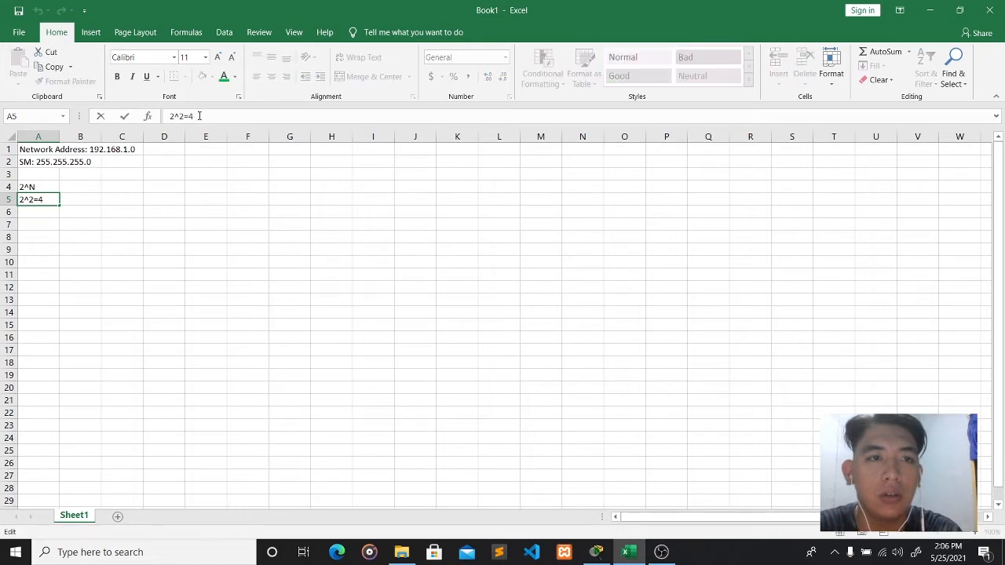
drag(203, 116, 189, 116)
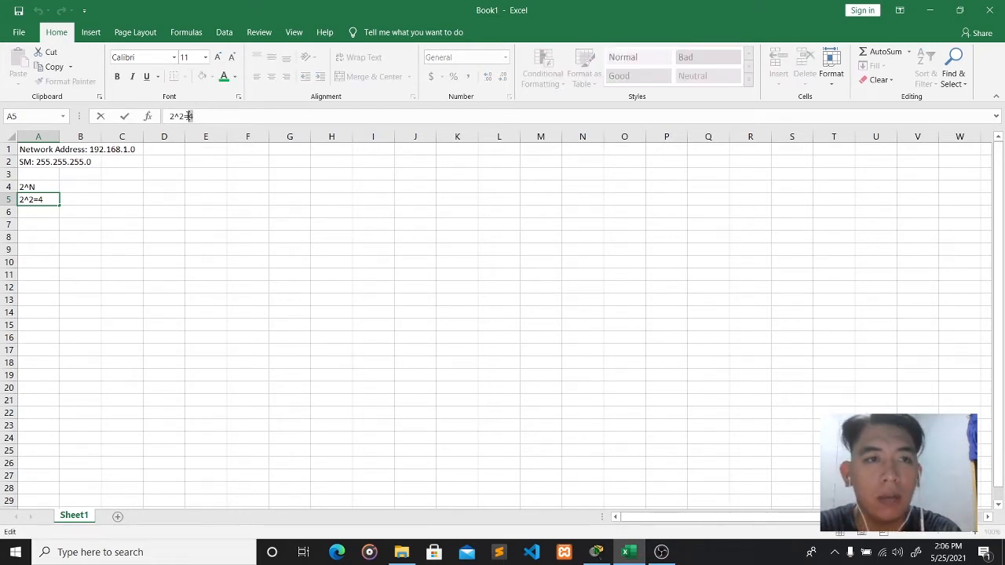
click(201, 116)
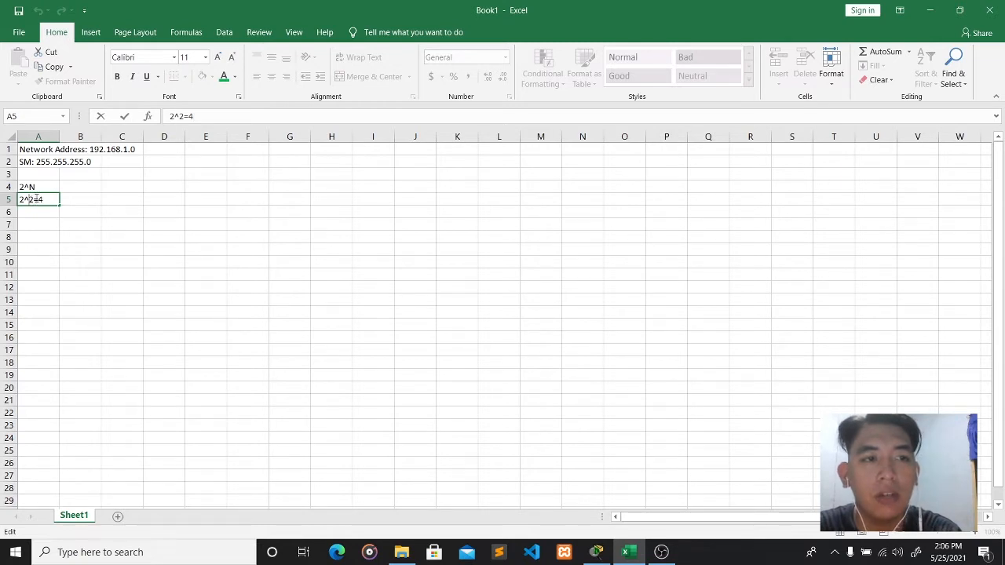
drag(35, 199, 29, 199)
click(151, 176)
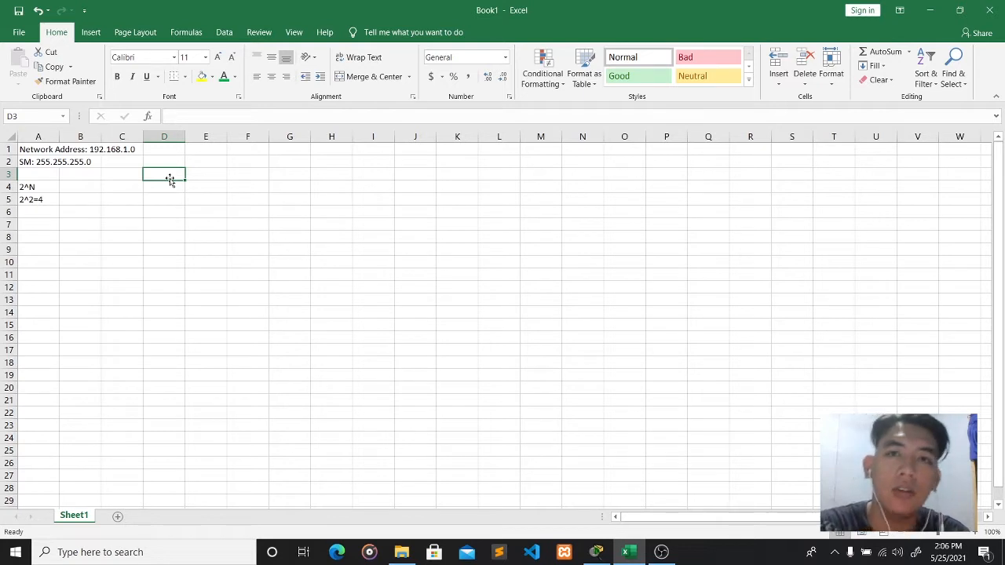
- Enter 192.168.1.0 in D3, colouring the address red and its final 0 light blue
text(192)
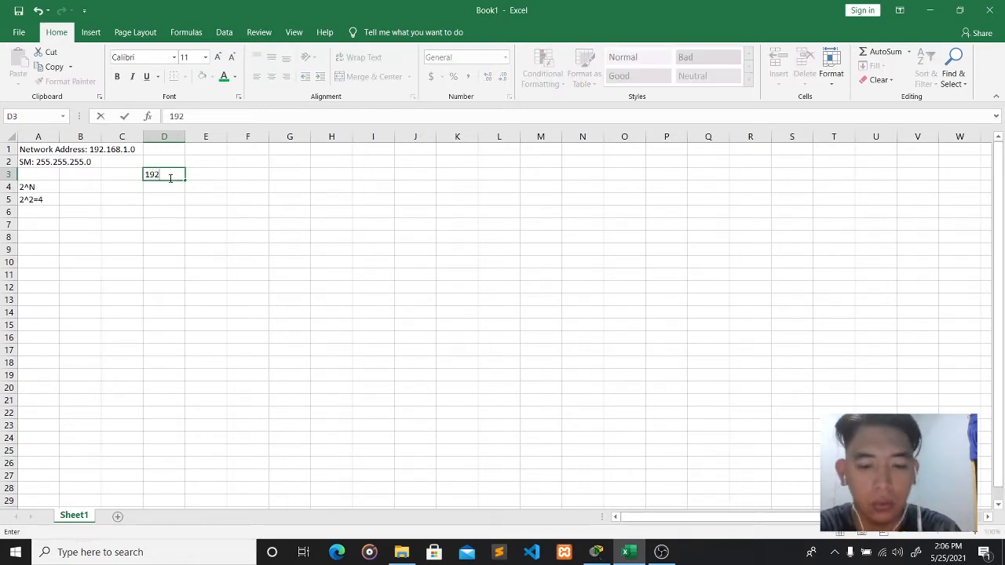
text(.168.1.0)
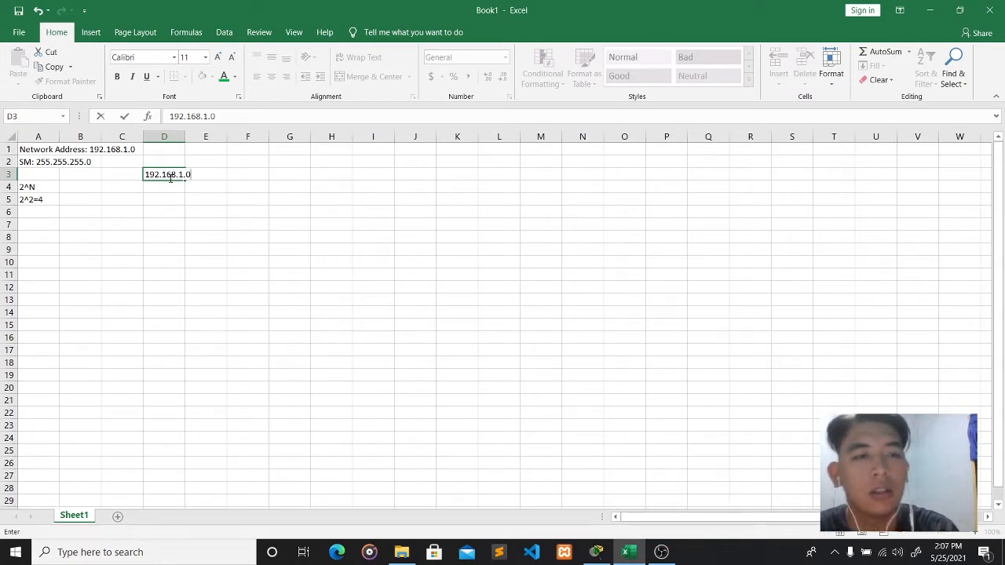
click(211, 116)
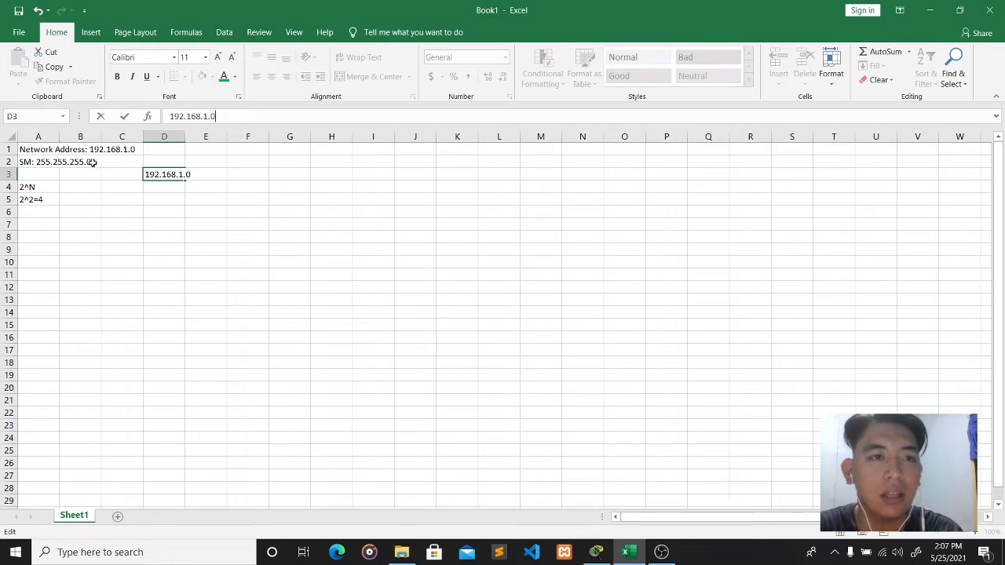
drag(201, 116, 169, 116)
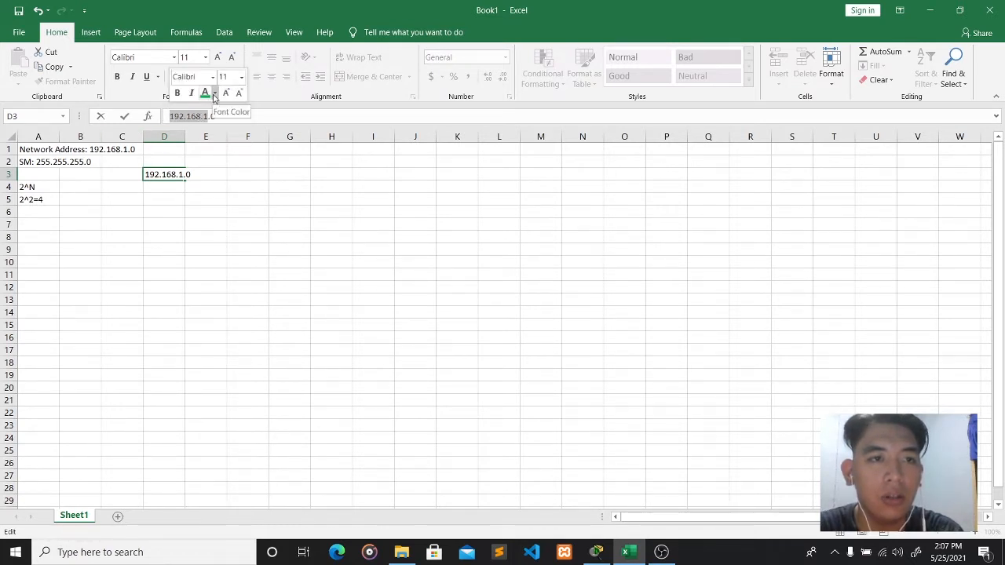
click(214, 93)
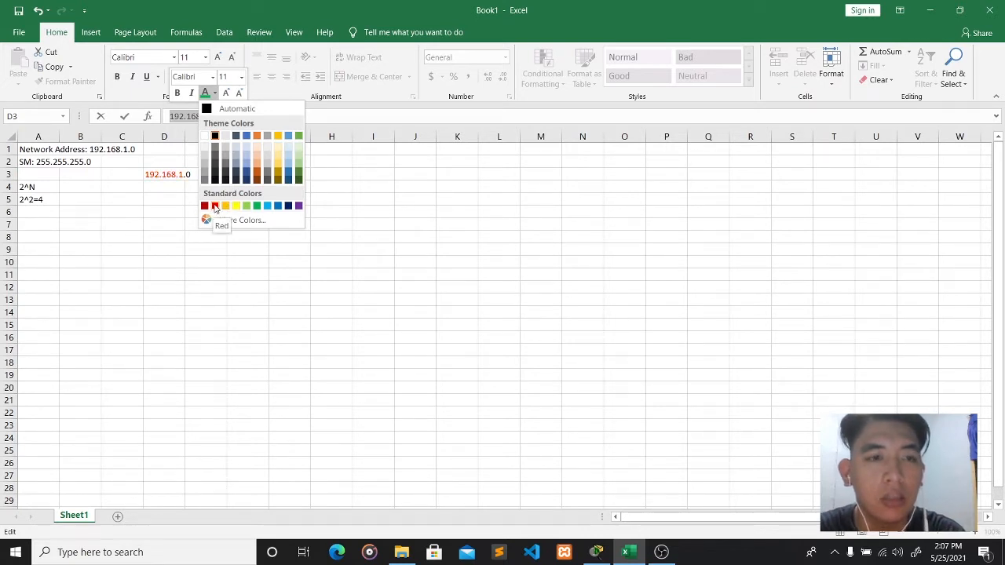
click(215, 206)
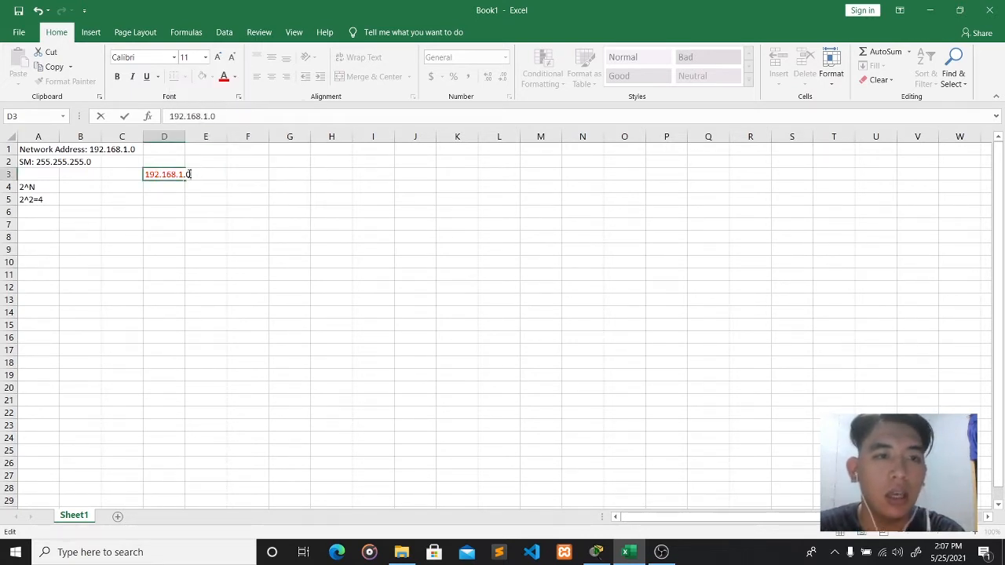
drag(215, 116, 210, 116)
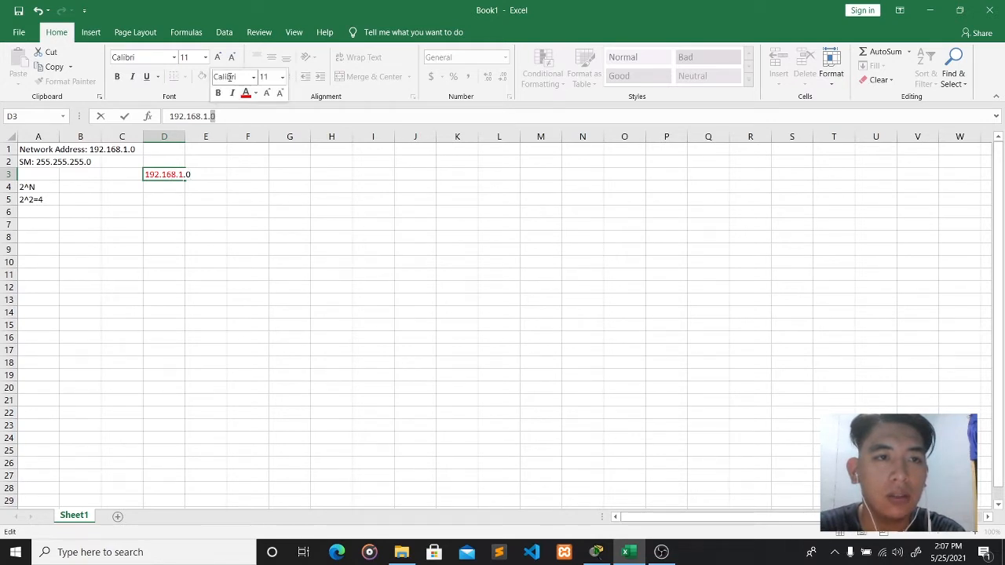
click(255, 93)
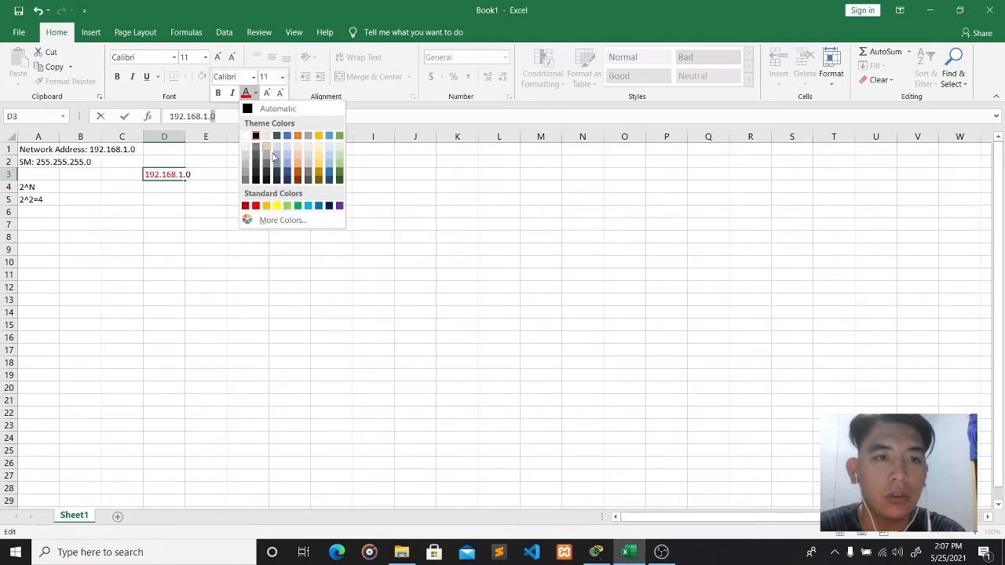
click(308, 206)
click(169, 160)
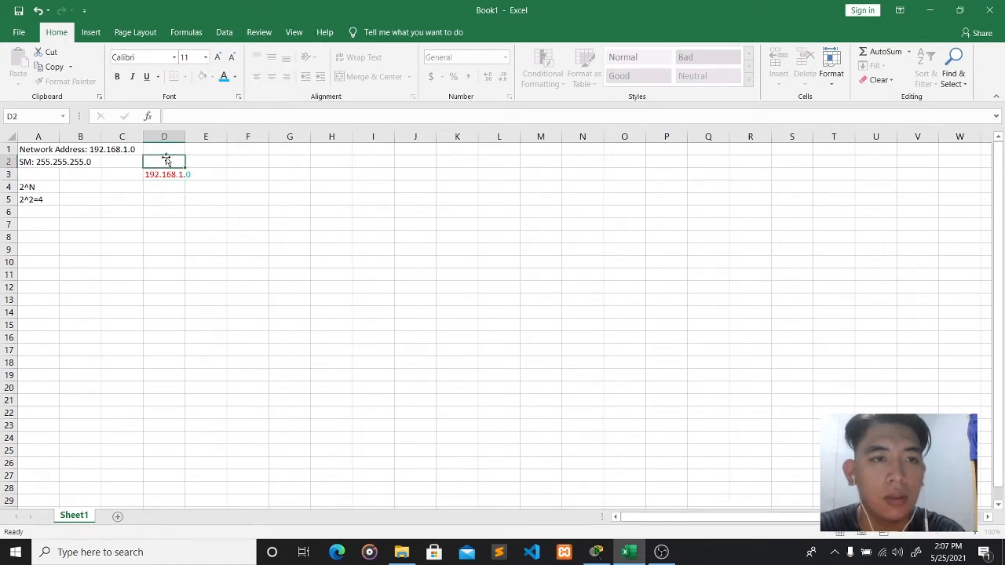
- Type Network in D2 and Host in E2, colouring Host light blue
click(176, 116)
text(Network)
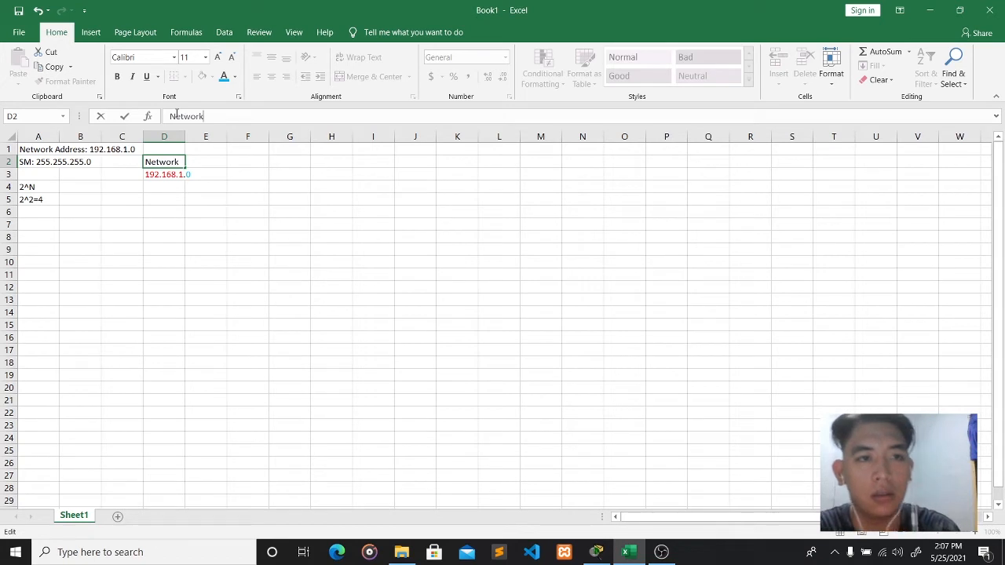
key(Tab)
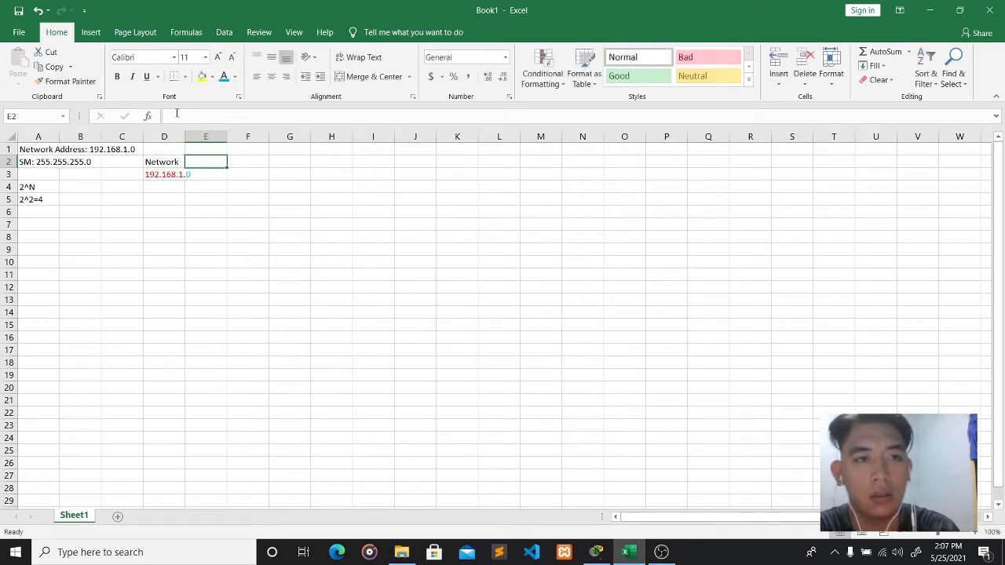
text(Host)
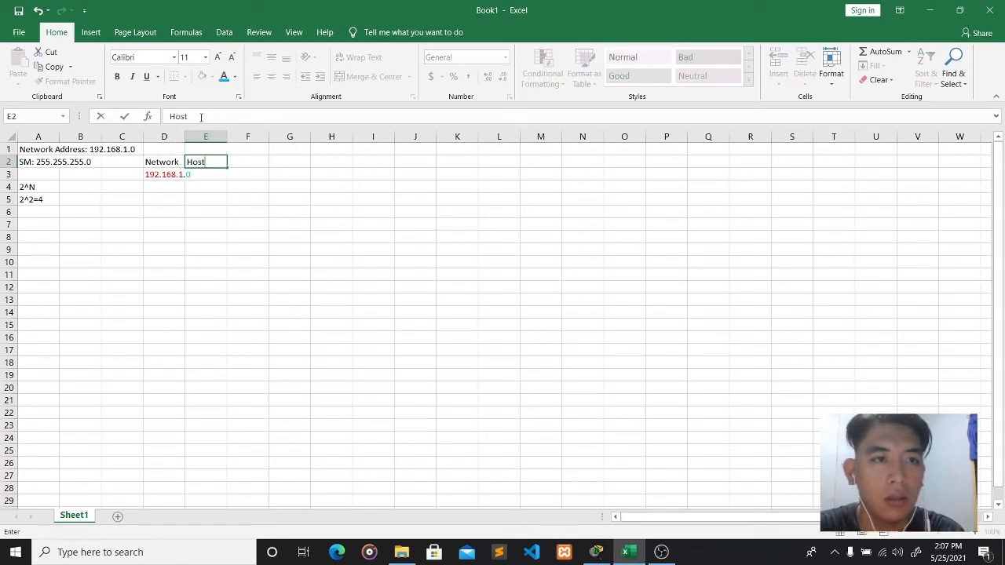
drag(199, 117, 168, 117)
click(201, 93)
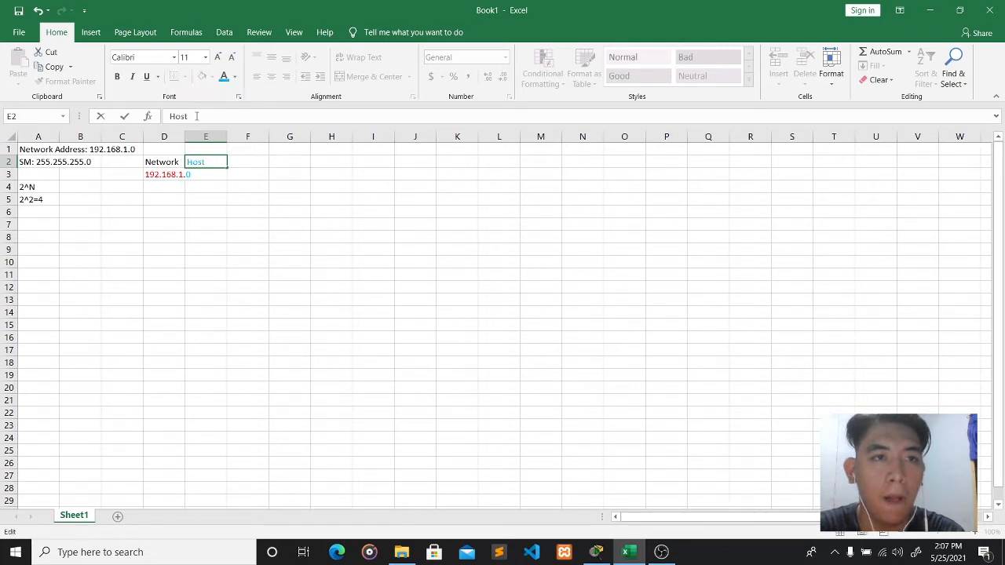
click(161, 174)
- Colour the Network label in D2 red
click(166, 161)
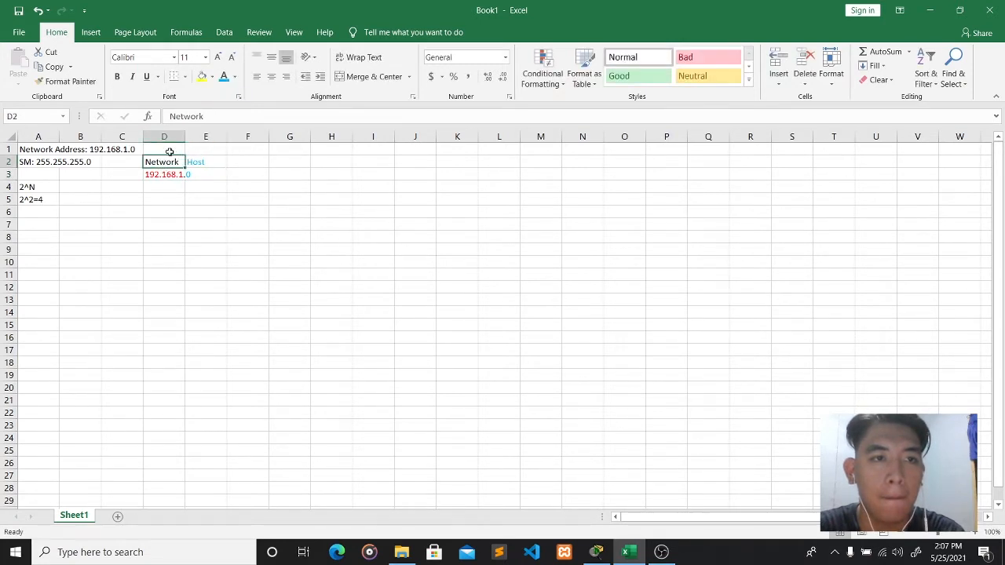
drag(204, 116, 168, 116)
click(212, 92)
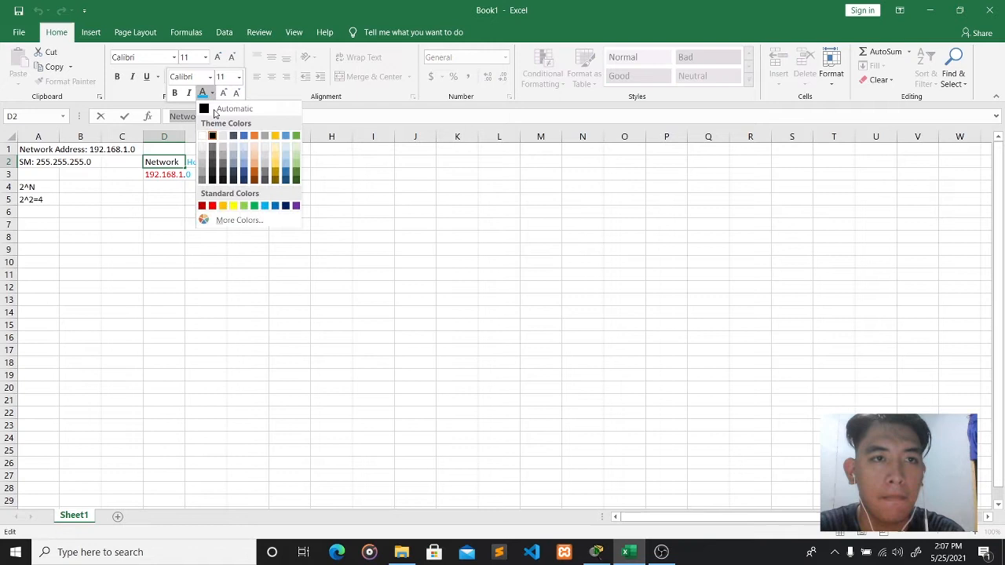
click(212, 206)
click(213, 201)
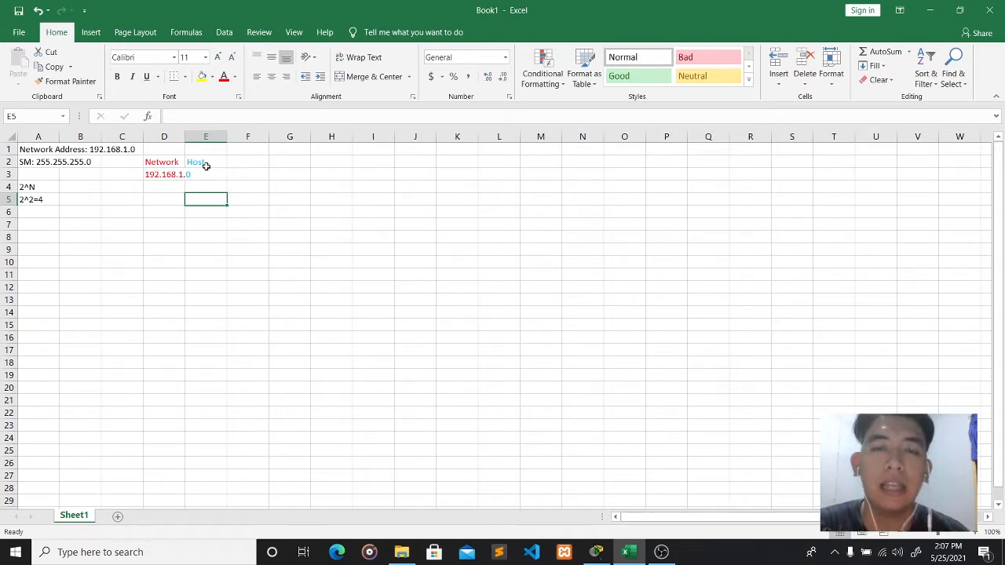
click(203, 185)
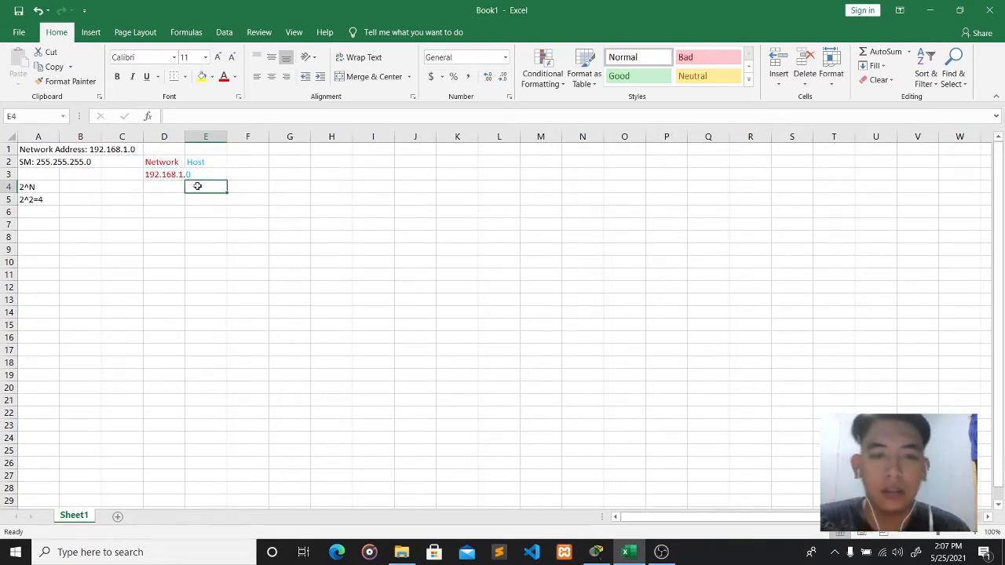
click(153, 175)
click(199, 188)
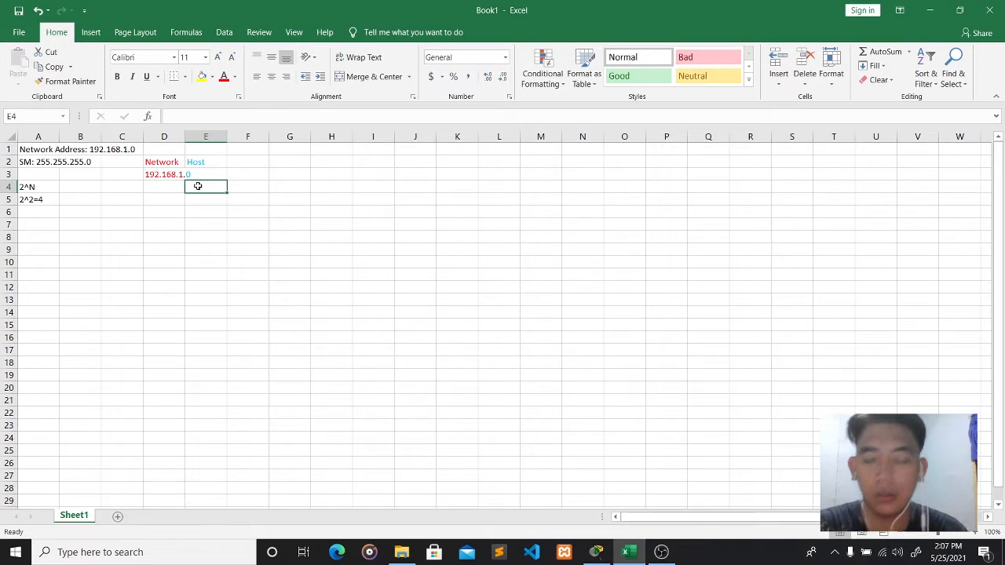
- Format E4 as Text and enter the host bits 00000000 in black
click(505, 56)
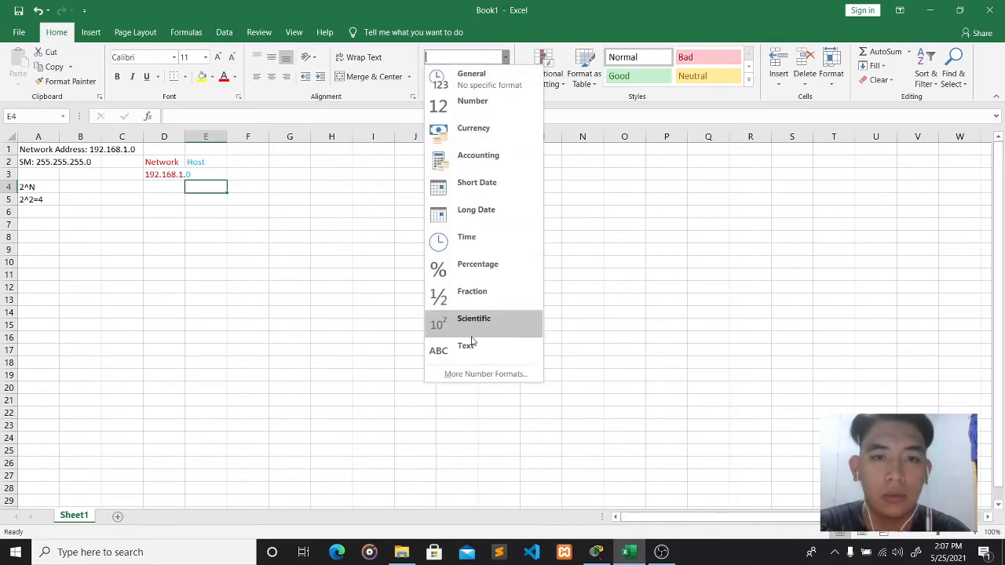
click(472, 343)
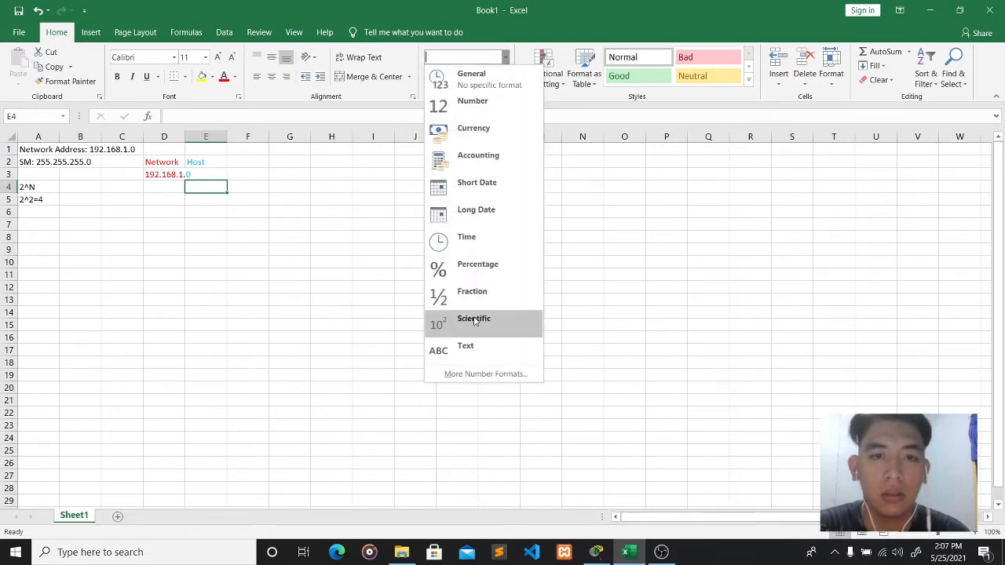
click(472, 345)
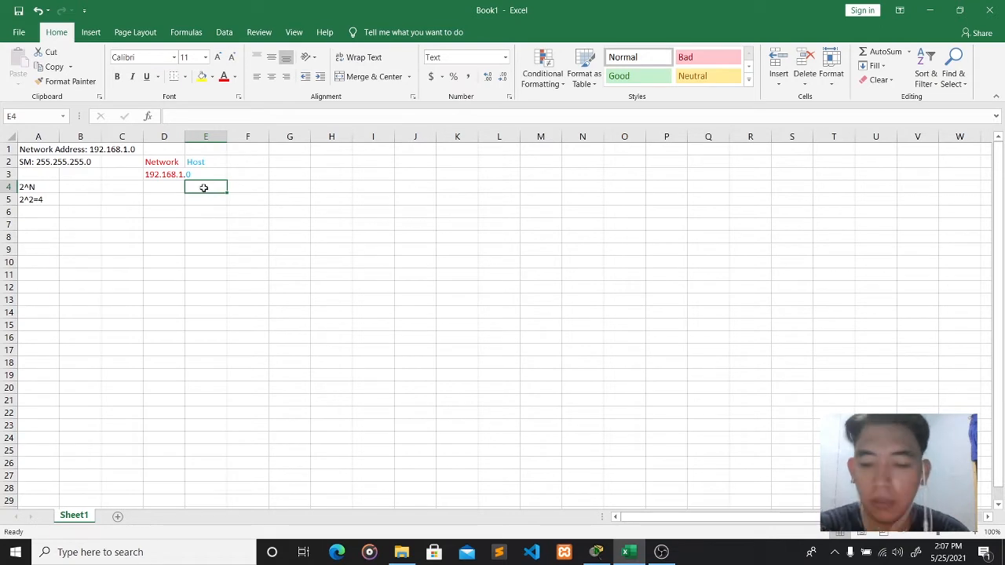
text(00000000)
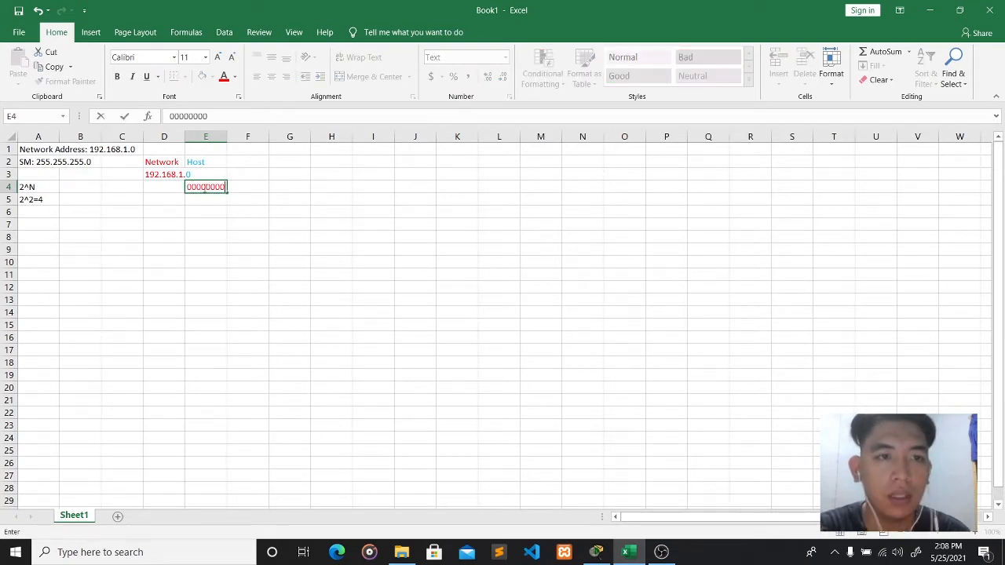
click(182, 223)
click(206, 189)
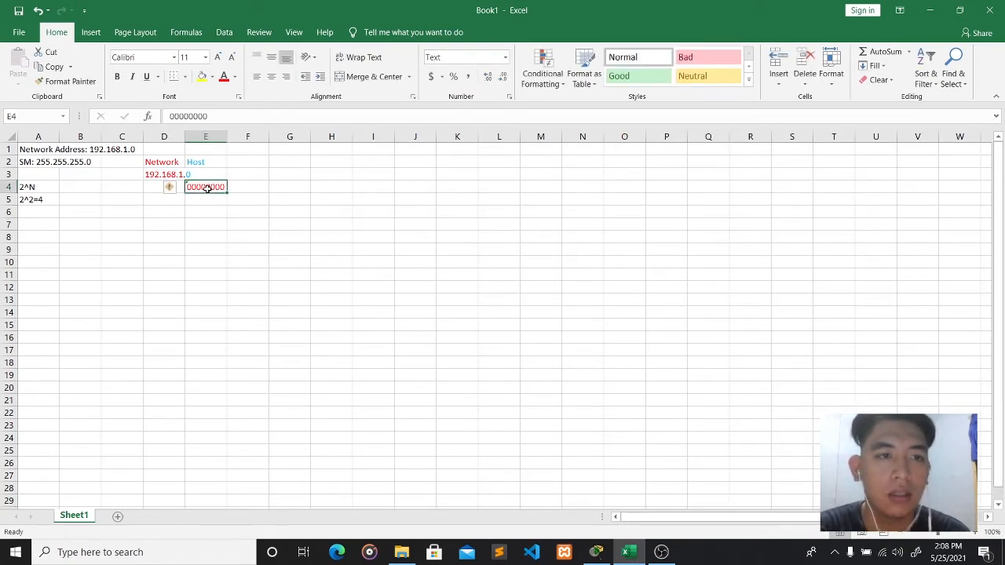
click(234, 76)
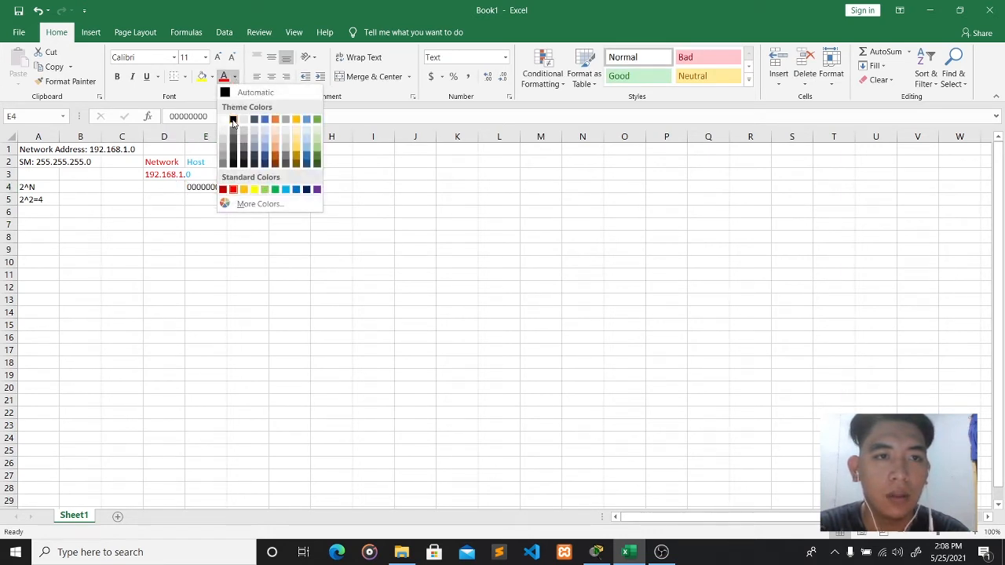
click(234, 119)
- Colour the first two zeros of E4's 00000000 light blue
click(219, 206)
click(216, 188)
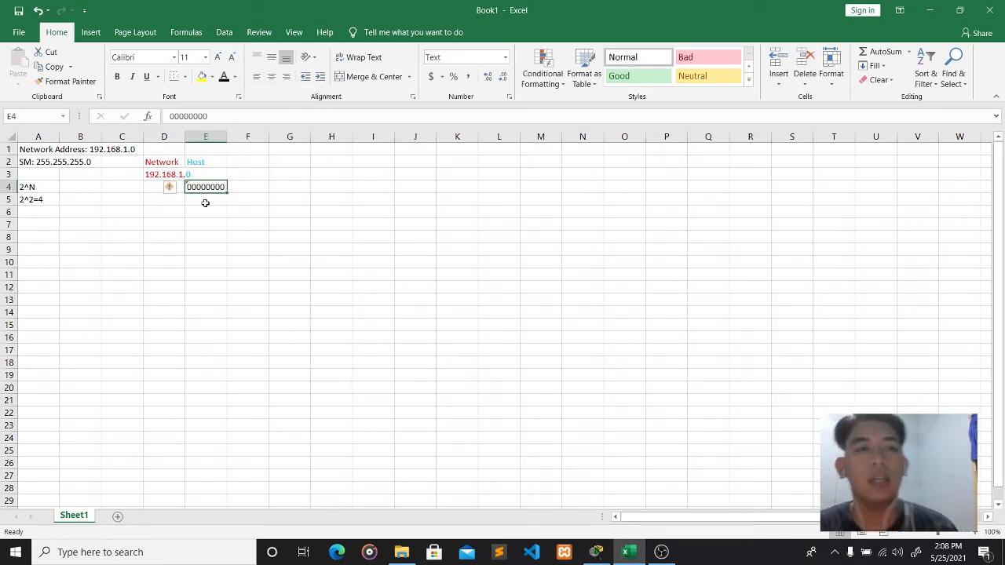
click(206, 201)
click(205, 186)
click(209, 201)
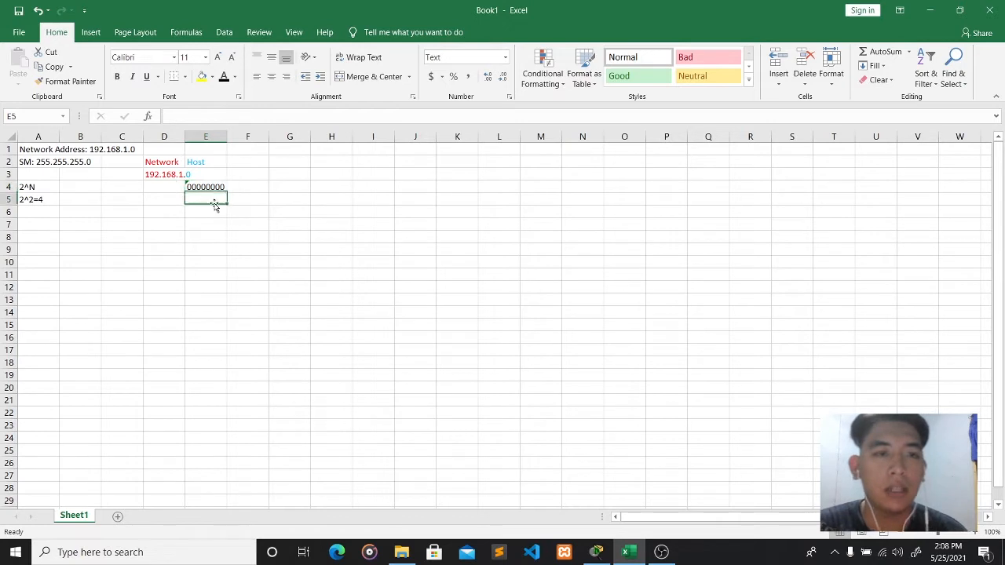
click(204, 189)
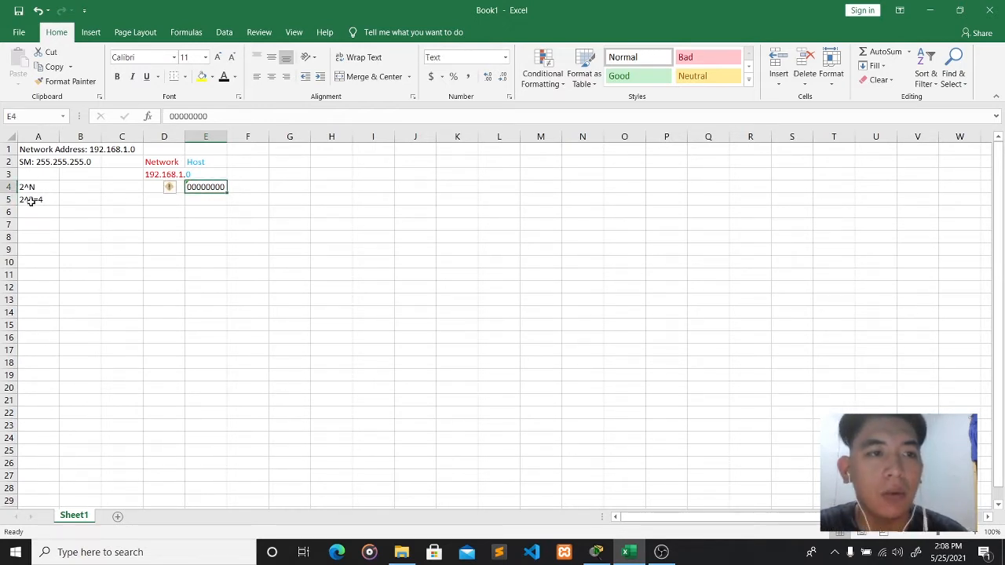
click(174, 116)
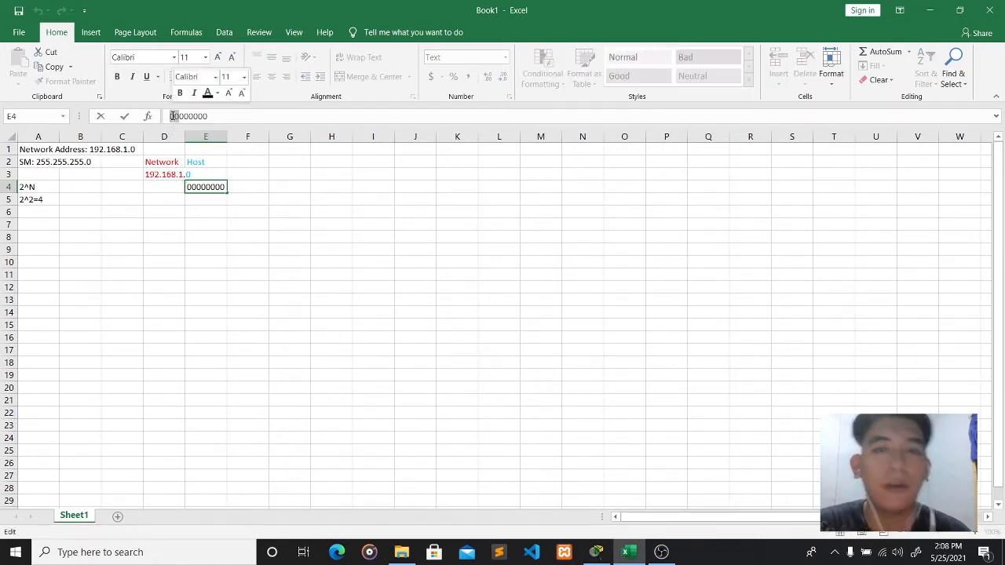
click(217, 92)
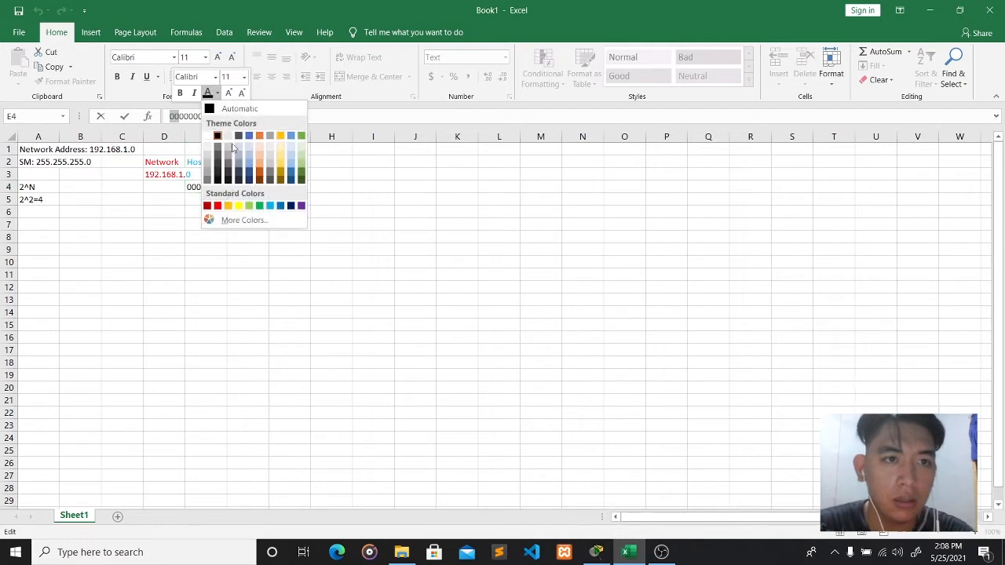
click(274, 207)
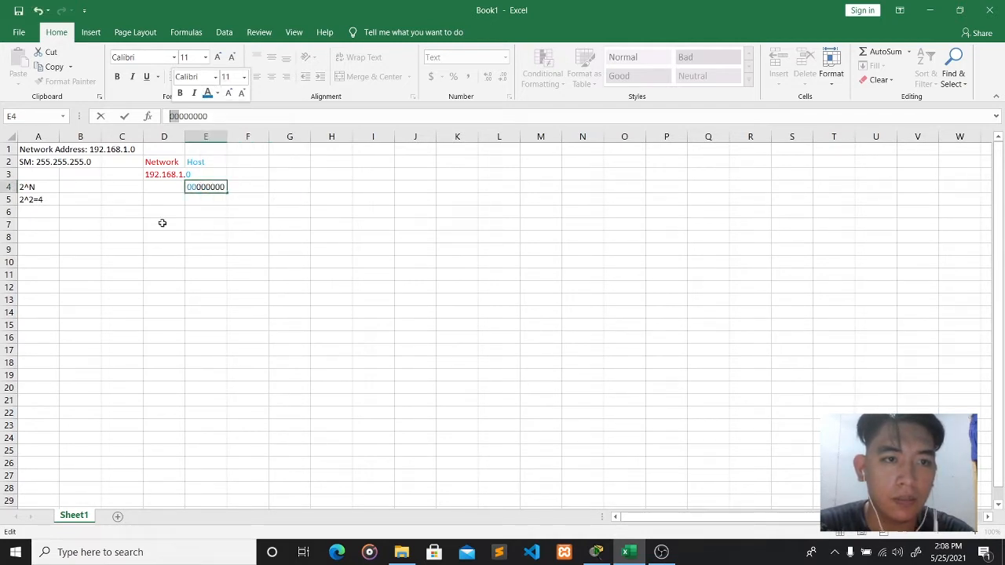
click(162, 222)
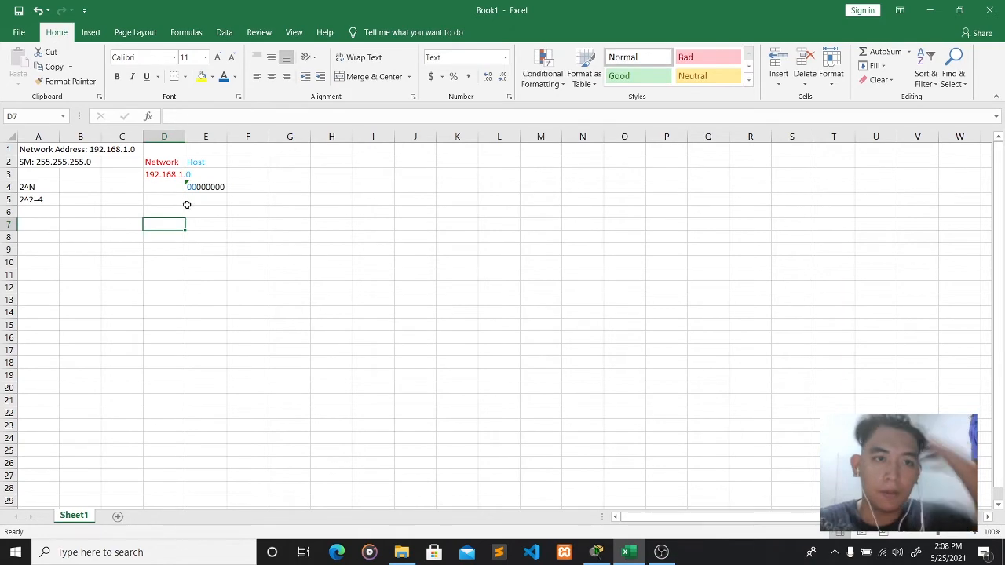
scroll(186, 189, up, 4)
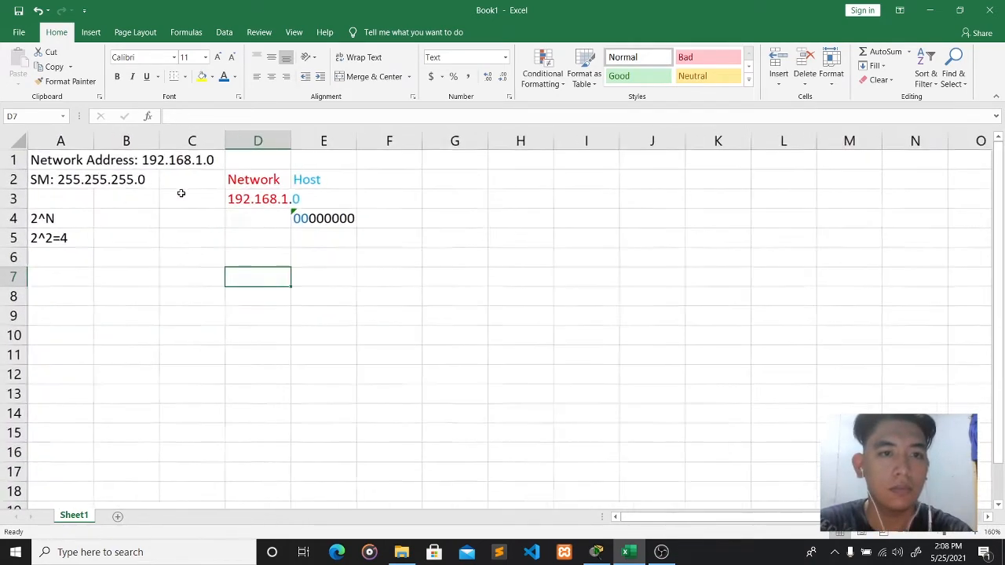
scroll(181, 193, up, 3)
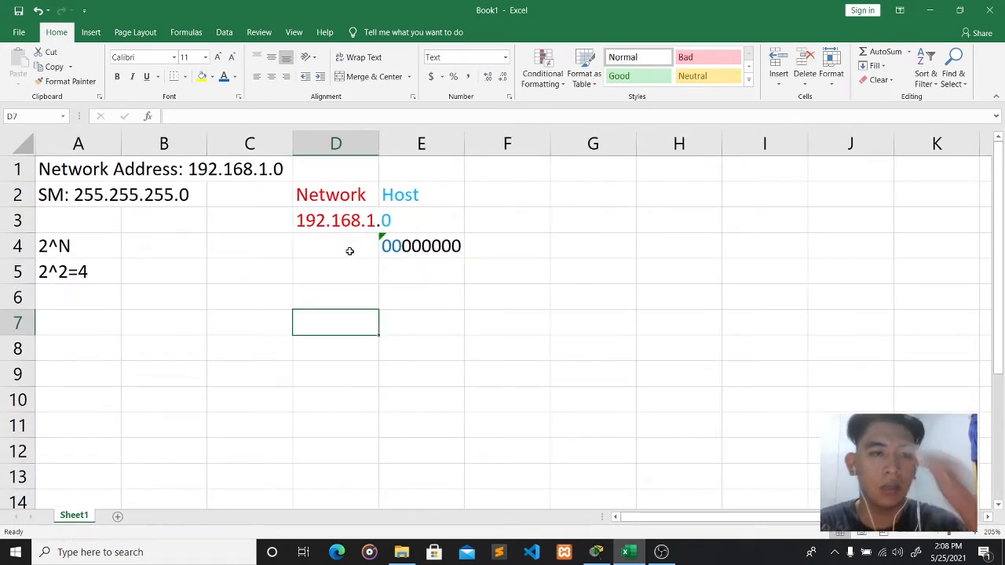
click(410, 265)
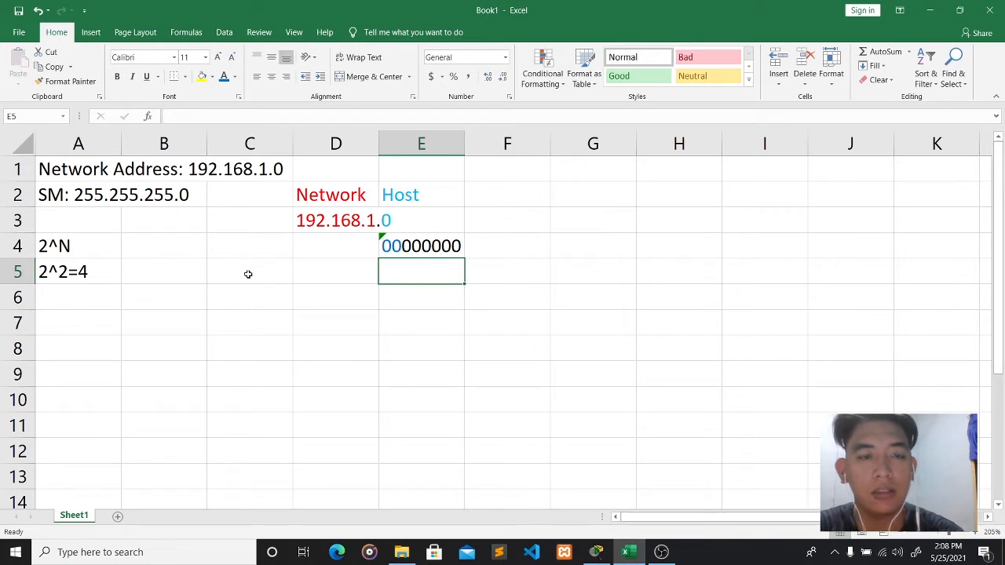
click(184, 289)
click(240, 294)
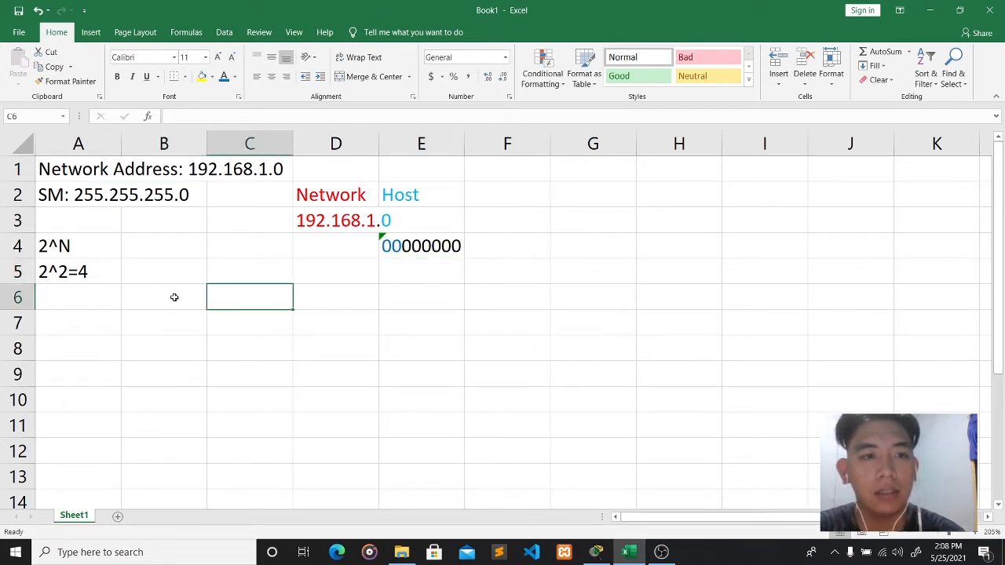
click(141, 296)
click(166, 322)
click(197, 300)
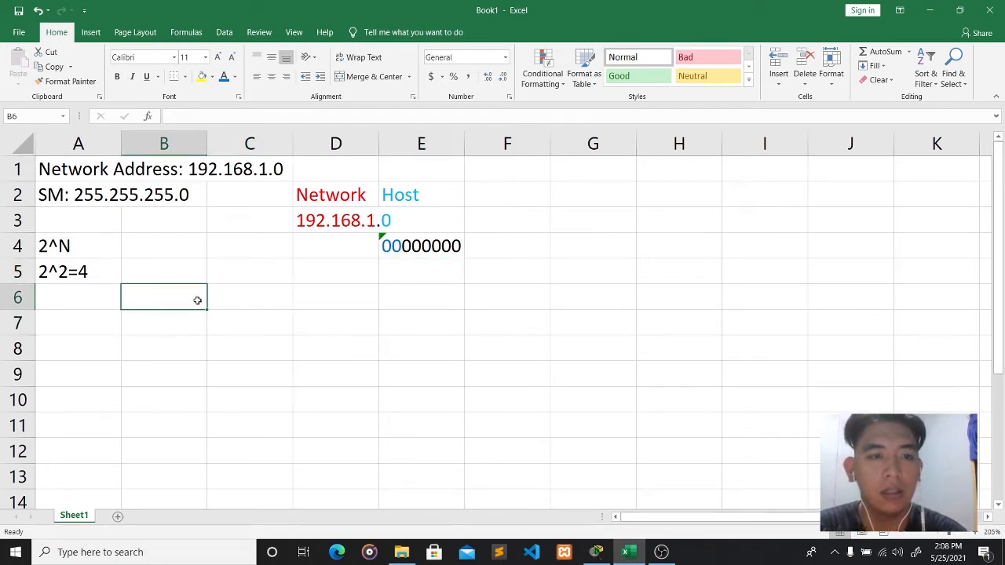
click(212, 302)
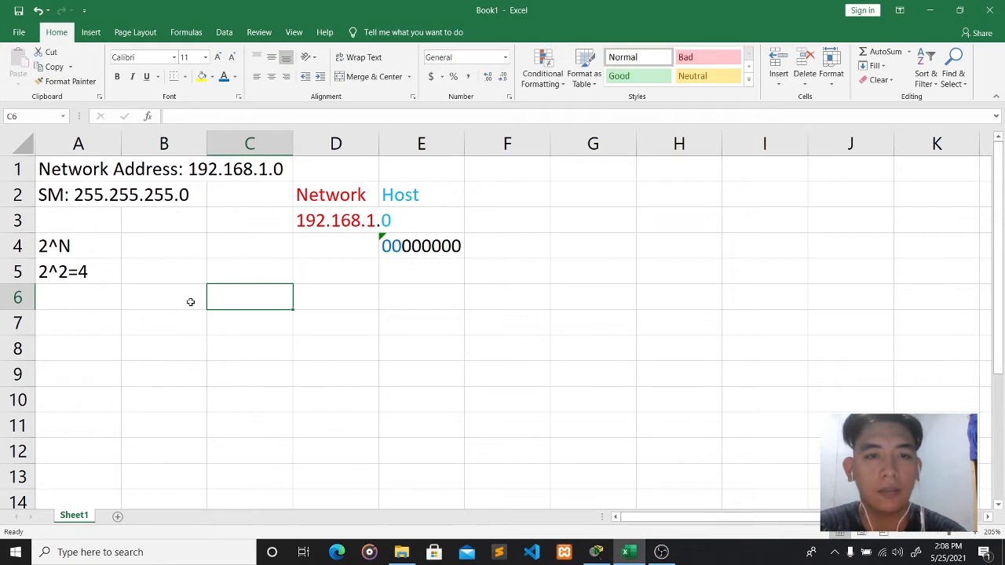
- Enter the heading 'Network Address' in B6
click(190, 301)
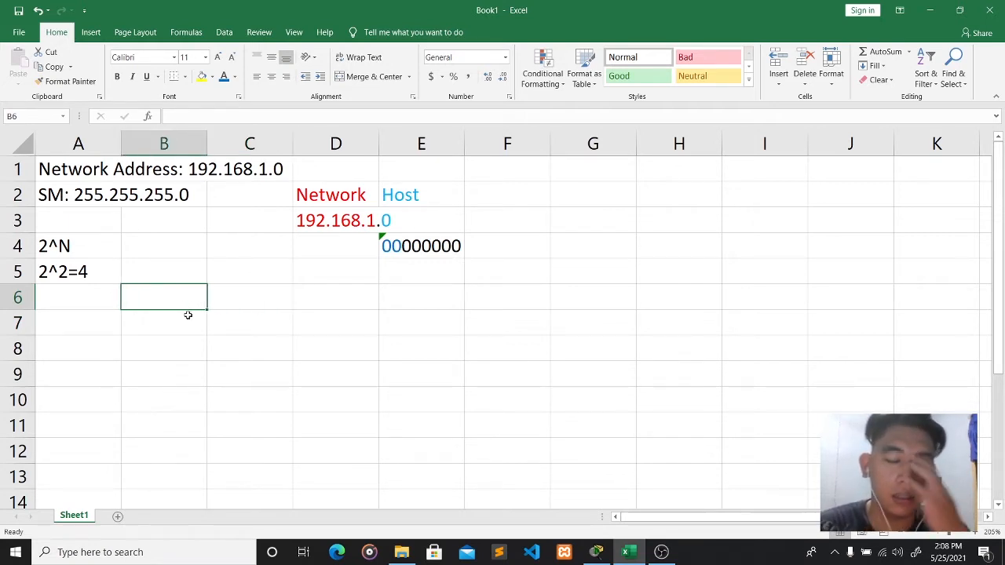
text(NETWORK)
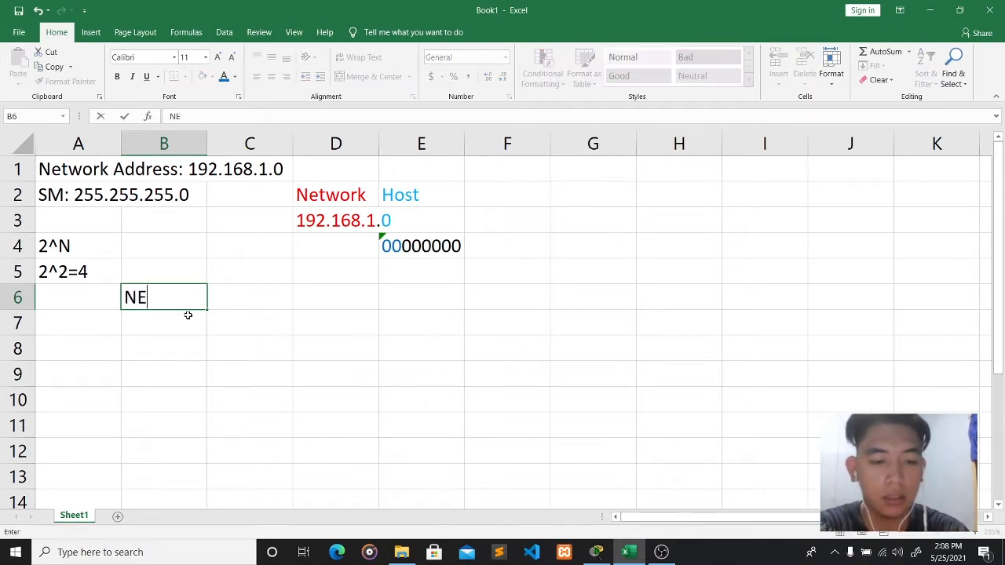
key(BackSpace)
key(BackSpace)
key(BackSpace)
key(BackSpace)
key(BackSpace)
key(BackSpace)
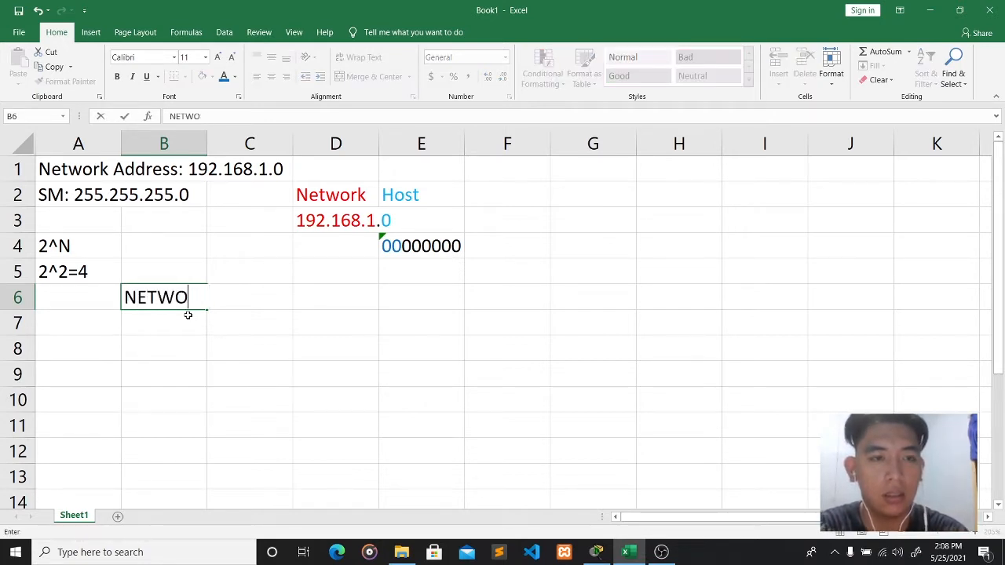
text(etwo)
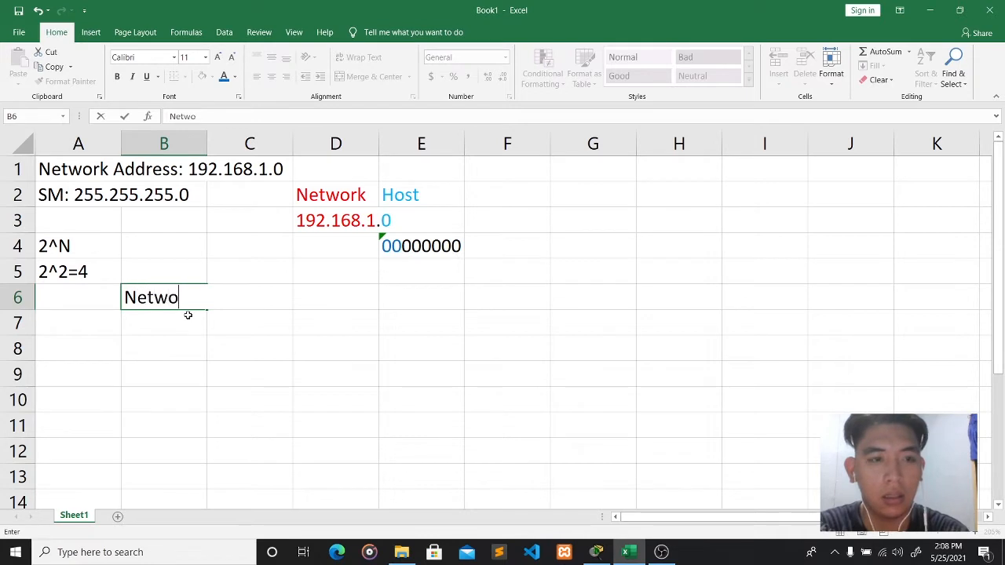
text(kr)
key(BackSpace)
key(BackSpace)
text(rk D)
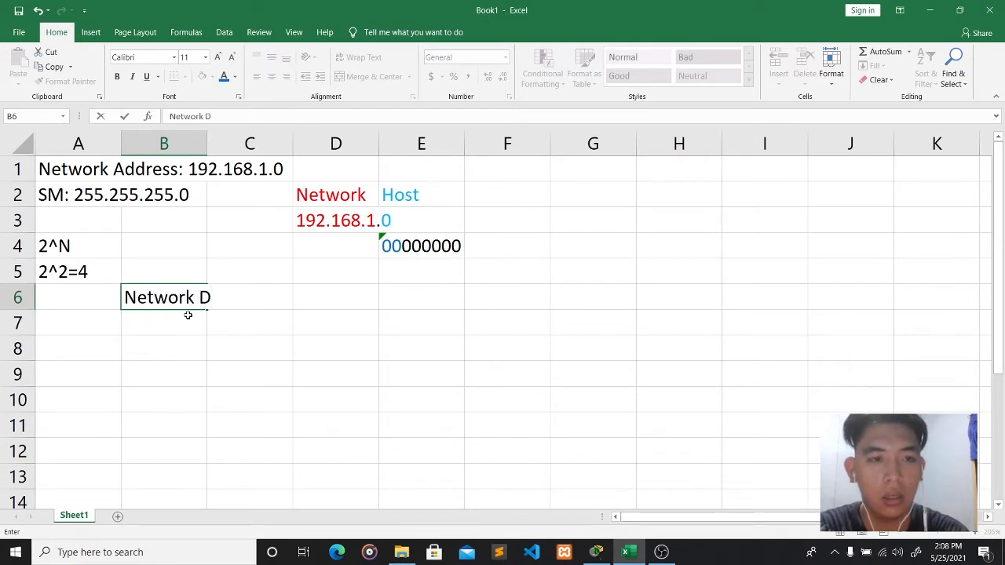
key(BackSpace)
text(Address)
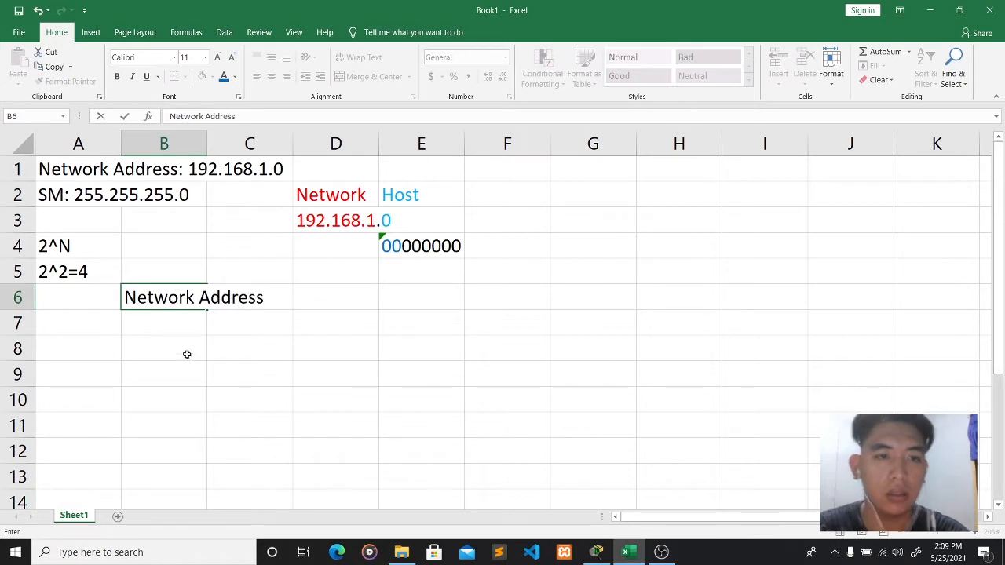
click(240, 371)
- Enter the heading 'Host Range' in D6
click(334, 305)
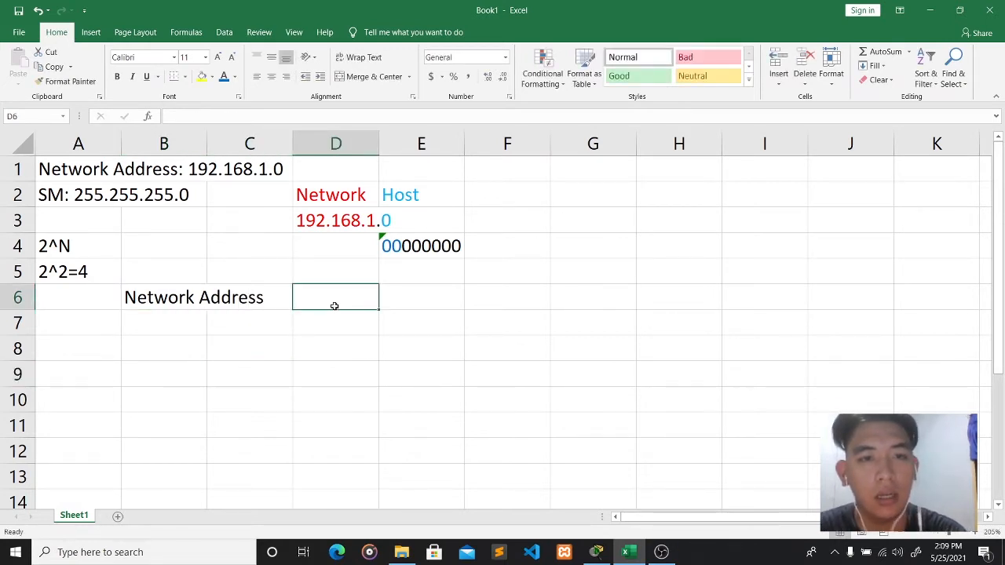
text(BRO)
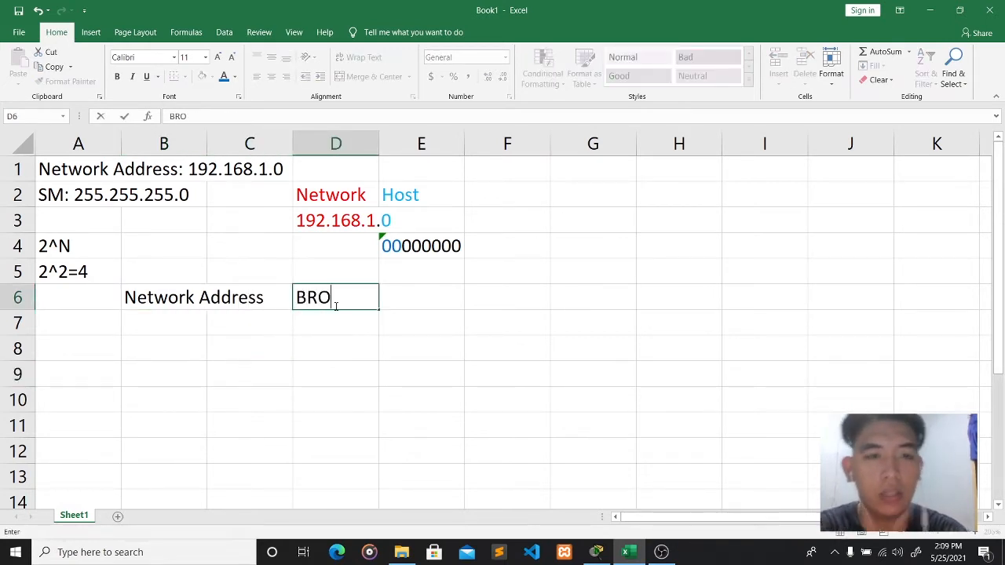
key(BackSpace)
key(BackSpace)
text(o)
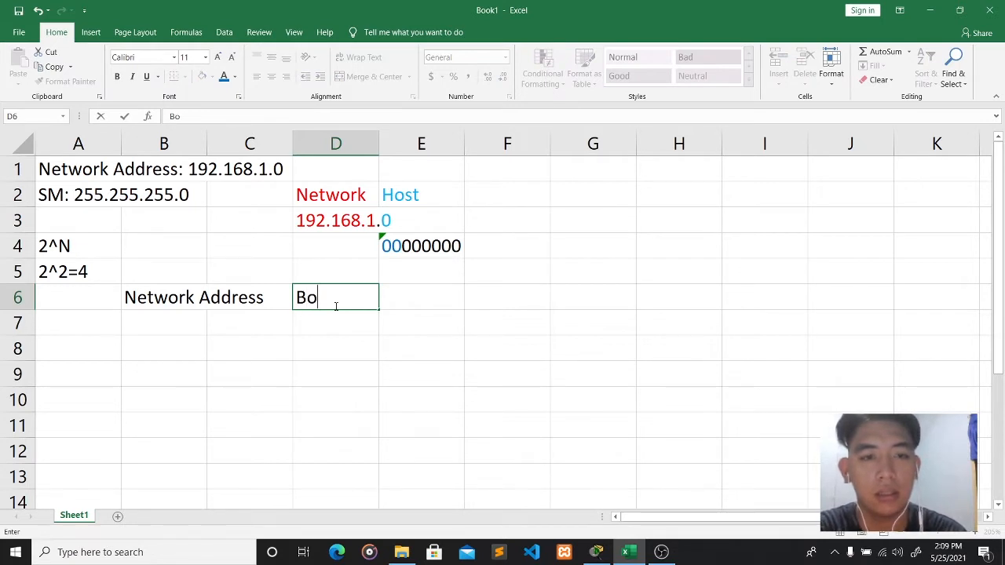
key(BackSpace)
key(BackSpace)
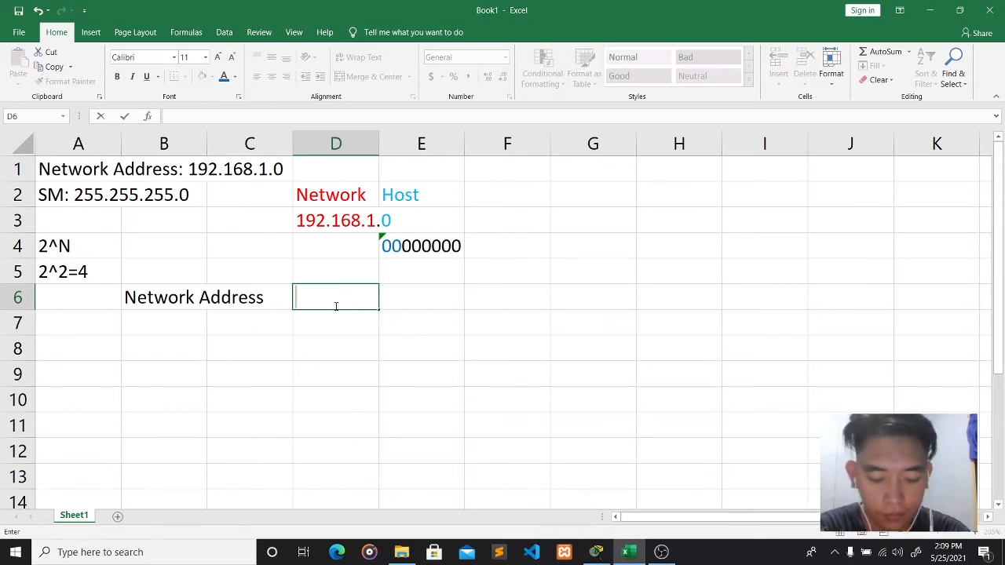
text(Host)
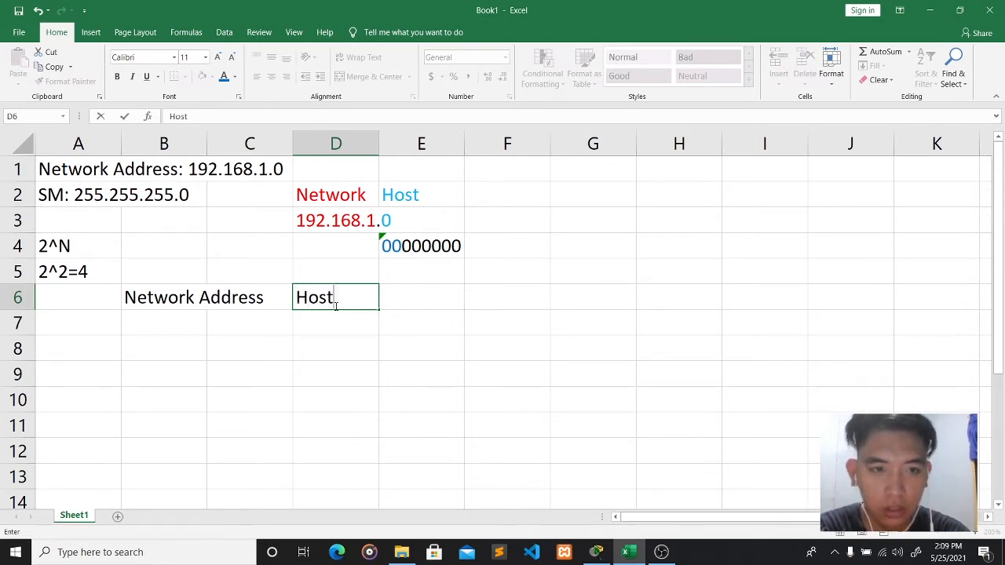
text( Range)
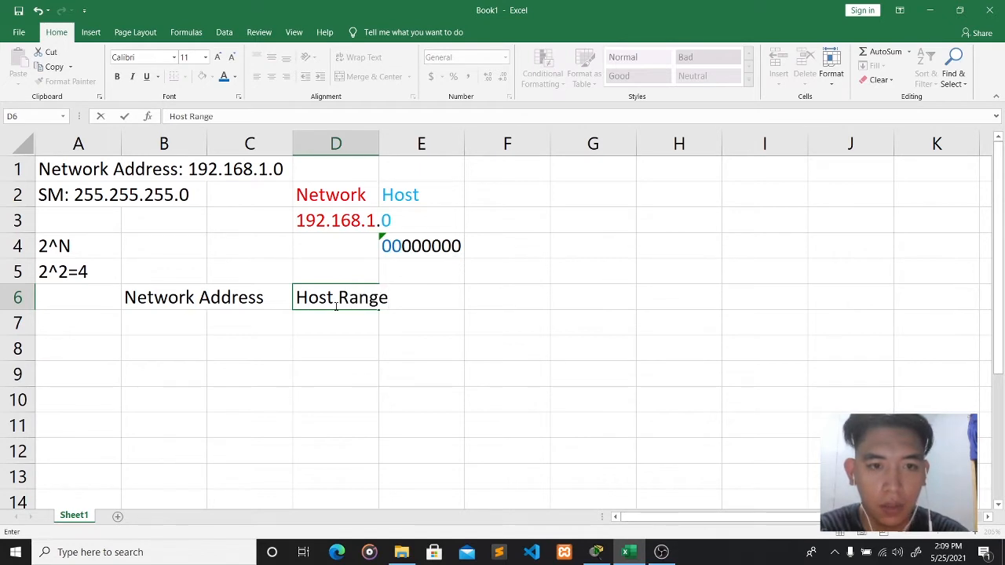
key(Tab)
- Enter the heading 'Broadcast Address' in F6
click(491, 301)
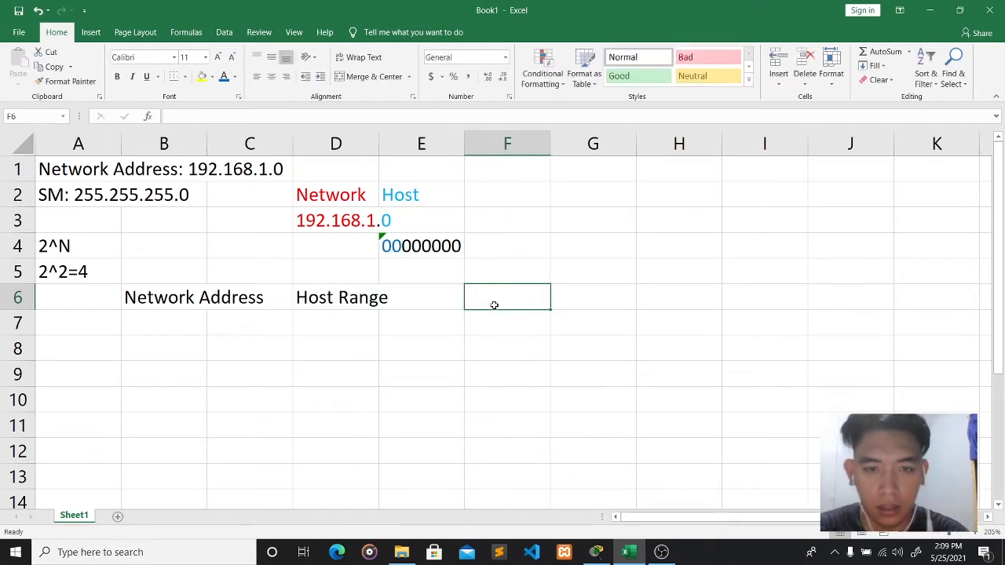
text(Broad)
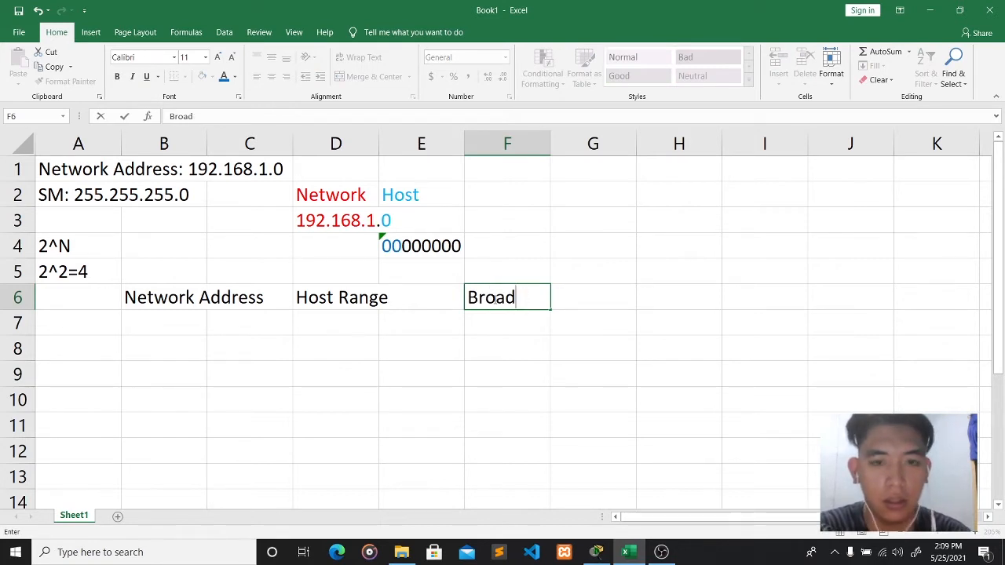
text(cast)
key(BackSpace)
text(t )
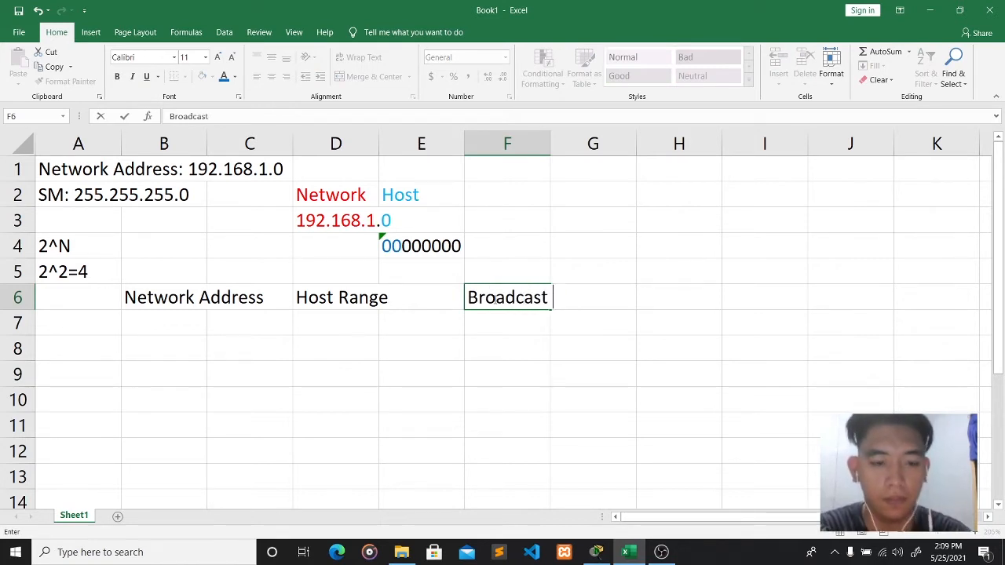
text(Address)
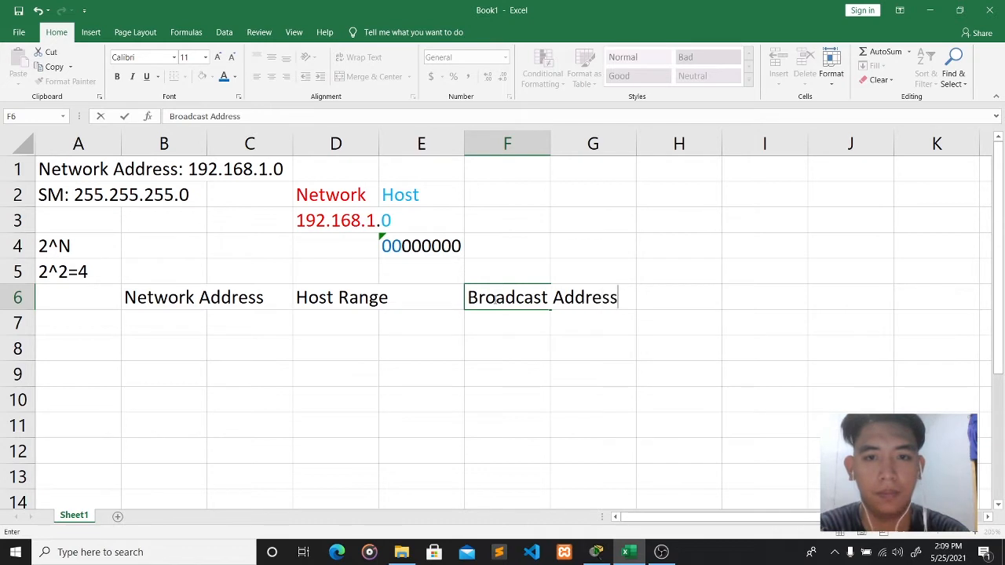
click(346, 367)
click(162, 328)
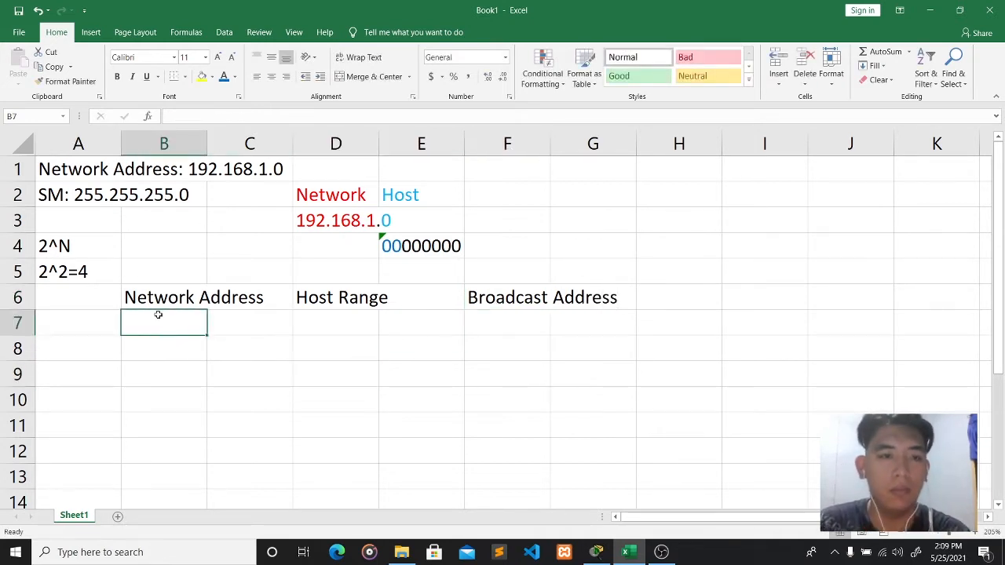
- Clear the Network Address, Host Range and Broadcast Address headings from B6, D6 and F6
click(154, 301)
key(BackSpace)
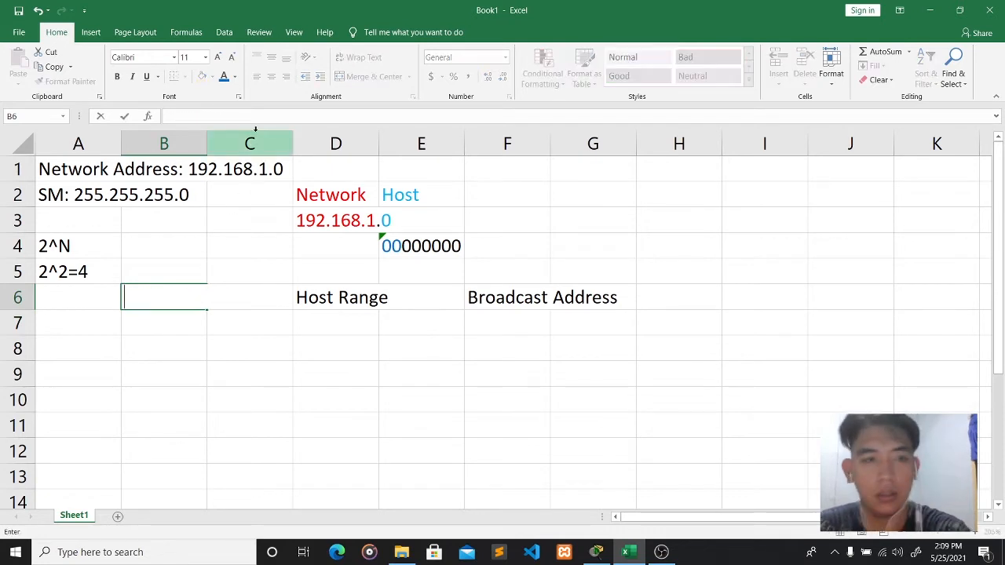
click(359, 299)
key(BackSpace)
click(502, 299)
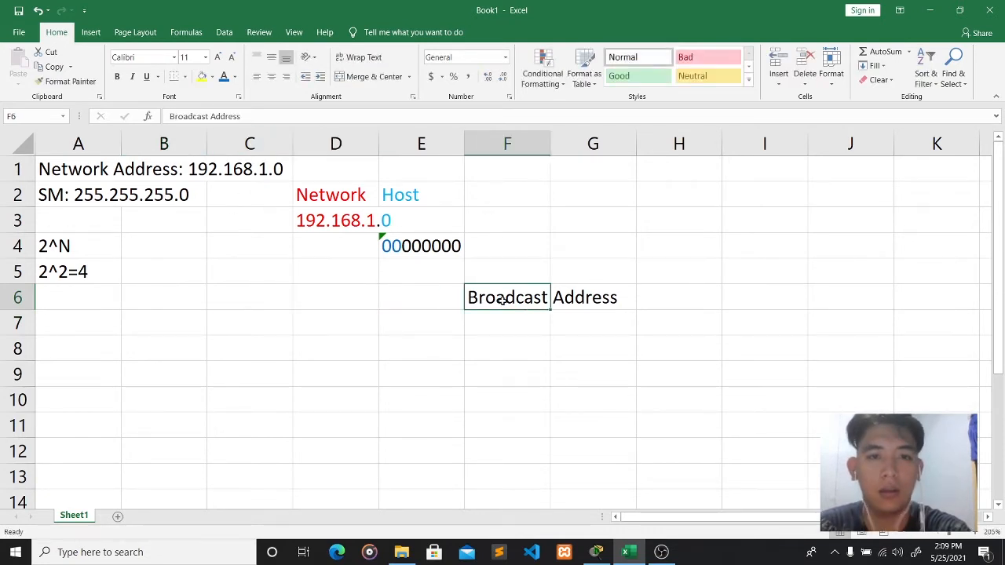
key(BackSpace)
- Number the subnets 1, 2, 3 and 4 down cells C5 to C8
click(401, 278)
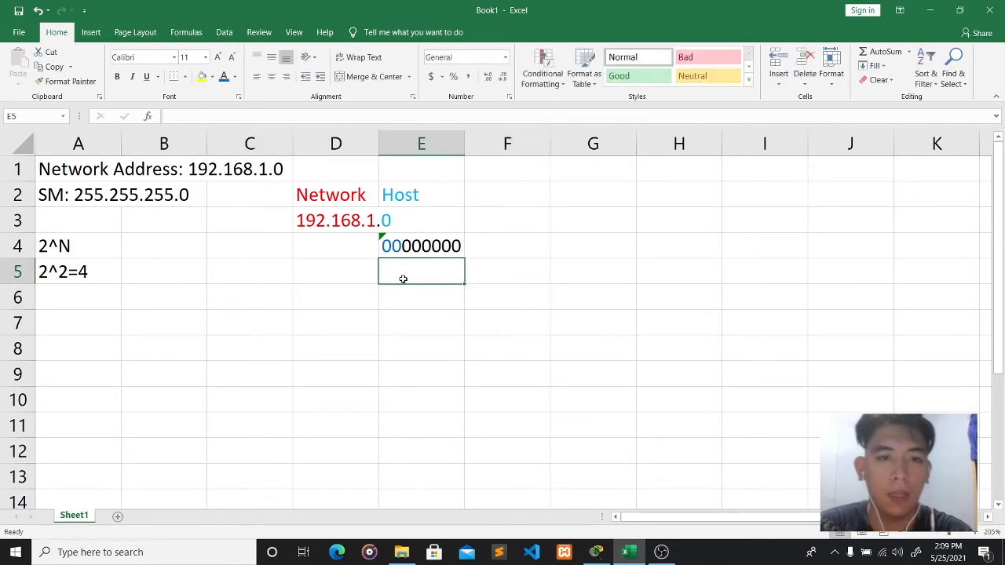
click(313, 274)
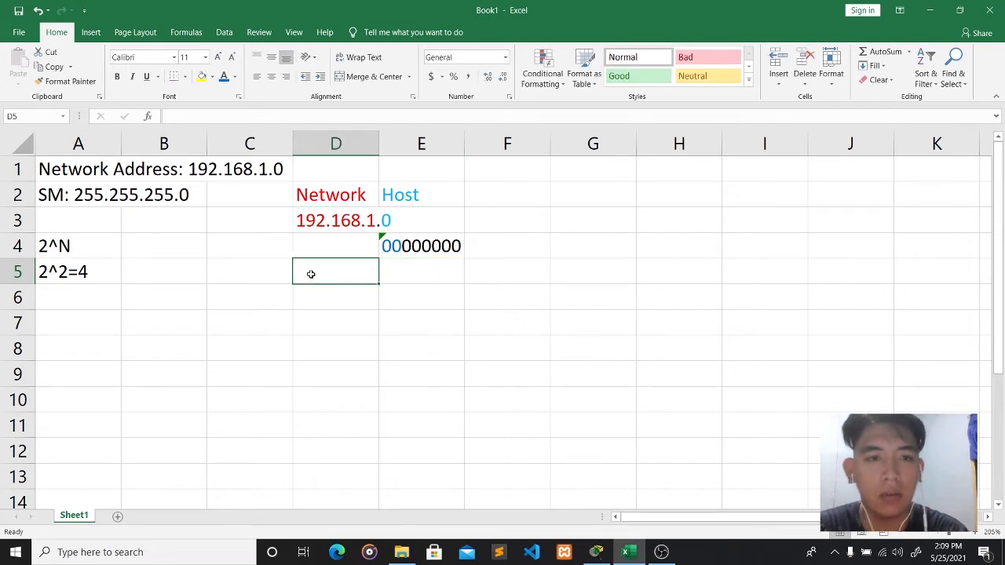
click(215, 274)
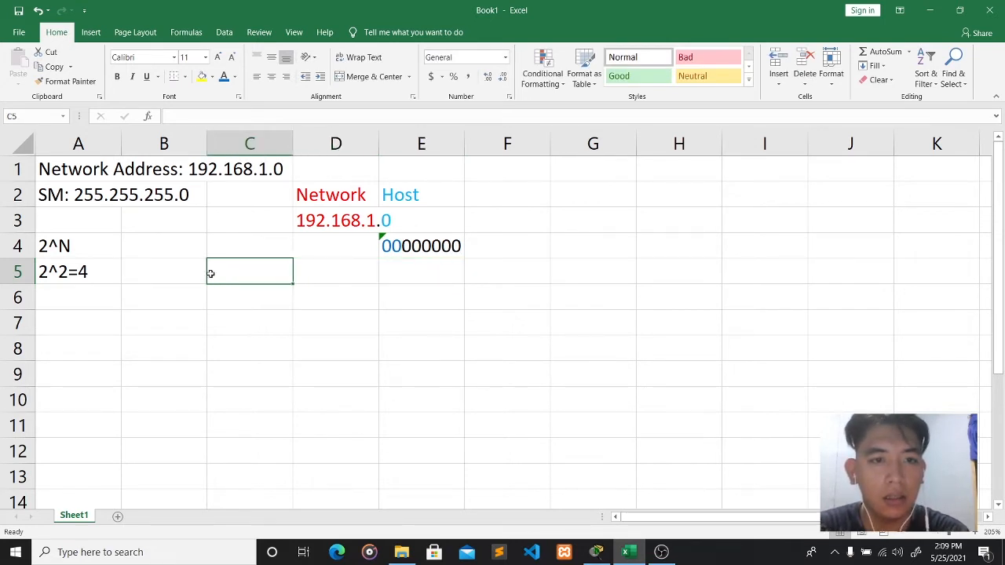
click(205, 274)
click(216, 274)
text(1)
key(Return)
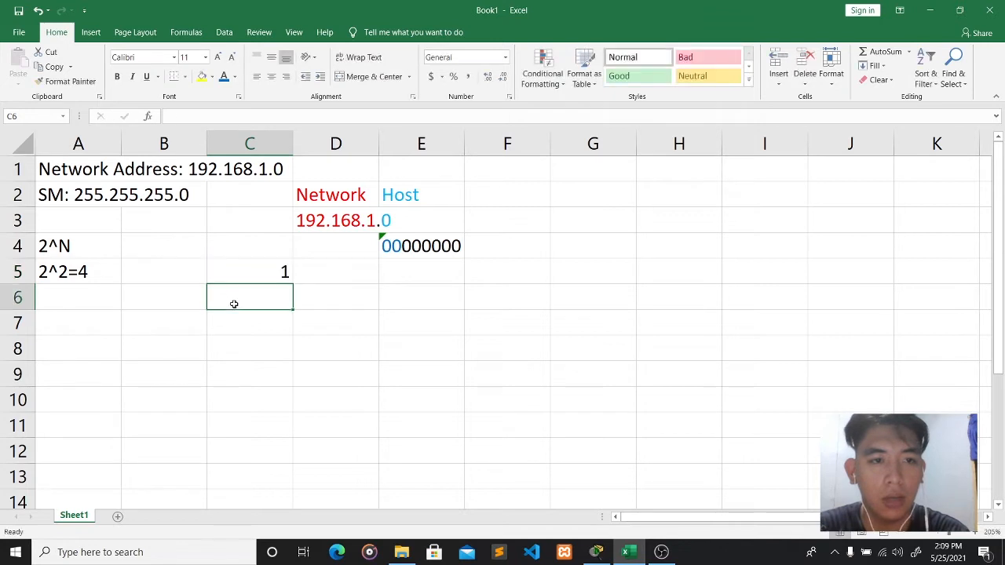
text(2)
key(Return)
text(3)
key(Return)
text(4)
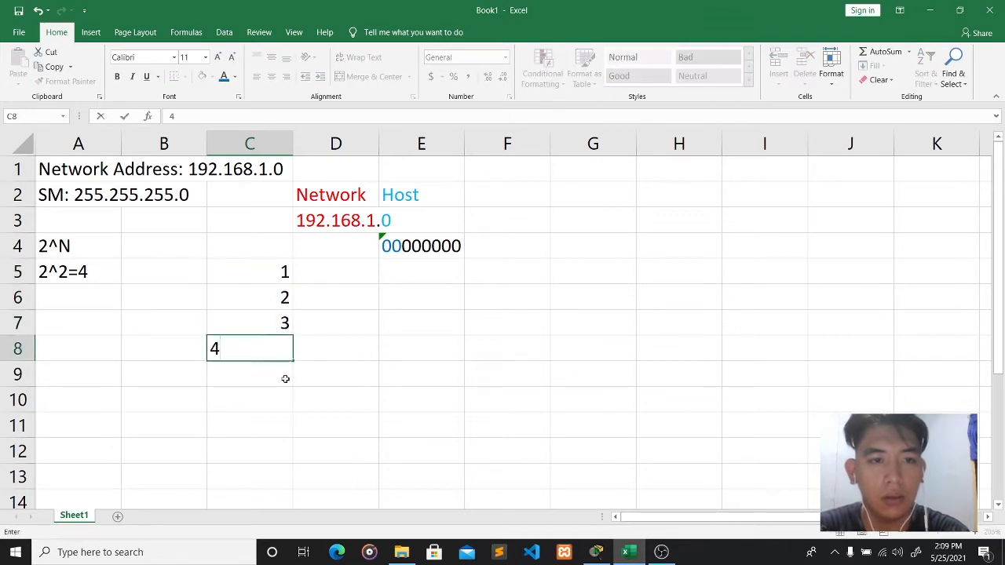
click(386, 340)
click(398, 278)
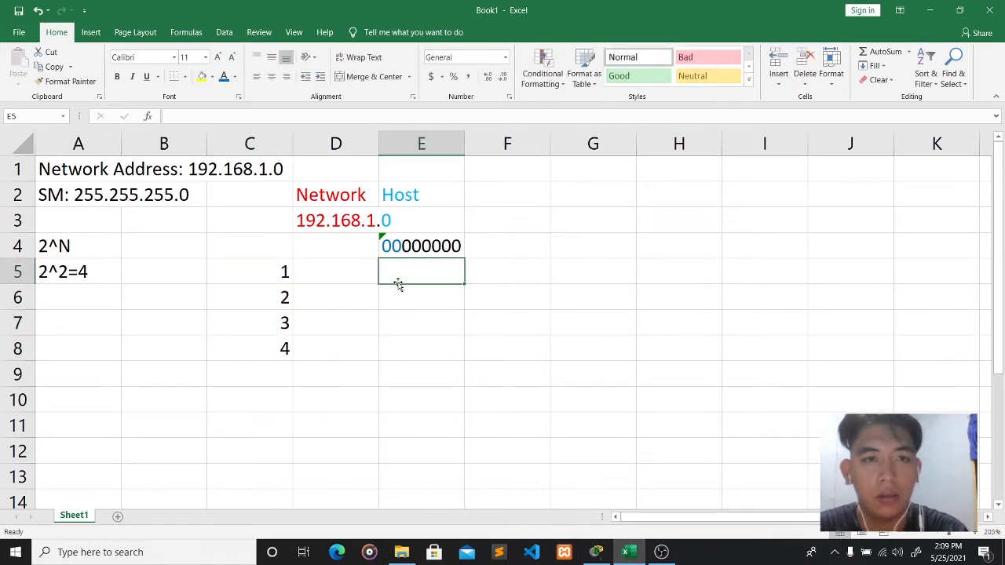
- Format E5 as Text and enter the subnet bits 00 so the leading zero stays
click(200, 118)
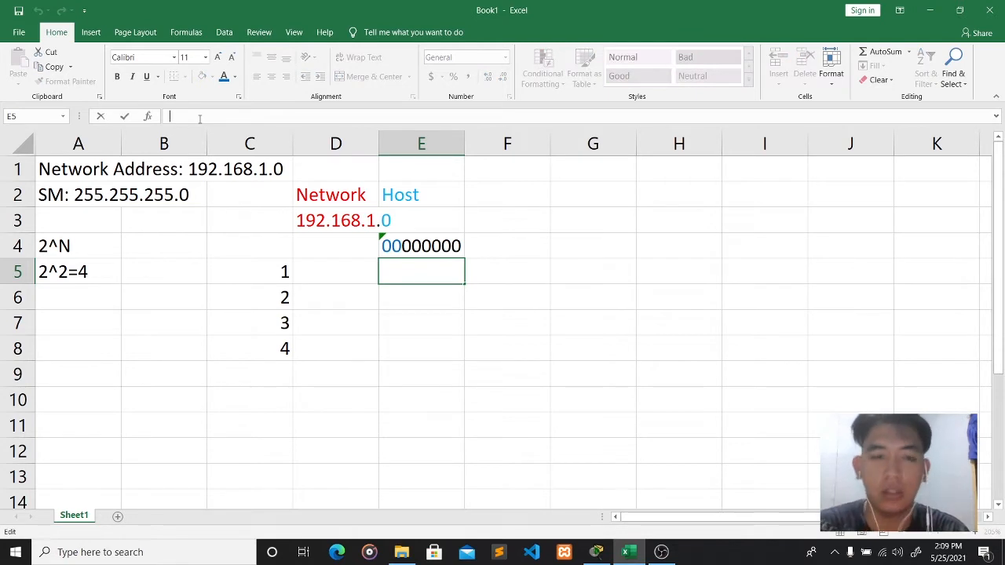
text(00)
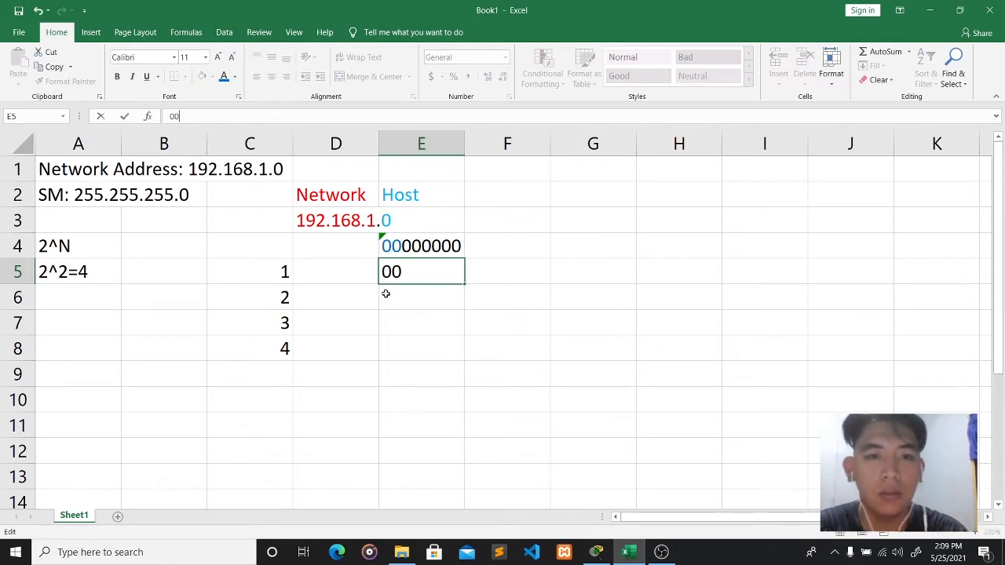
key(Return)
click(428, 272)
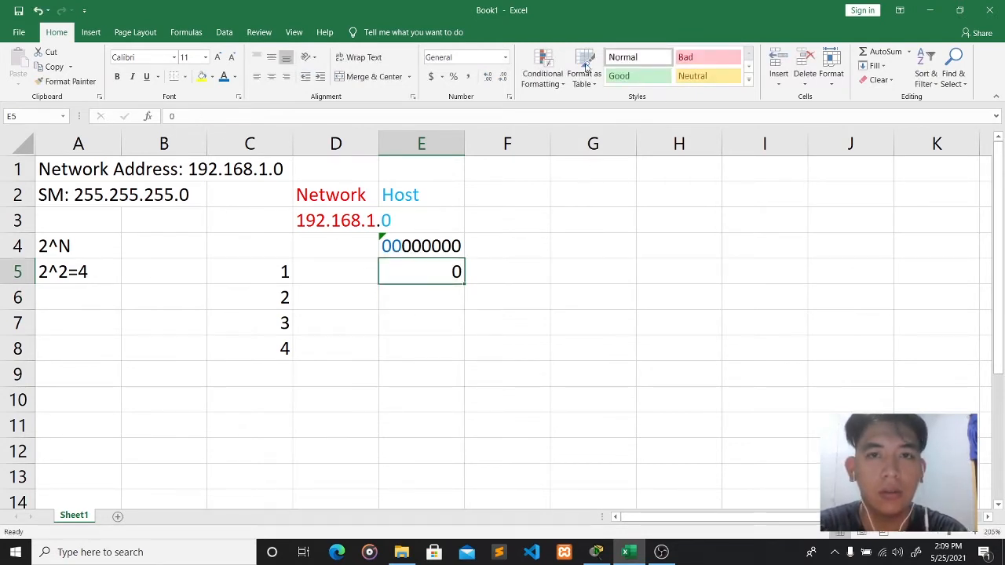
click(505, 57)
click(507, 346)
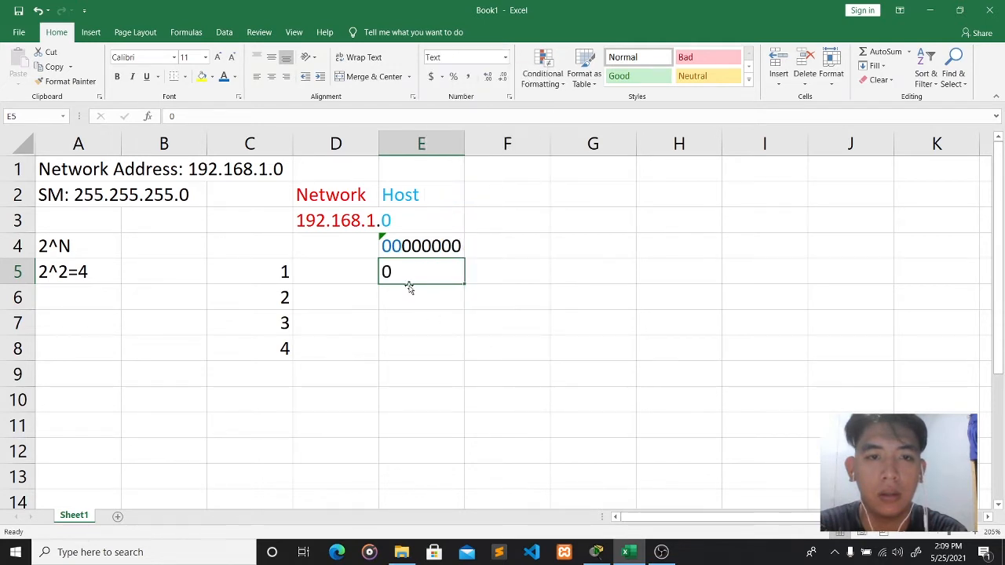
click(410, 301)
click(406, 265)
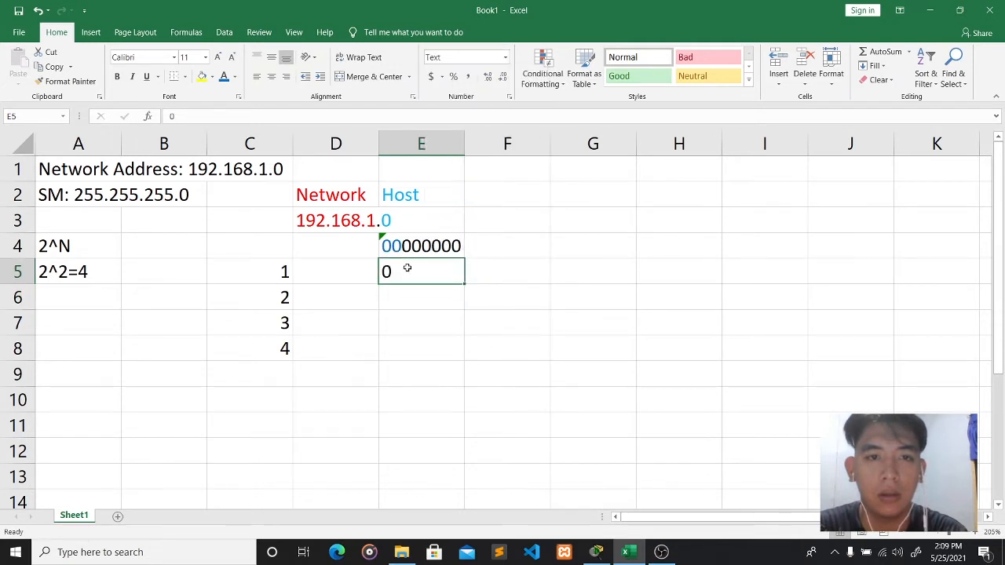
click(505, 57)
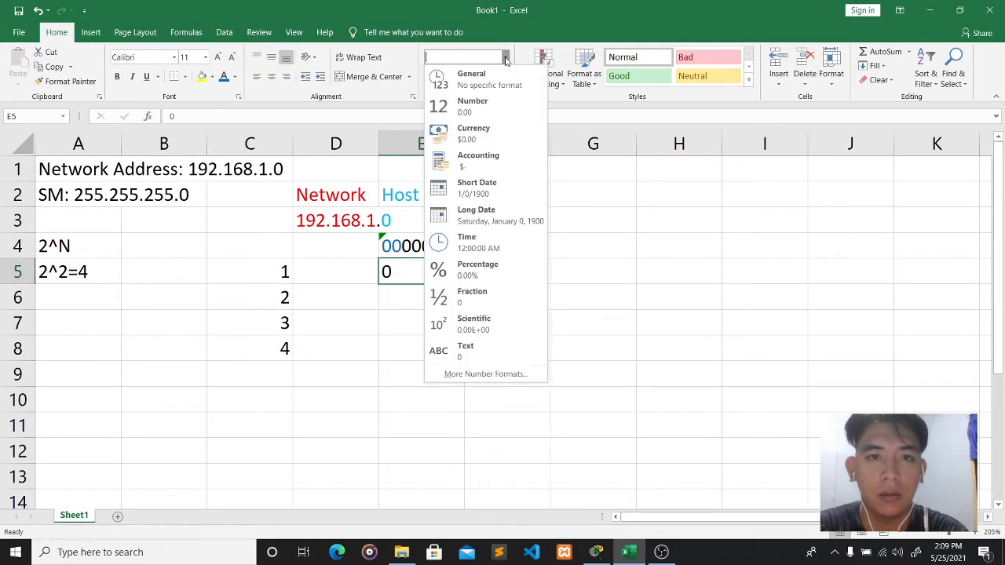
click(470, 354)
click(278, 111)
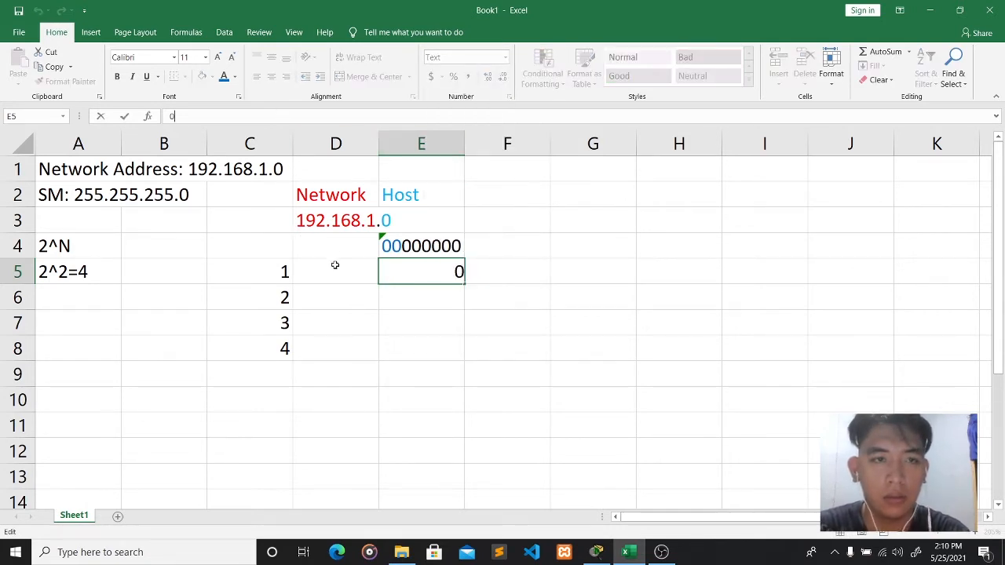
click(400, 350)
click(399, 295)
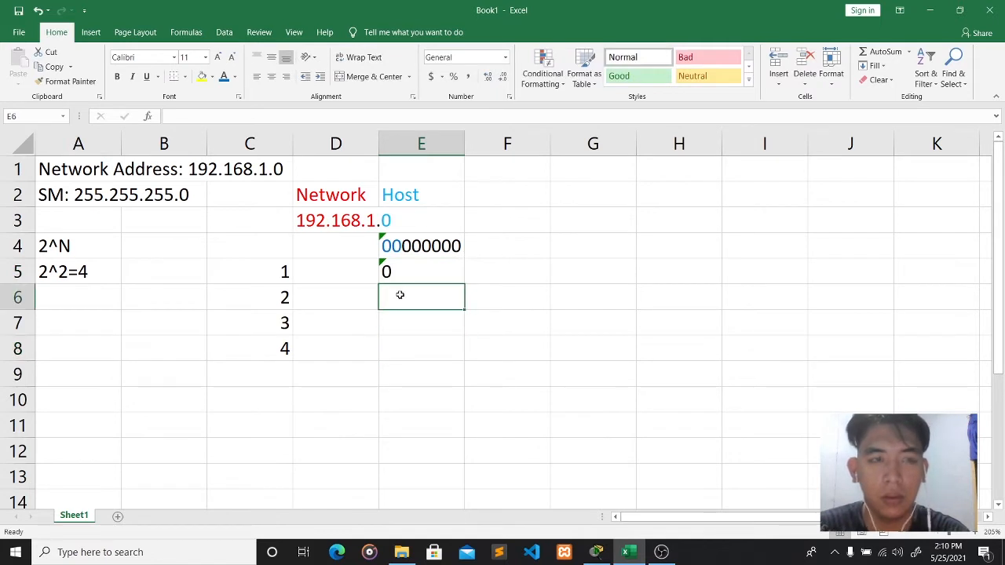
click(195, 115)
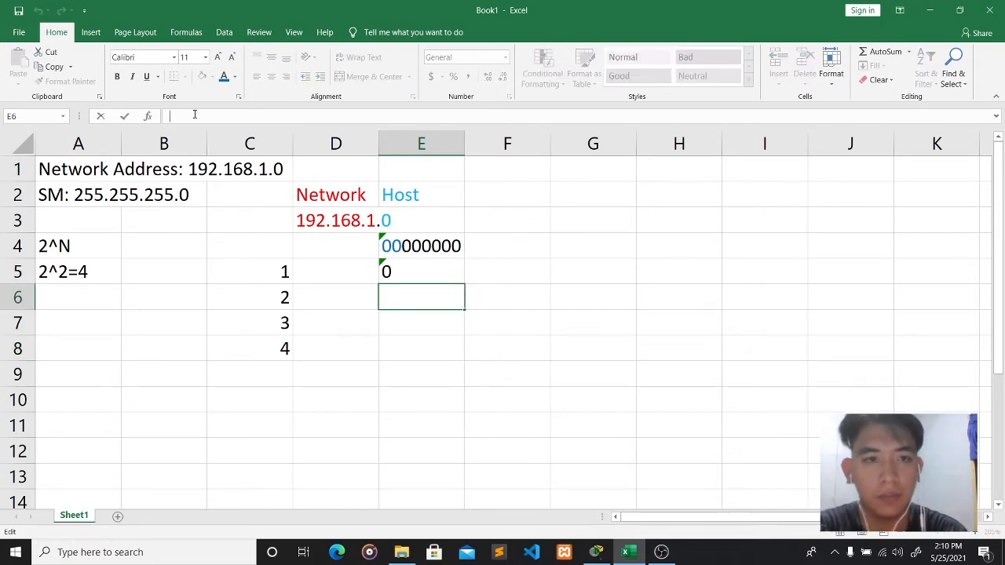
click(382, 271)
click(204, 118)
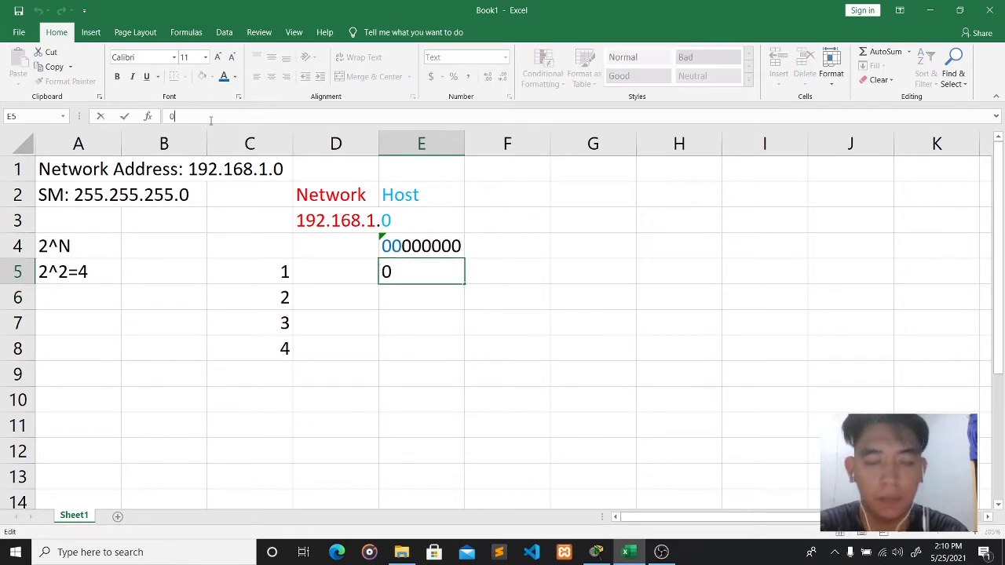
text(0)
click(400, 294)
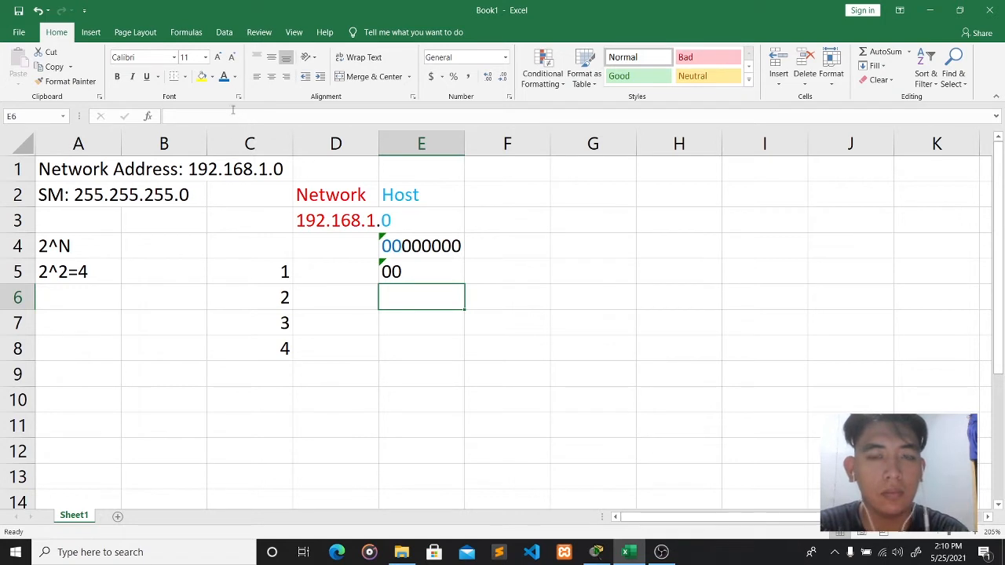
- Format E6 as Text and enter 01 for subnet 2
click(201, 117)
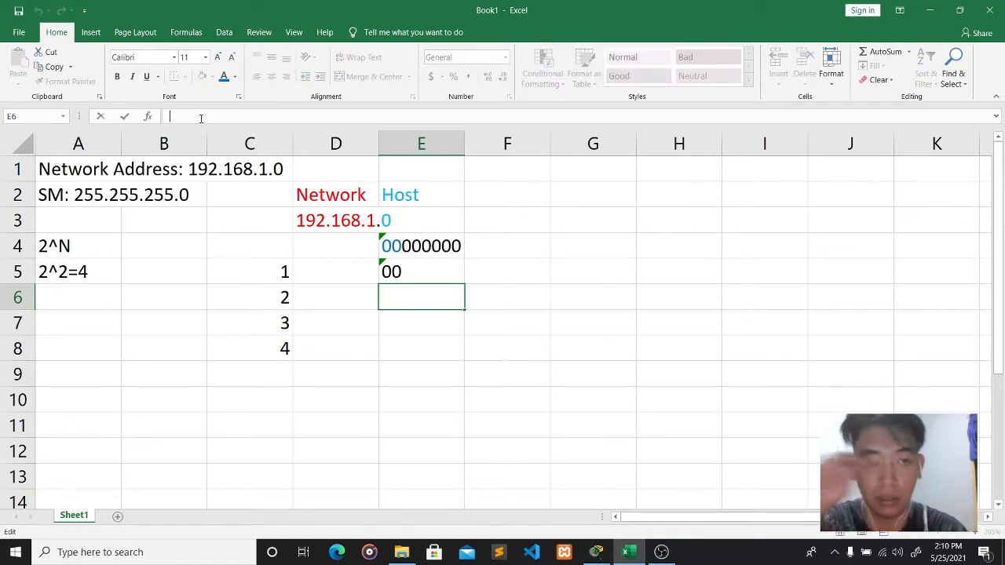
text(01)
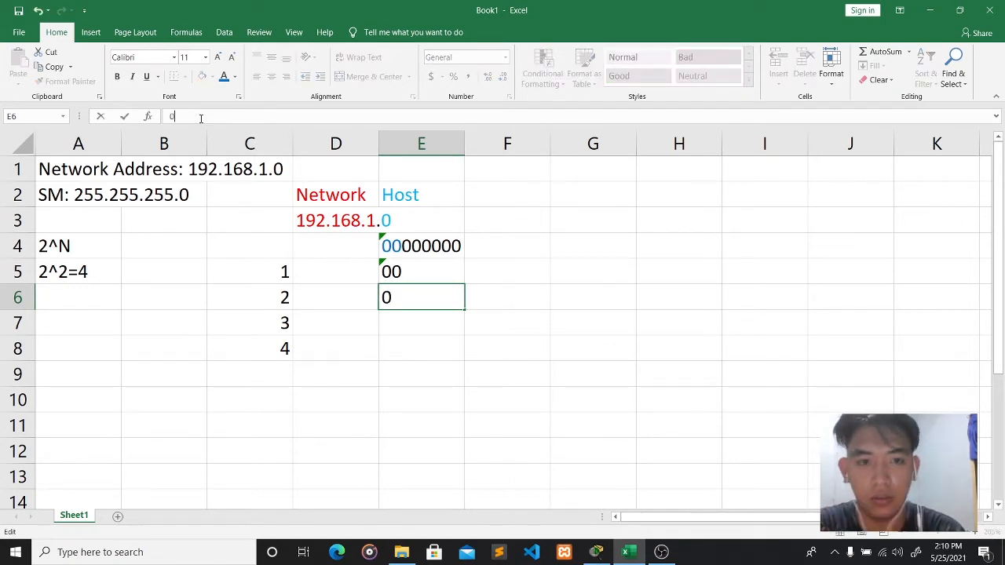
click(392, 321)
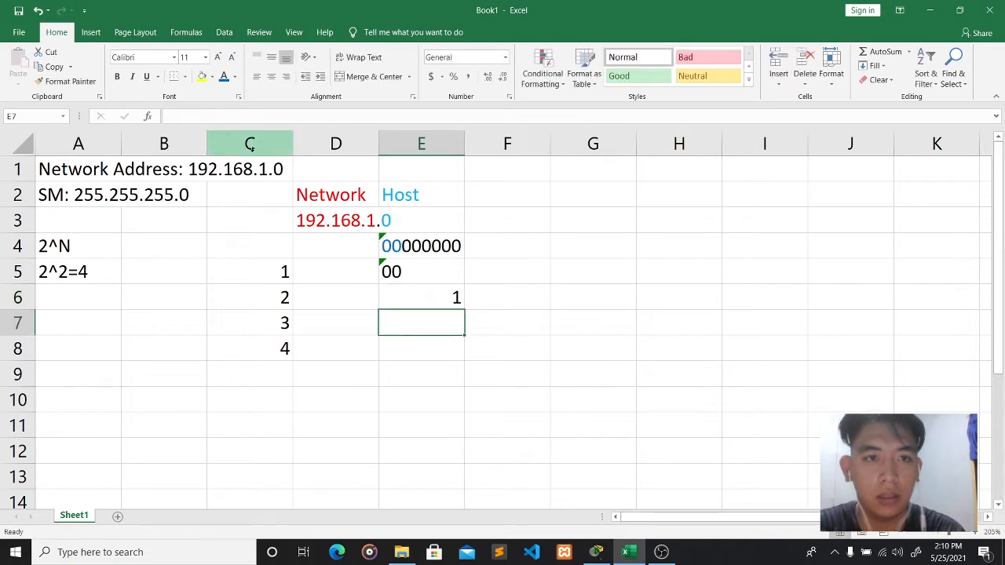
click(397, 291)
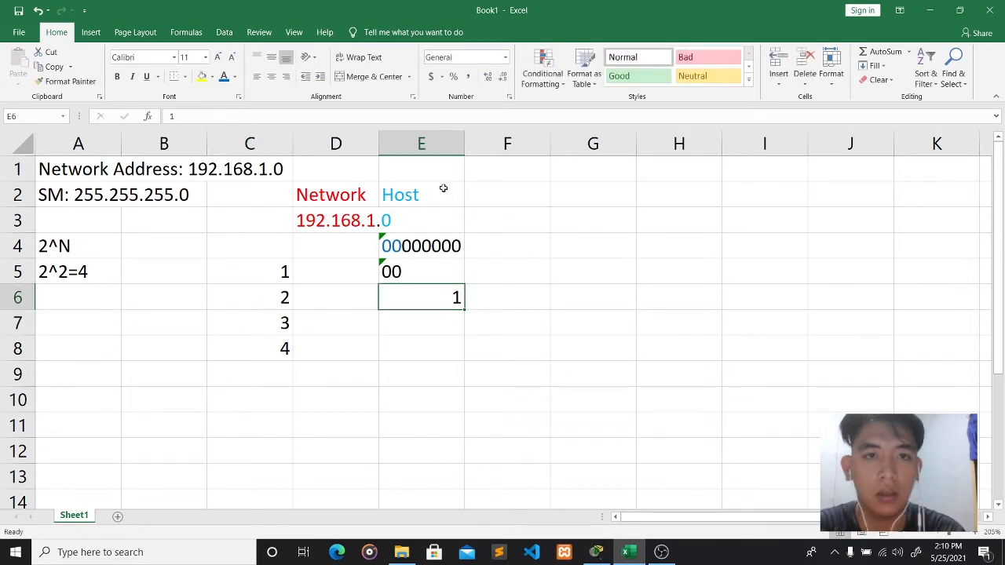
click(505, 63)
click(474, 344)
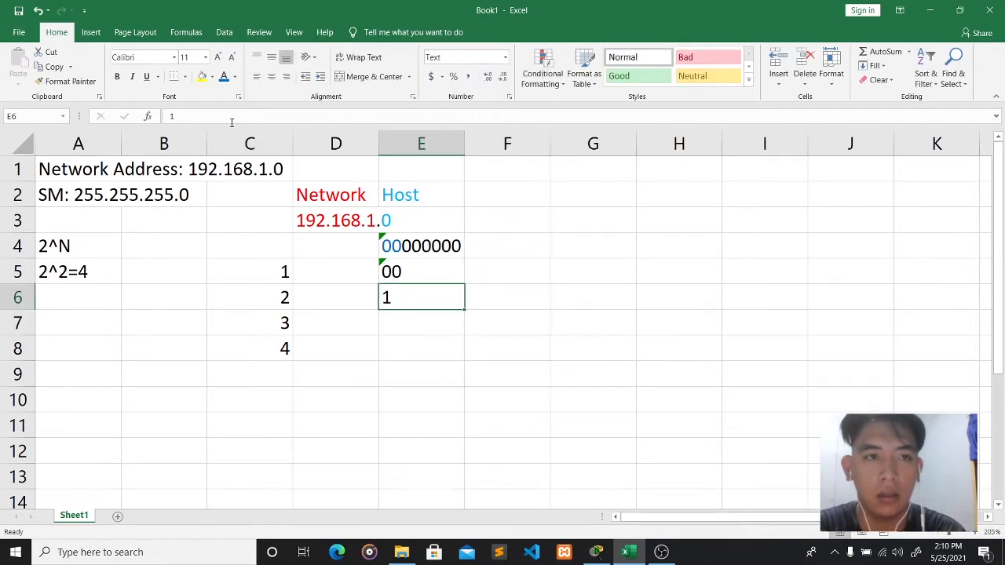
key(BackSpace)
text(01)
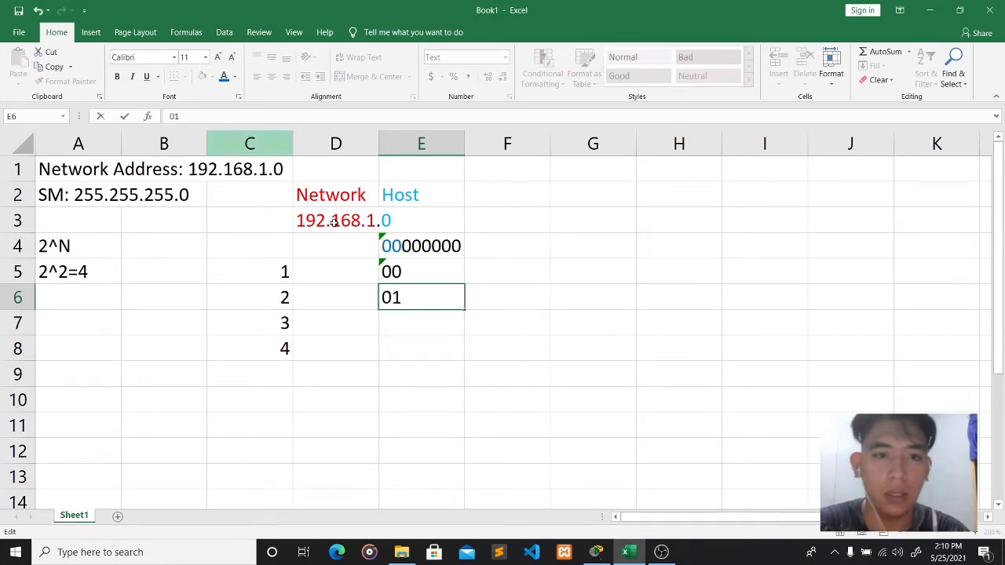
click(415, 321)
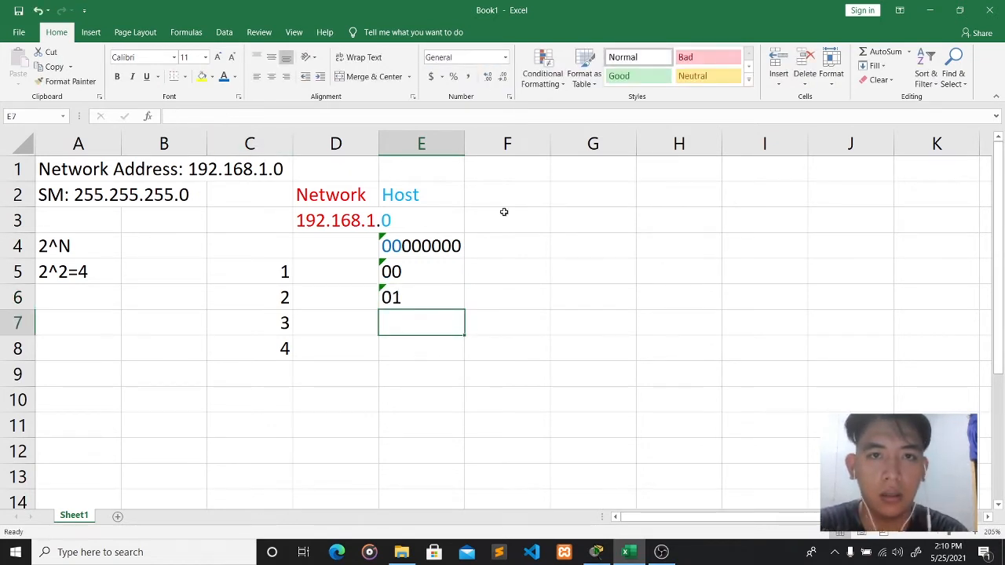
- Format E7:E8 as Text and enter 10 and 11 for subnets 3 and 4
drag(464, 333, 470, 362)
click(505, 56)
click(471, 346)
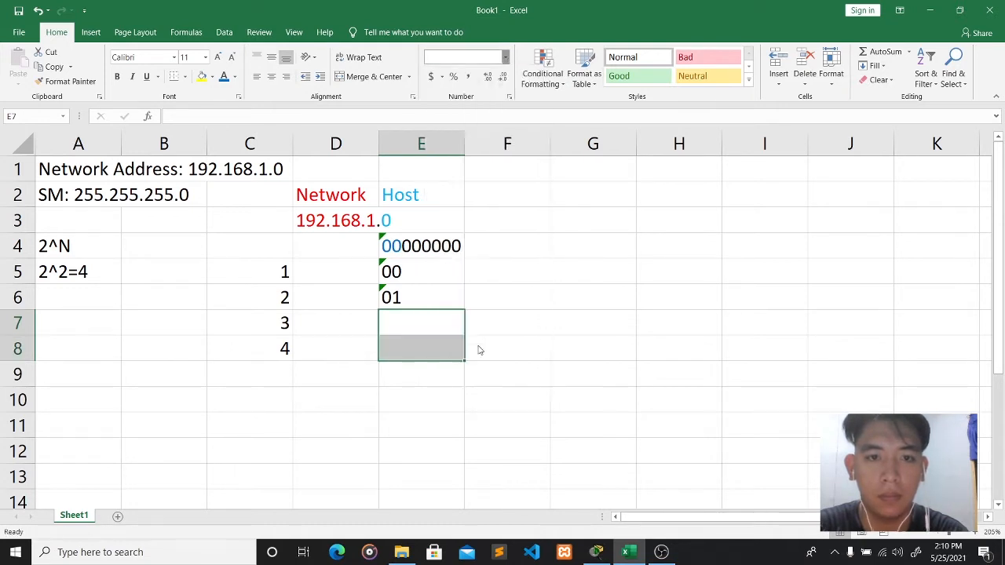
click(402, 326)
click(195, 116)
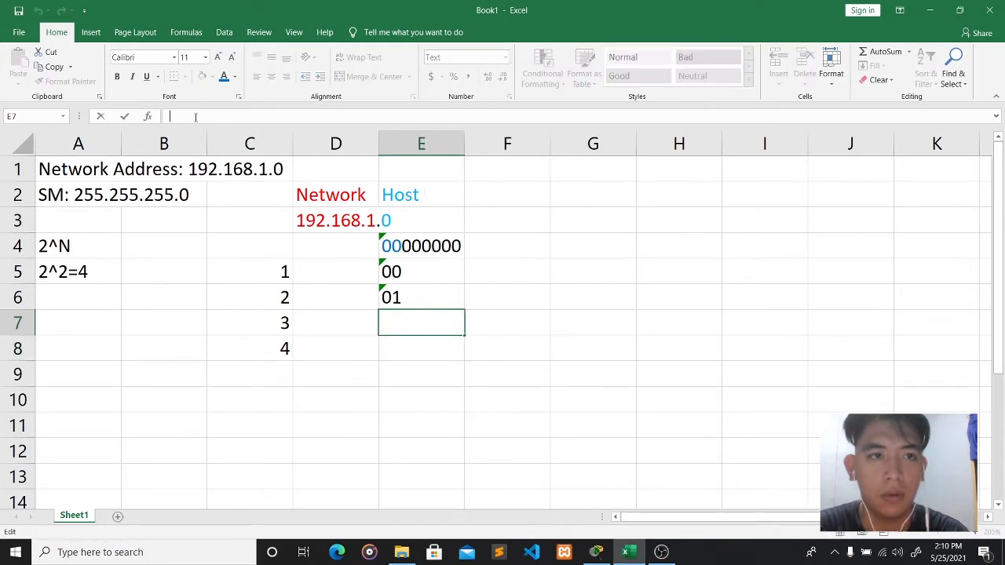
text(1)
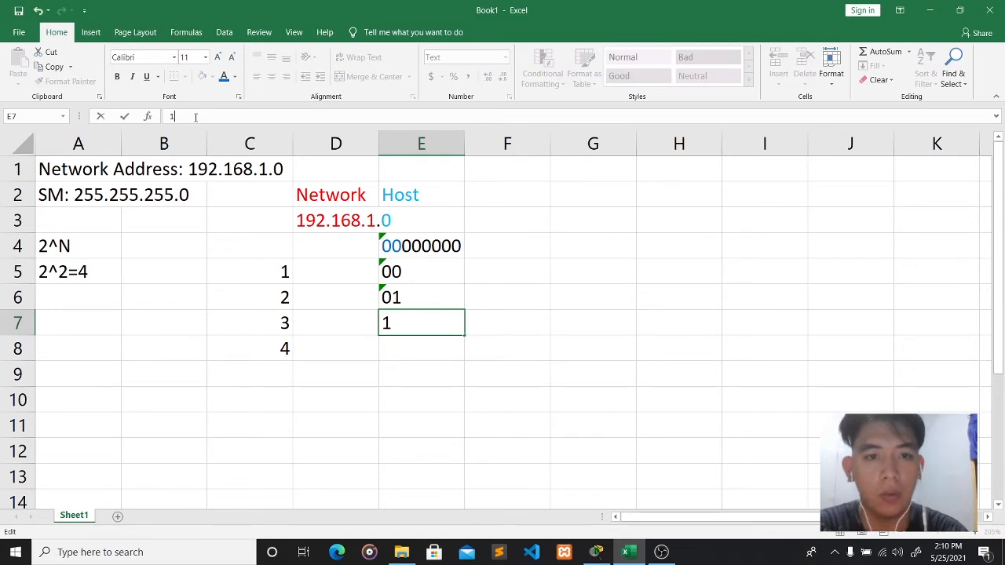
text(0)
click(416, 347)
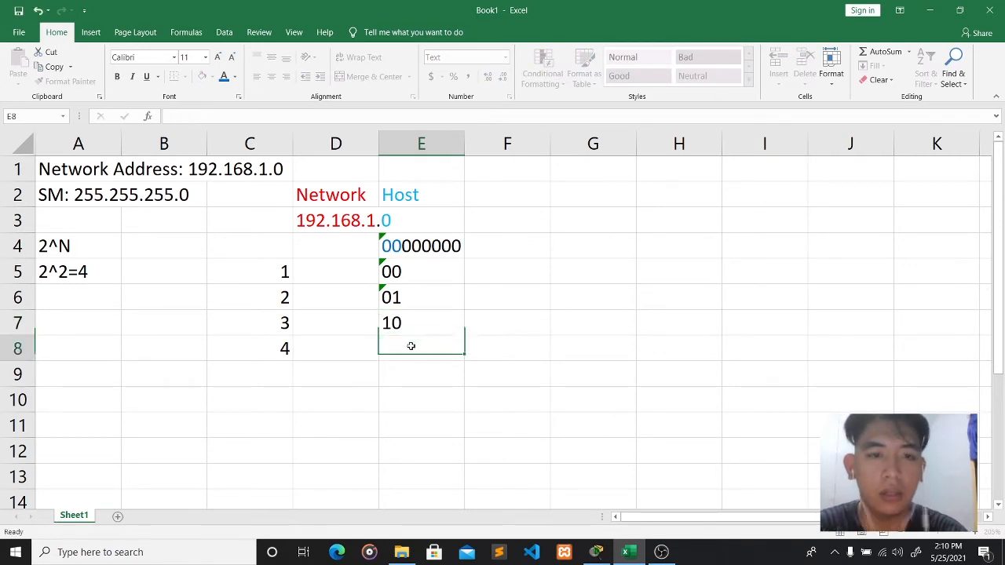
text(11)
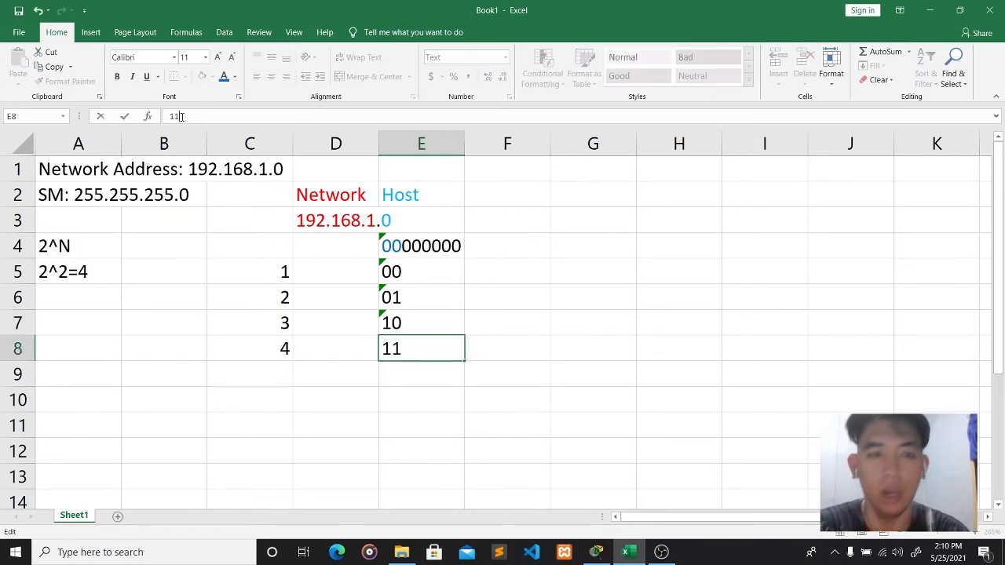
key(Tab)
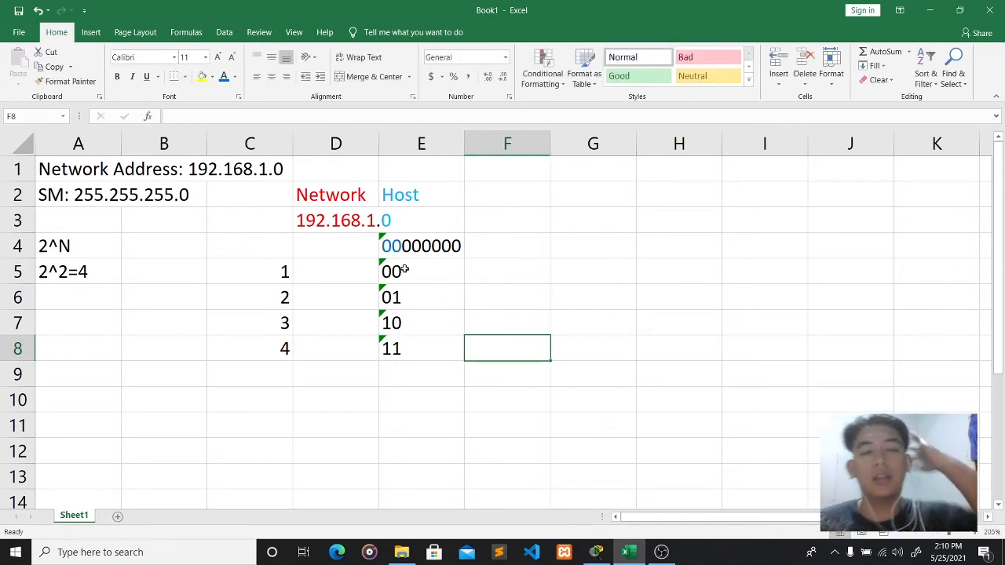
click(489, 267)
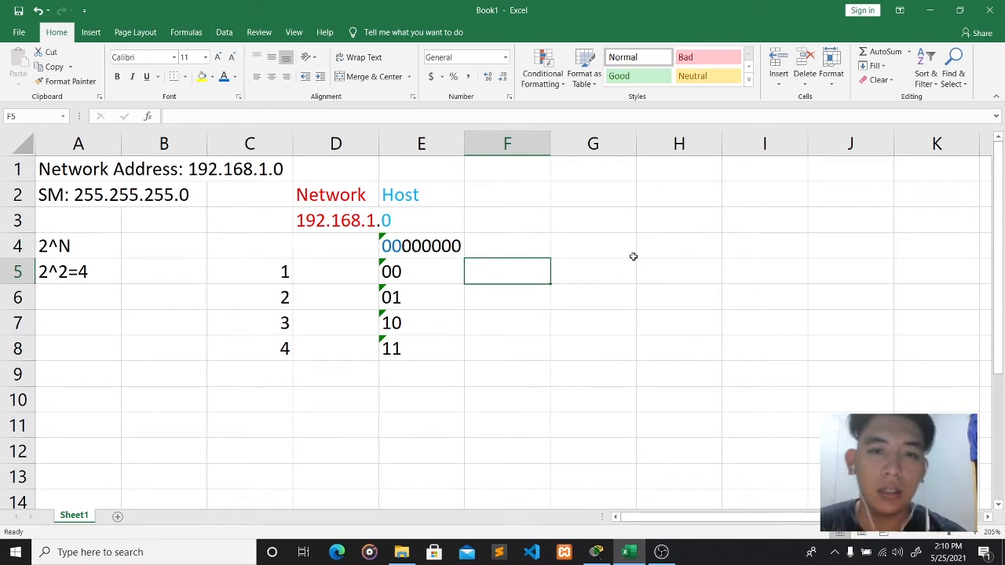
click(593, 248)
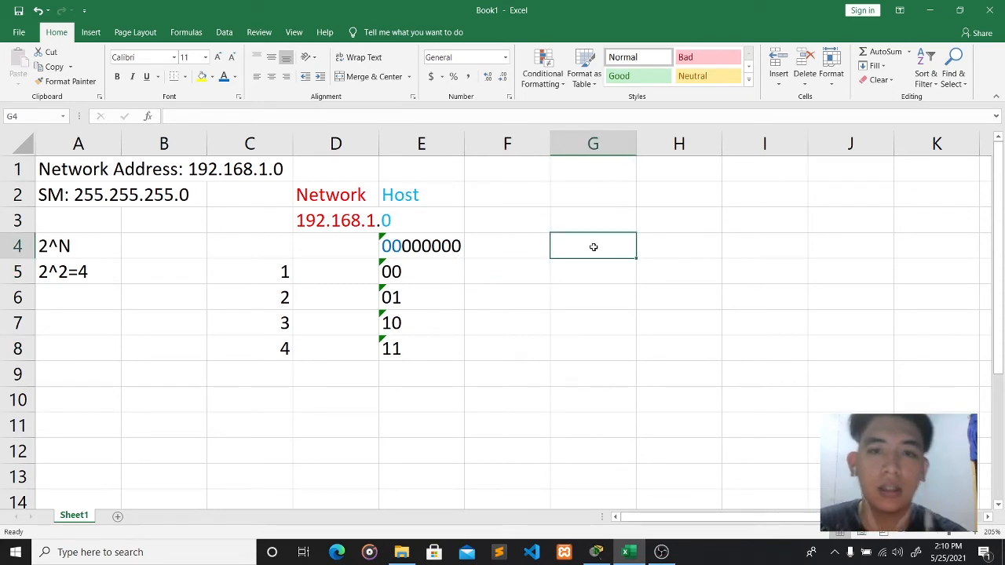
click(544, 244)
- Format F5:F8 as Text and enter 0 in F5 beside subnet 1's bits
click(392, 245)
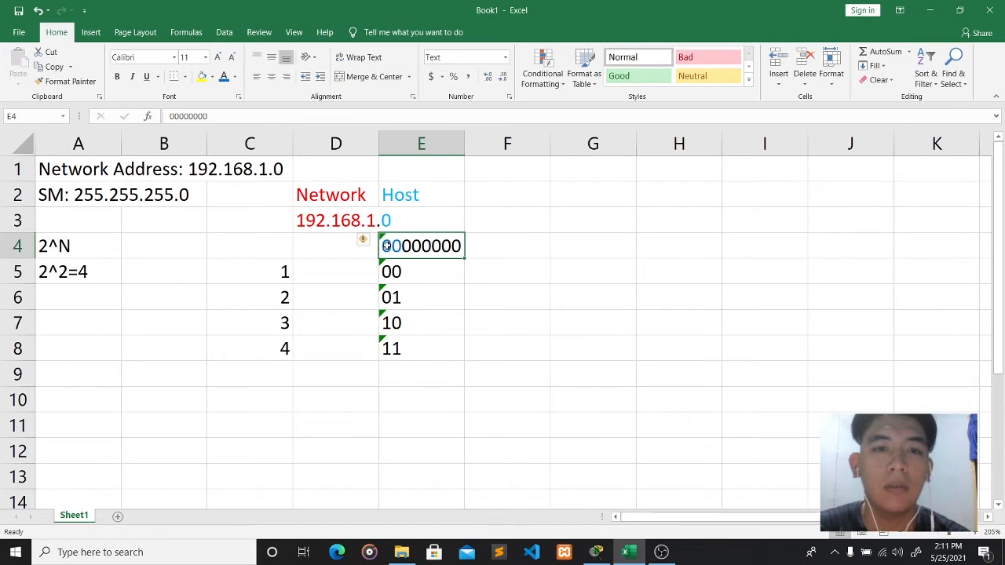
click(517, 275)
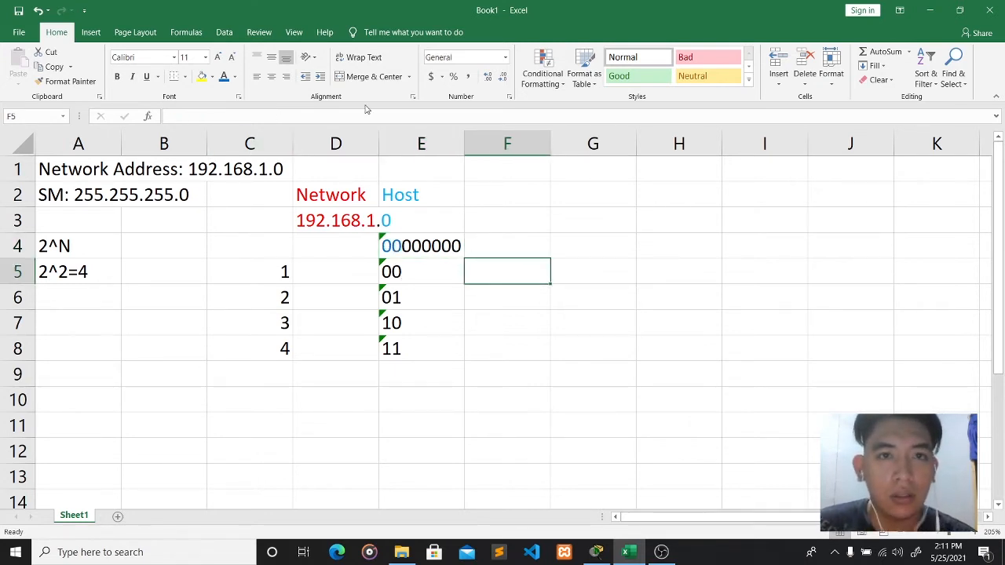
drag(550, 286, 553, 359)
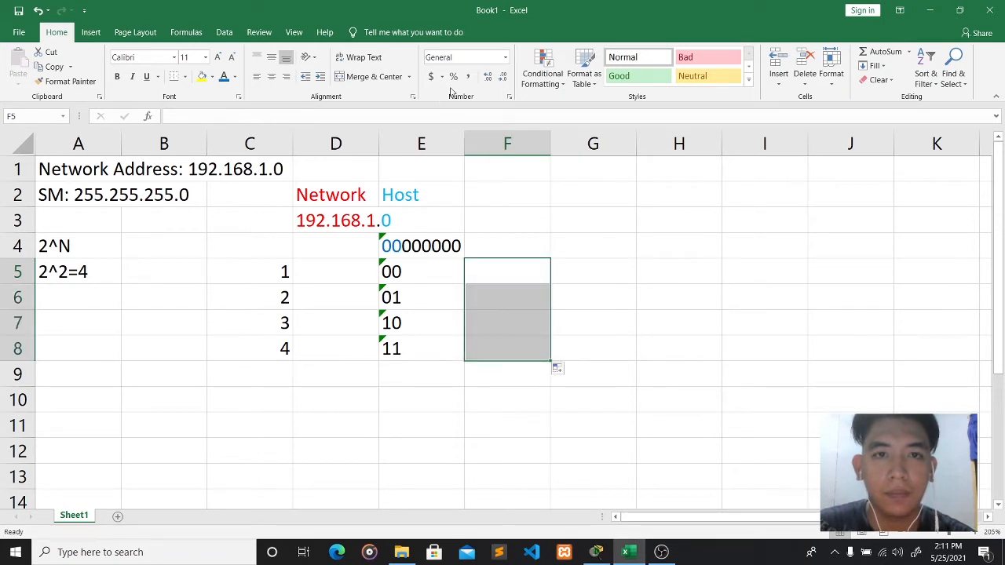
click(505, 58)
click(475, 344)
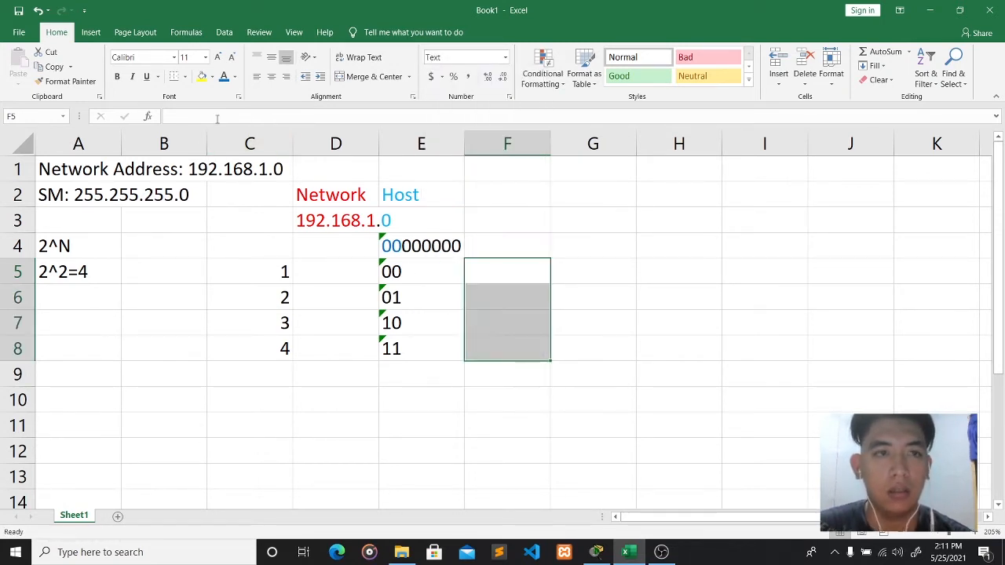
key(F2)
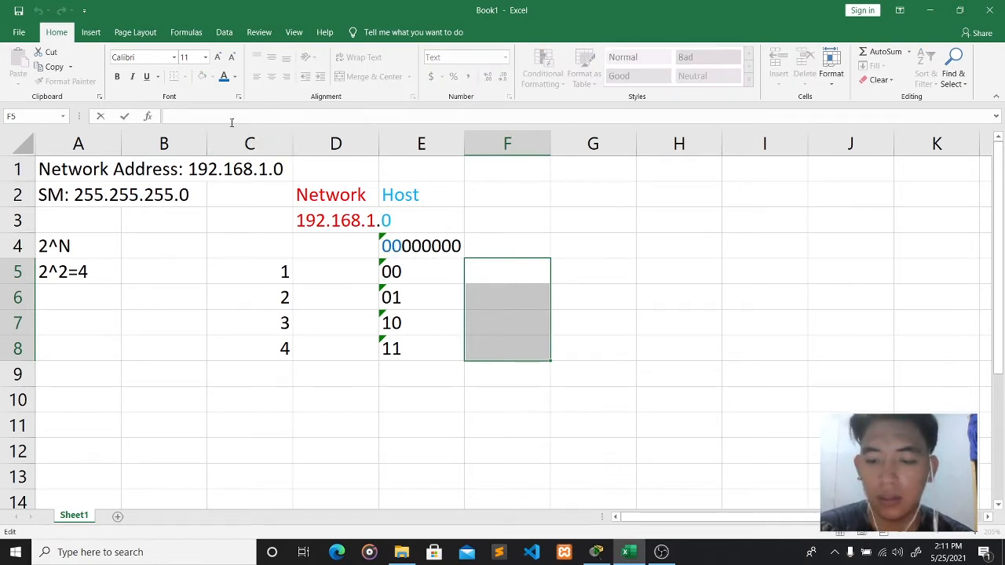
text(0)
click(500, 296)
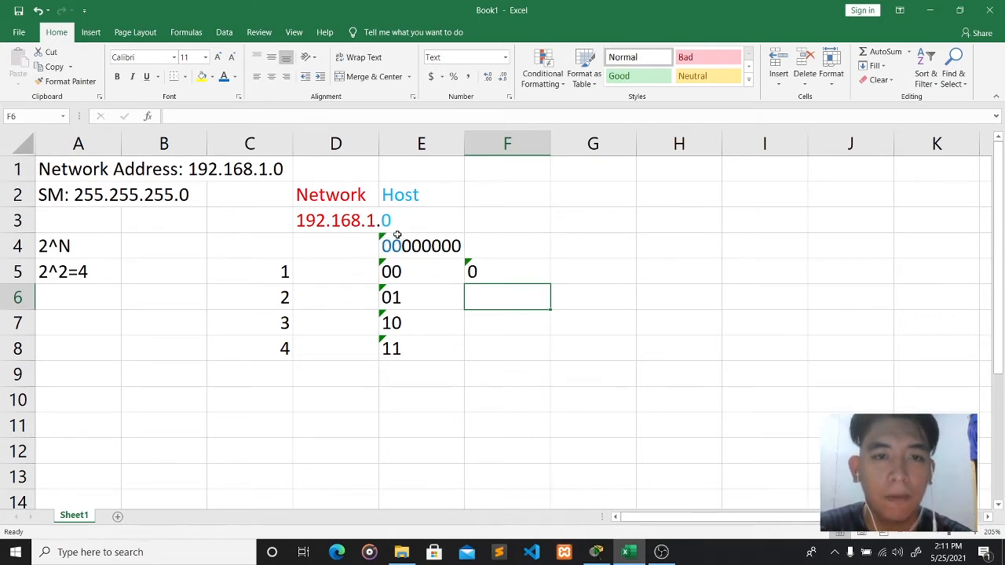
- Check E4's contents in the formula bar and discard a stray 0 typed in G4
click(410, 227)
click(416, 246)
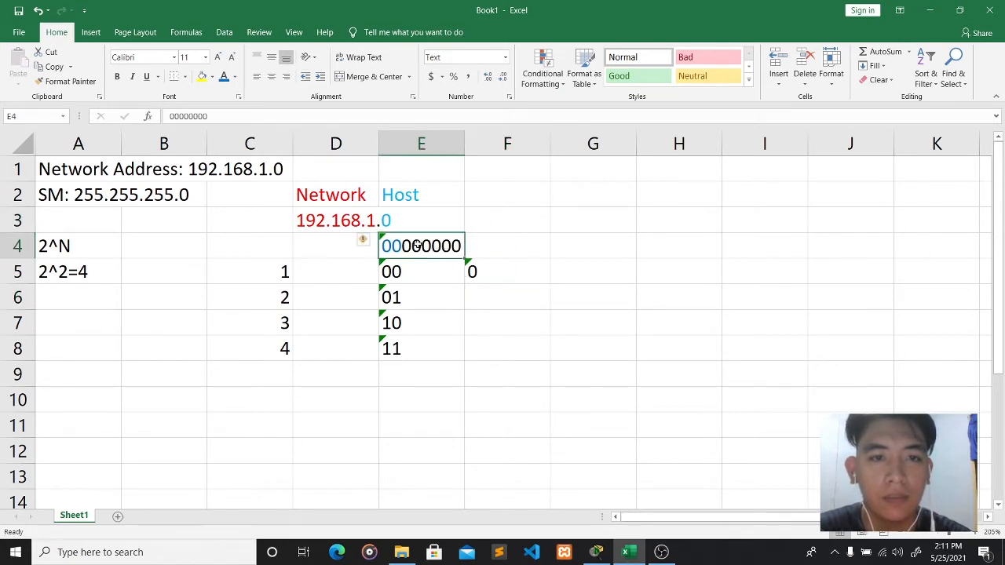
key(Down)
key(Up)
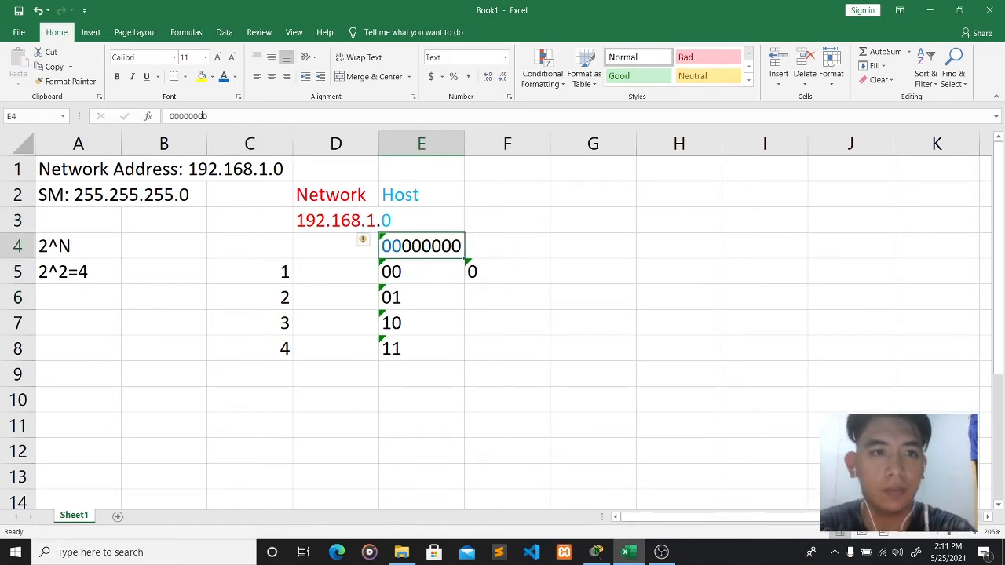
click(207, 115)
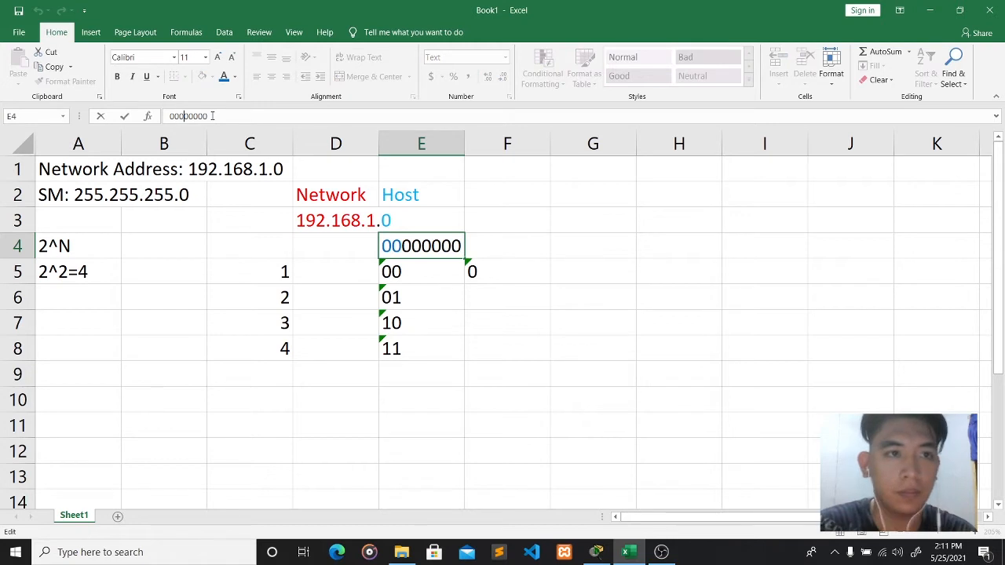
key(Return)
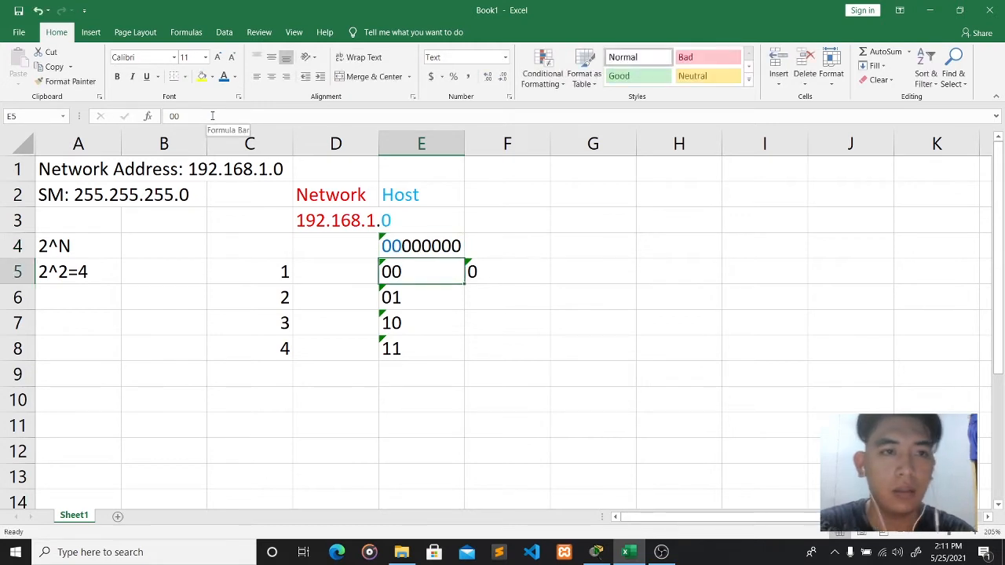
click(425, 294)
click(426, 249)
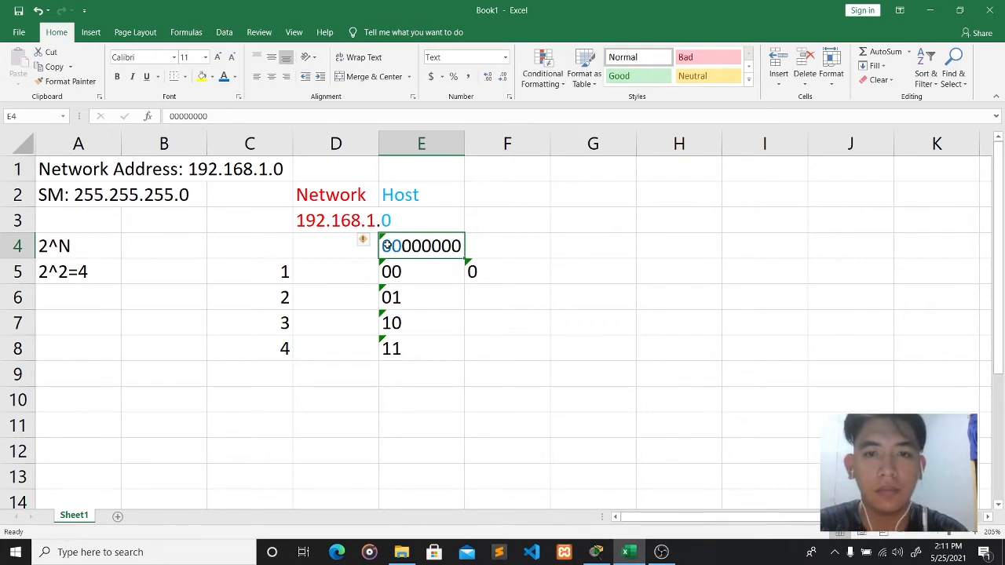
click(585, 250)
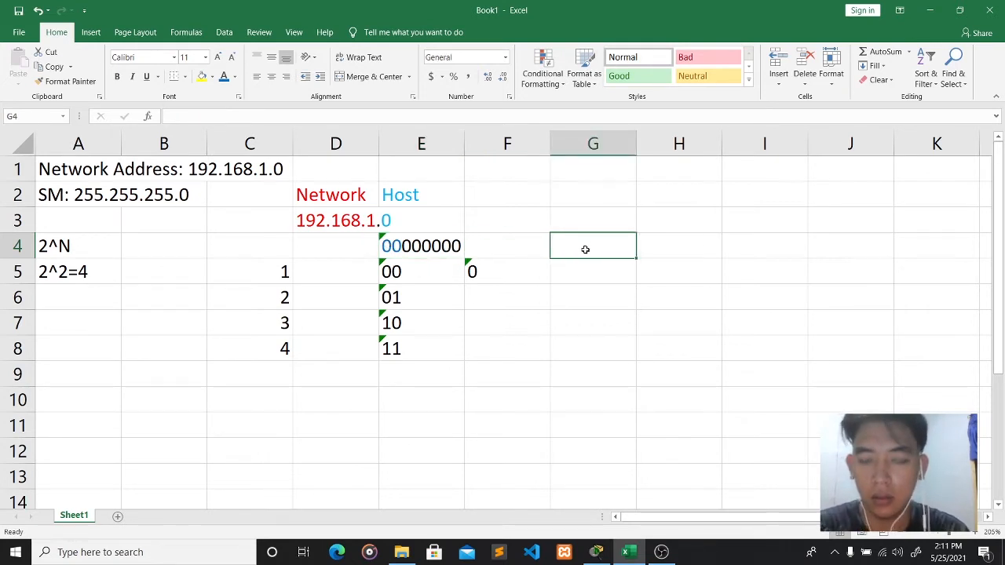
text(0)
key(BackSpace)
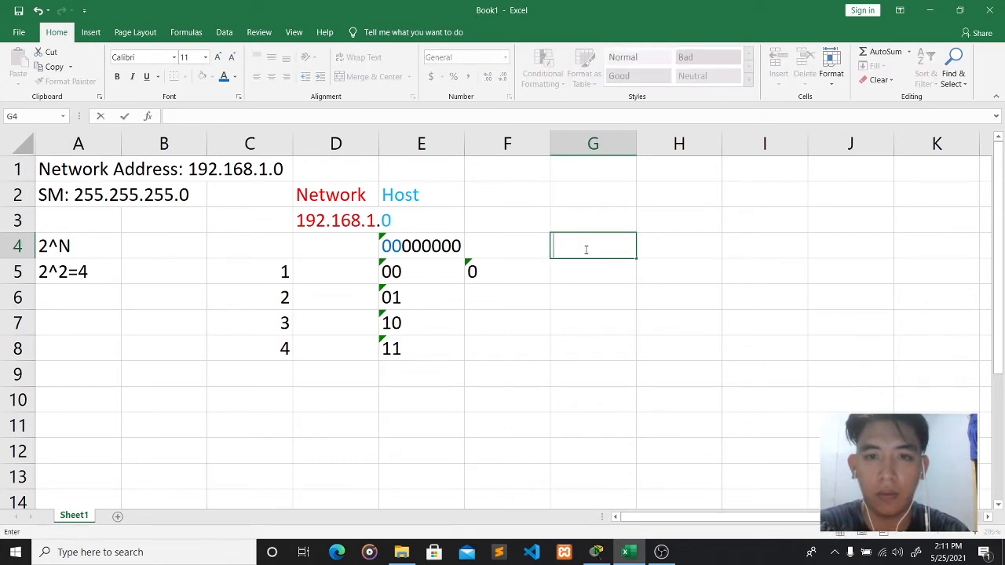
click(509, 271)
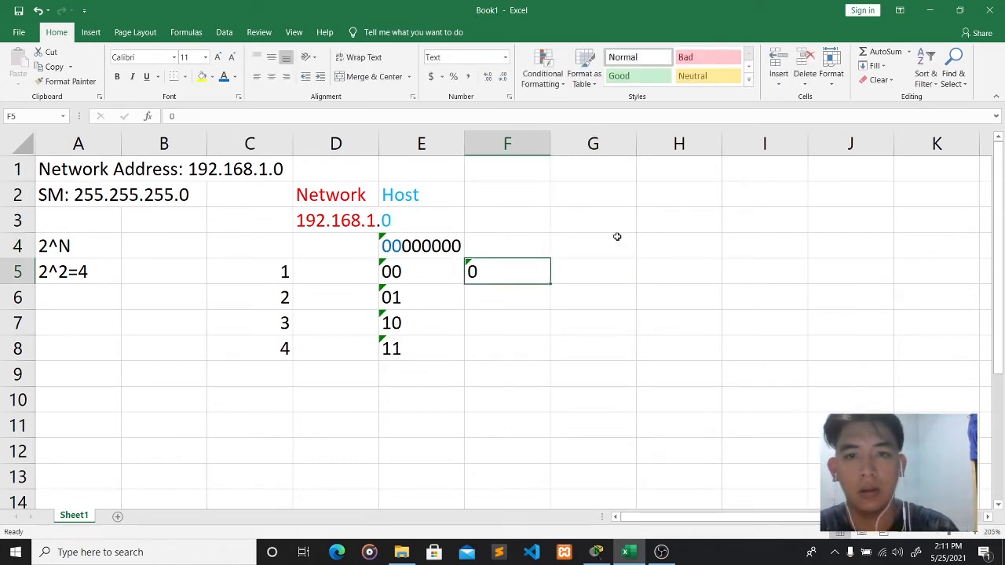
- Enter 12 in G3, then delete it so G3 is empty again
click(594, 214)
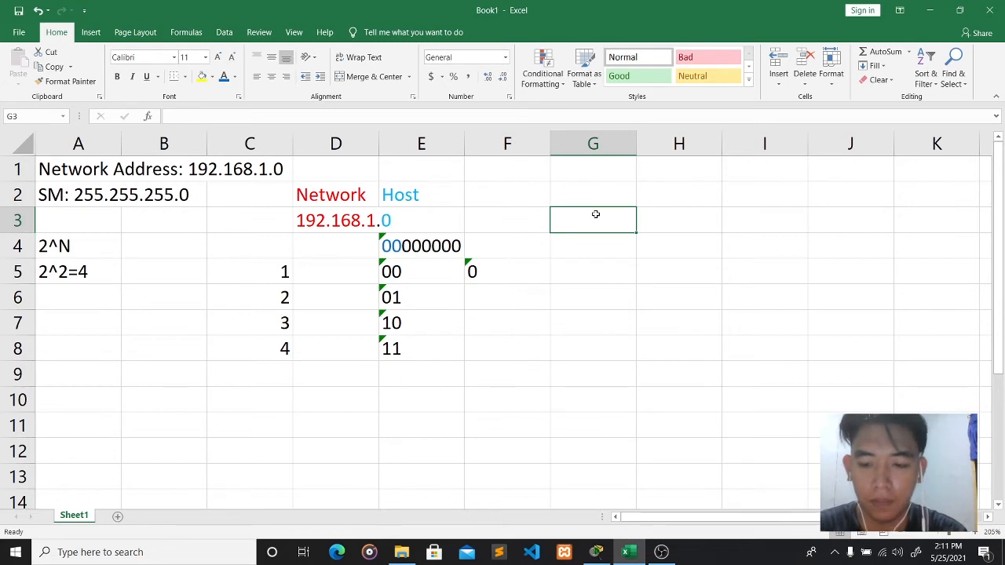
text(1298)
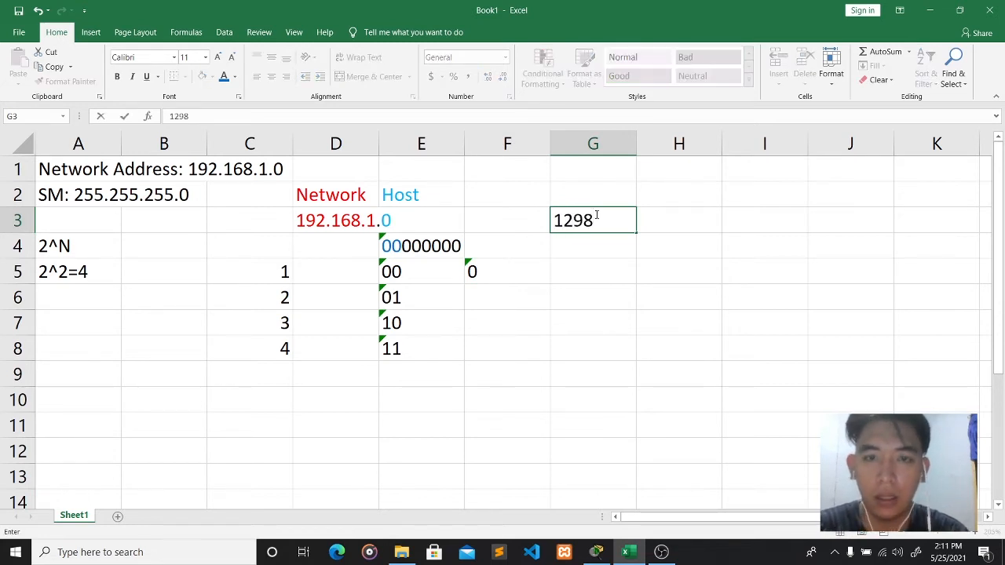
key(BackSpace)
key(BackSpace)
key(Tab)
click(623, 220)
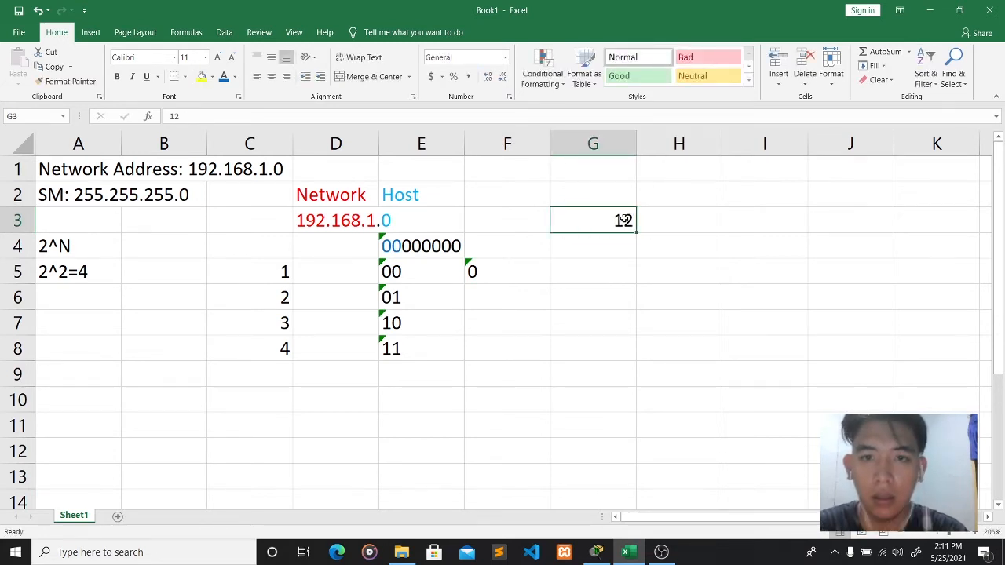
click(244, 116)
key(Escape)
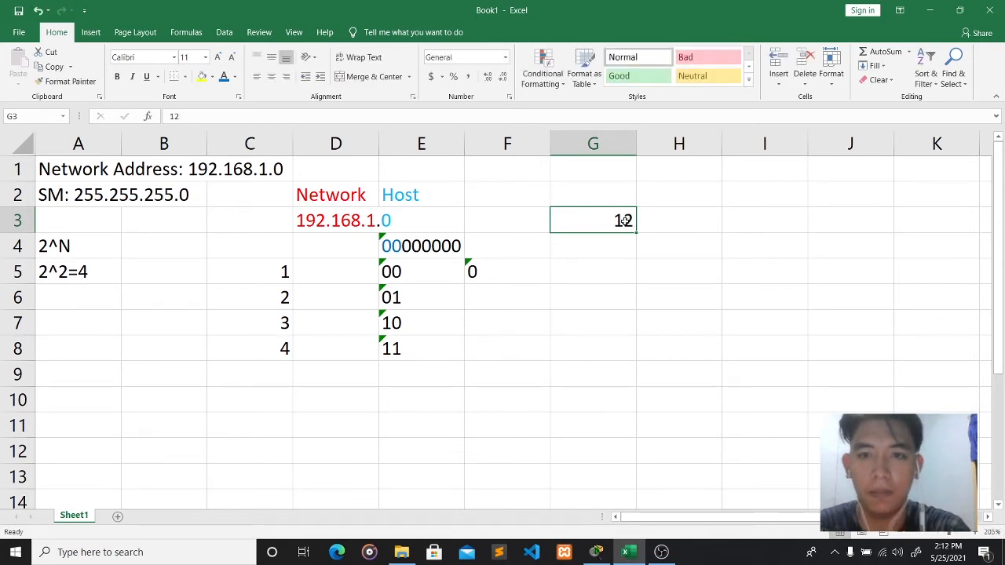
key(Delete)
- Select G3:N4 and set those cells to Text format
drag(636, 233, 869, 249)
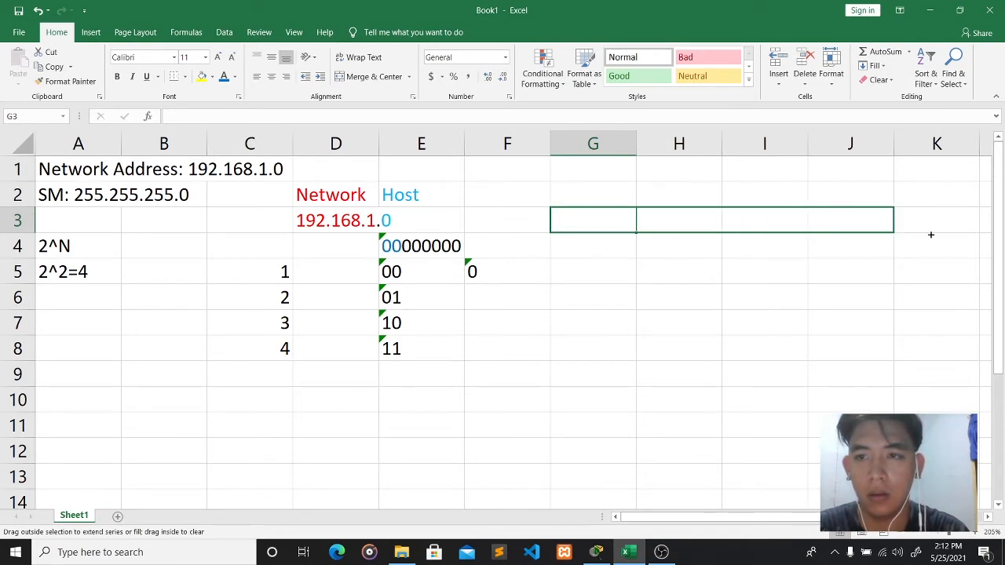
drag(930, 234, 793, 238)
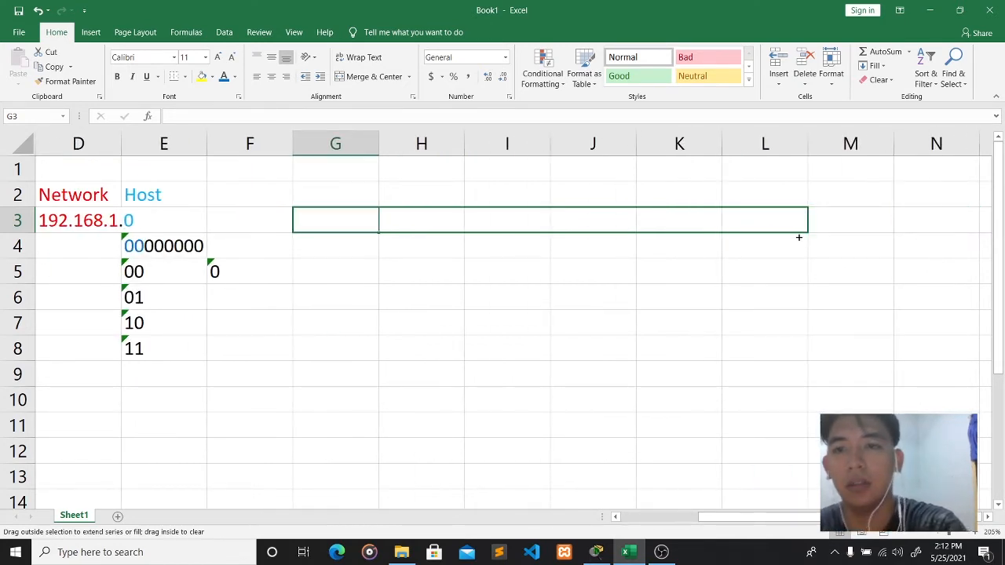
drag(800, 238, 961, 248)
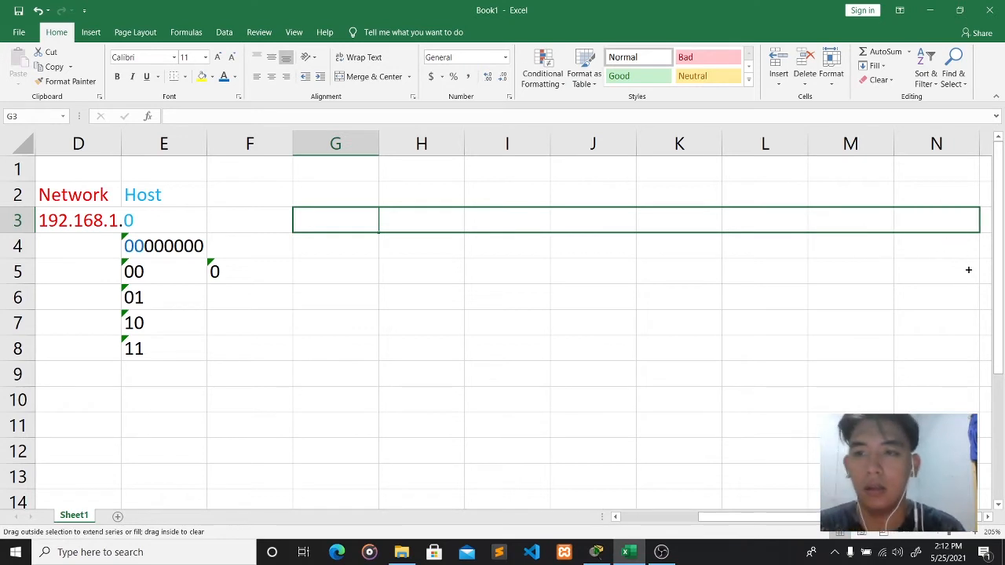
drag(960, 292, 960, 292)
drag(979, 233, 978, 253)
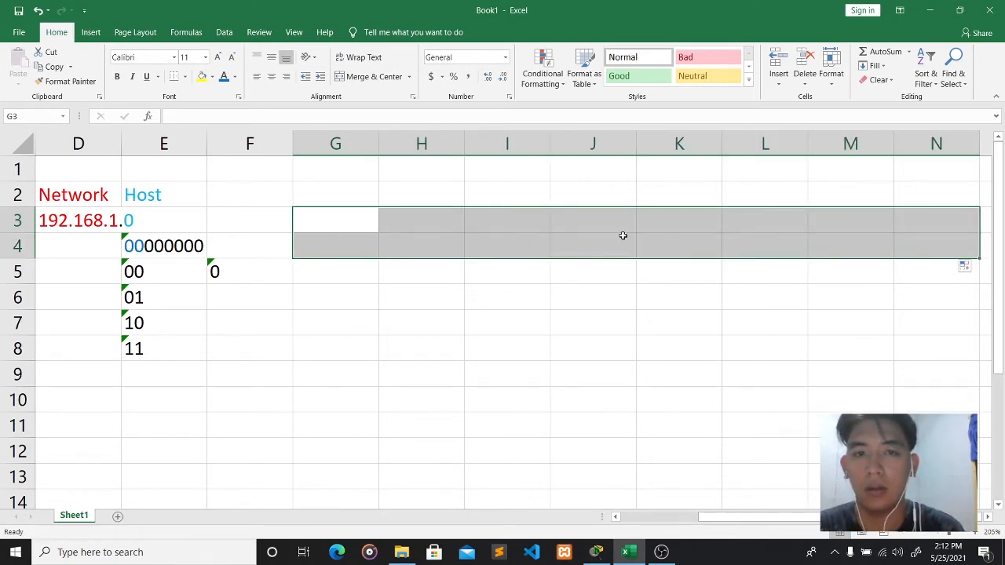
click(506, 57)
click(474, 350)
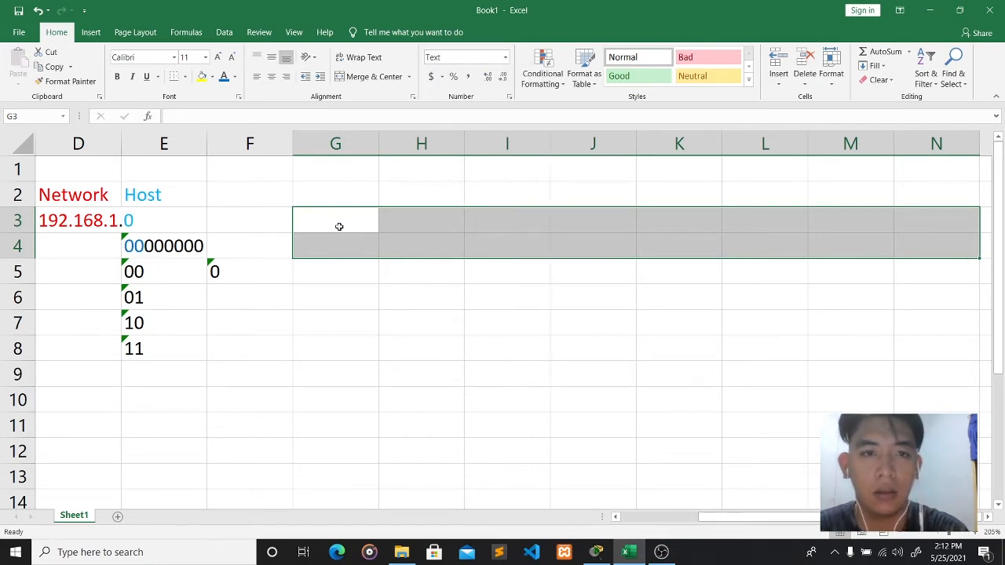
- Enter place values 128, 64, 32, 8, 4, 2 and 1 across G3 to M3
click(339, 223)
text(128)
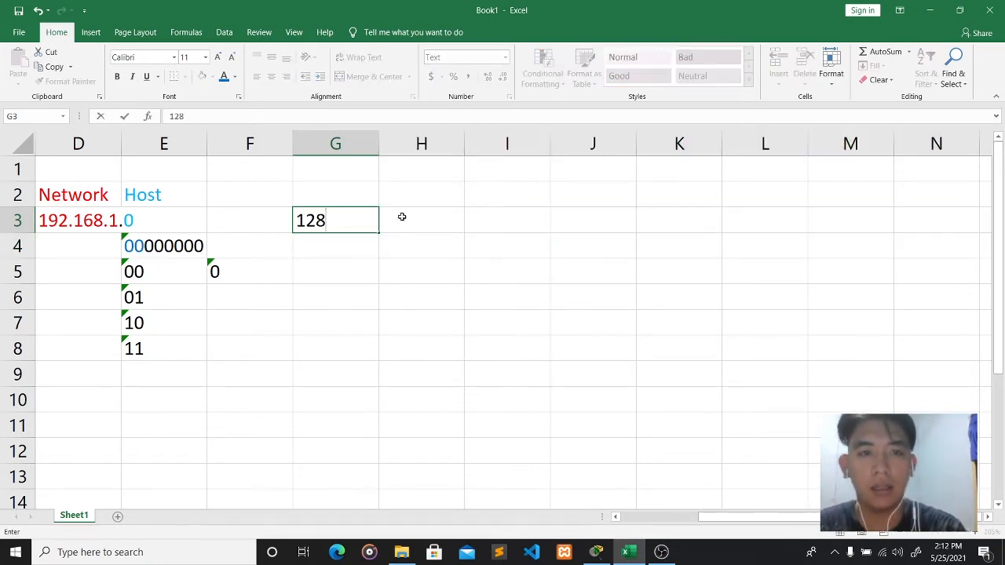
click(409, 217)
text(64)
click(499, 219)
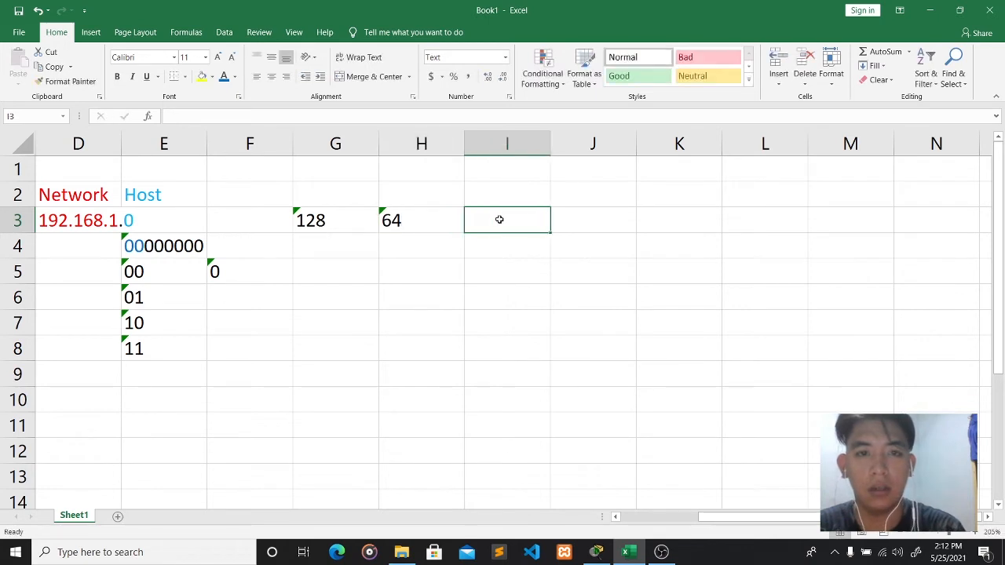
text(32)
click(567, 219)
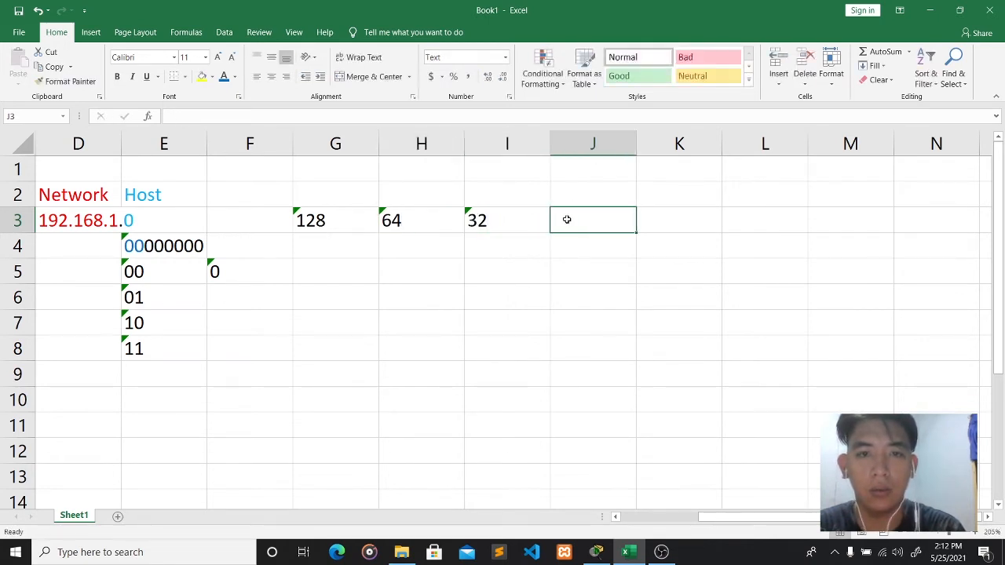
text(8)
click(664, 220)
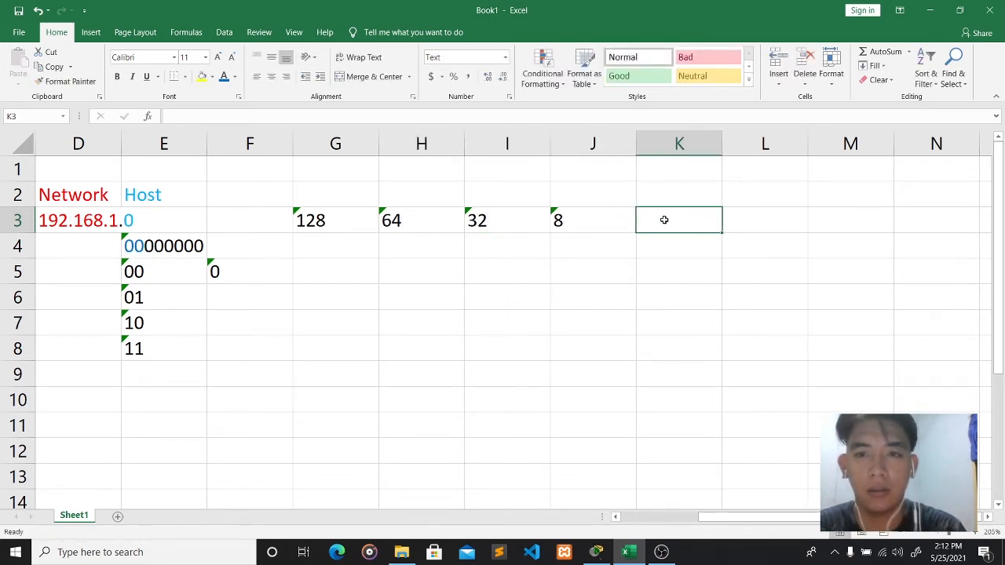
text(3)
key(BackSpace)
text(4)
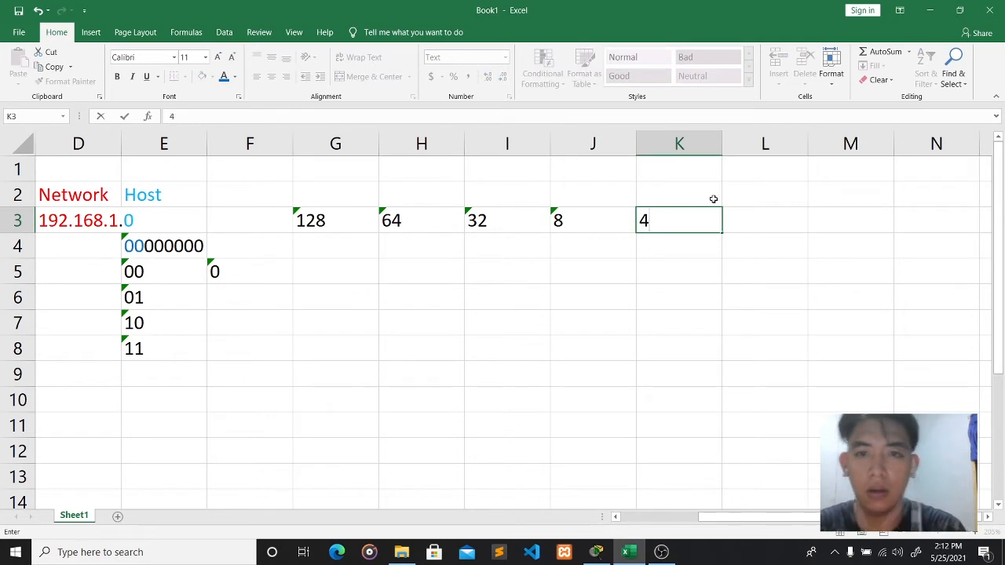
click(774, 219)
text(2)
click(854, 222)
text(1)
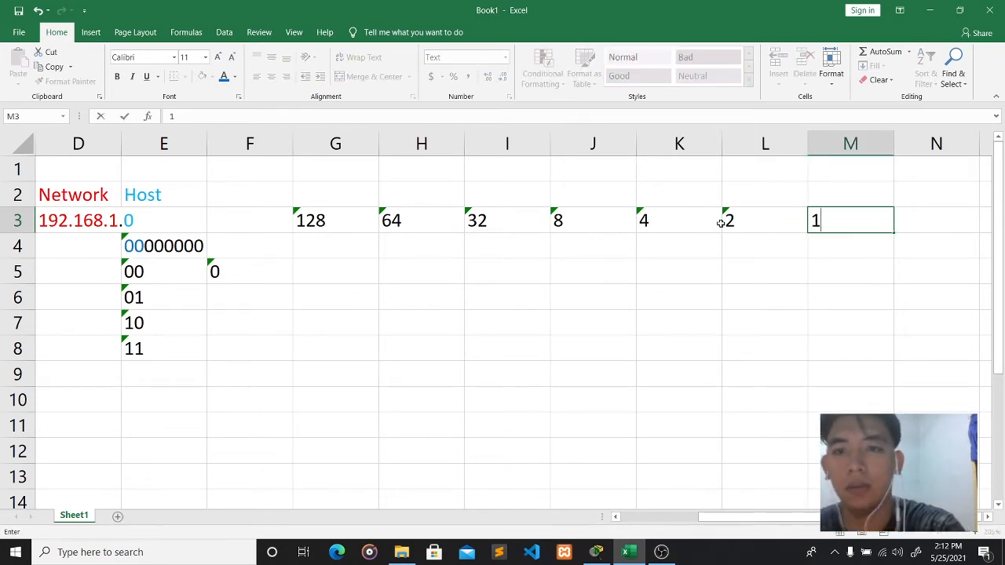
- Insert the missing 16 in J3 and shift 8, 4, 2, 1 into K3 through N3
click(607, 218)
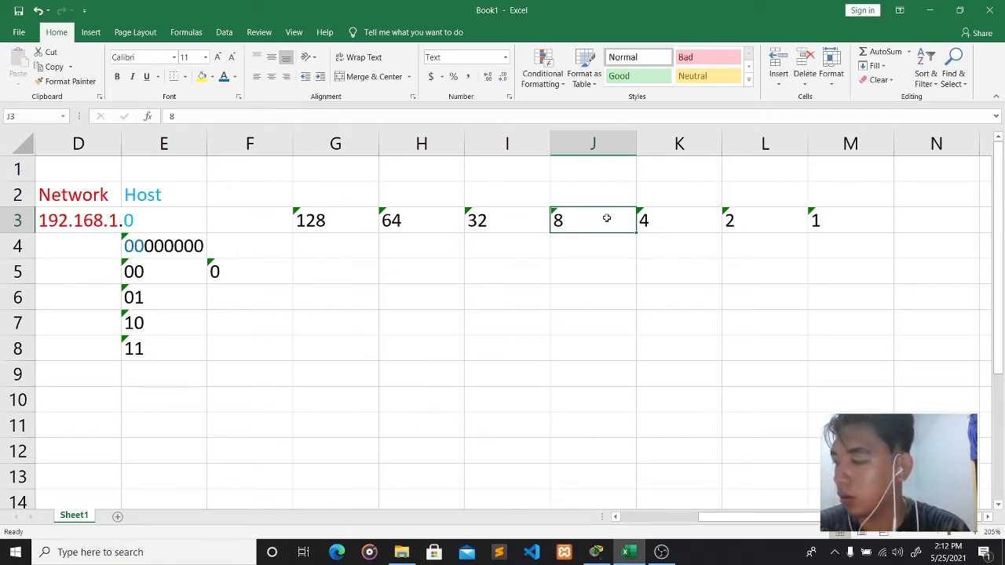
text(16)
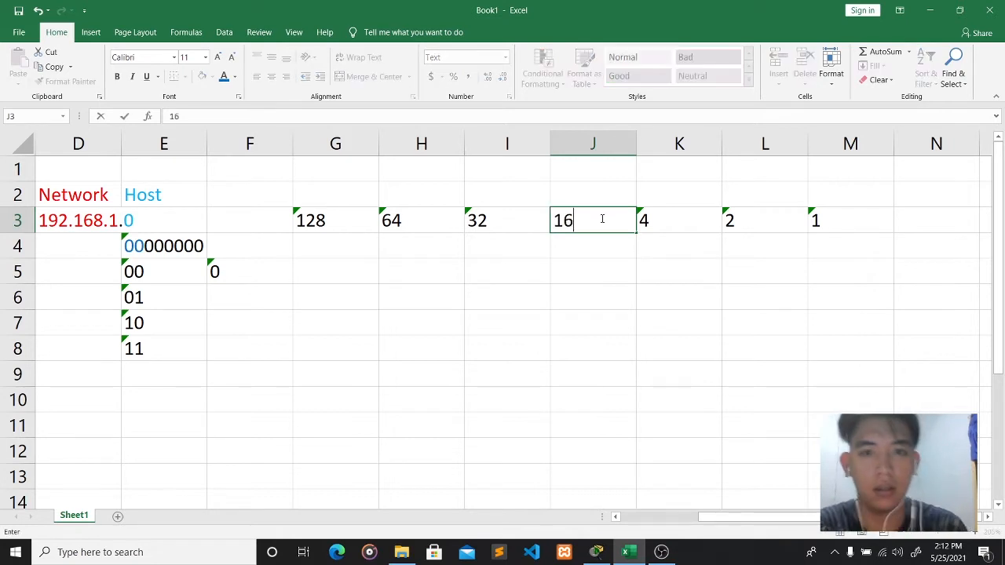
click(699, 220)
text(8)
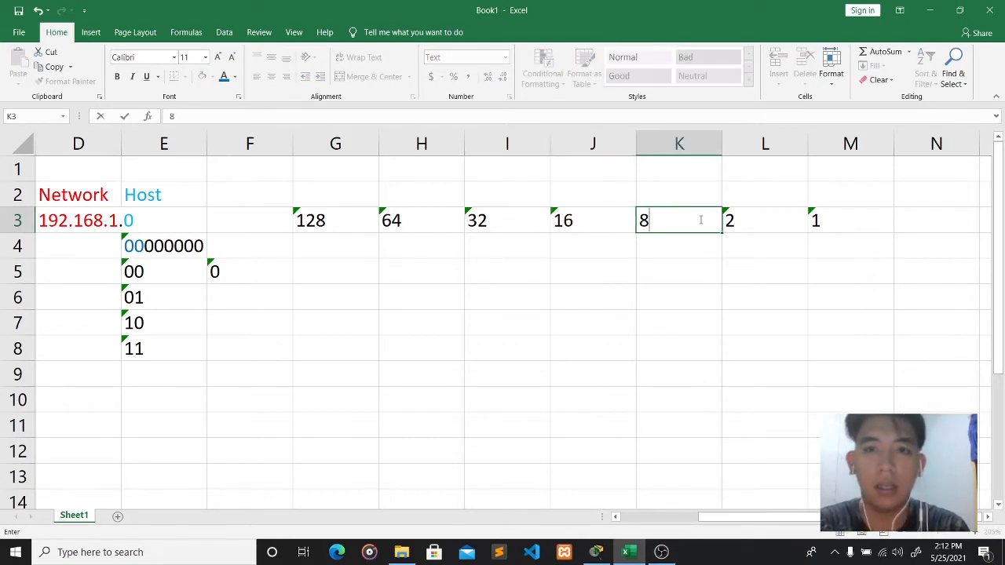
click(765, 227)
key(BackSpace)
text(4)
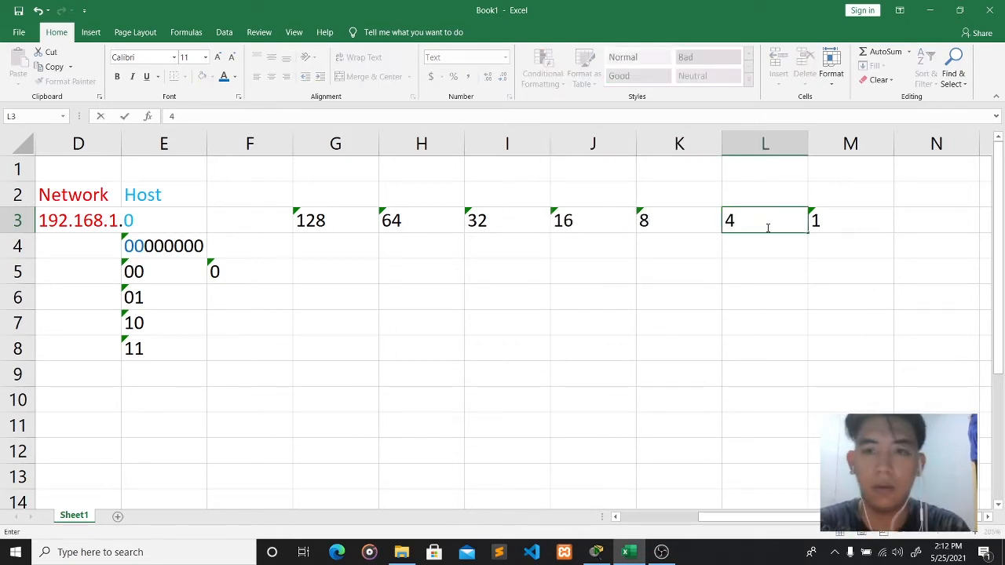
click(838, 226)
key(BackSpace)
text(2)
click(910, 222)
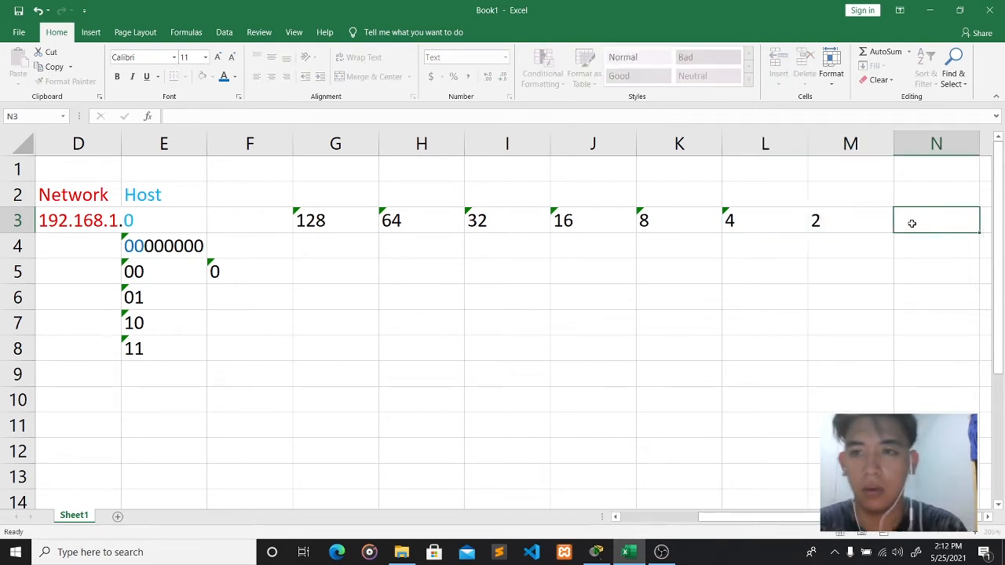
text(1)
click(355, 246)
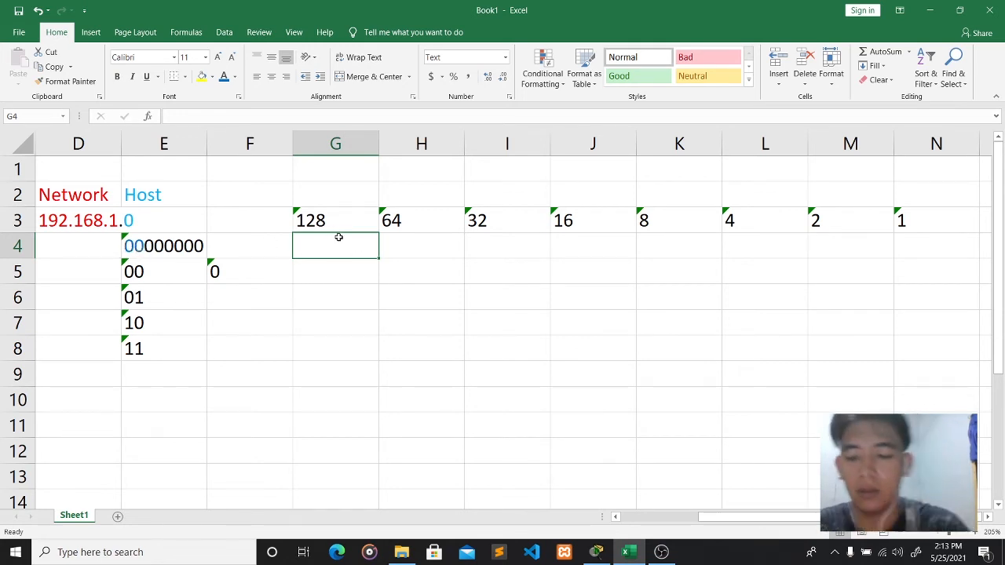
- Enter 0 under all eight bit place values in row 4, colouring the first two blue
text(0)
click(421, 246)
text(0)
click(538, 244)
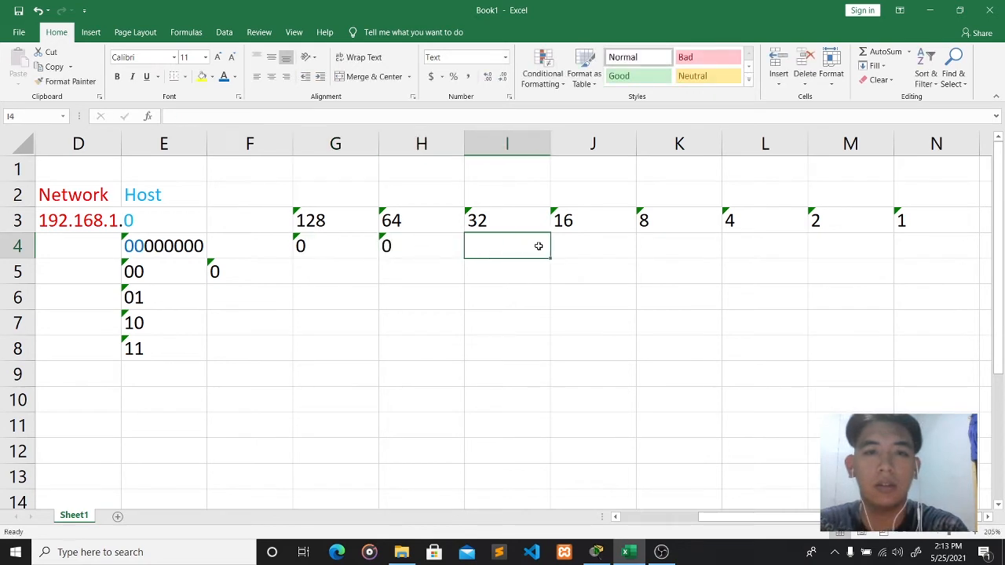
text(0)
click(608, 244)
text(0)
click(698, 249)
text(0)
click(773, 249)
text(0)
click(837, 247)
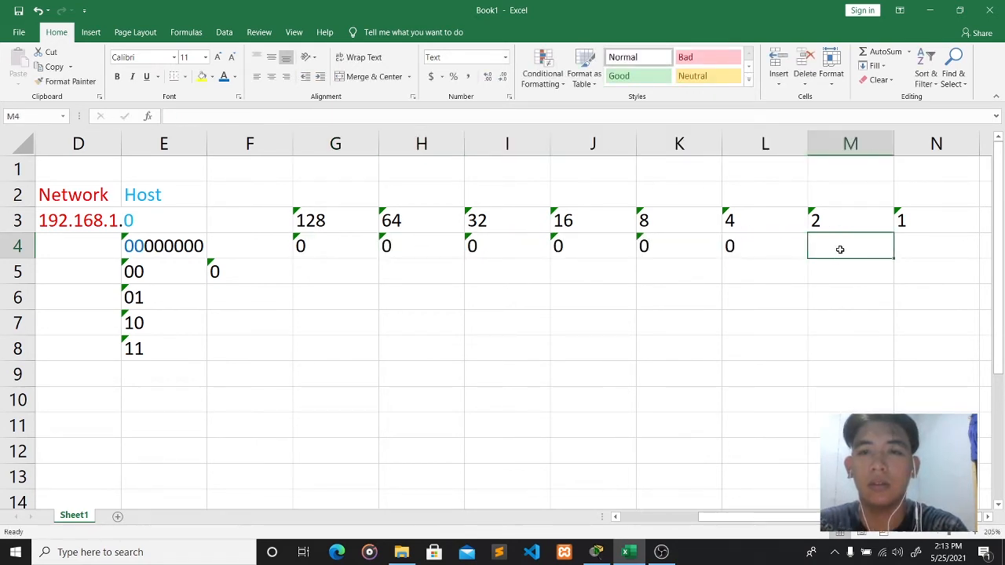
text(0)
click(907, 249)
text(0)
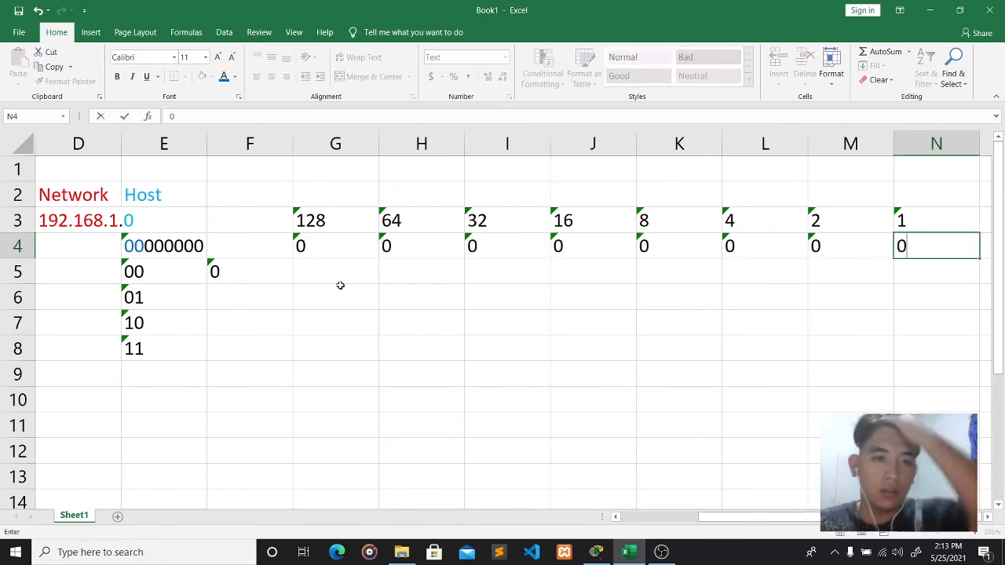
click(241, 270)
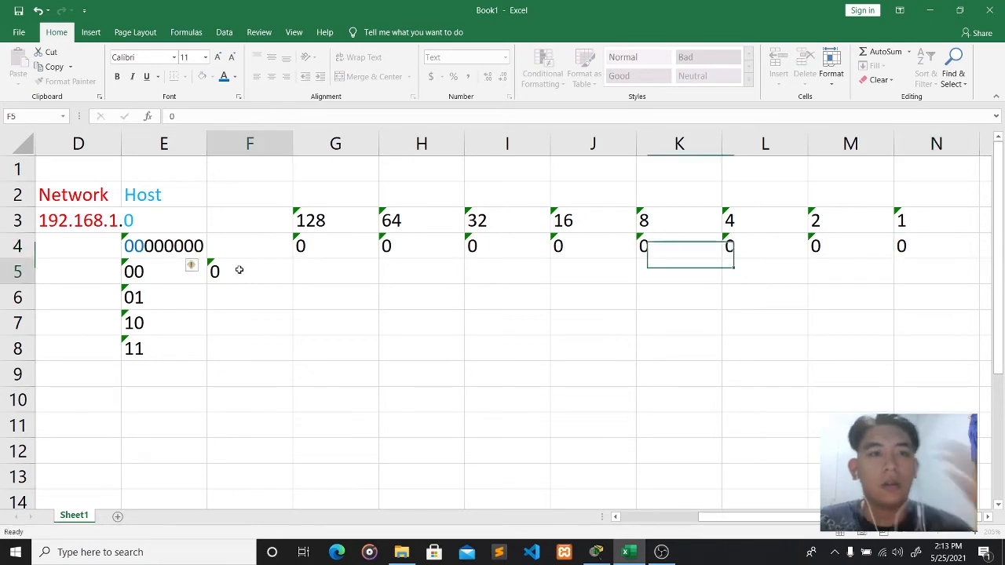
click(313, 248)
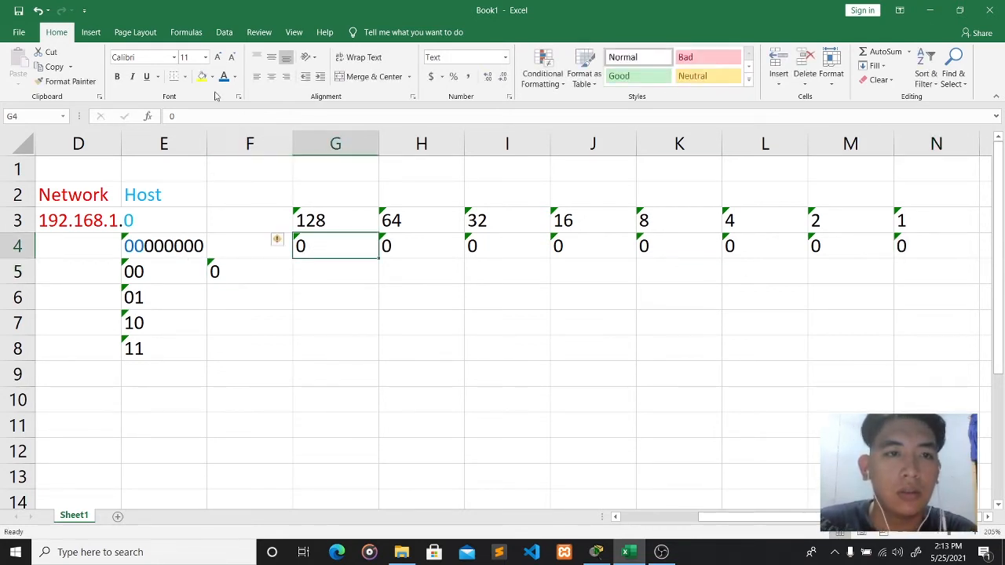
click(404, 248)
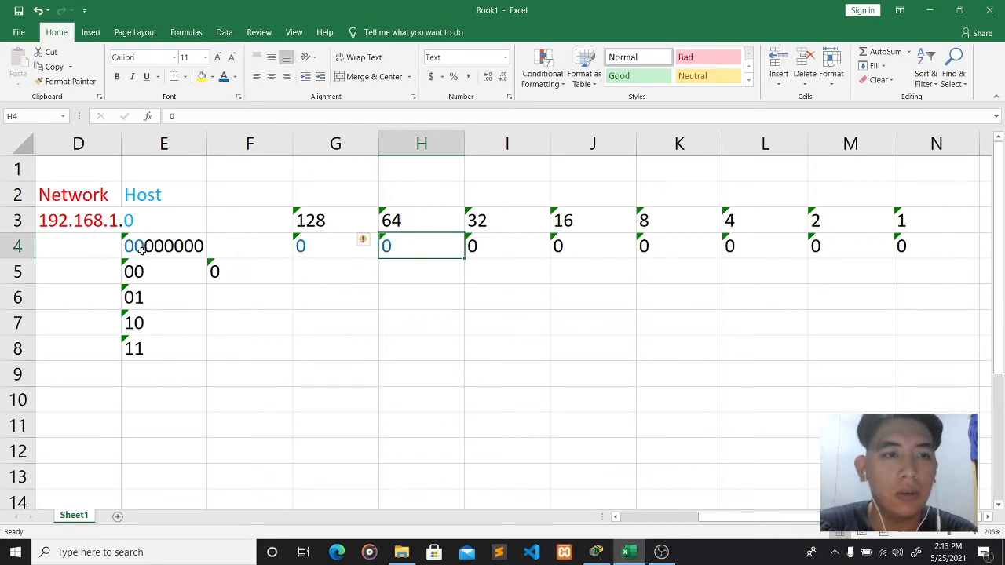
- Enter the subnet values =0, =64 and =128 in F5, F6 and F7
click(227, 276)
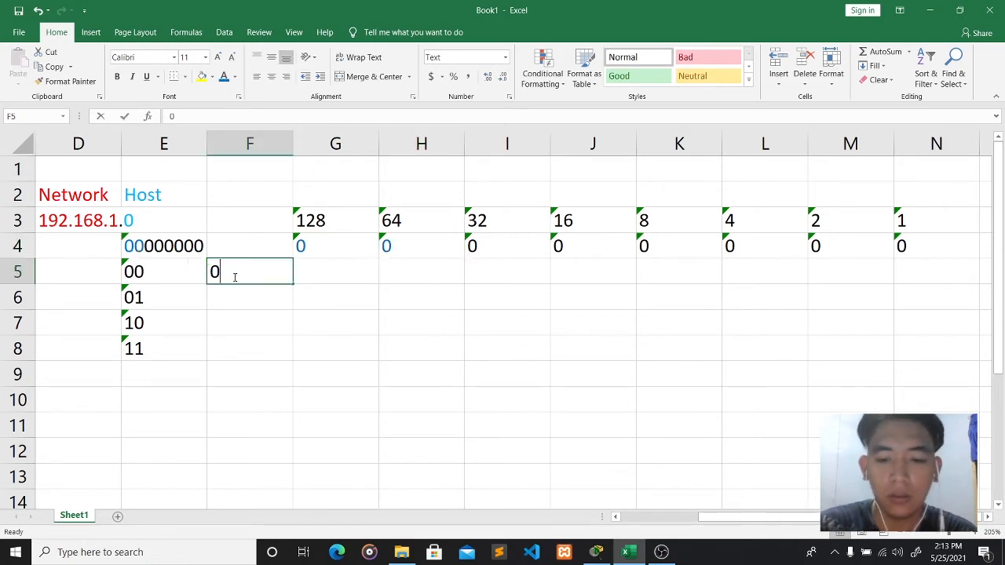
text(=0)
key(Return)
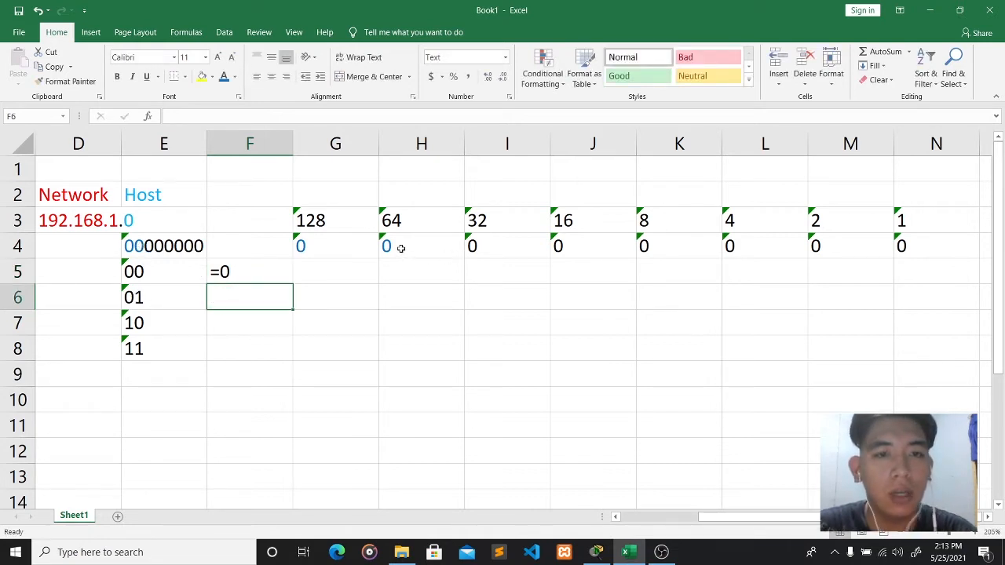
click(401, 223)
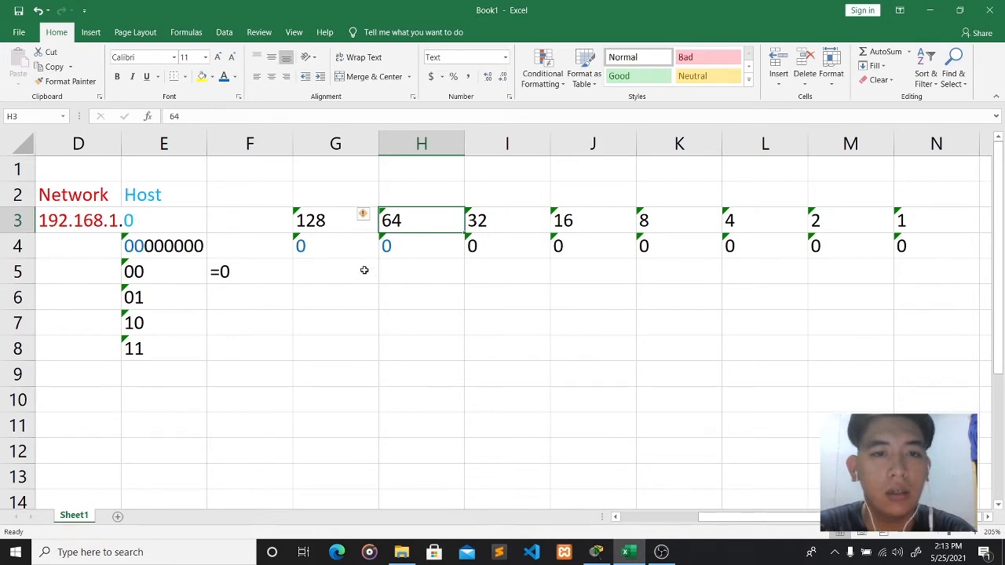
click(230, 294)
text(=64)
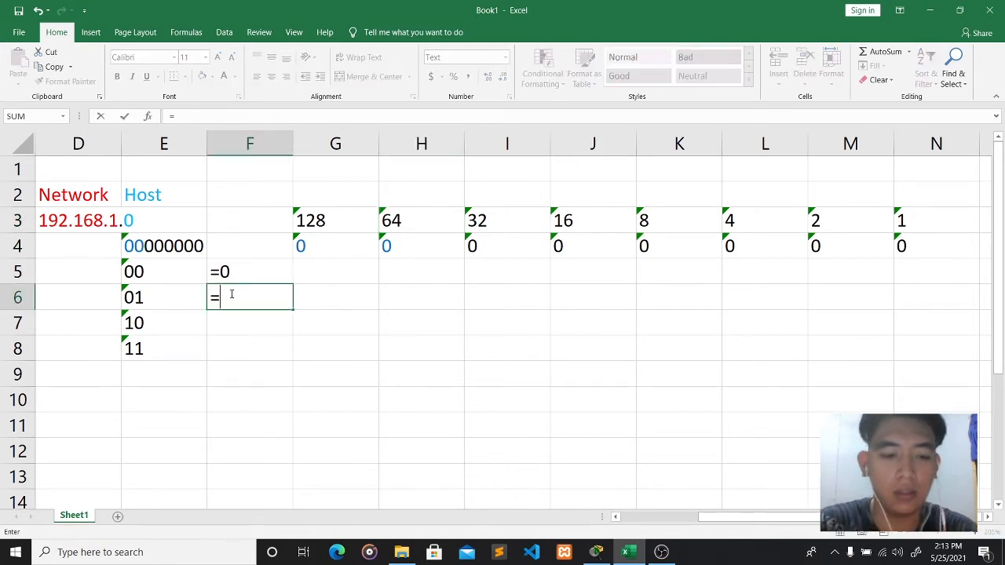
click(231, 323)
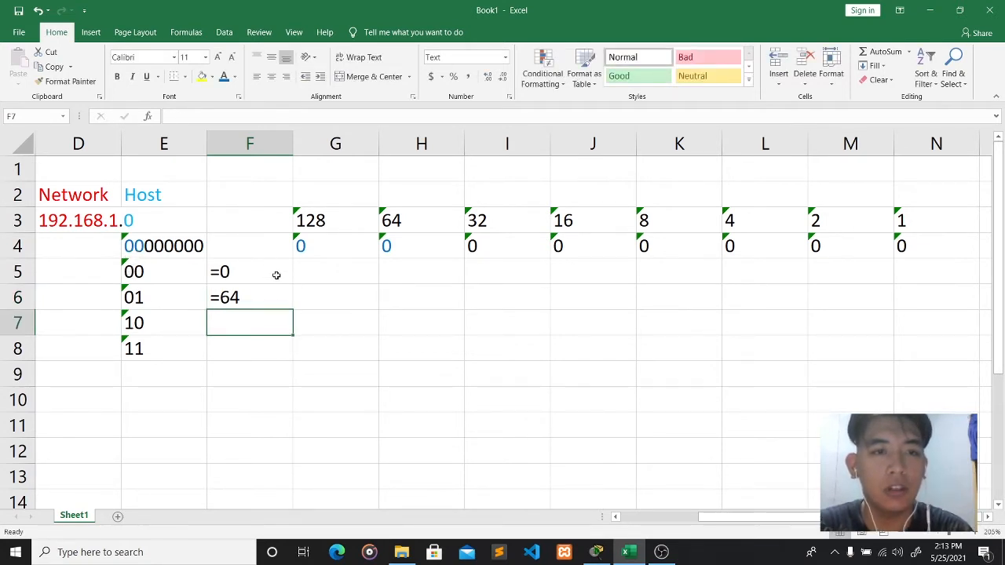
text(=128)
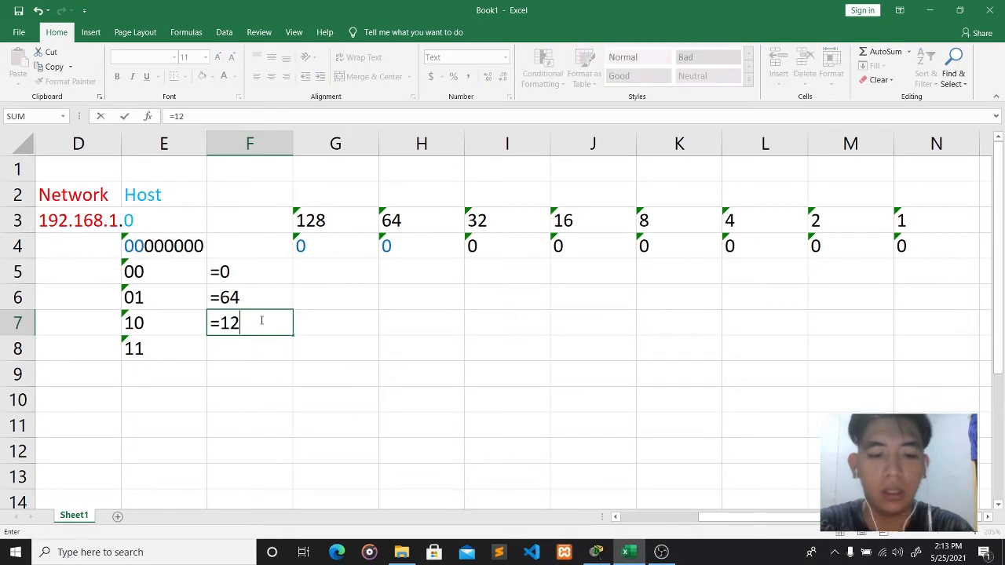
click(255, 347)
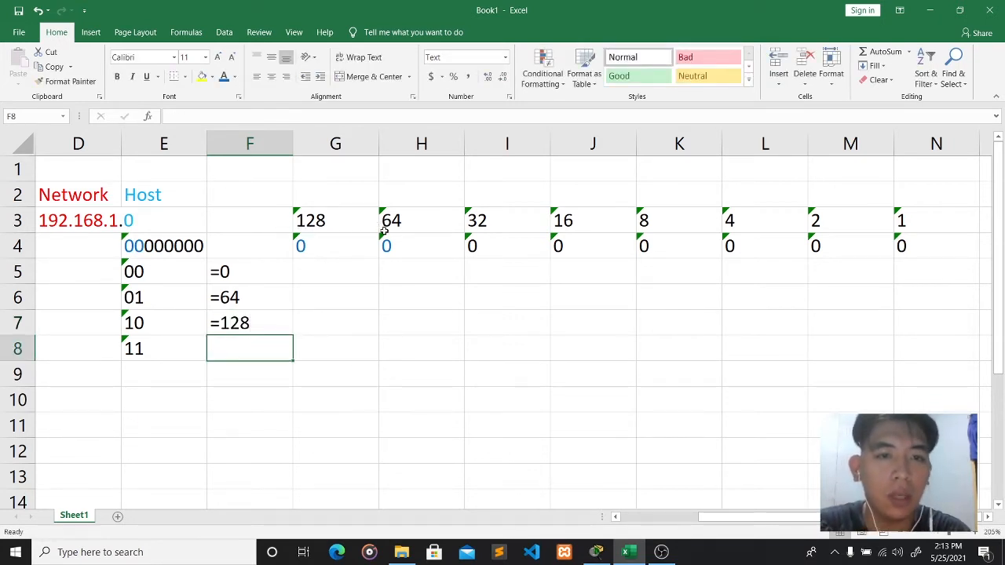
- Open Calculator, compute 128 + 64 = 192, then close it
key(super)
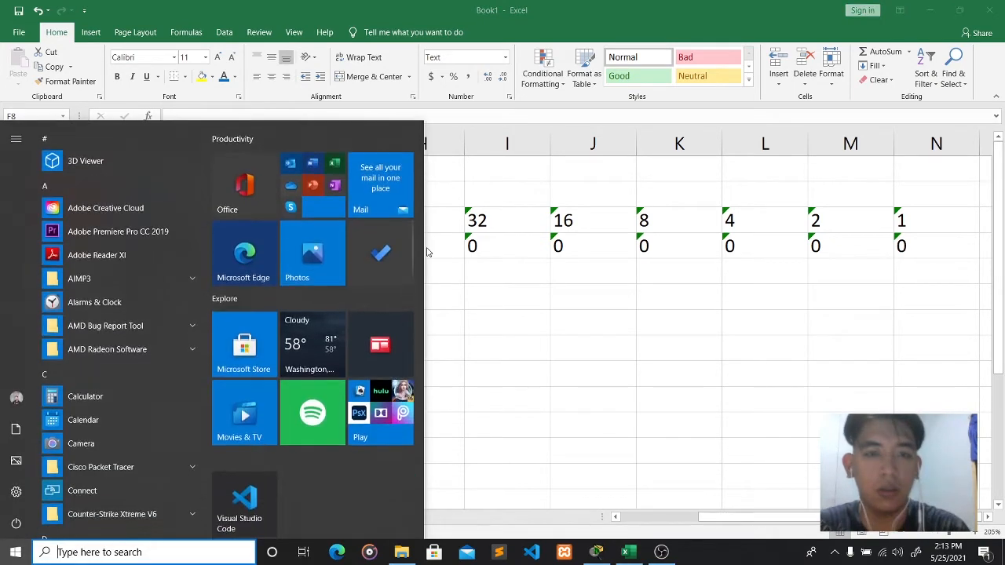
text(cal)
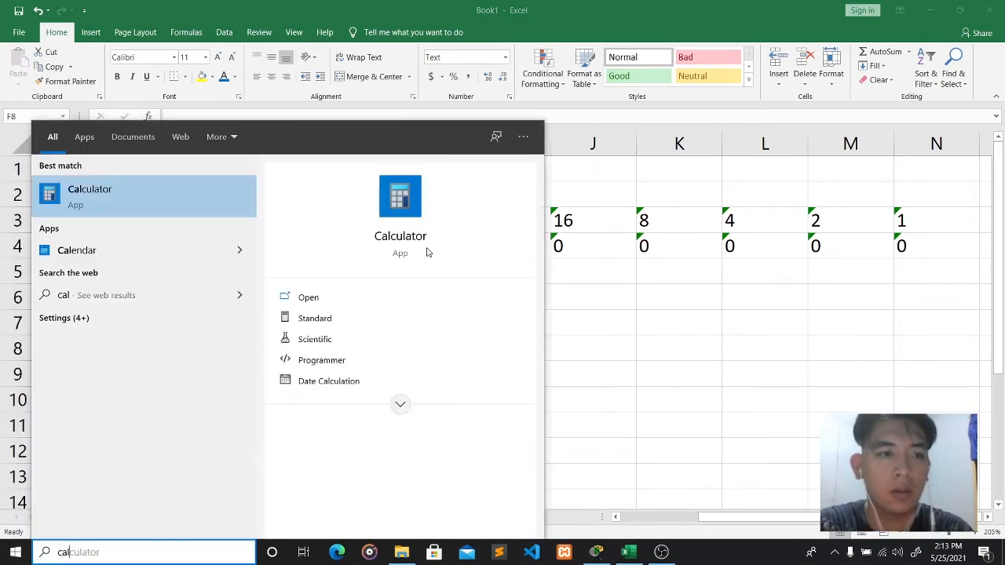
key(Return)
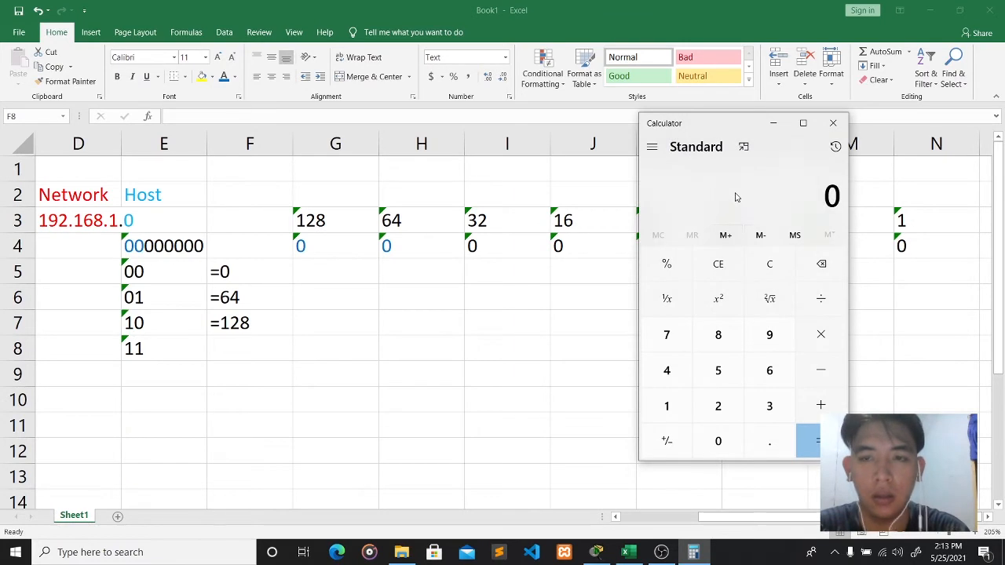
text(128 + )
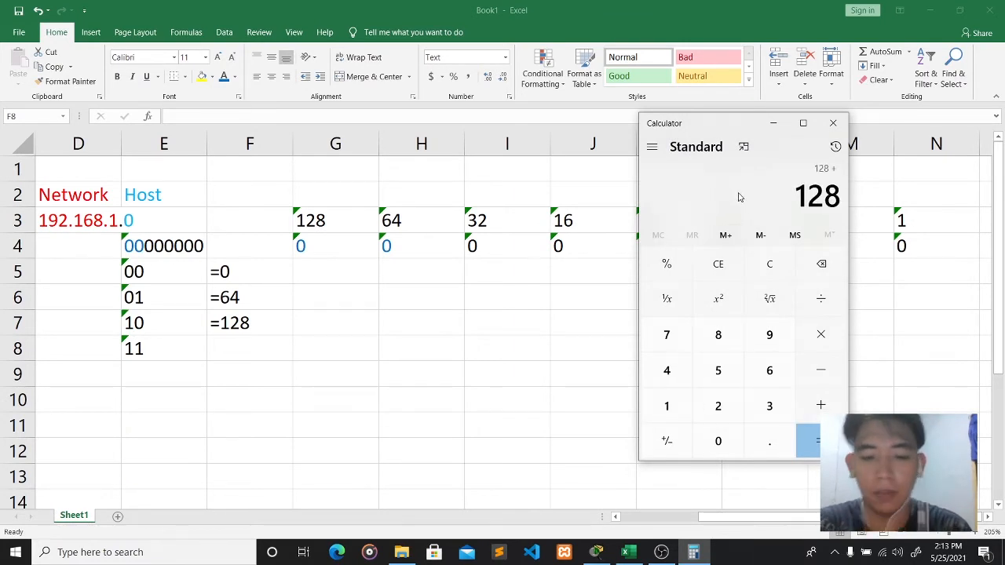
text(64)
key(Return)
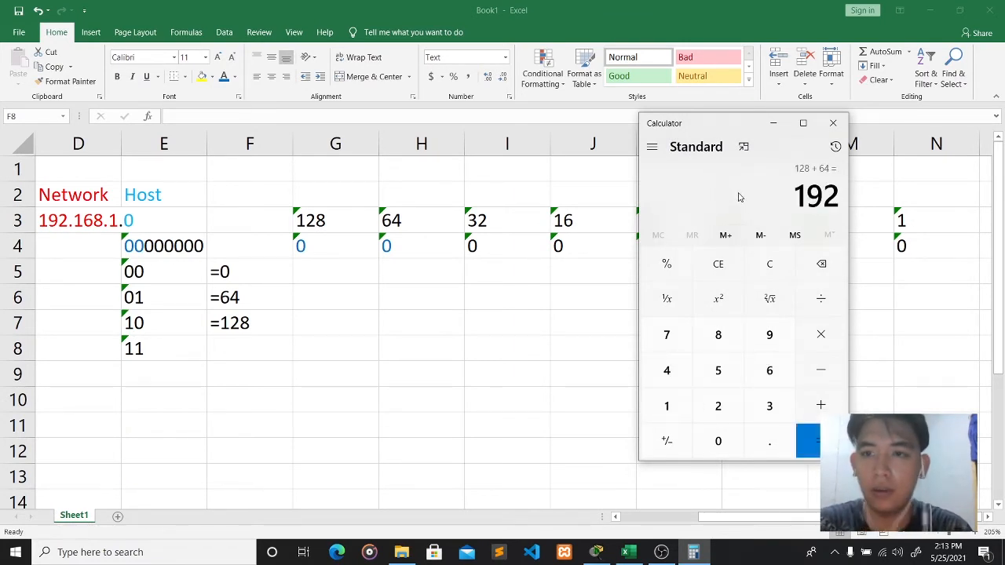
click(833, 122)
- Enter =192 in F8 and scroll the sheet back to show column A
text(=)
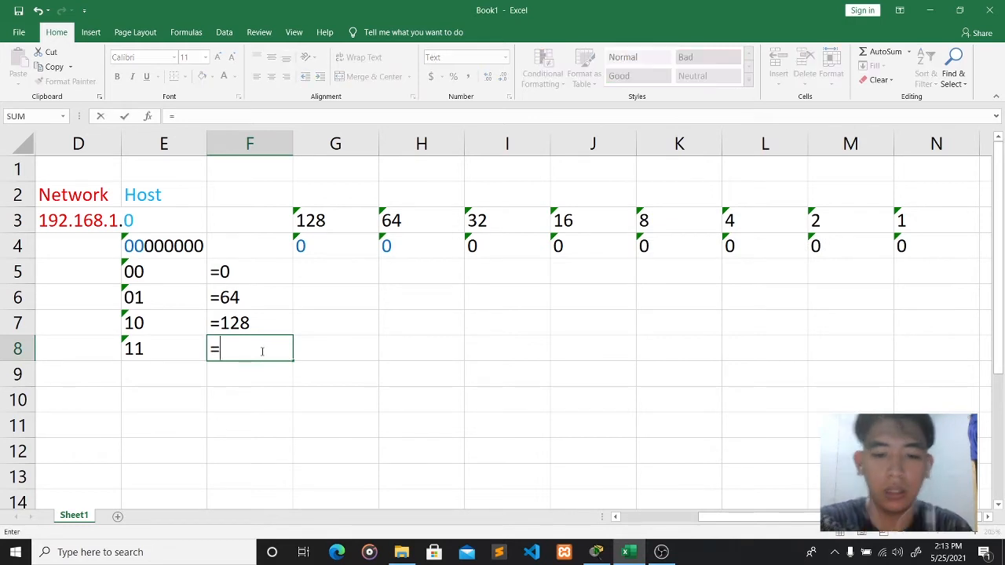
text(192)
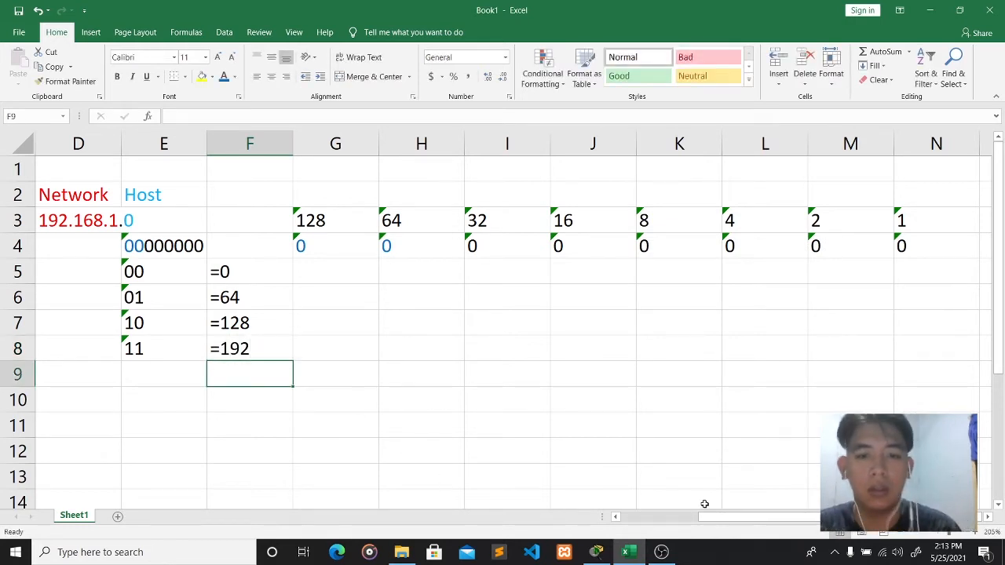
drag(704, 518, 652, 525)
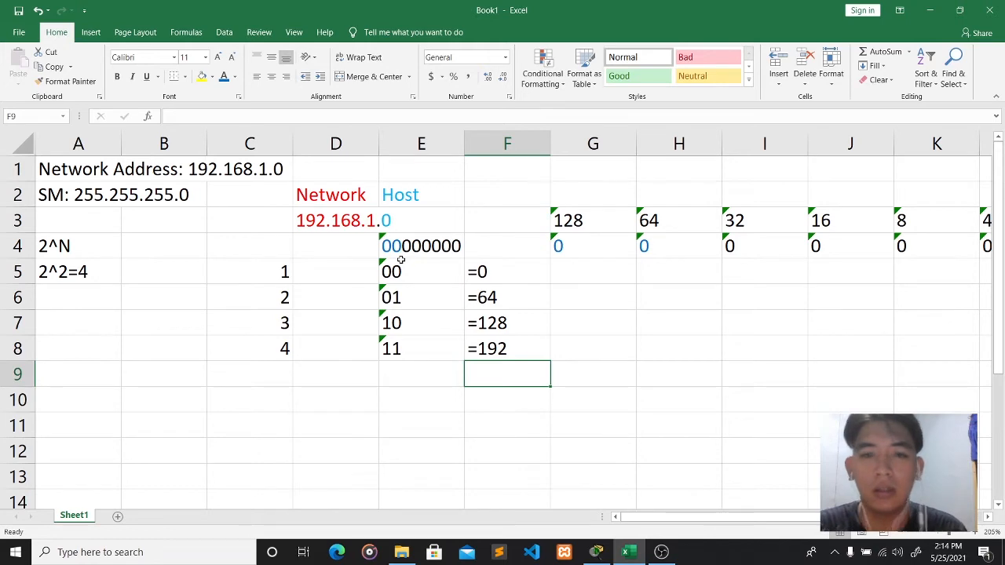
scroll(194, 371, down, 1)
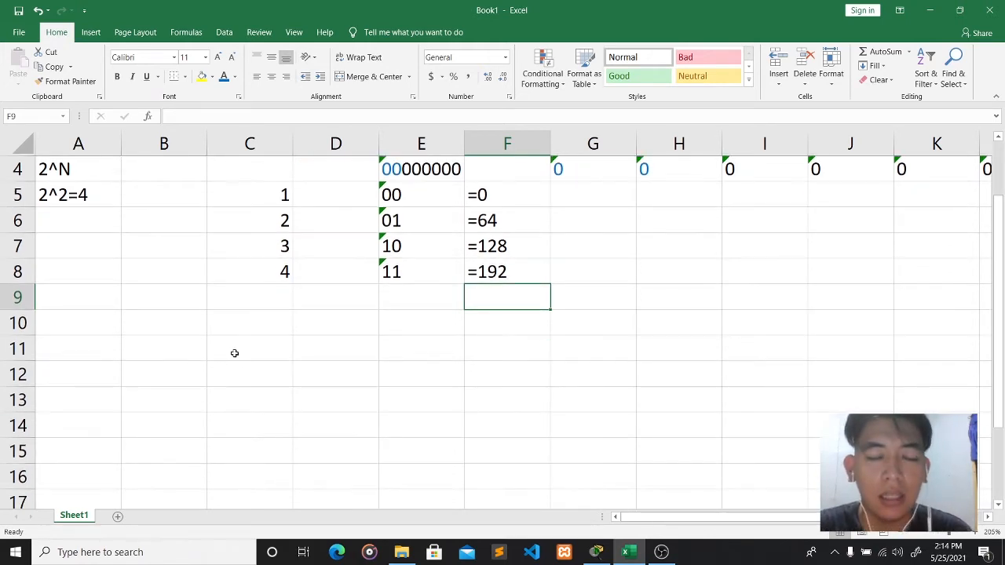
scroll(261, 355, up, 1)
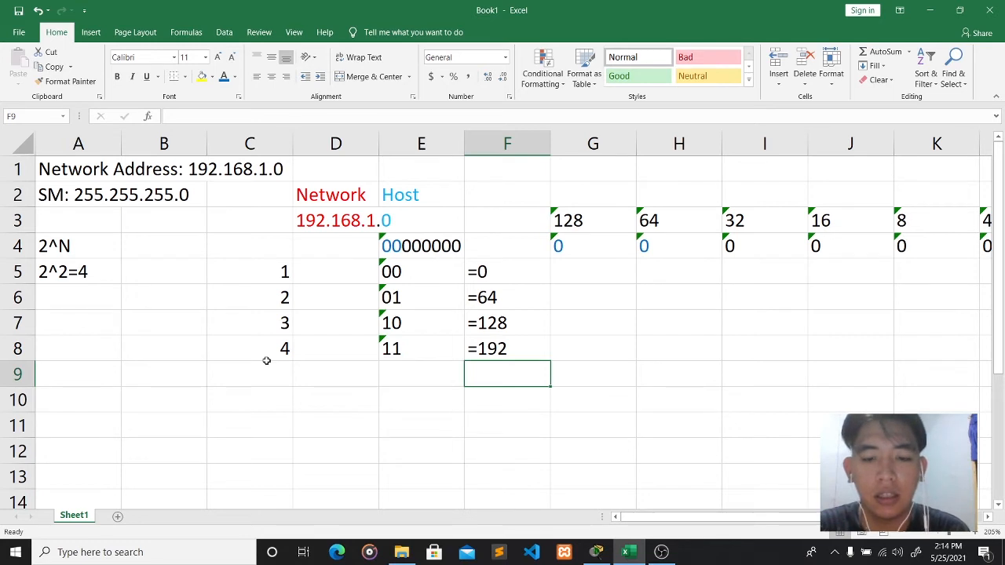
- Type the heading 'Network Address' into C10
click(240, 398)
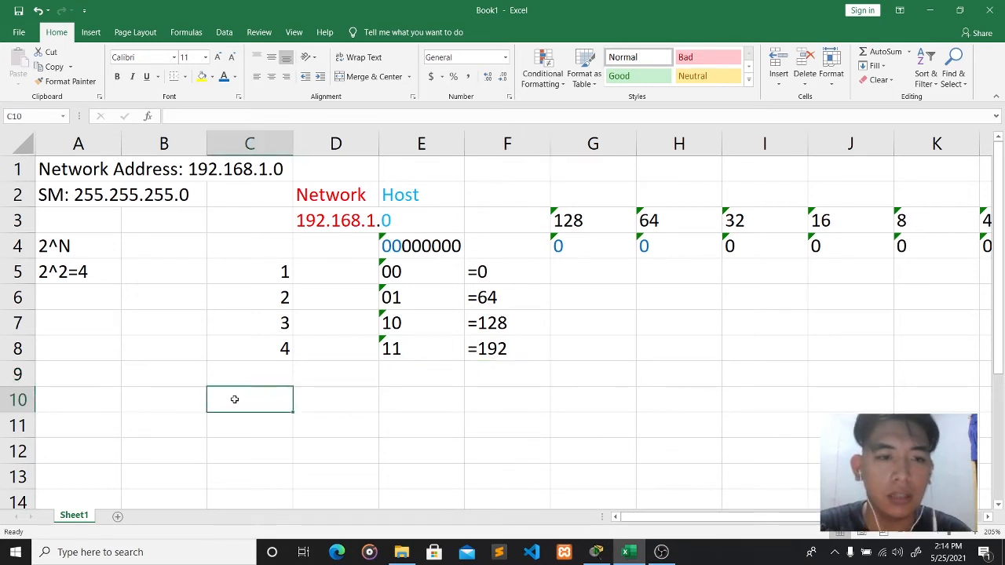
click(188, 118)
text(NE)
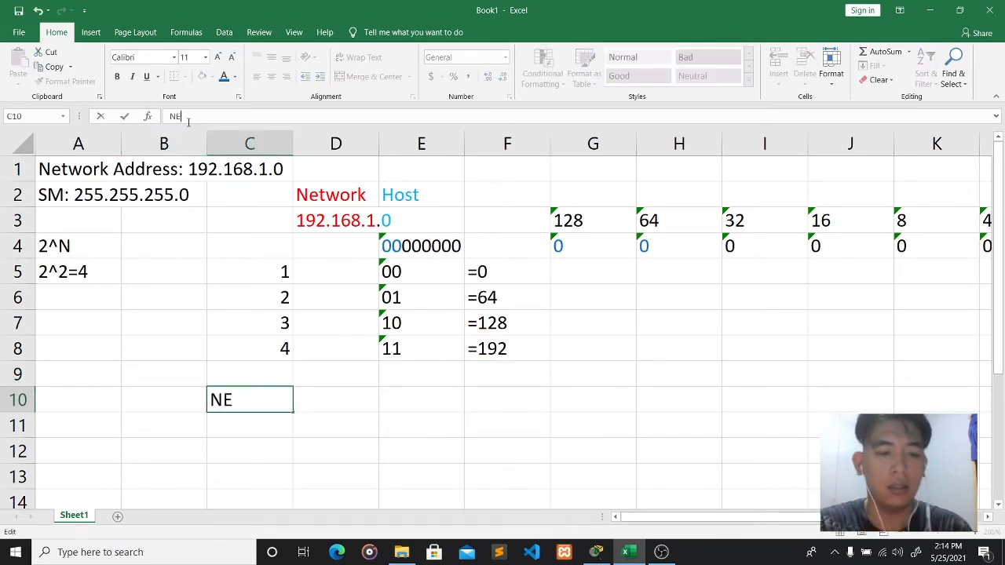
key(BackSpace)
text(etwork)
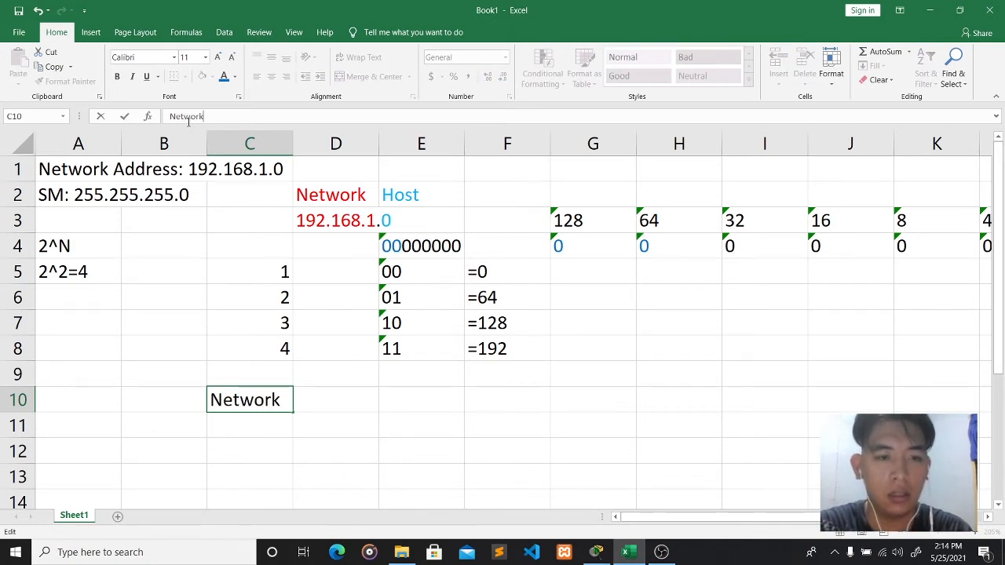
text( Address)
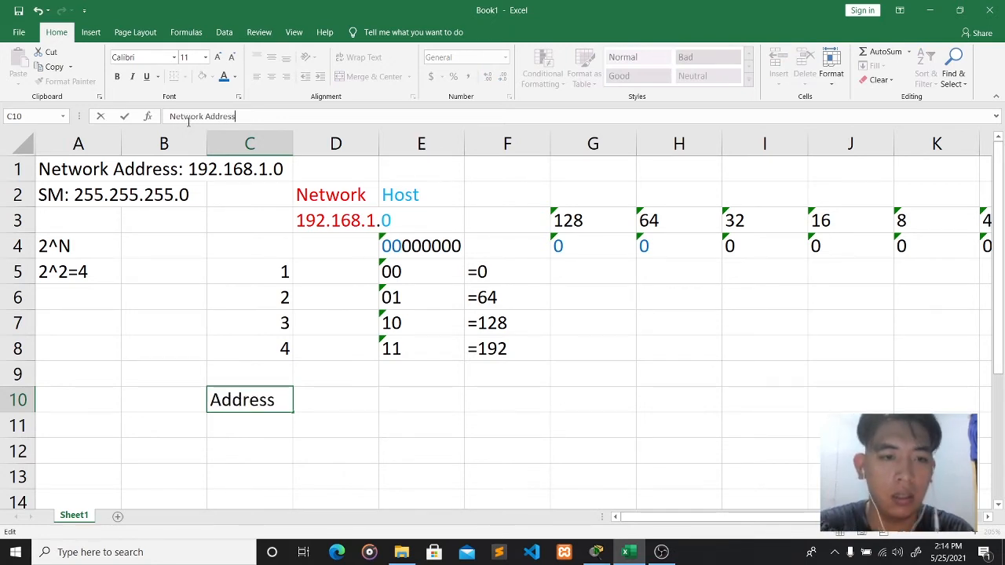
click(385, 420)
- Add headings 'Host Range' in E10 and 'Broadcast Address' in G10
scroll(424, 385, down, 1)
click(450, 331)
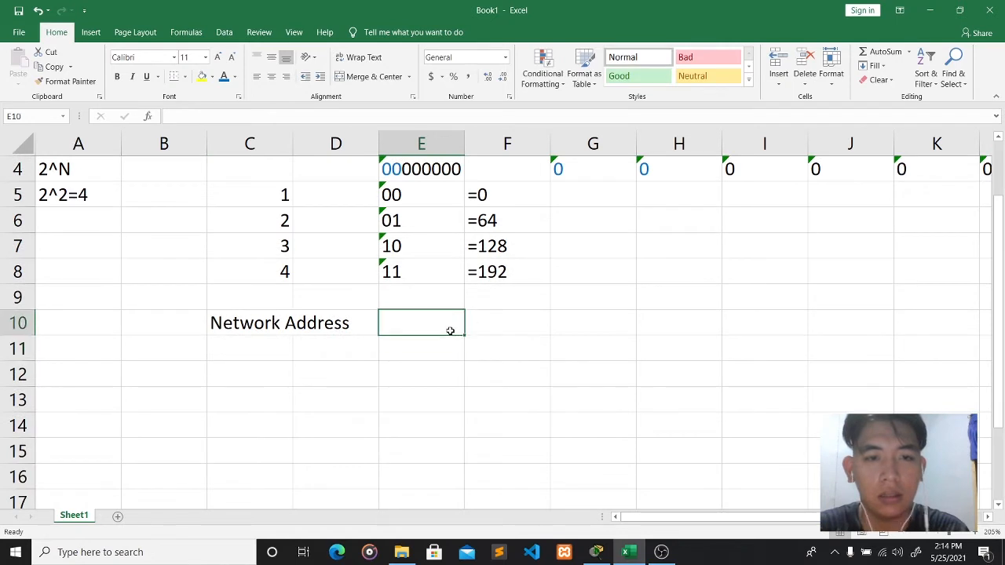
text(Host )
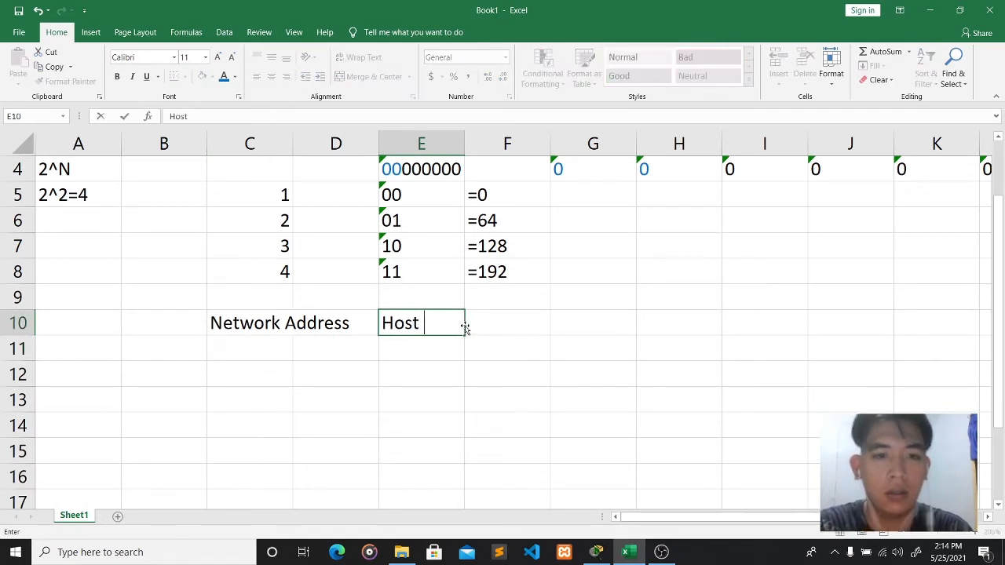
text(Range)
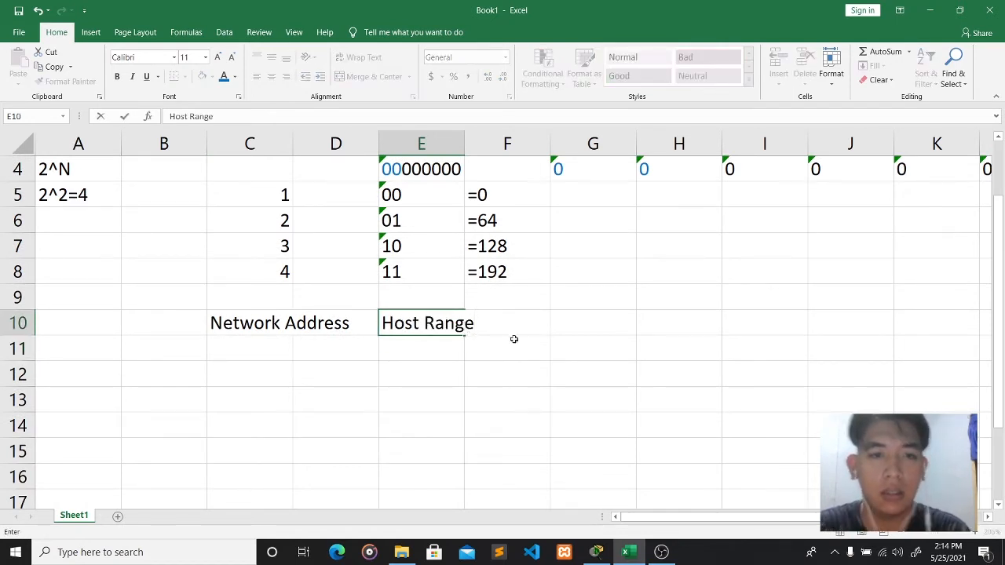
click(592, 324)
text(Broad)
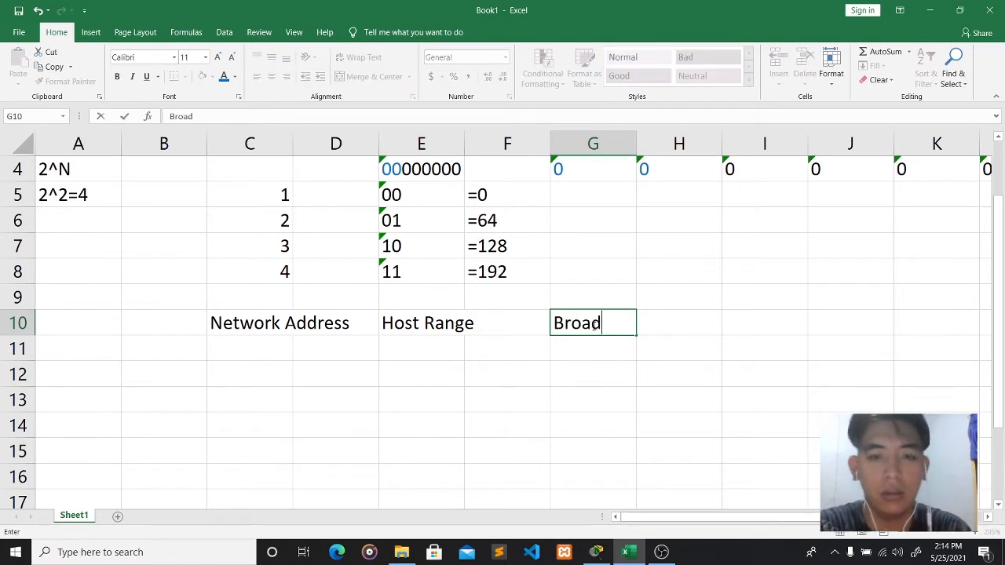
text(cast Address)
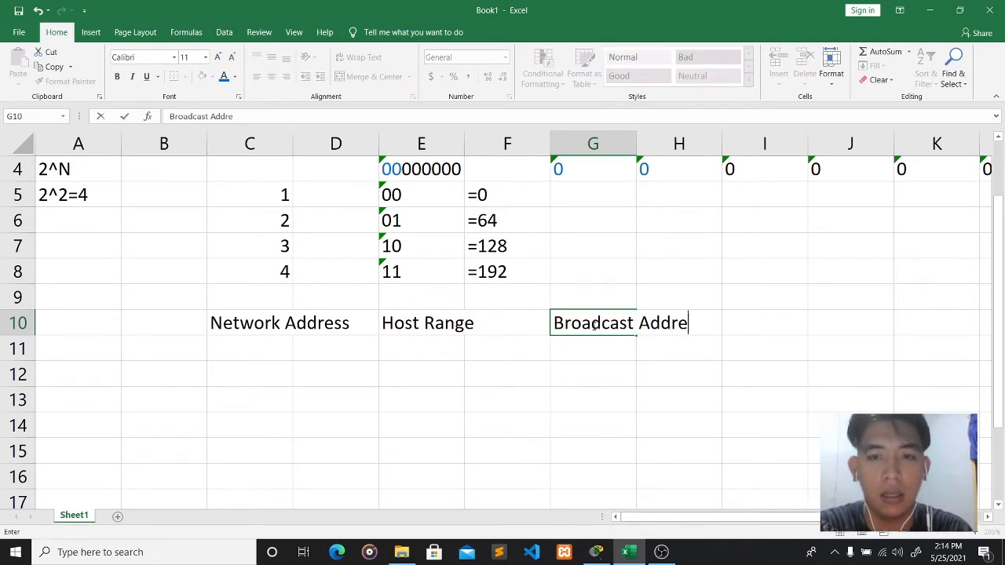
click(568, 395)
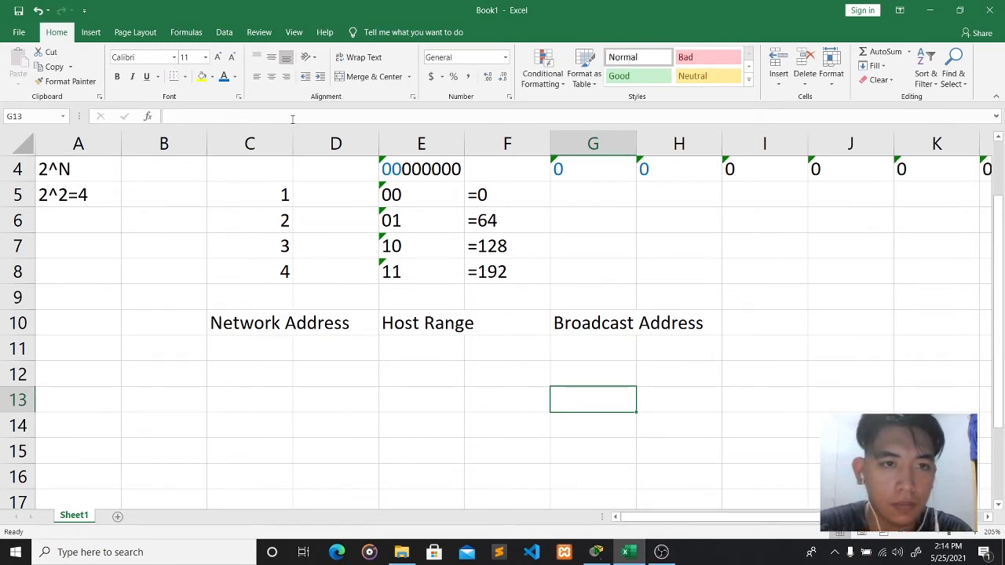
- Widen columns C and E to fit Network Address and Host Range, then widen column A
drag(292, 132, 368, 133)
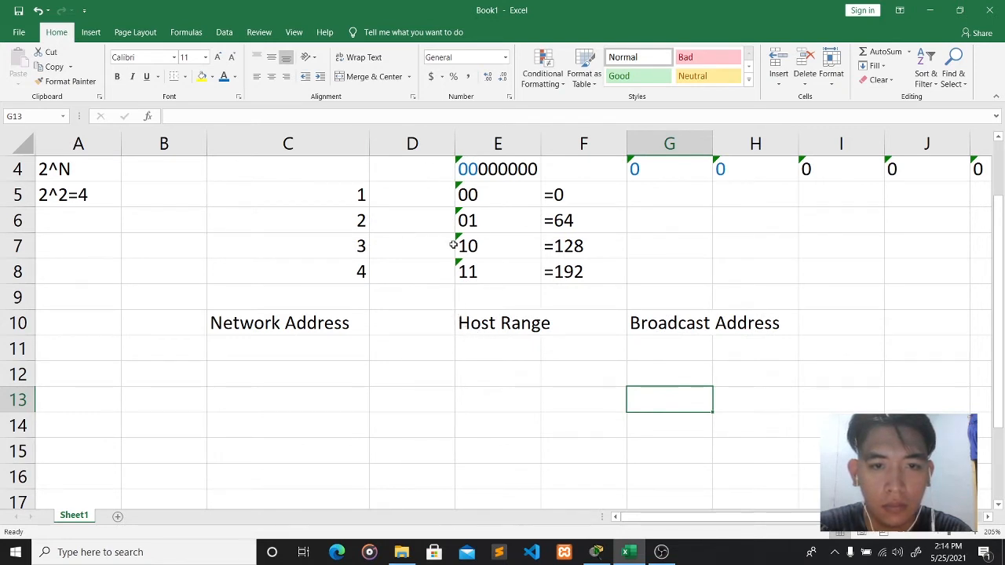
drag(540, 139, 623, 136)
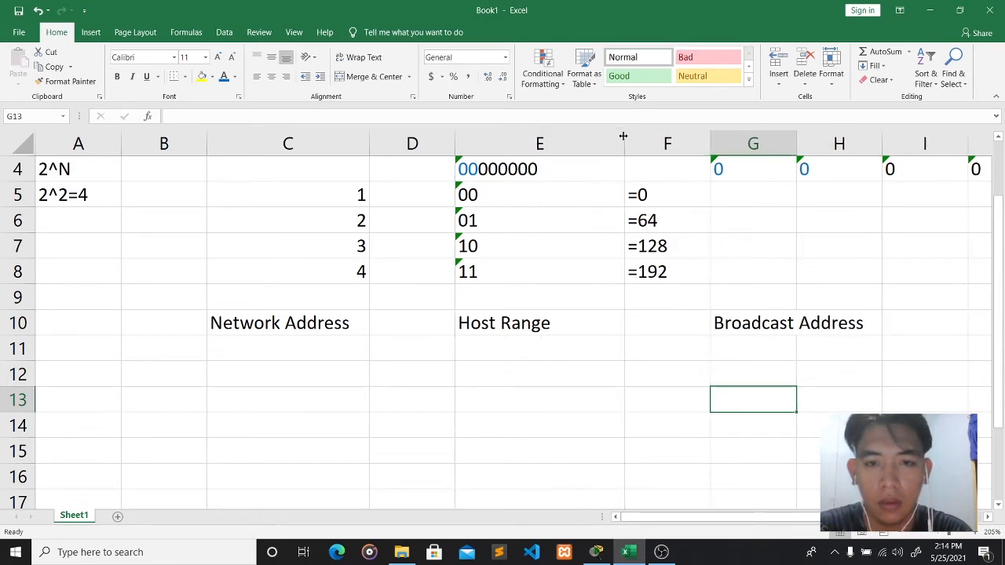
scroll(574, 279, up, 1)
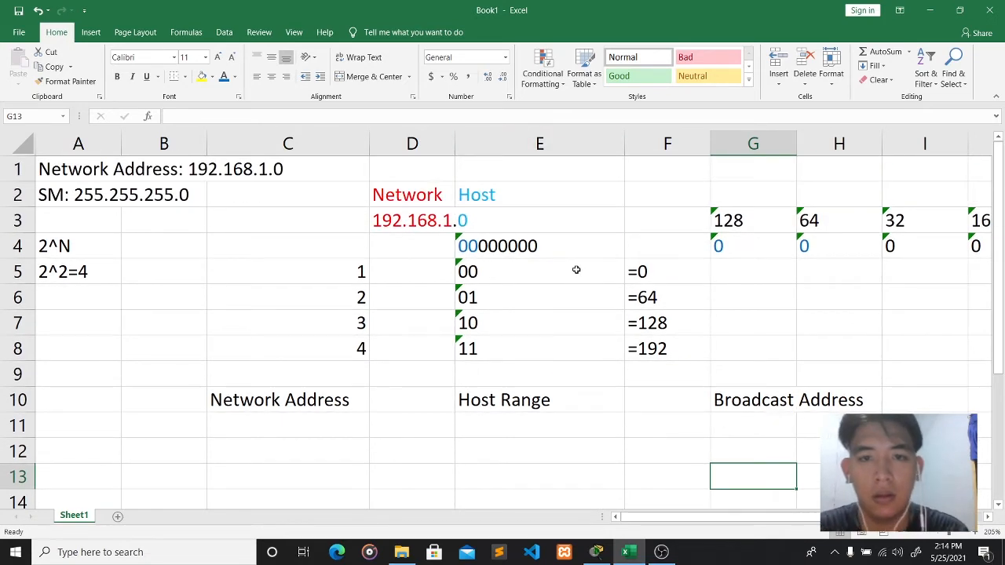
scroll(604, 265, down, 3)
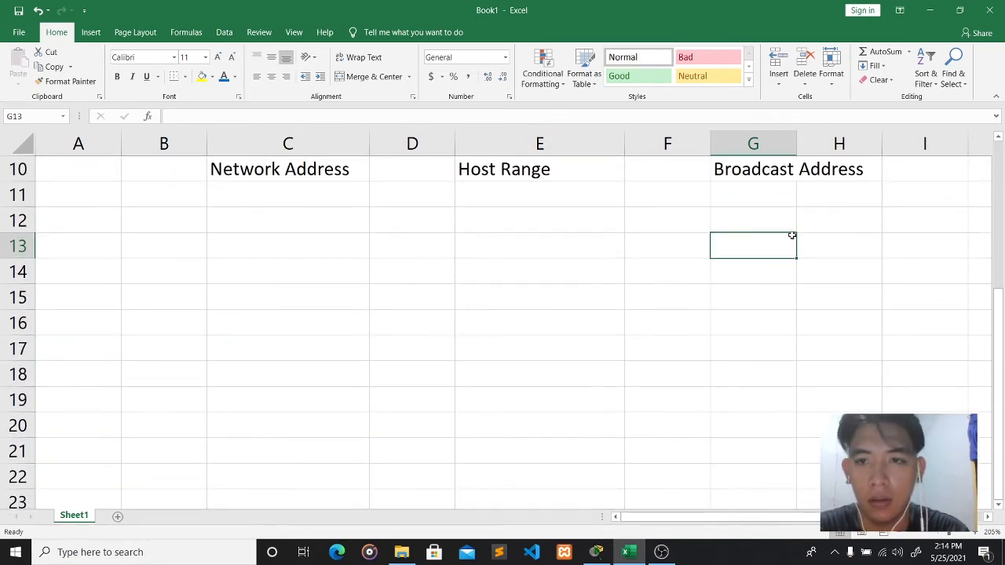
scroll(790, 235, up, 2)
click(769, 353)
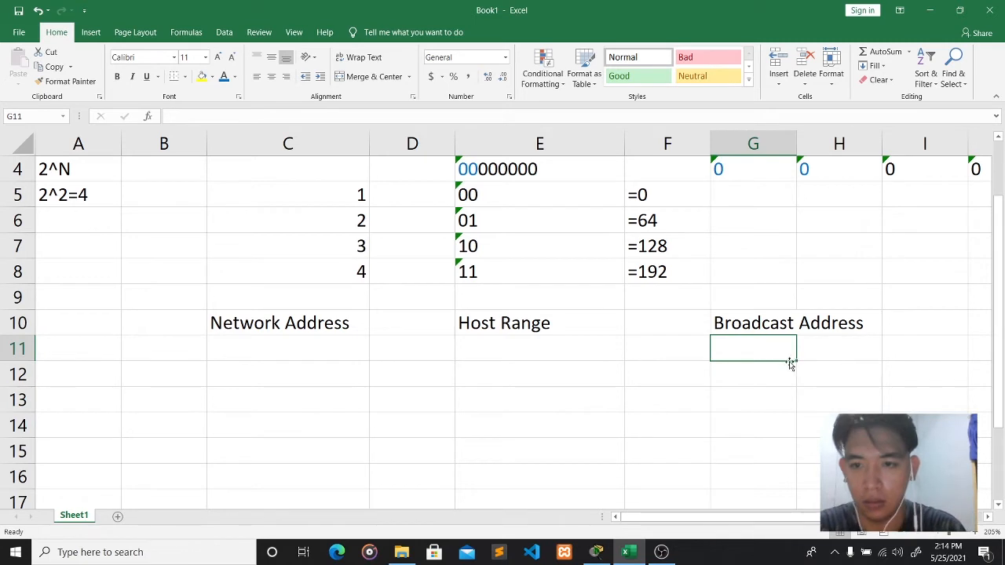
click(275, 351)
click(170, 353)
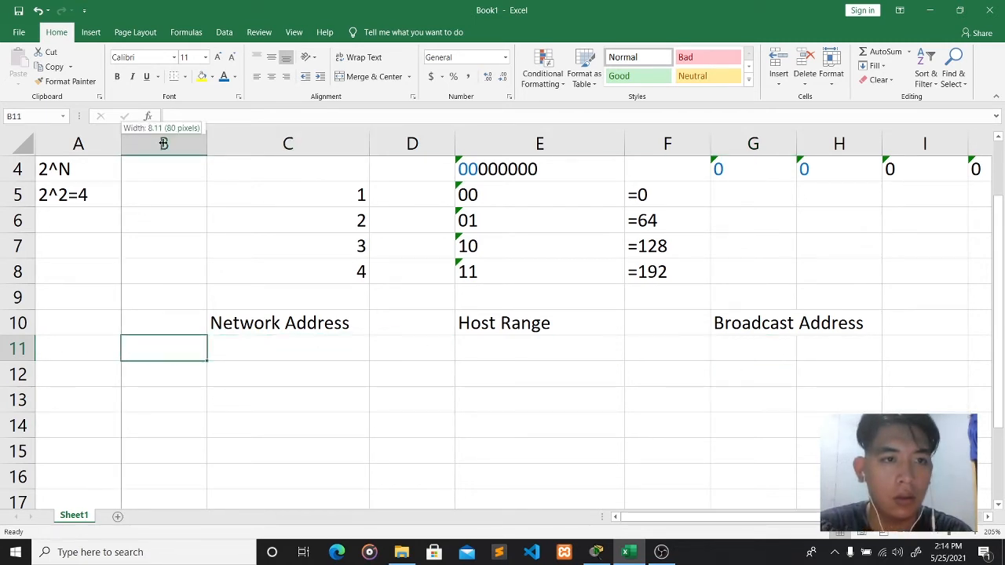
drag(120, 143, 169, 143)
scroll(213, 234, up, 1)
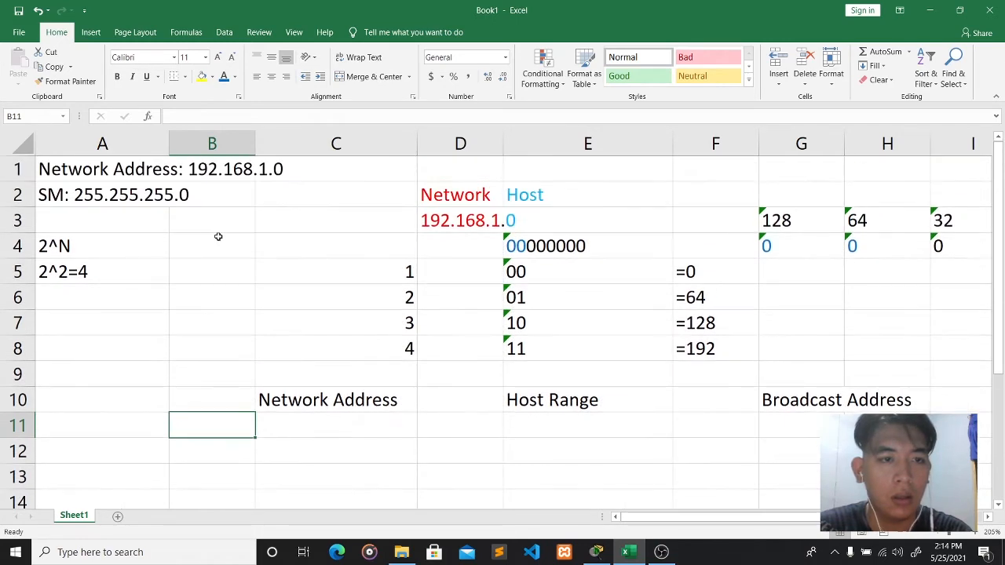
scroll(216, 227, down, 4)
scroll(211, 211, up, 4)
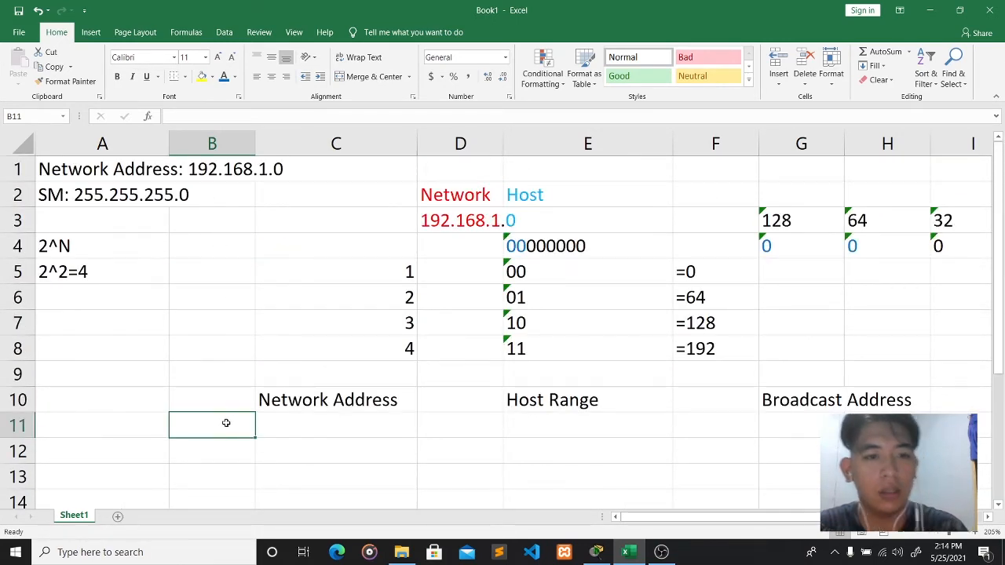
- Type 1 in B11 and fill it right across row 11 to G11
text(1)
click(339, 426)
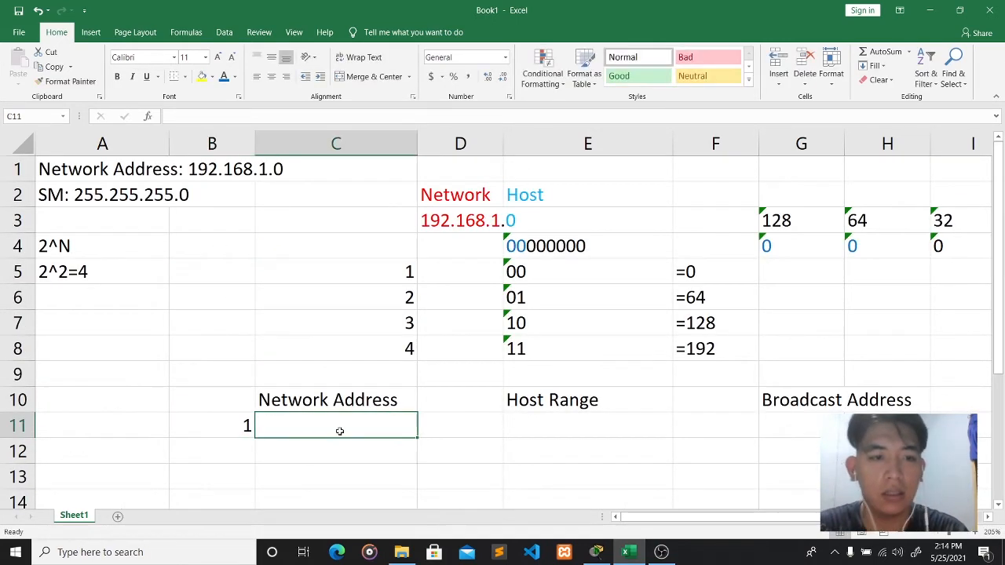
click(237, 424)
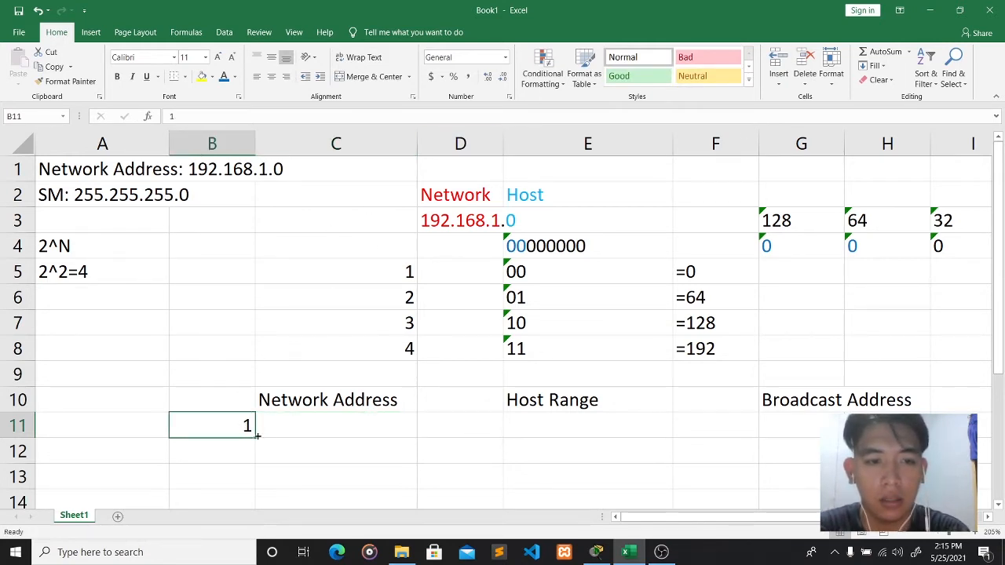
drag(259, 436, 833, 434)
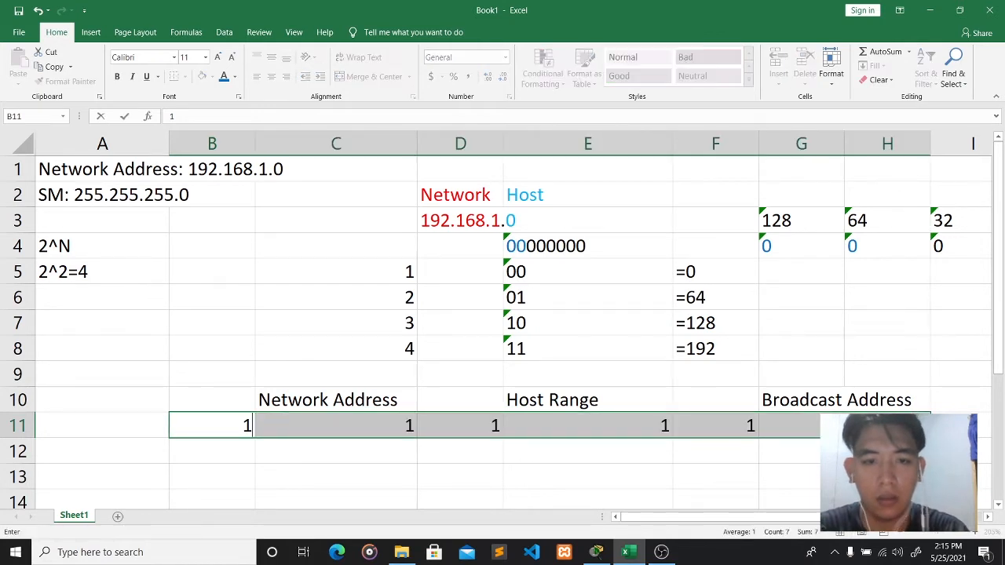
- Delete the copied 1s from B11 through F11
key(BackSpace)
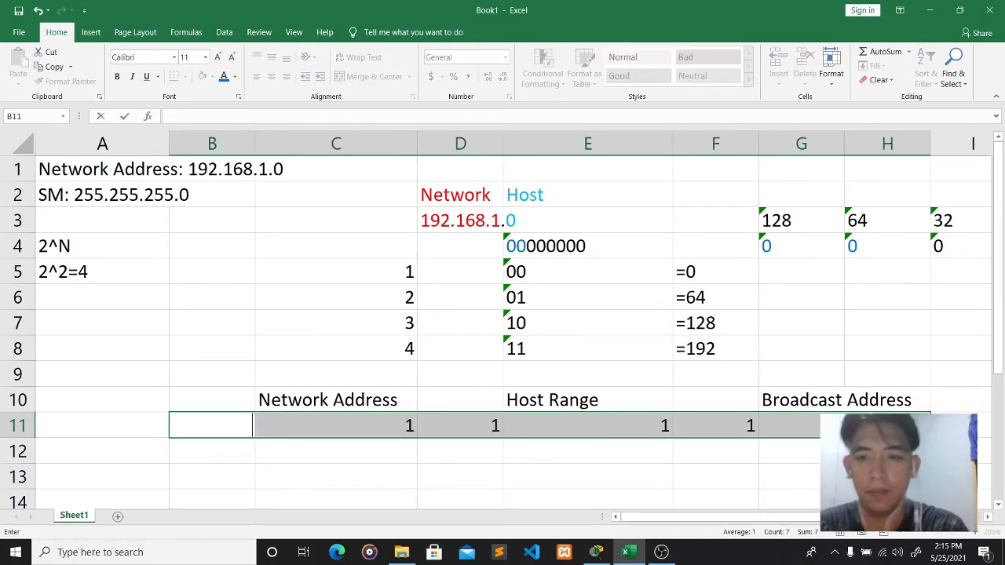
click(529, 468)
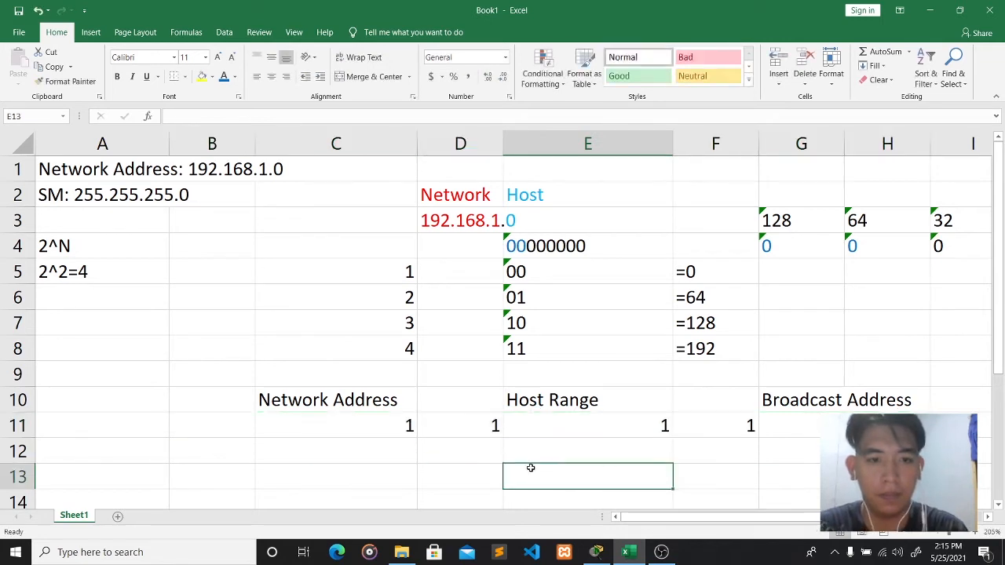
click(406, 426)
key(Delete)
key(Right)
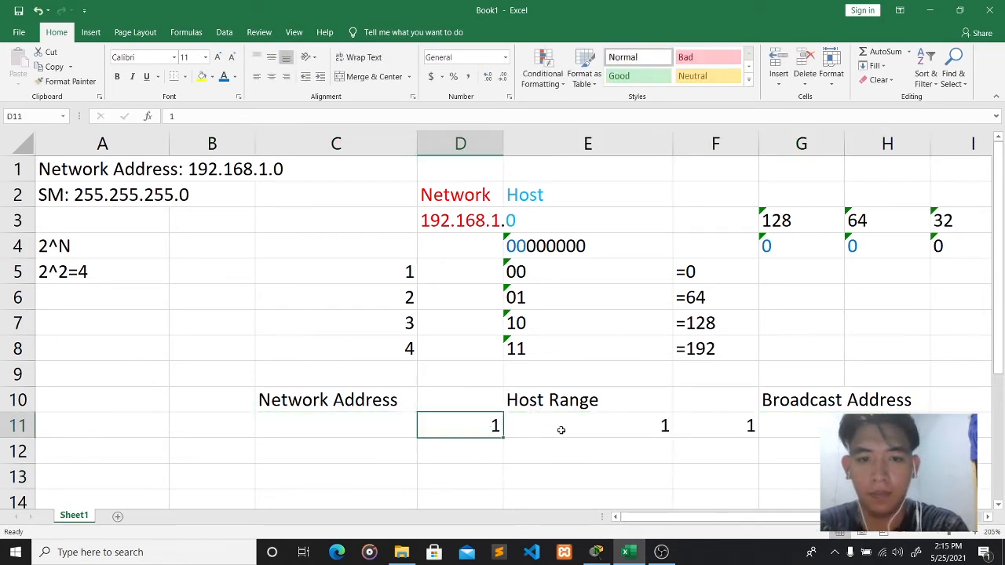
key(Delete)
key(Right)
key(Delete)
key(Right)
key(Delete)
key(Right)
key(Right)
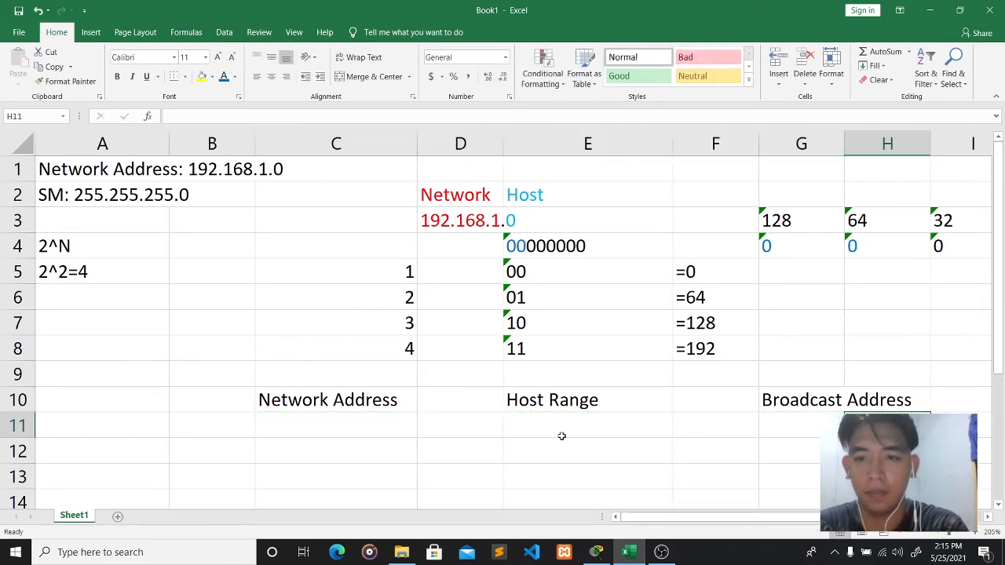
click(231, 429)
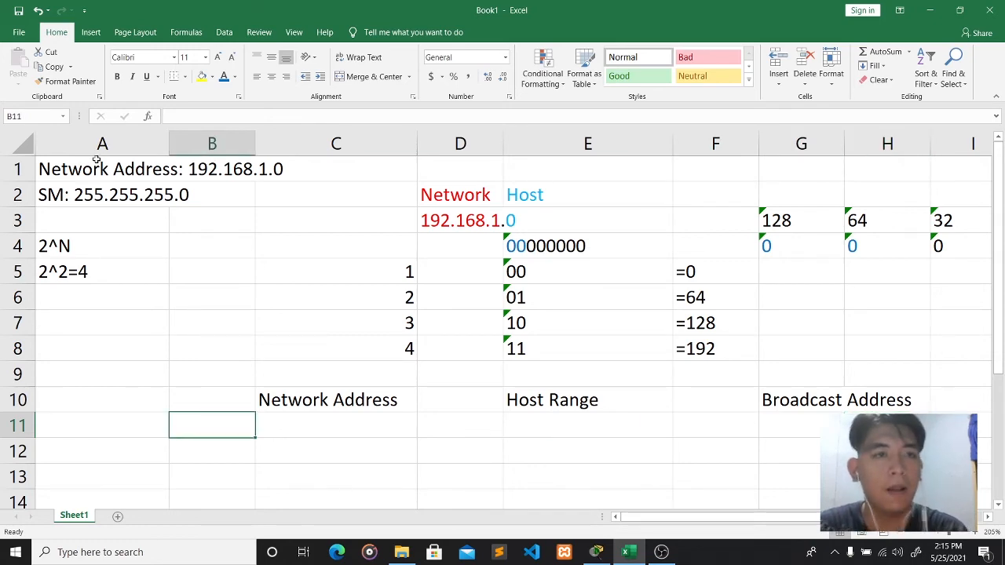
- Apply the Text number format to B11 and the table area B11:H22
scroll(309, 228, down, 6)
scroll(309, 228, up, 5)
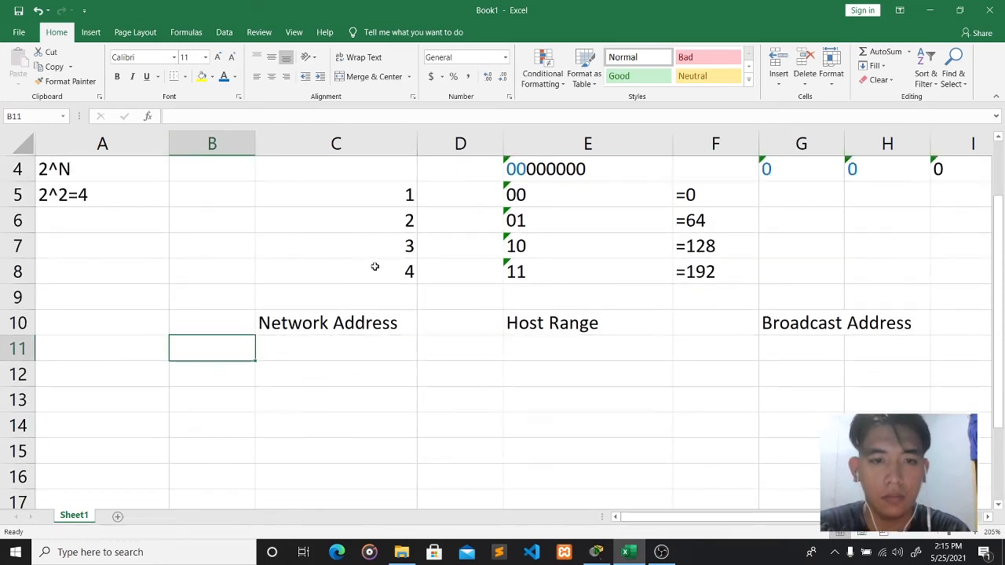
ctrl+scroll(374, 265, down, 2)
scroll(375, 267, down, 1)
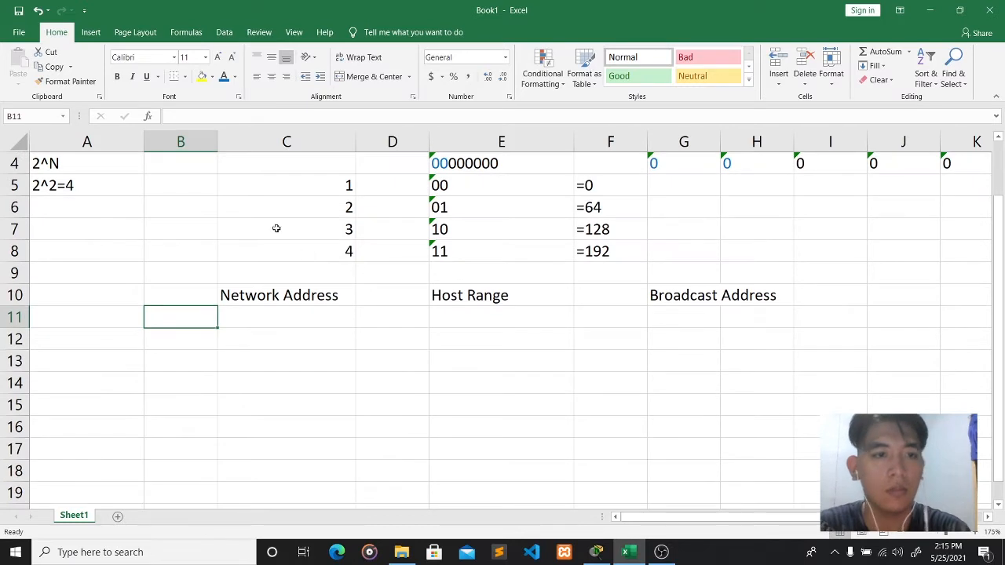
click(505, 58)
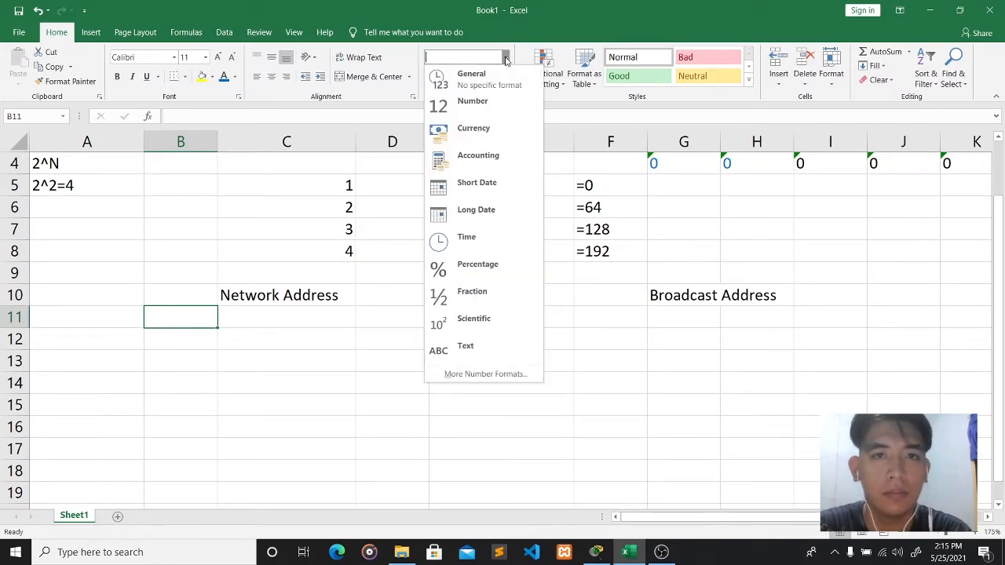
click(502, 350)
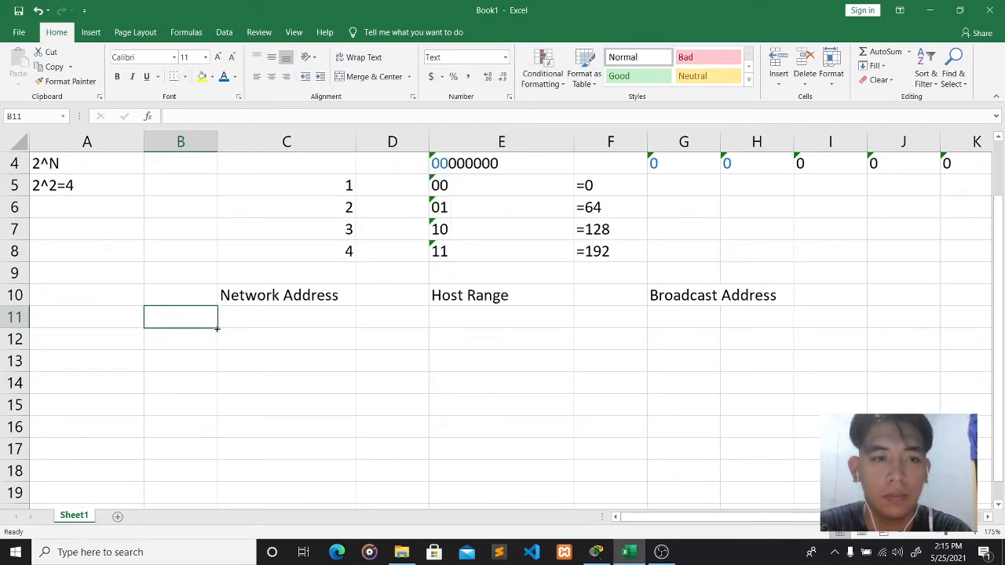
drag(287, 331, 794, 478)
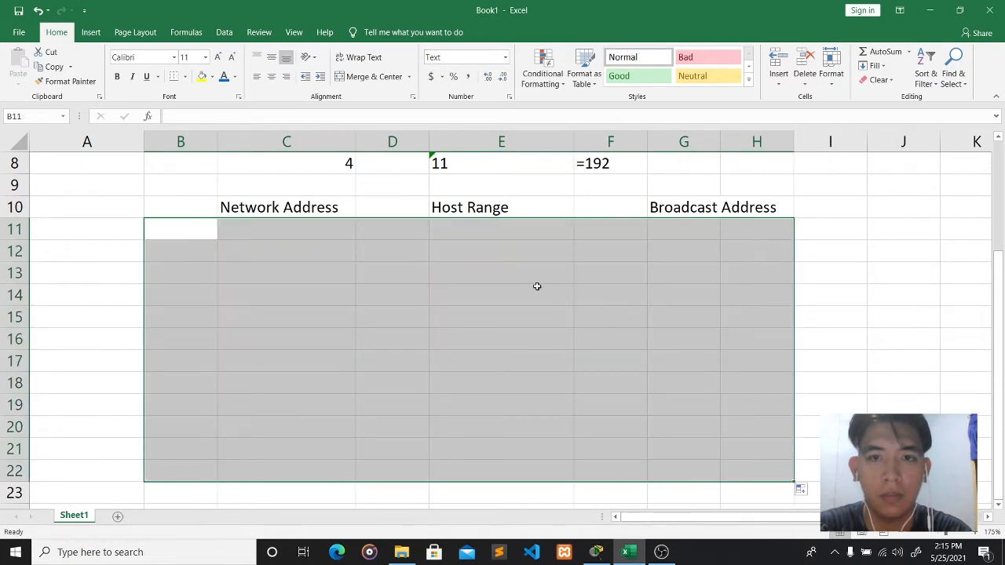
click(505, 57)
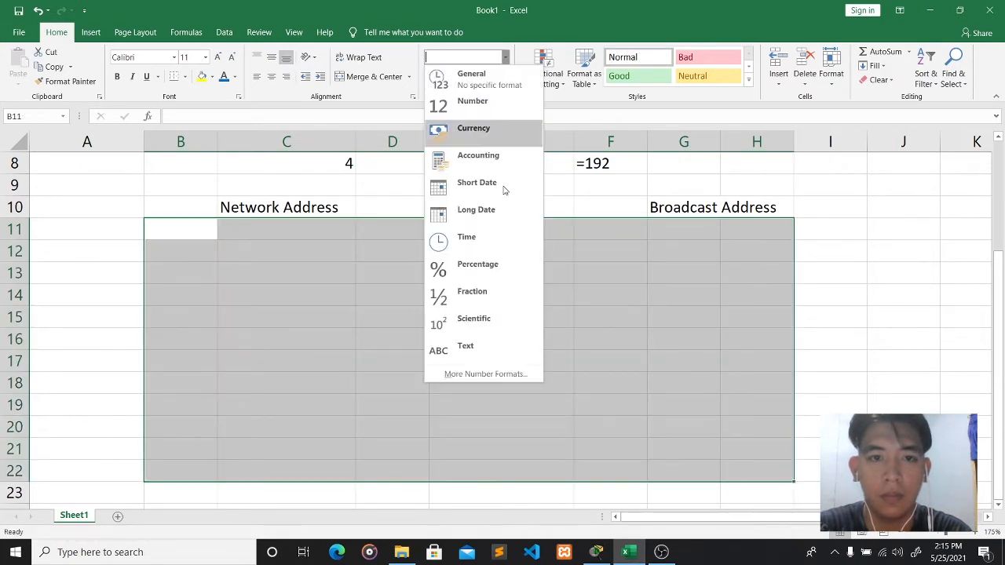
click(464, 349)
click(181, 228)
- Enter subnets 1 and 2 with network addresses 192.168.1.0 and 192.168.1.64
text(1)
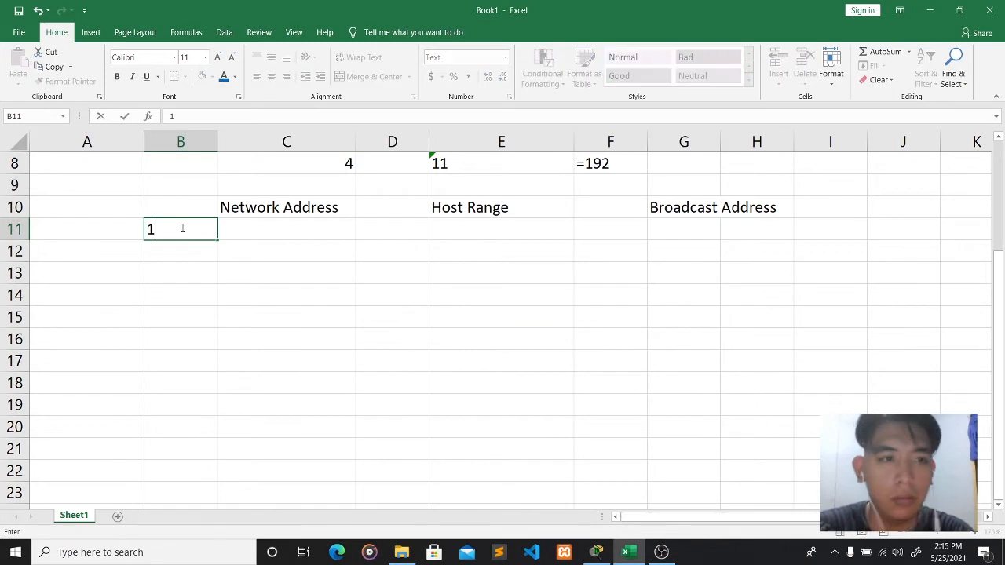
click(267, 223)
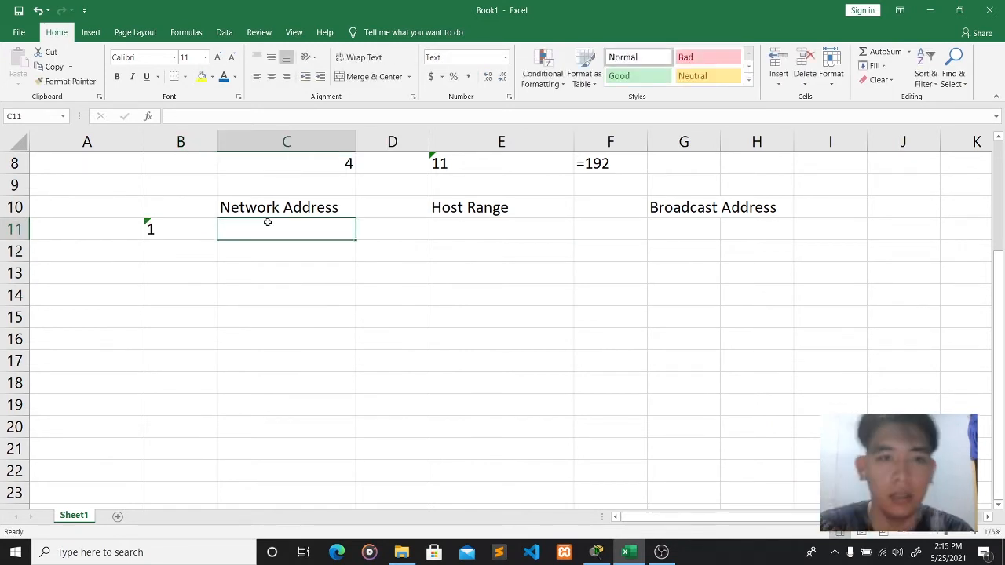
scroll(267, 223, up, 3)
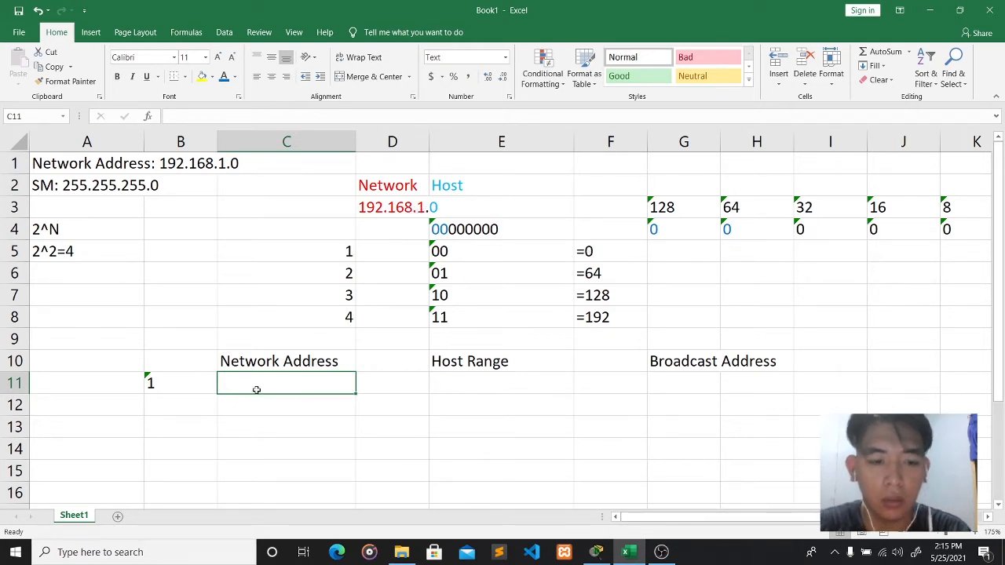
text(192.)
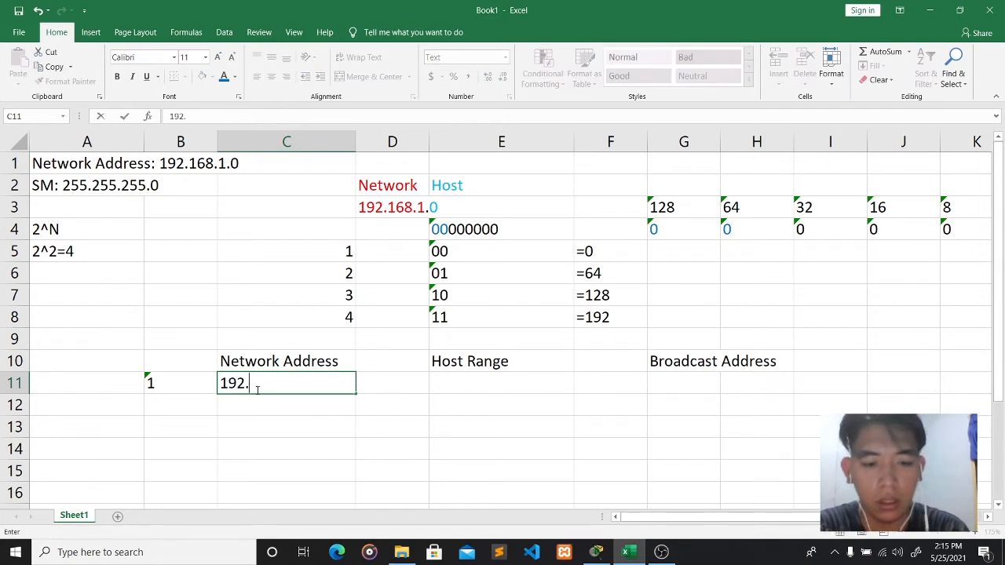
text(168.1)
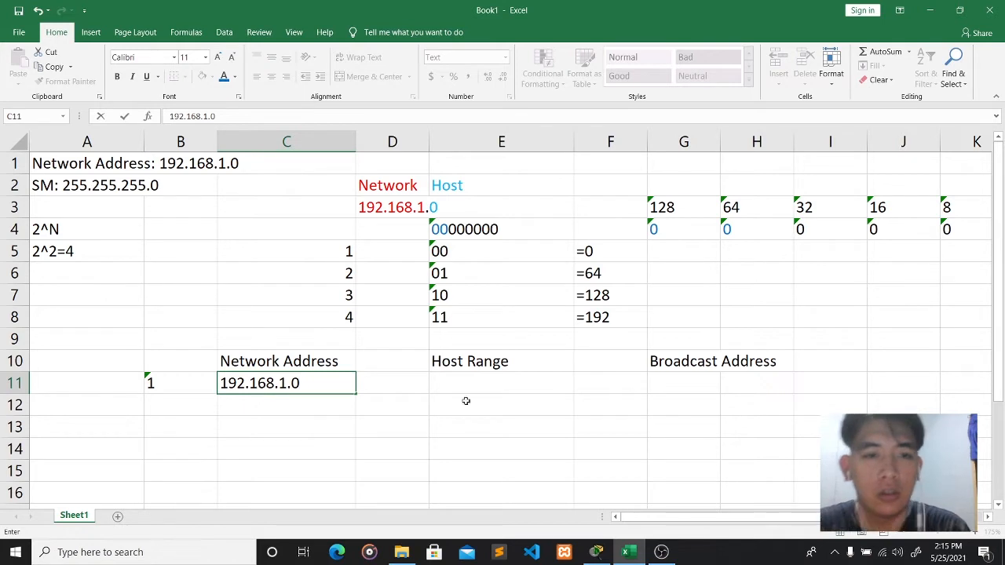
text(.0)
click(515, 385)
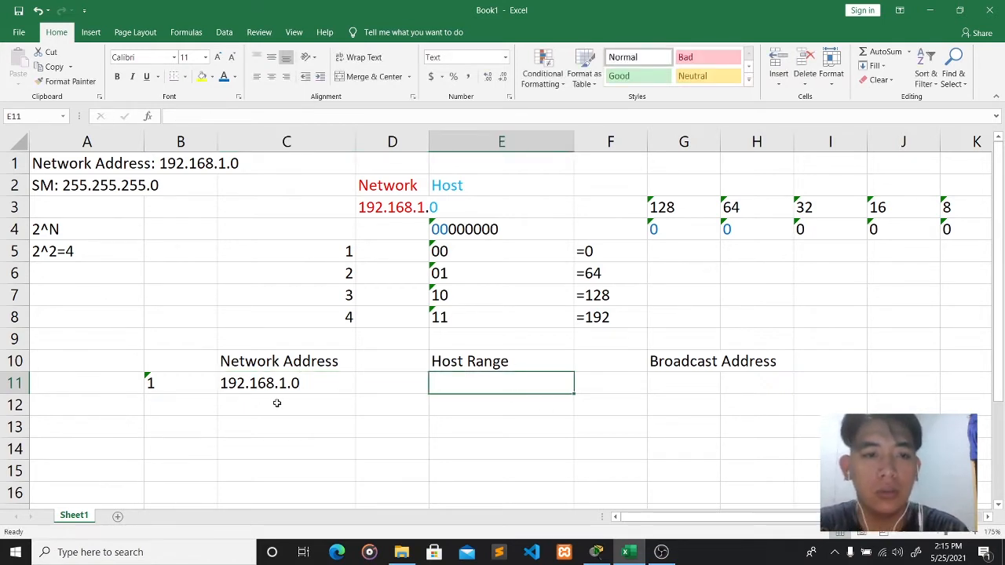
click(139, 406)
click(164, 410)
text(2)
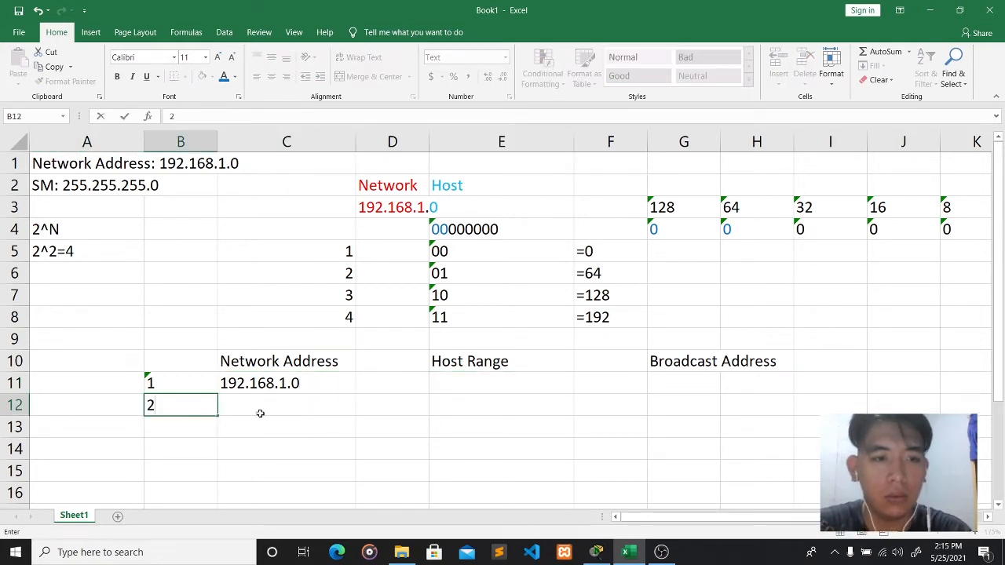
click(265, 406)
text(192.1)
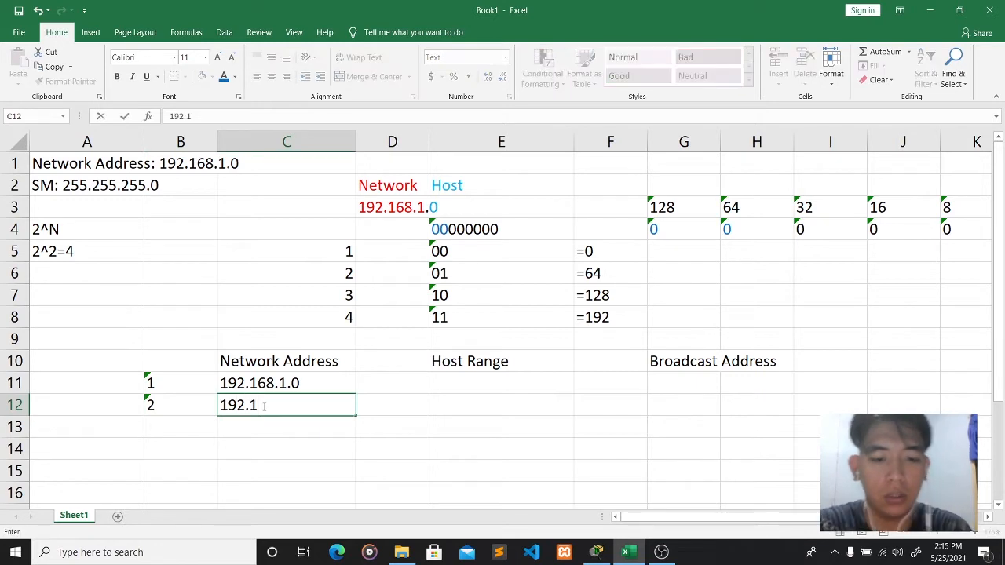
text(68.1.)
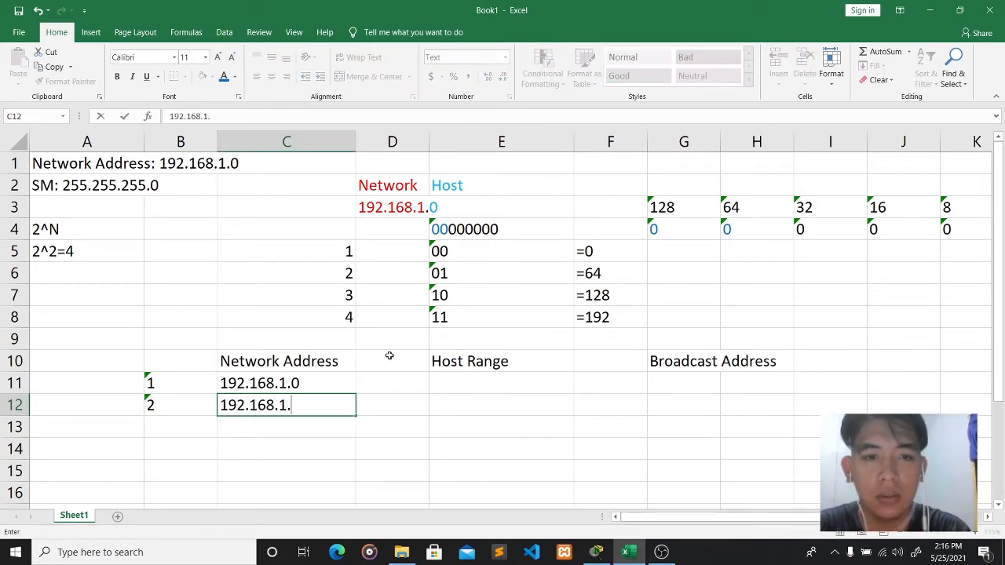
text(64)
click(183, 424)
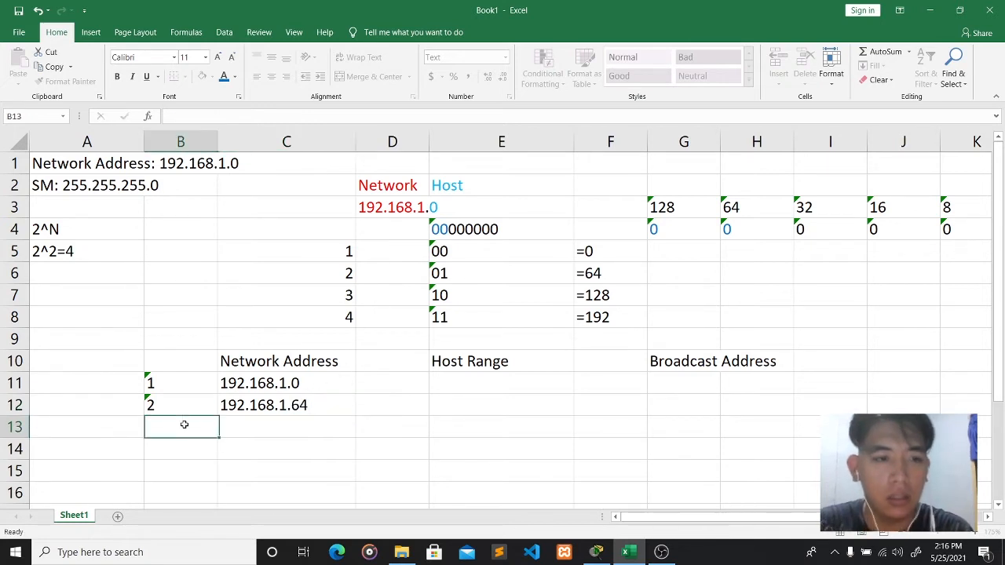
- Enter subnets 3 and 4 with network addresses 192.168.1.128 and 192.168.1.192
text(3)
click(280, 427)
text(192.)
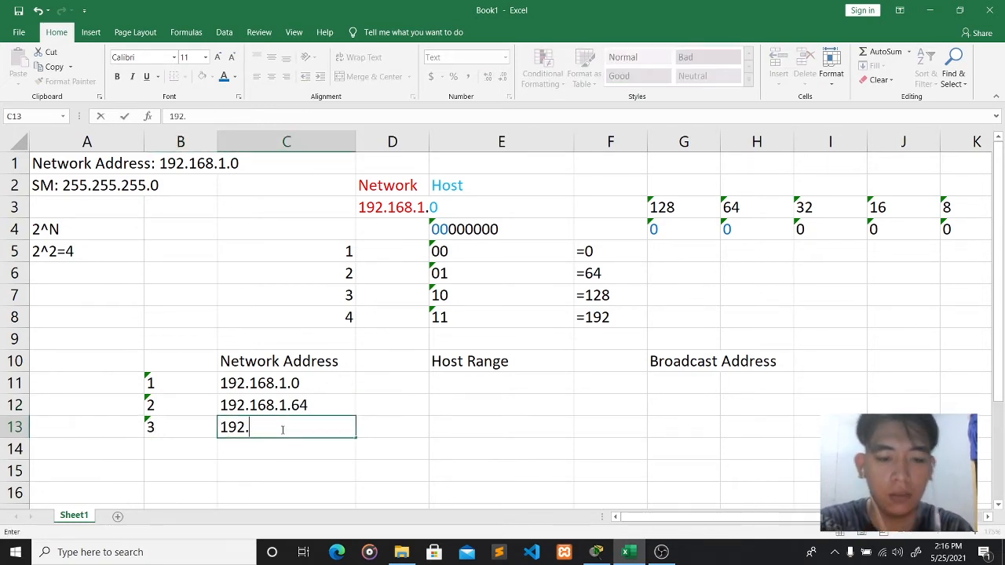
text(168.1.)
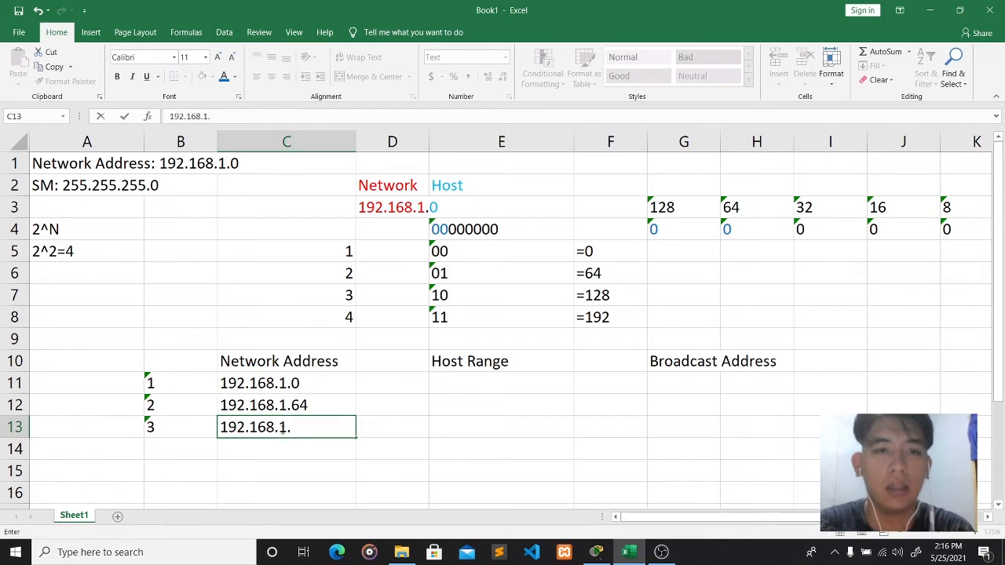
text(12)
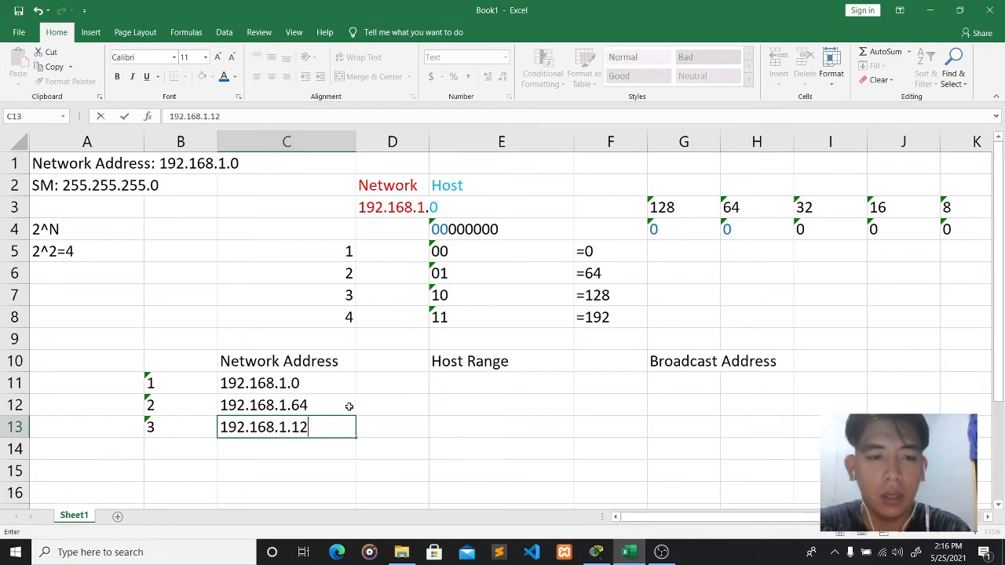
text(8)
click(193, 450)
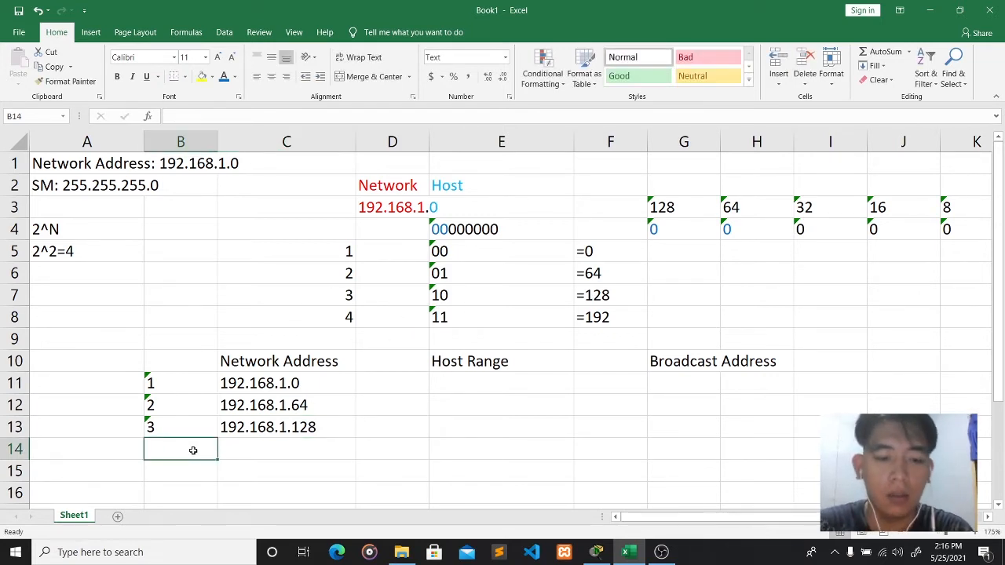
text(4.)
click(239, 448)
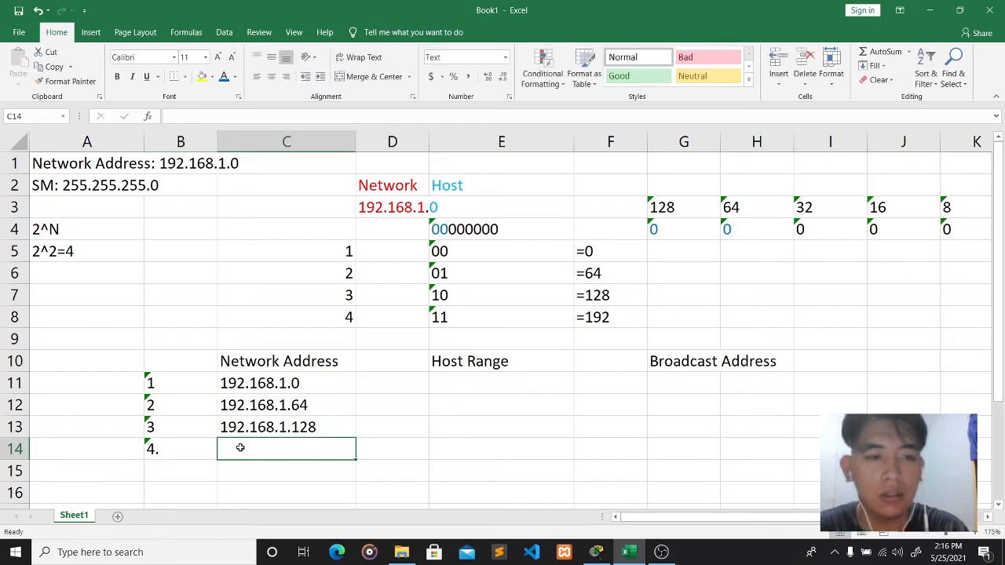
click(195, 449)
key(BackSpace)
text(4)
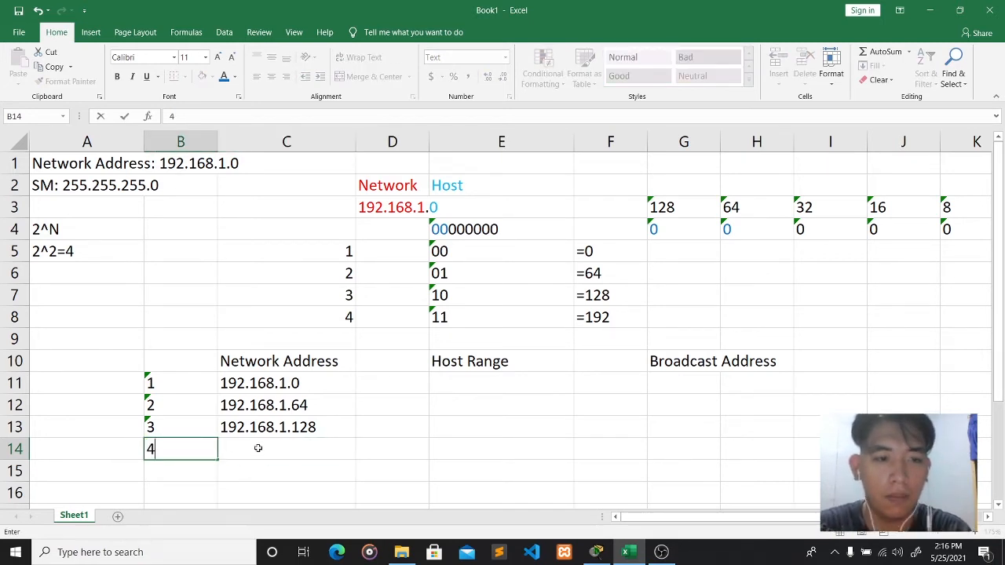
click(258, 447)
text(192.168.1)
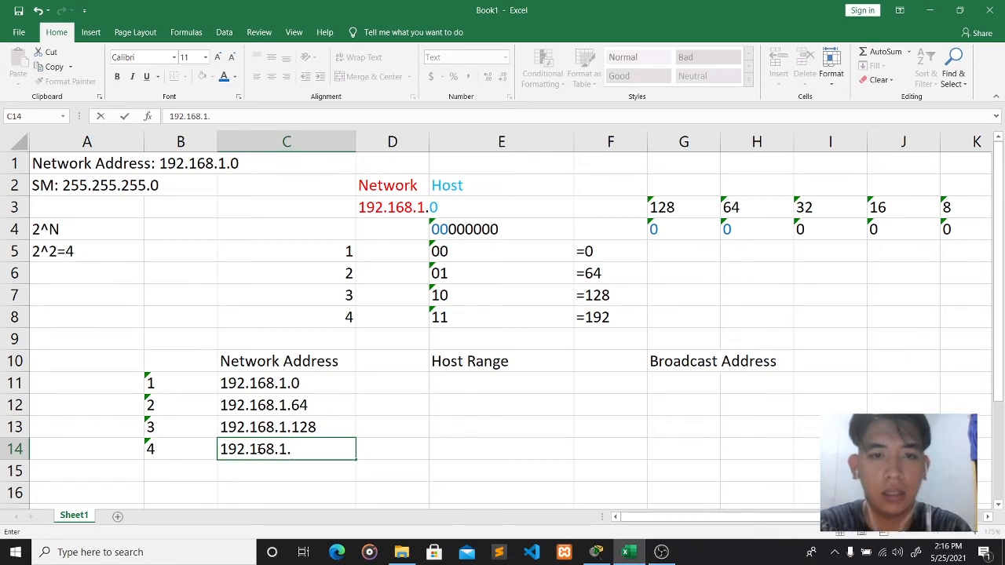
text(.192)
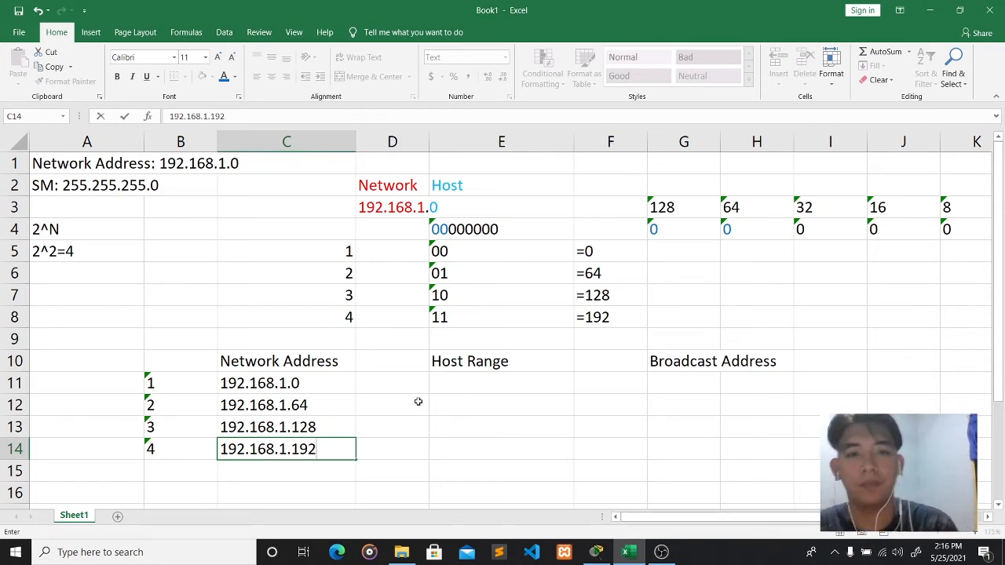
click(474, 386)
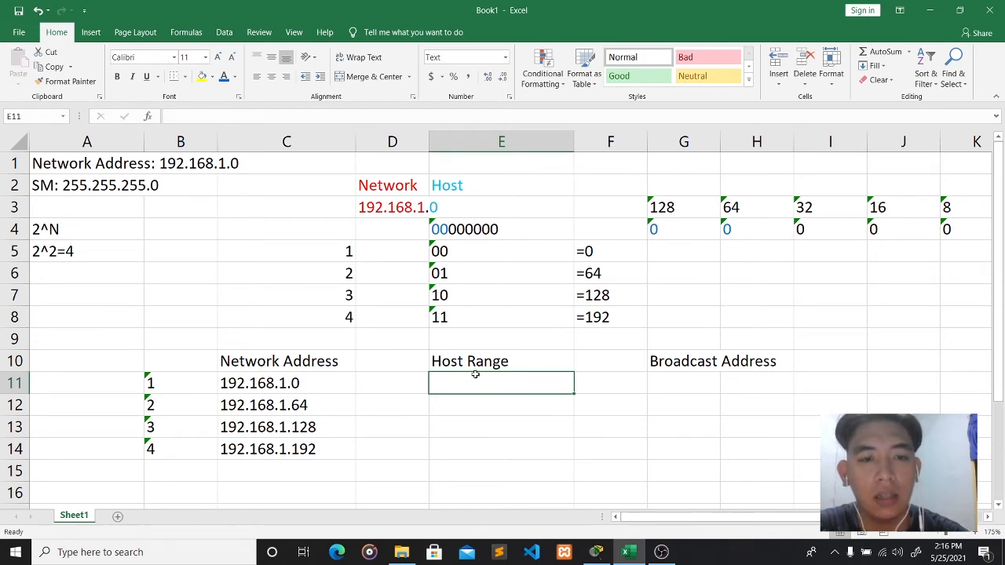
- Merge G11:H11 and begin typing '192.168.1.1 to 192.168.1' in E11
click(707, 381)
click(740, 381)
click(706, 384)
click(756, 386)
click(705, 386)
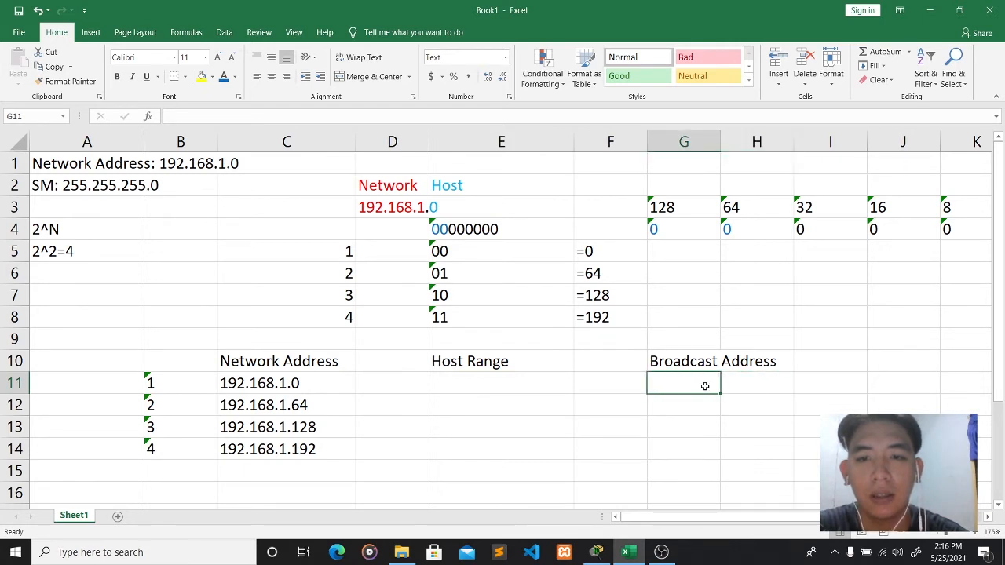
click(742, 384)
click(680, 381)
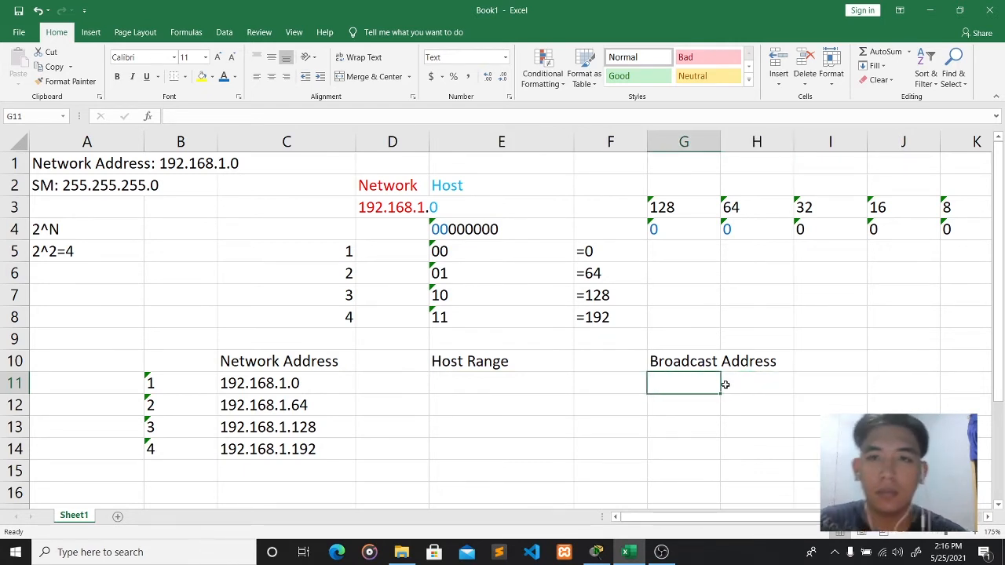
drag(711, 383, 738, 381)
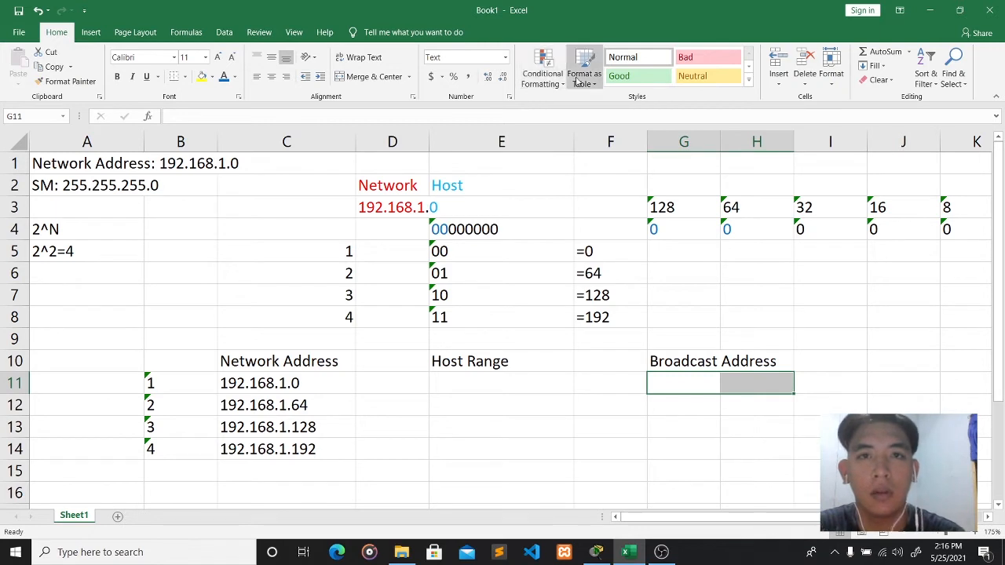
click(367, 76)
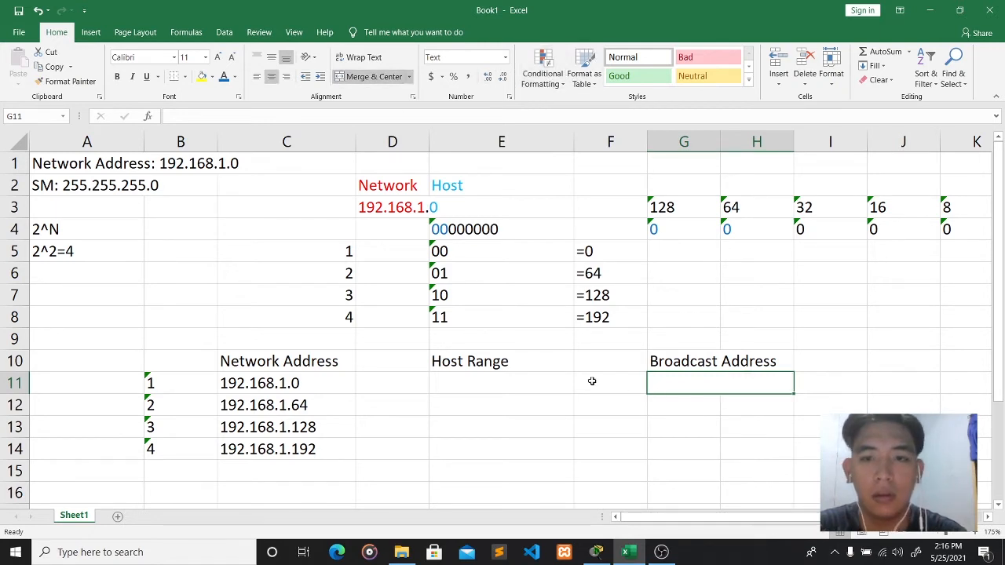
click(453, 385)
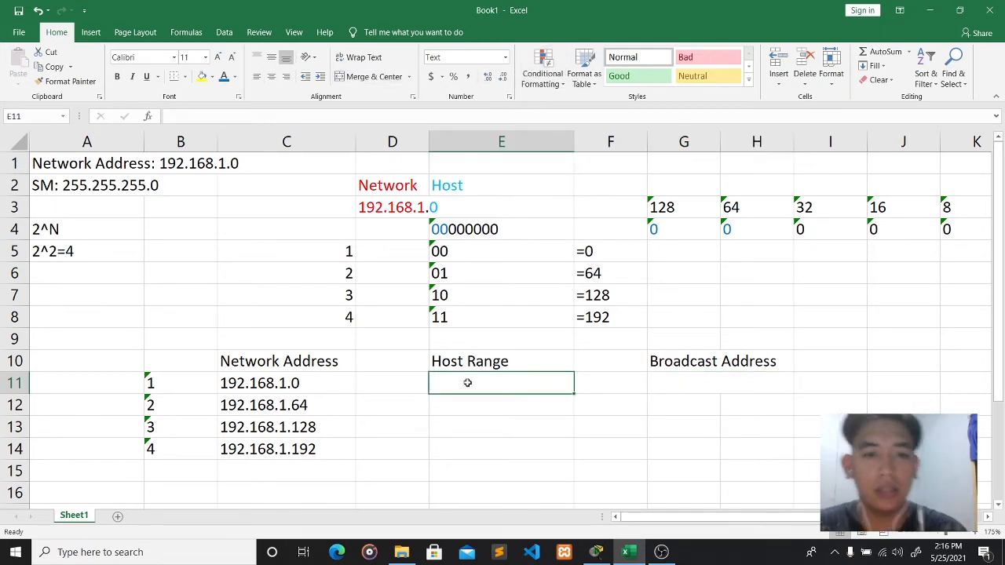
text(192)
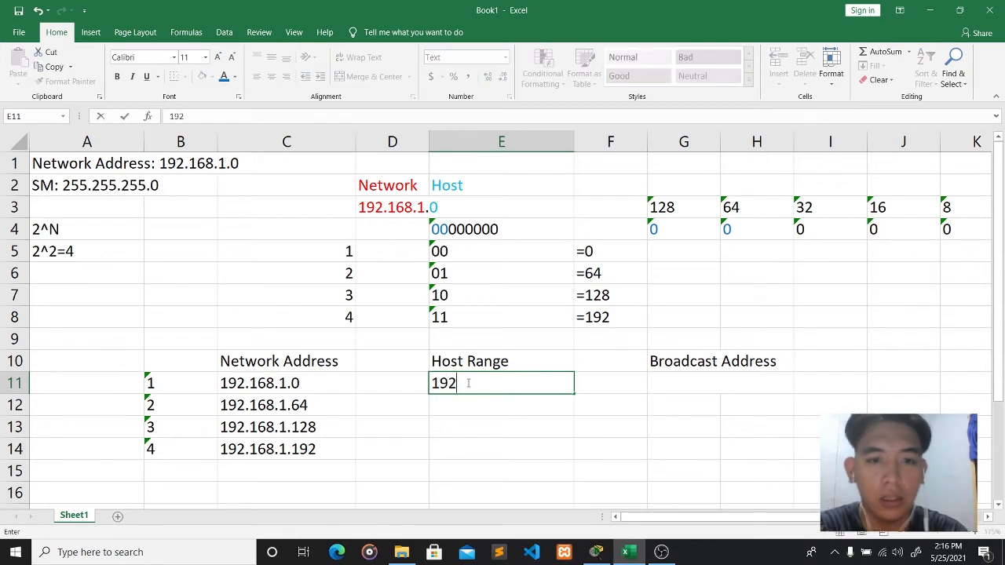
text(.168.1.1)
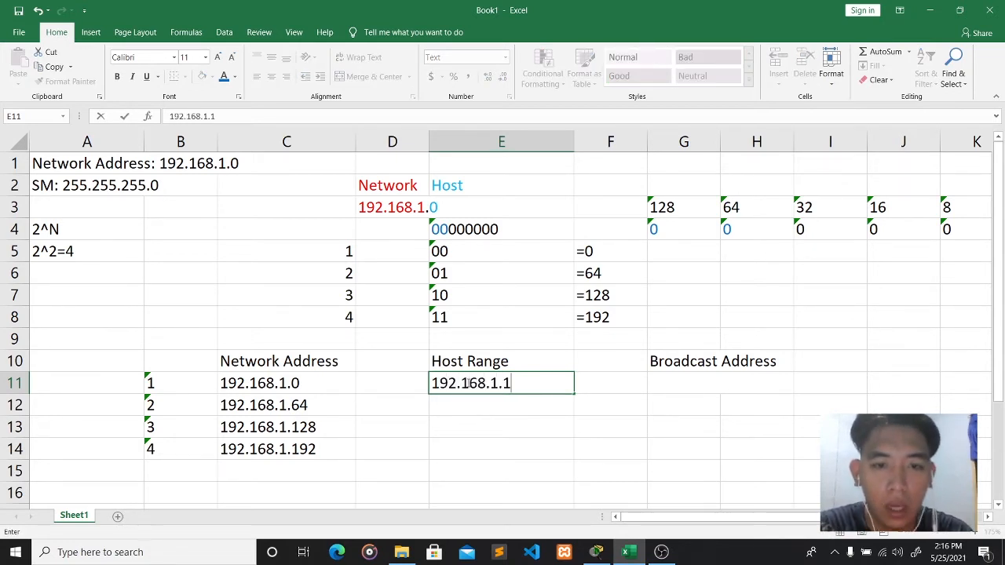
text( to 1)
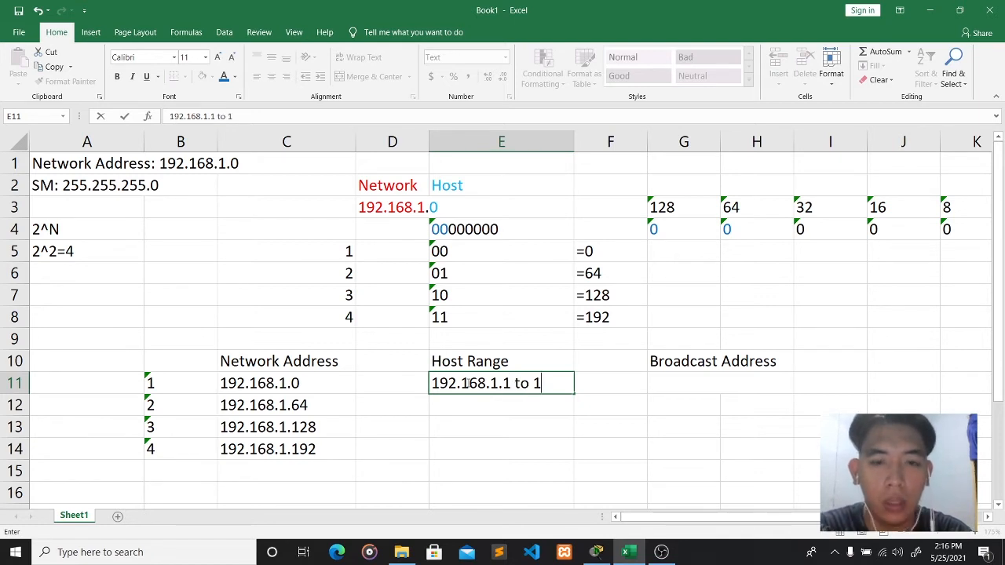
text(92.168)
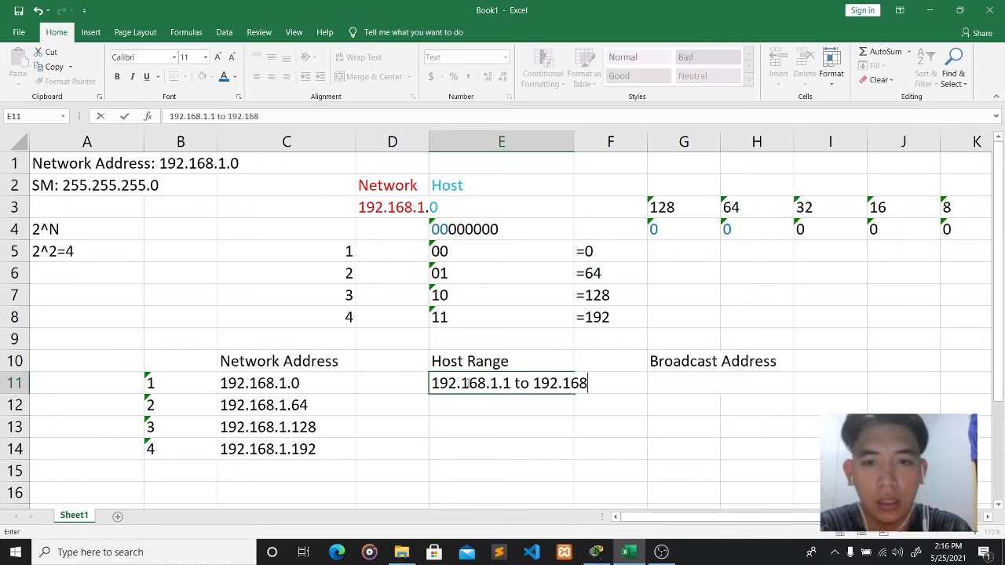
text(.1.62)
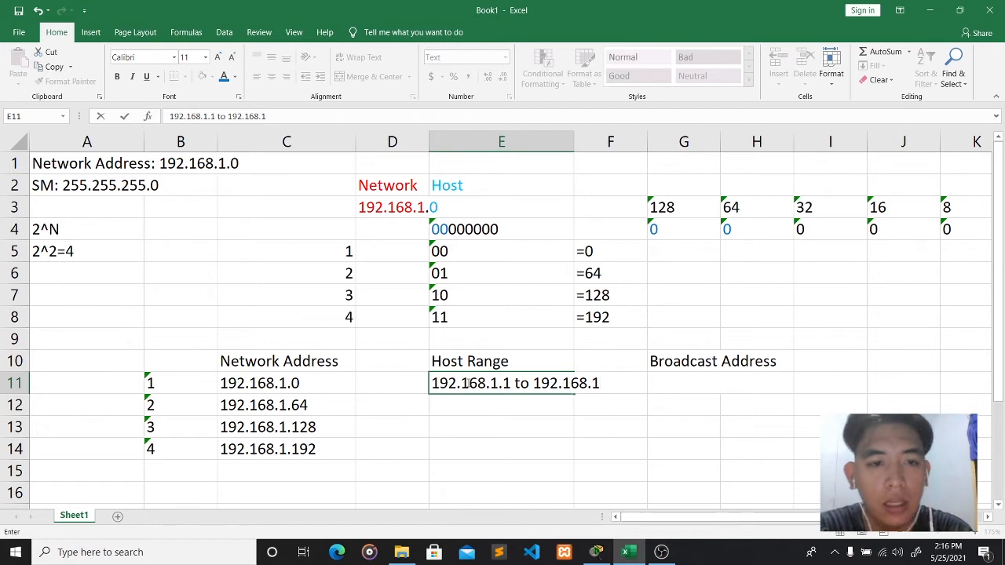
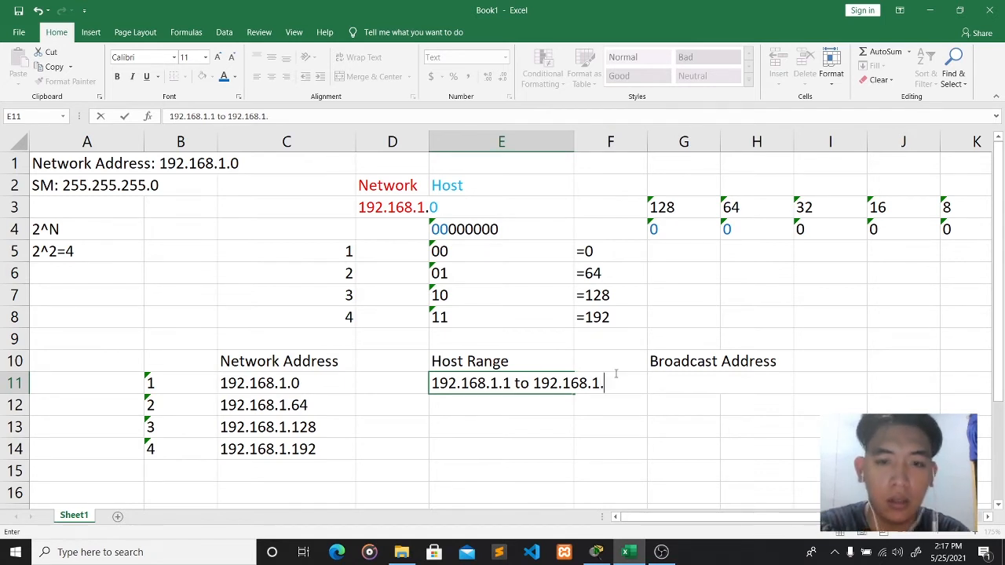
- Complete subnet 1's range as 192.168.1.1 to 192.168.1.62 and enter broadcast 192.168.1.63
text(62)
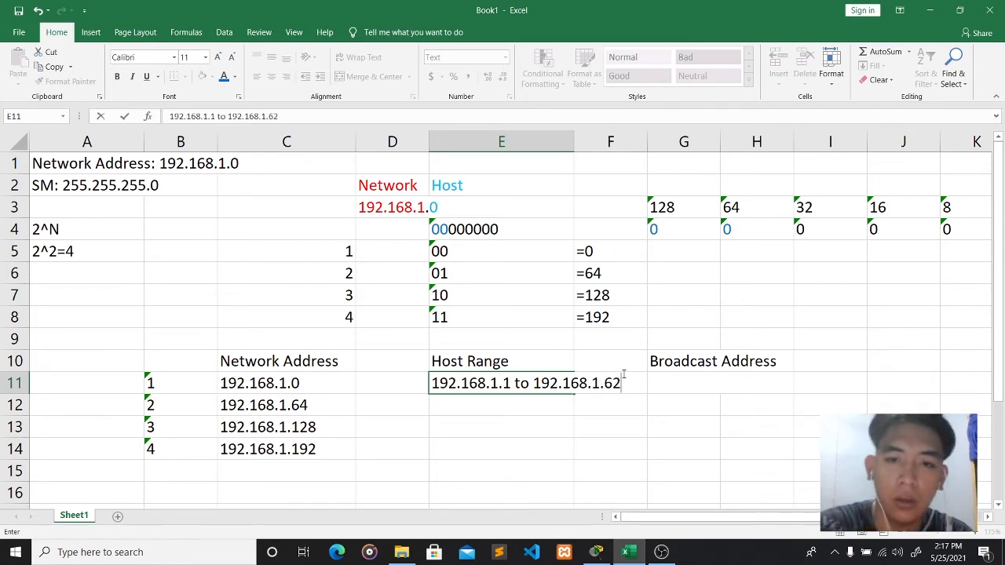
click(687, 384)
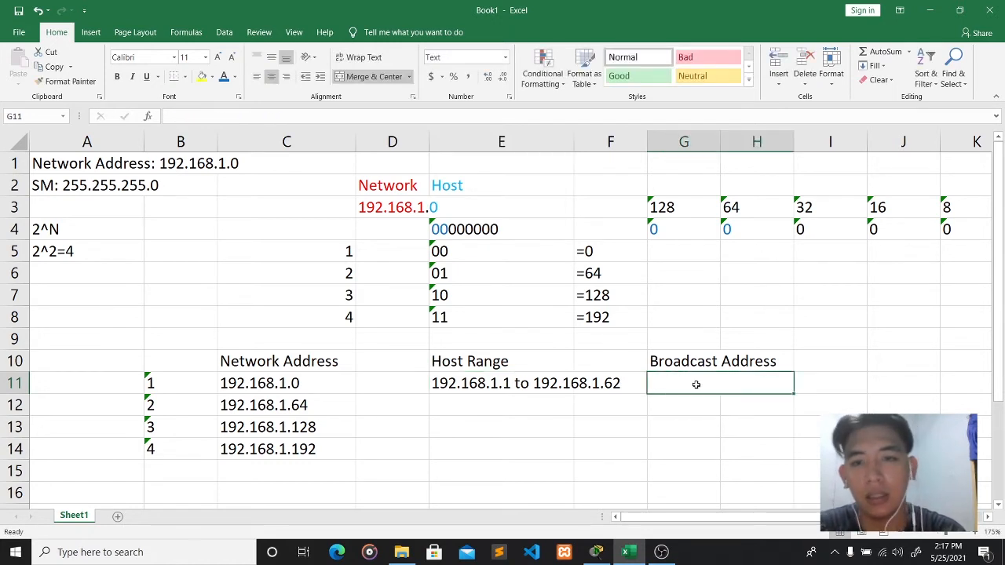
text(192.)
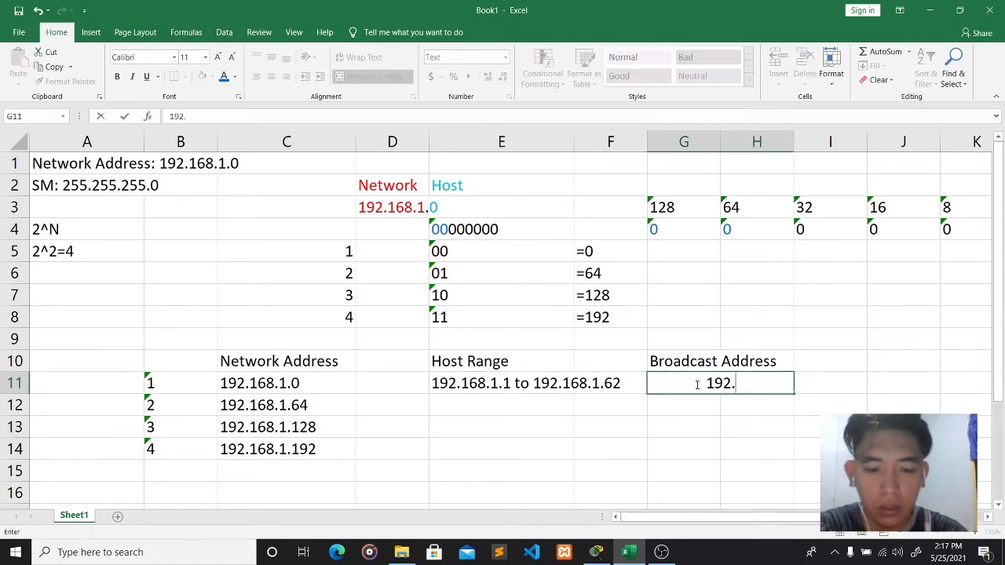
text(168.1.)
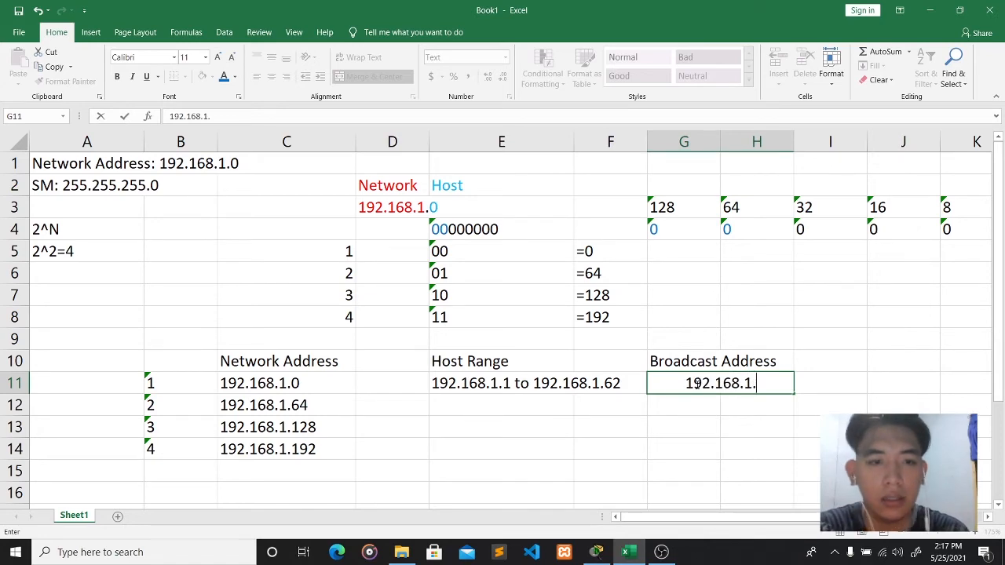
text(63)
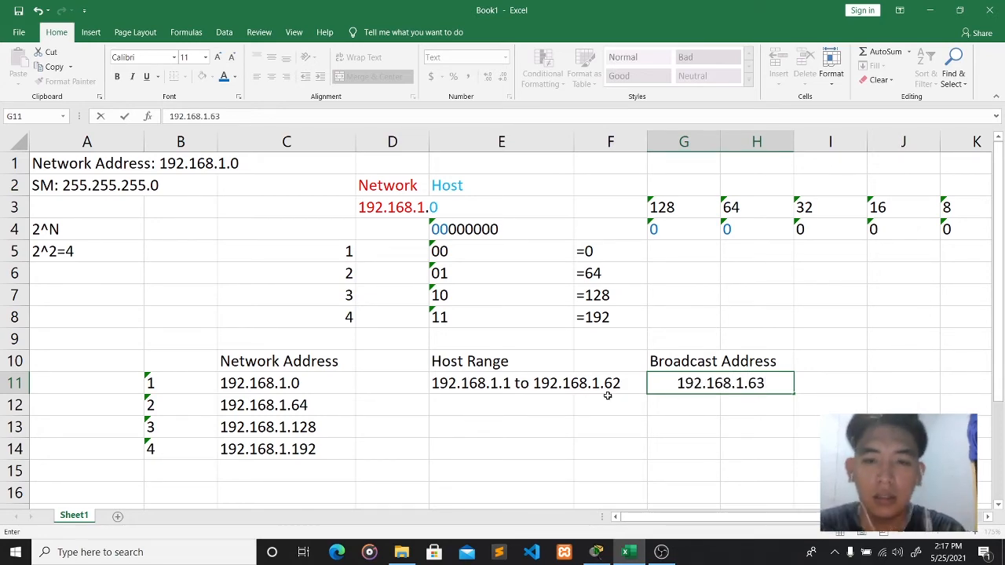
scroll(379, 383, down, 1)
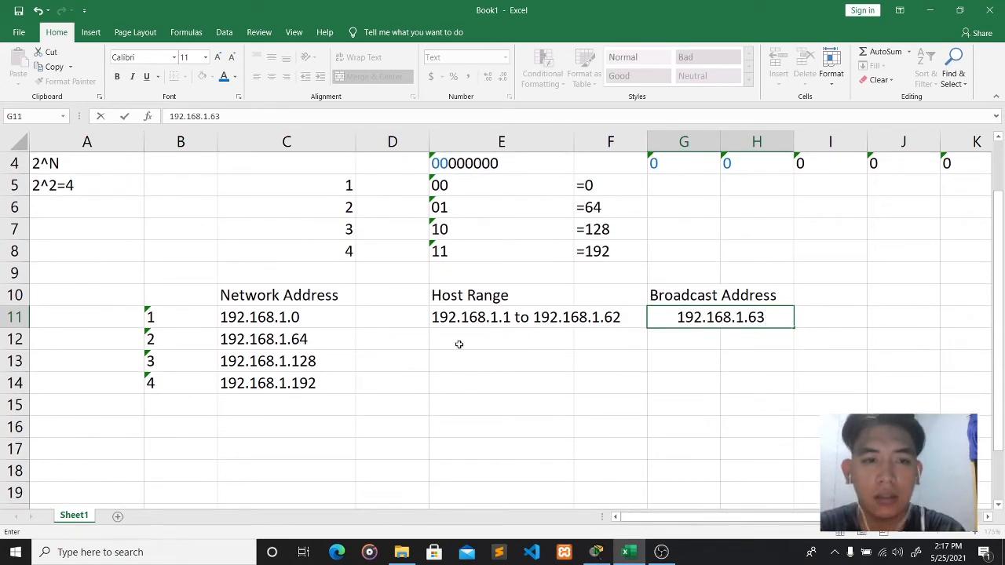
- Begin subnet 2's range with '192.168.1.65 -' and replace 'to' with '-' in subnet 1's range
click(454, 345)
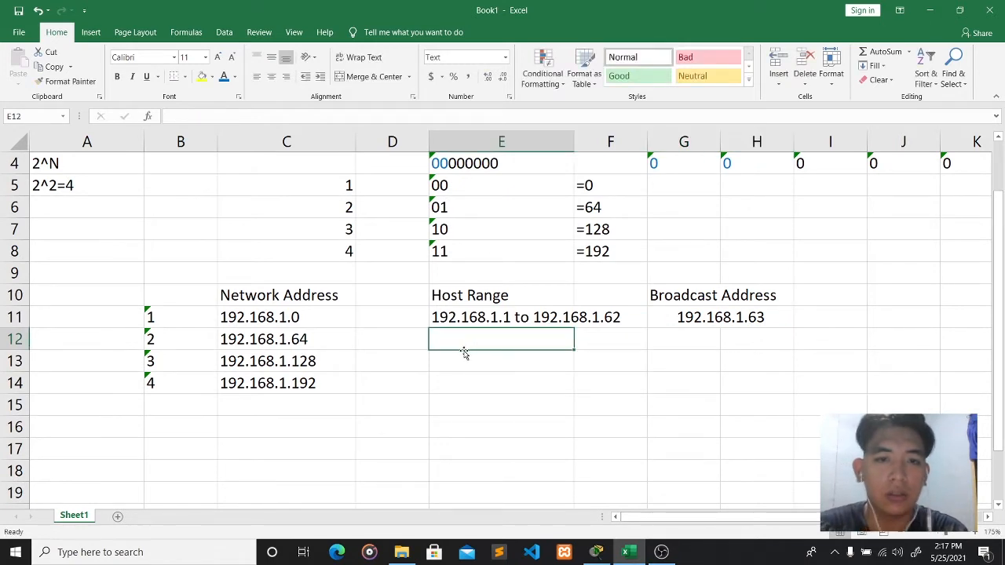
text(192)
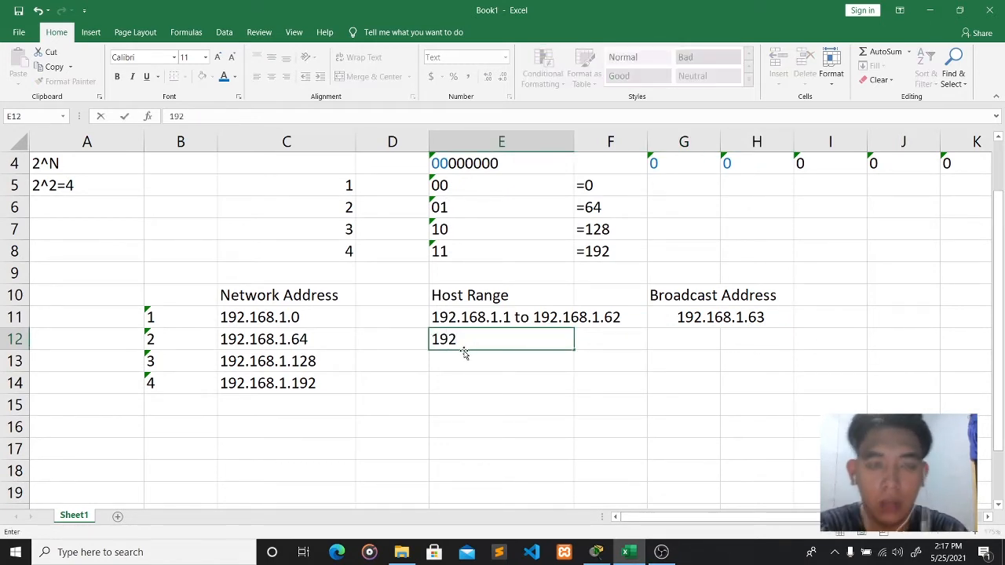
text(.168.1)
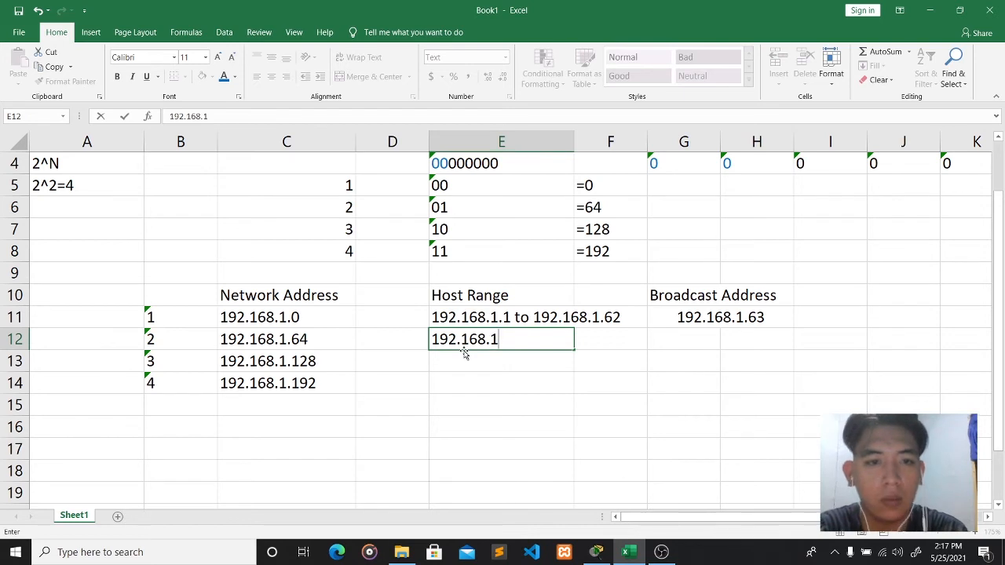
text(.65)
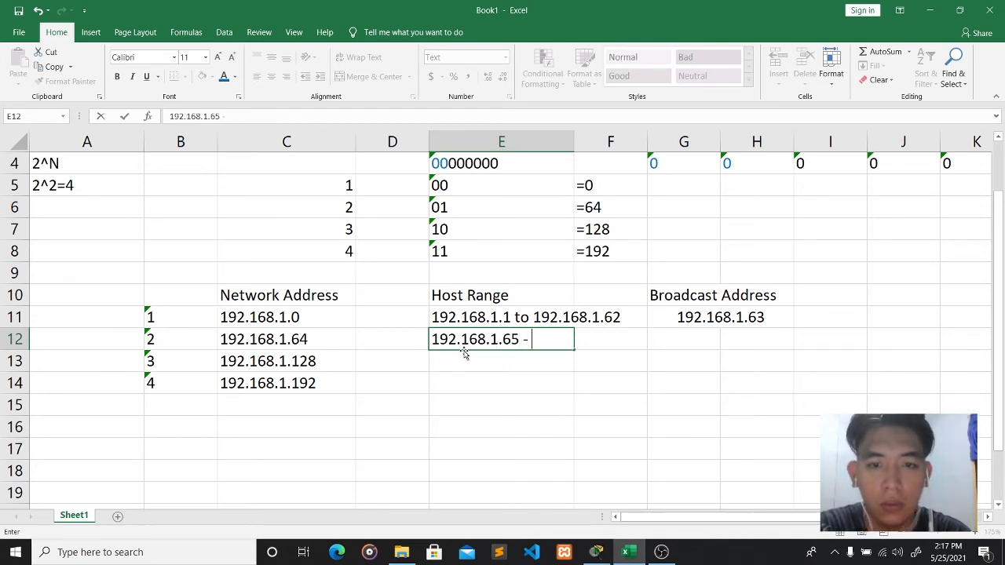
text( -)
click(532, 319)
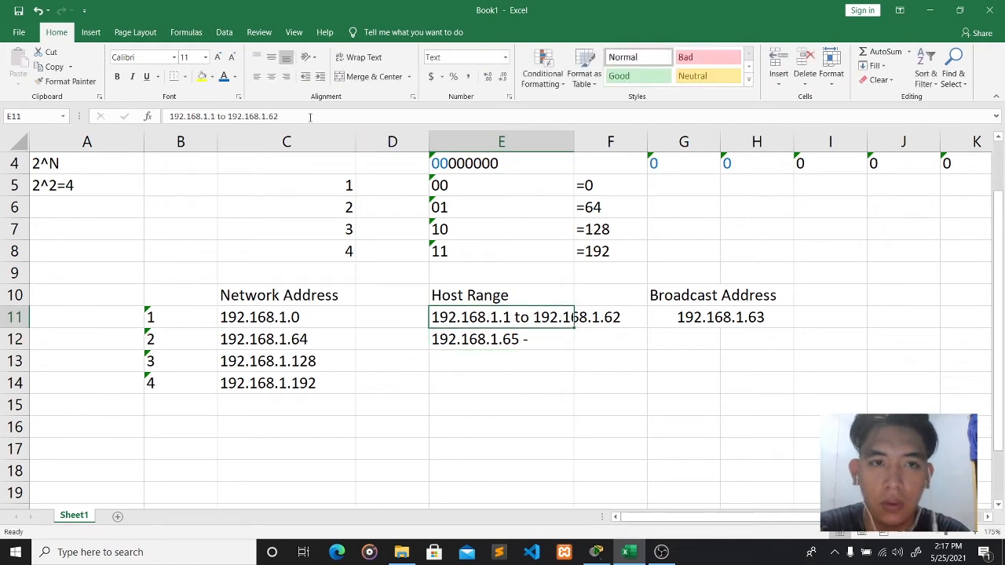
click(225, 115)
key(BackSpace)
key(BackSpace)
text(-)
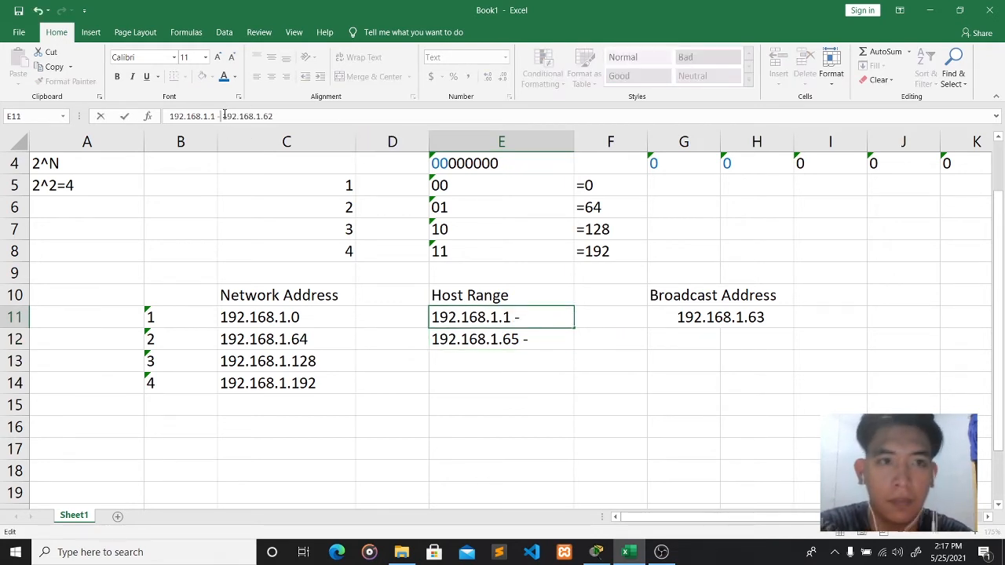
- Finish subnet 2's host range as 192.168.1.65 - 192.168.1.126
click(505, 346)
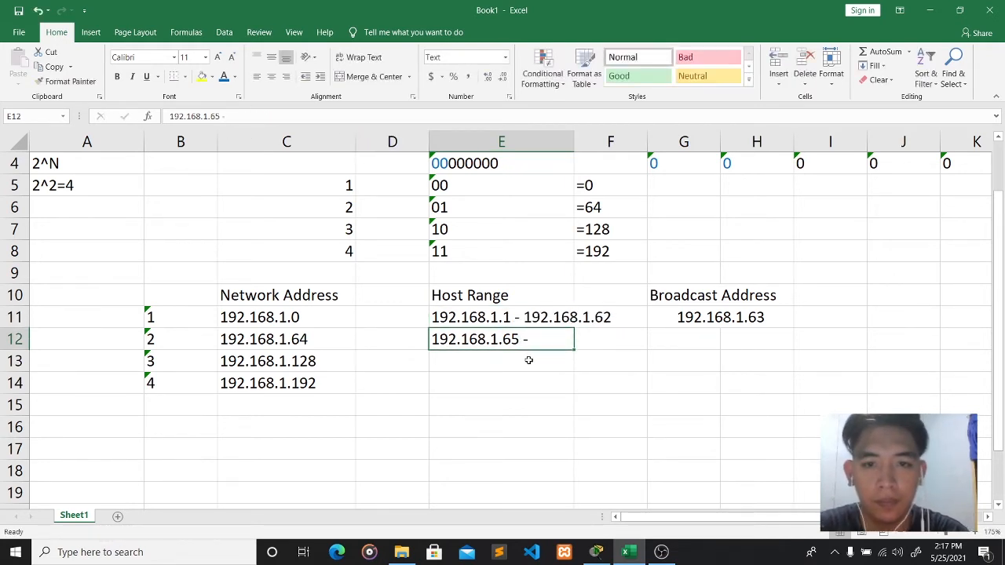
click(236, 116)
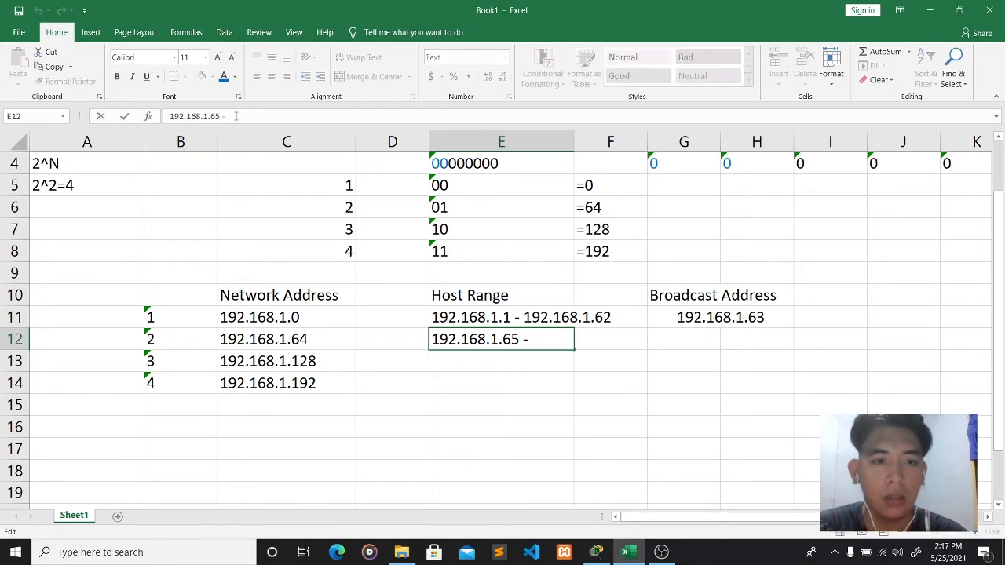
text(192)
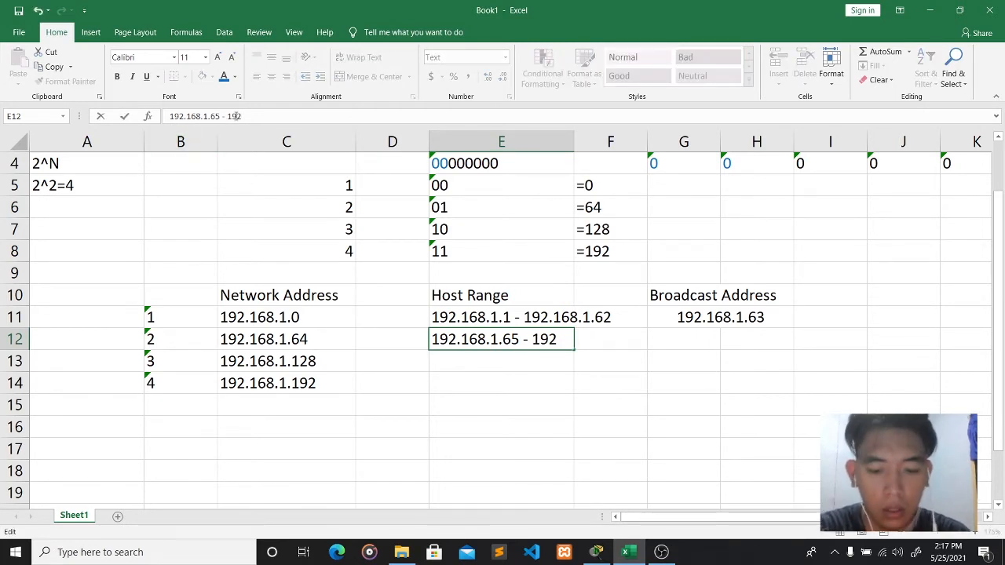
text(.168.1)
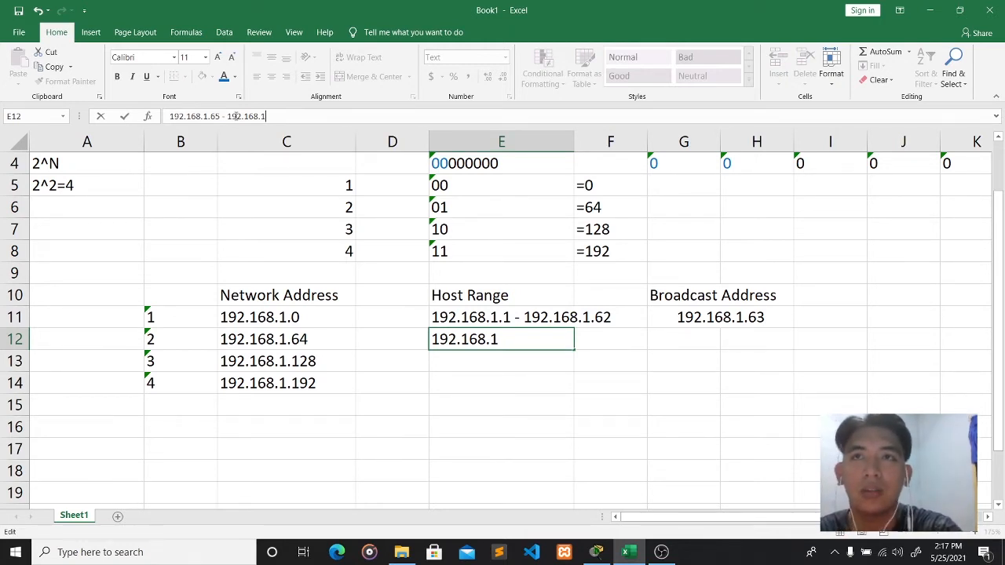
text(22)
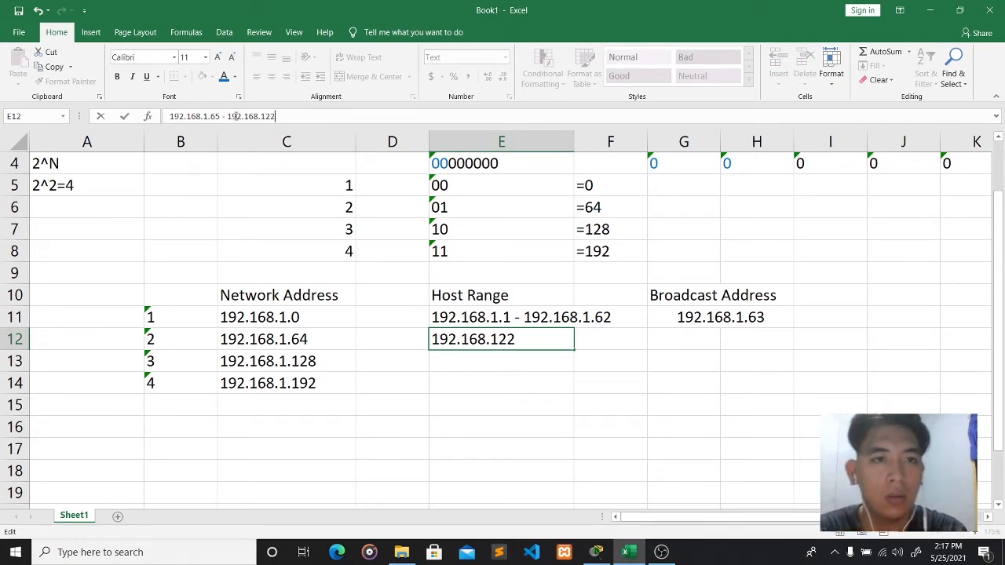
key(BackSpace)
key(BackSpace)
text(.126)
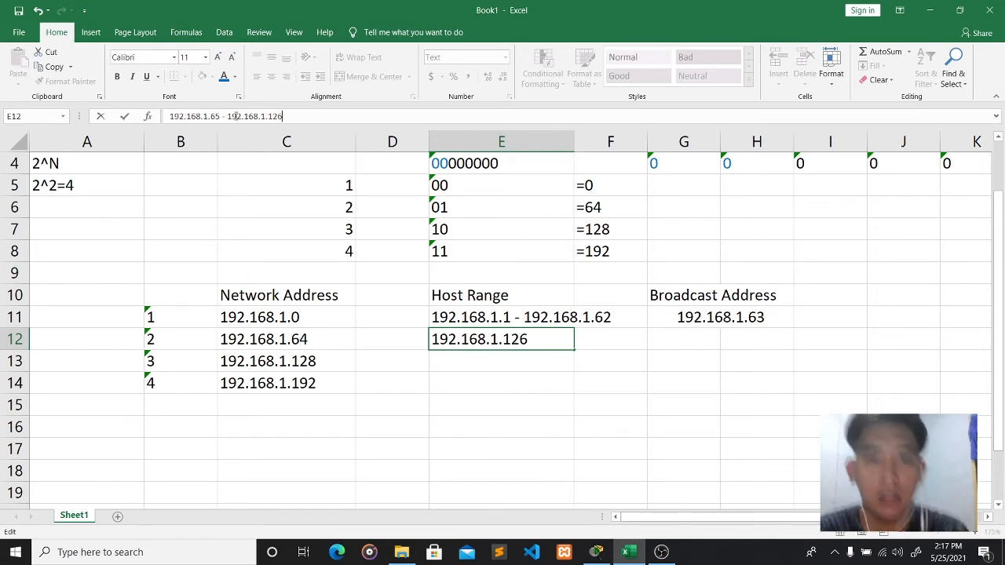
click(450, 362)
click(698, 344)
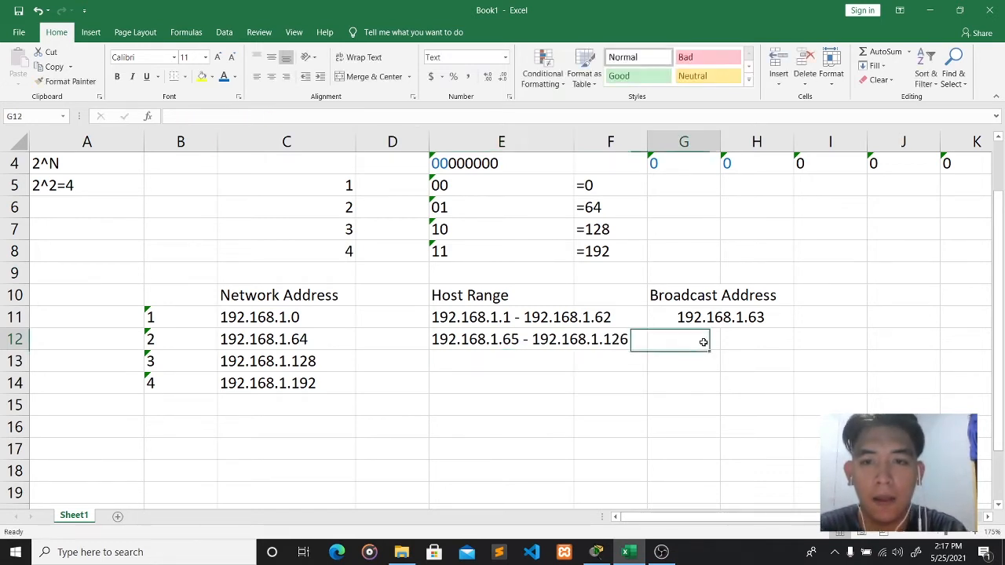
- Try merging the broadcast cells across rows 12–14, then undo the oversized merge
click(746, 346)
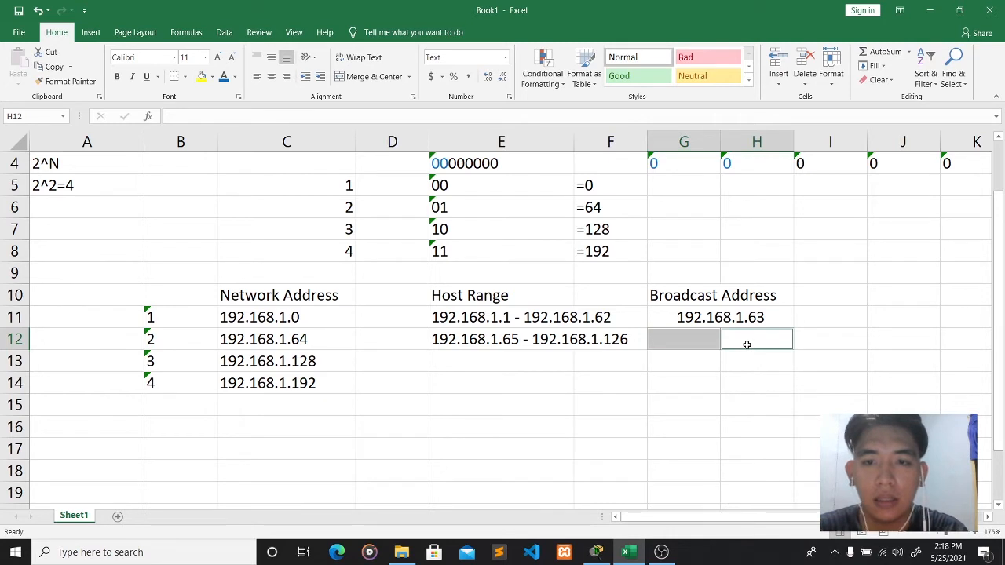
click(744, 355)
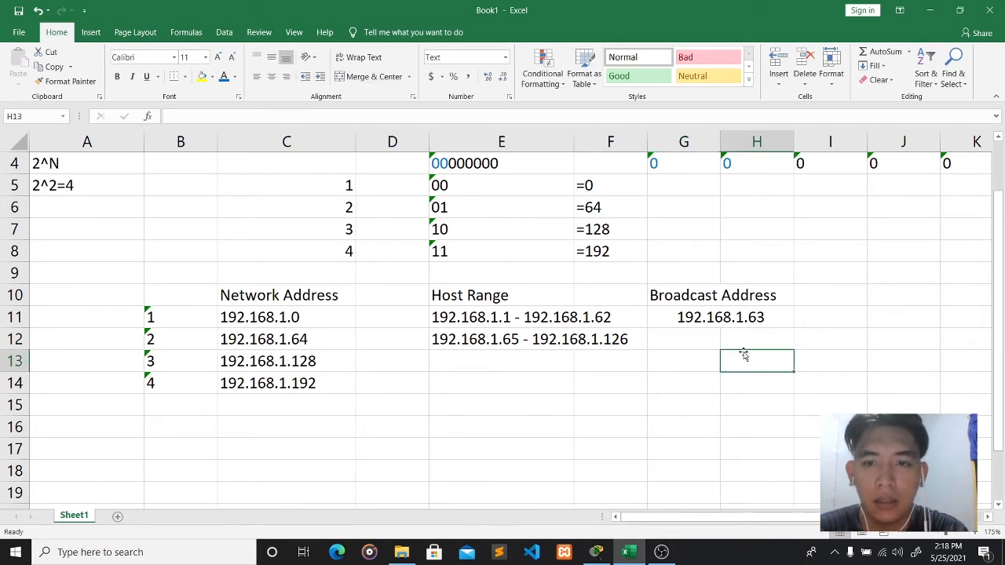
click(709, 340)
shift+click(737, 344)
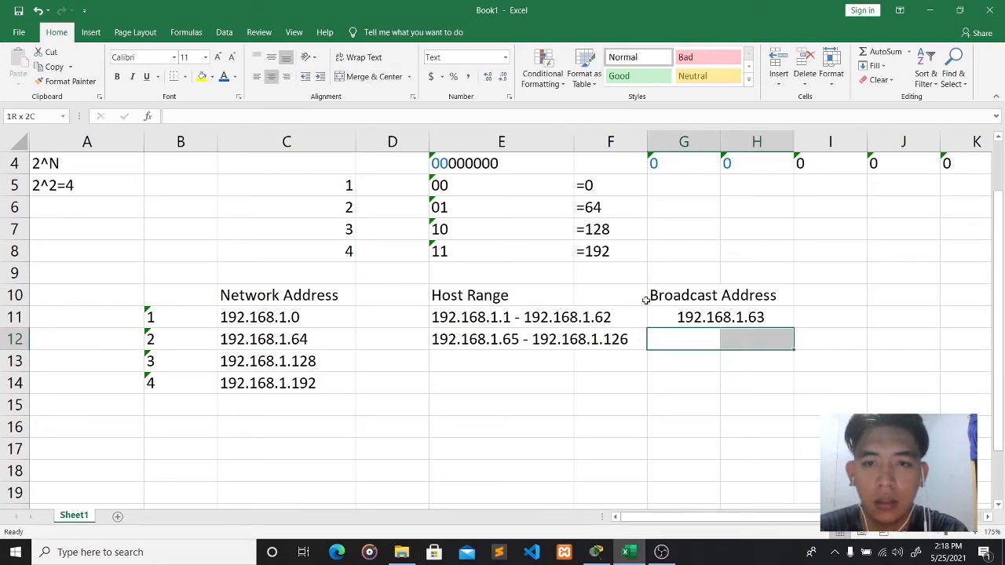
click(369, 76)
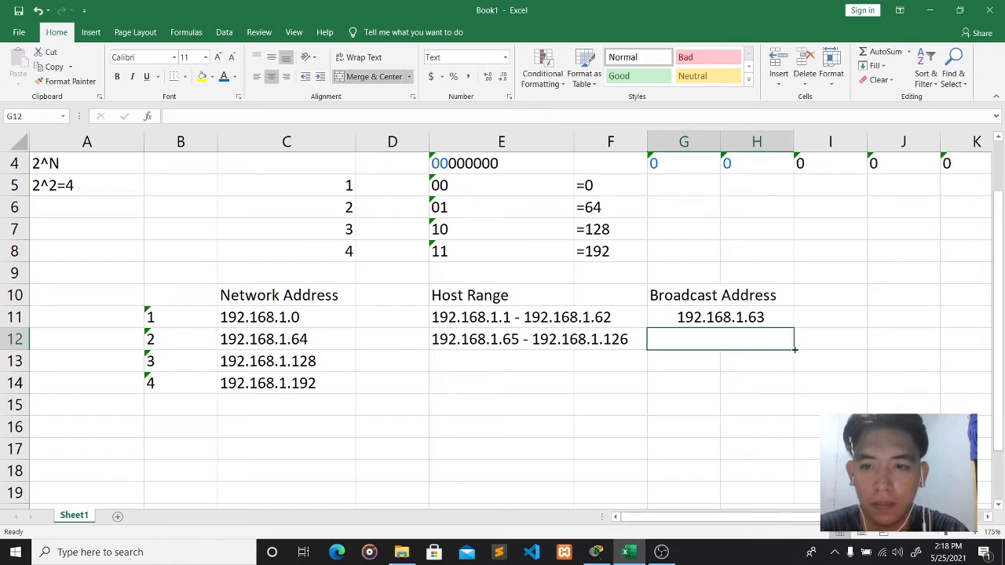
drag(795, 349, 790, 389)
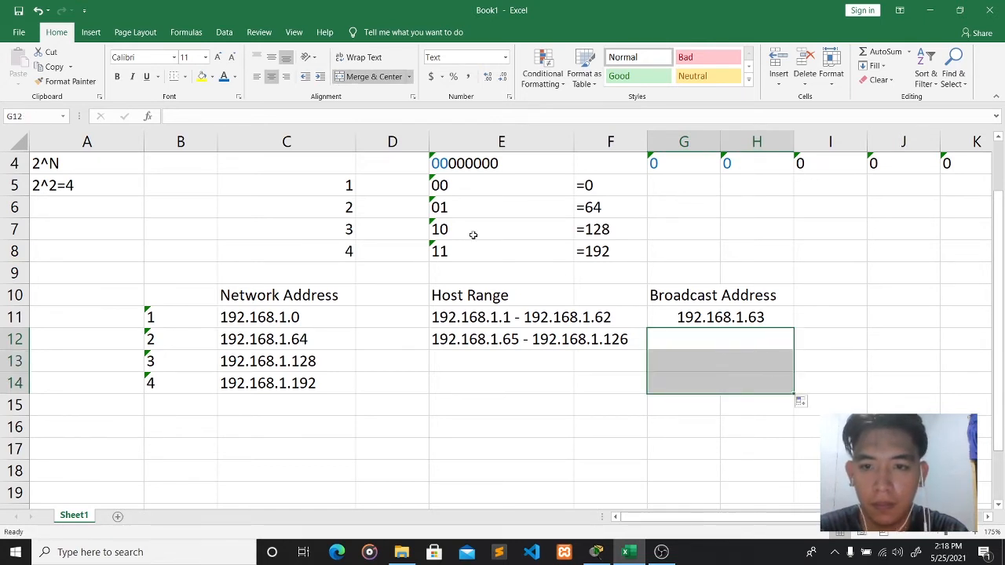
click(344, 77)
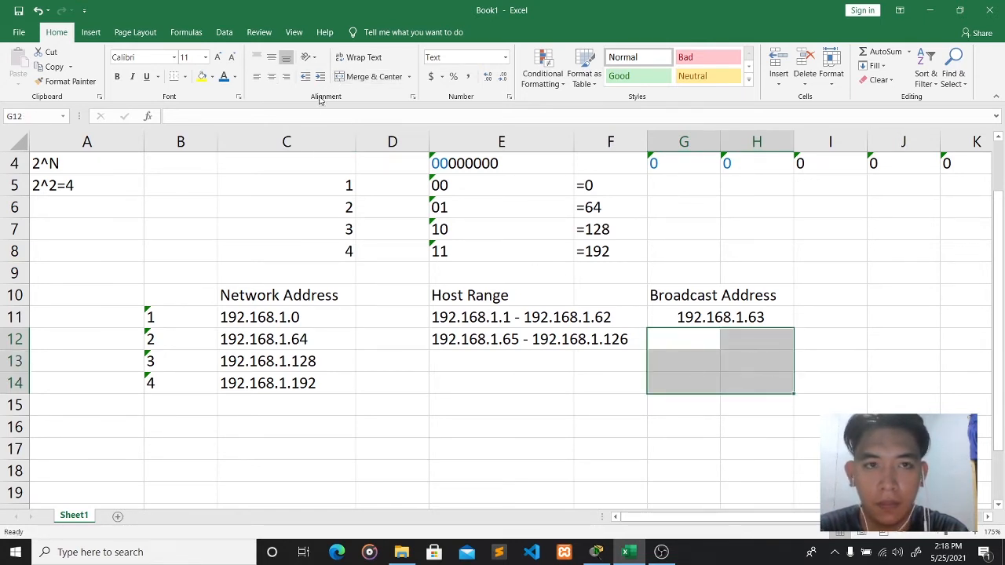
click(362, 76)
click(589, 384)
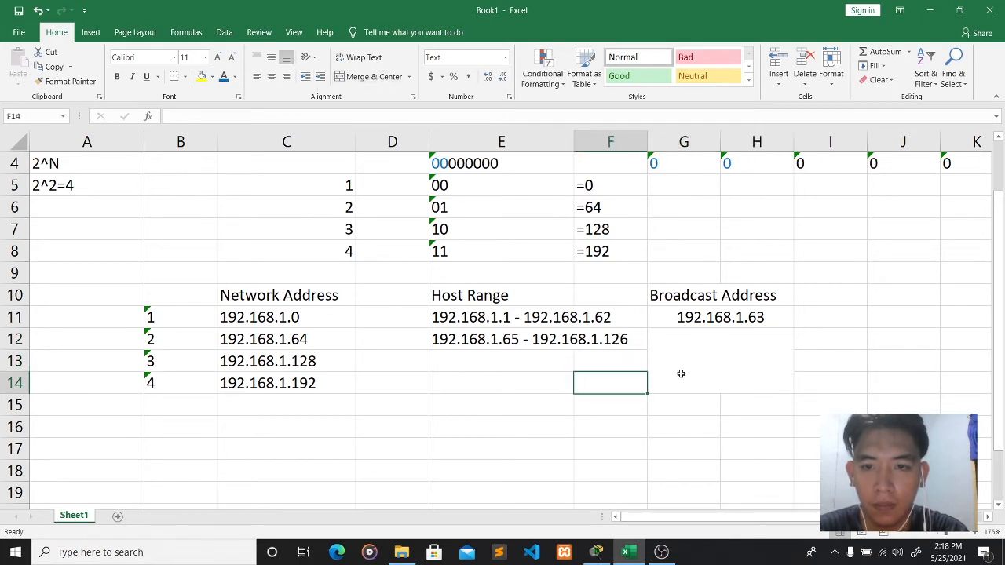
click(682, 345)
key(ctrl+z)
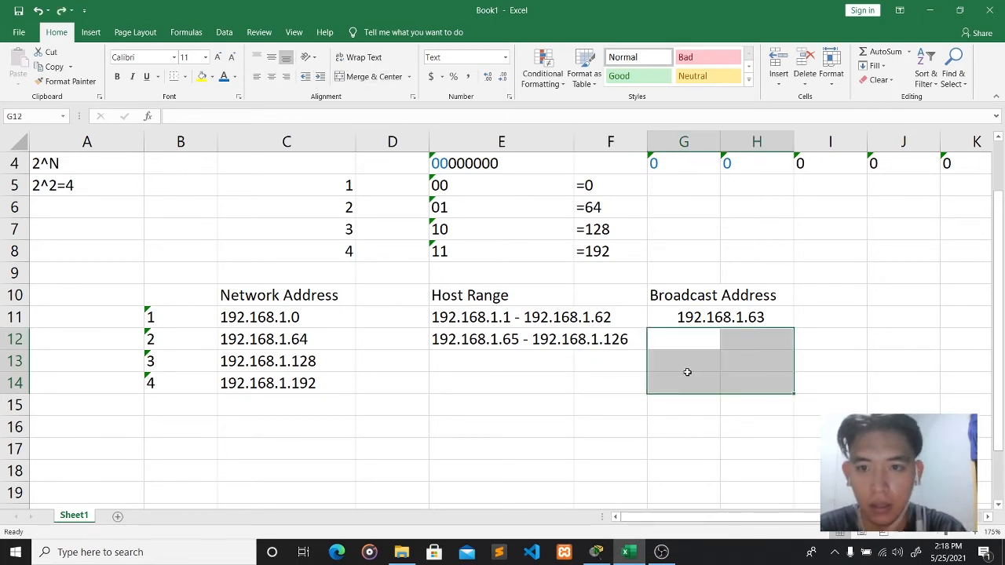
- Merge G12:H12 and enter broadcast address 192.168.1.127
click(674, 342)
shift+click(743, 343)
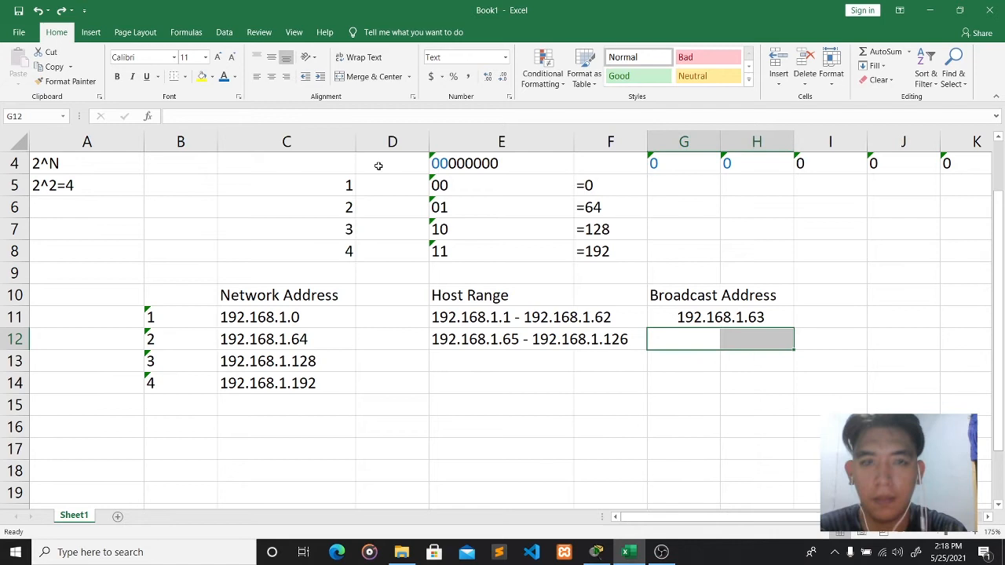
click(348, 79)
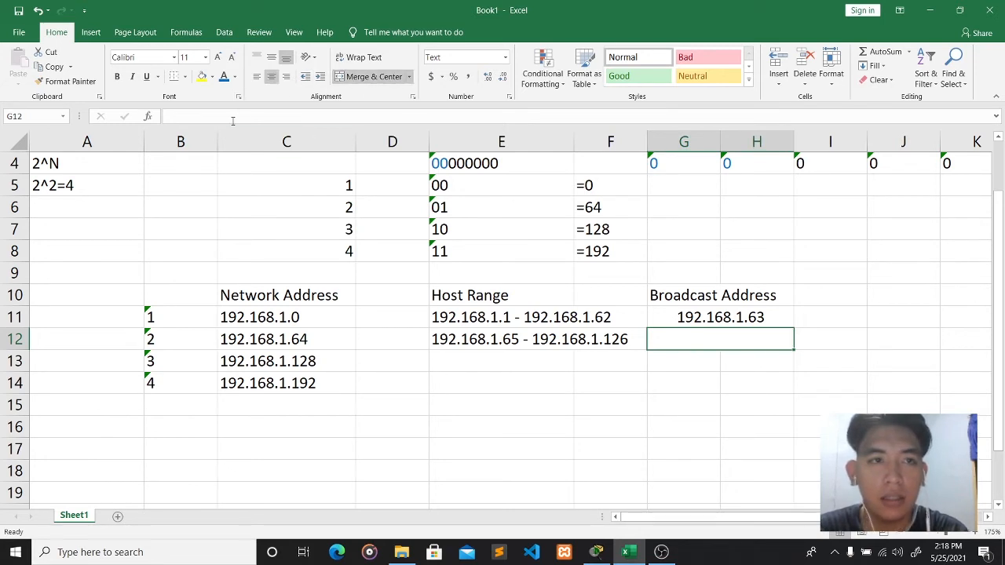
text(192.168)
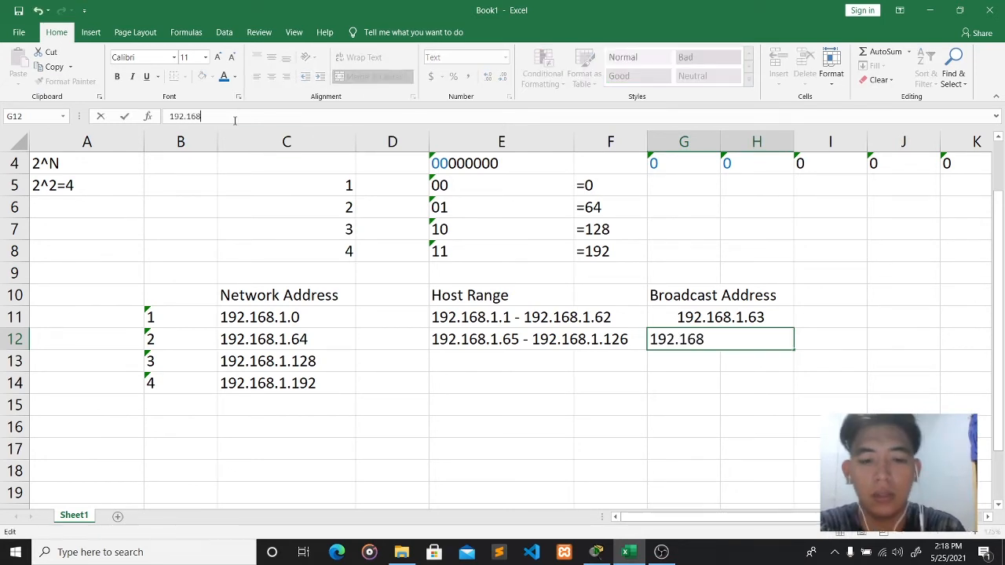
text(.1)
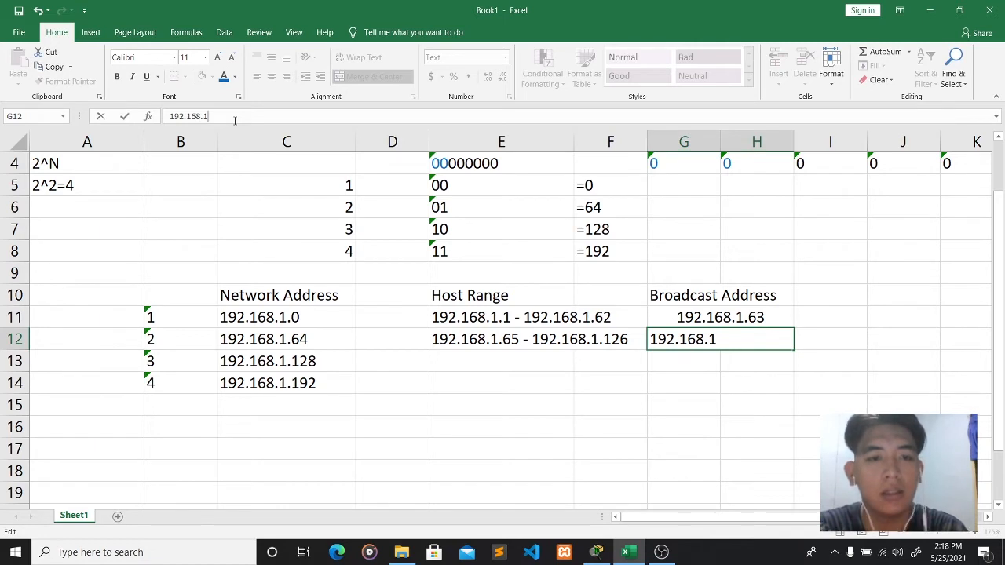
text(.)
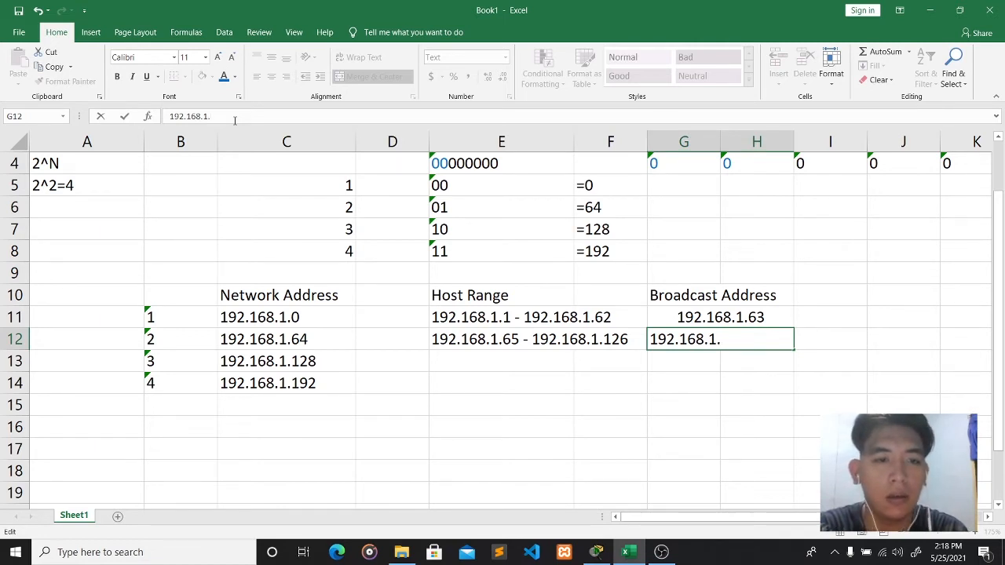
text(127)
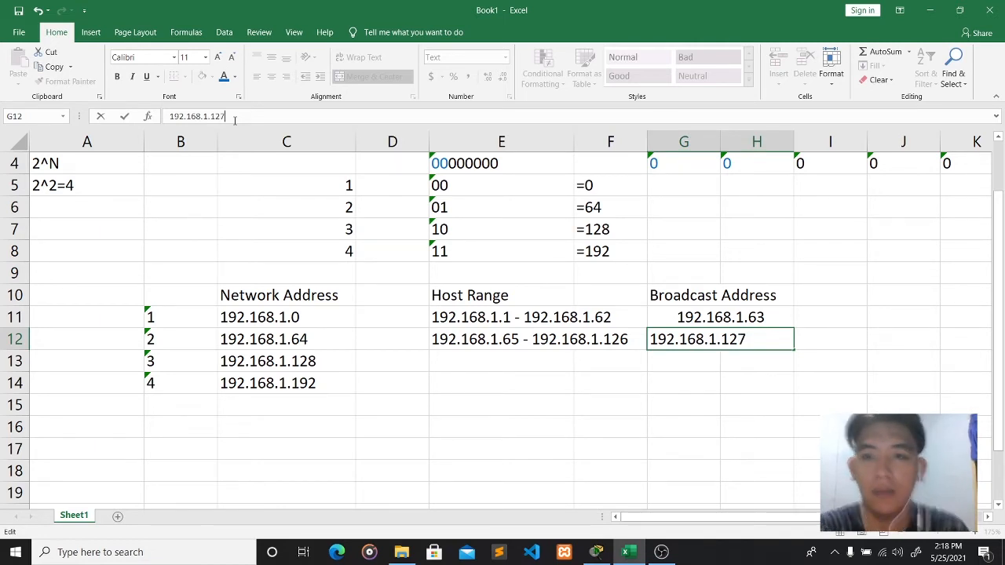
click(445, 358)
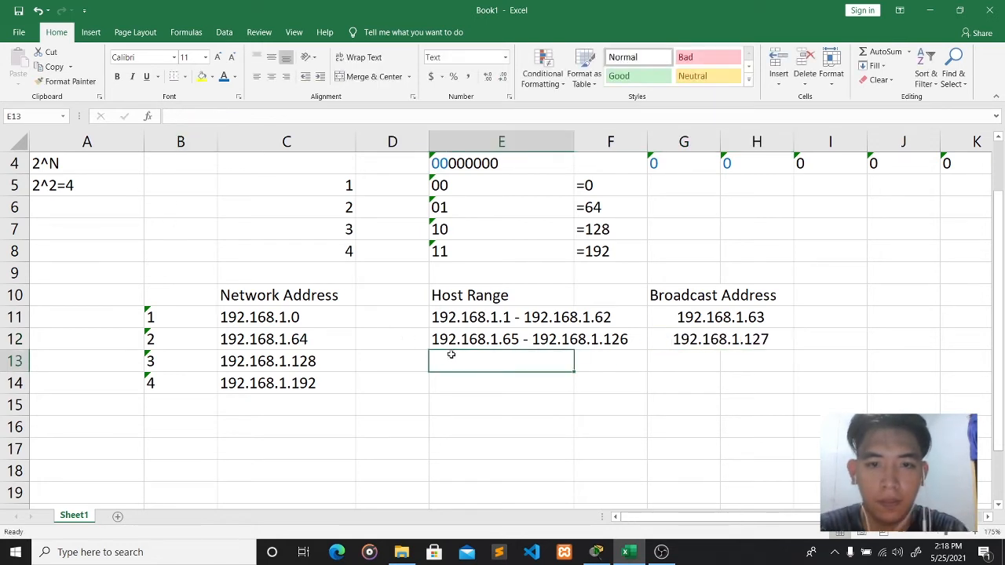
- Enter subnet 3's host range 192.168.1.129 - 192.168.1.190, correcting the final digit
text(192.)
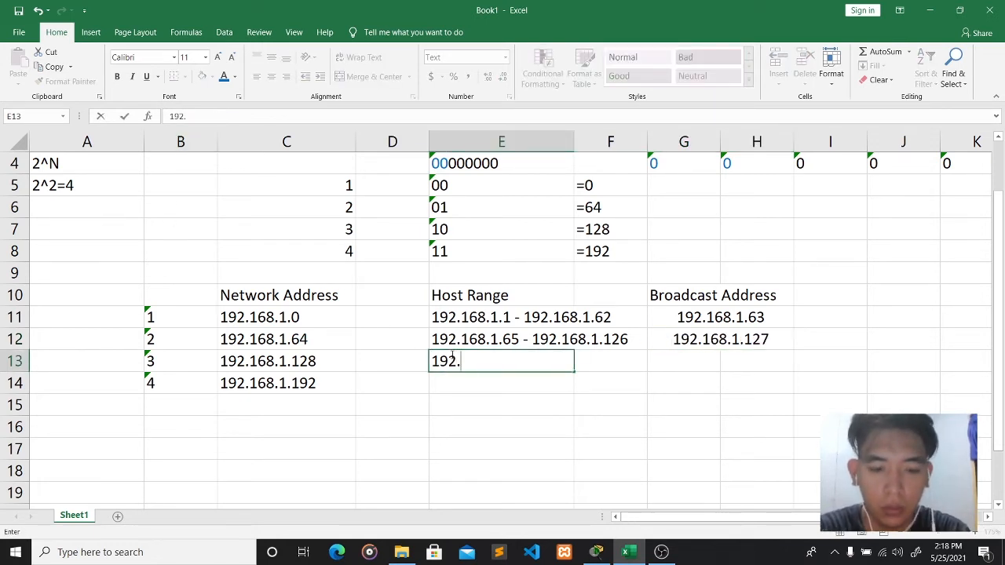
text(168.1)
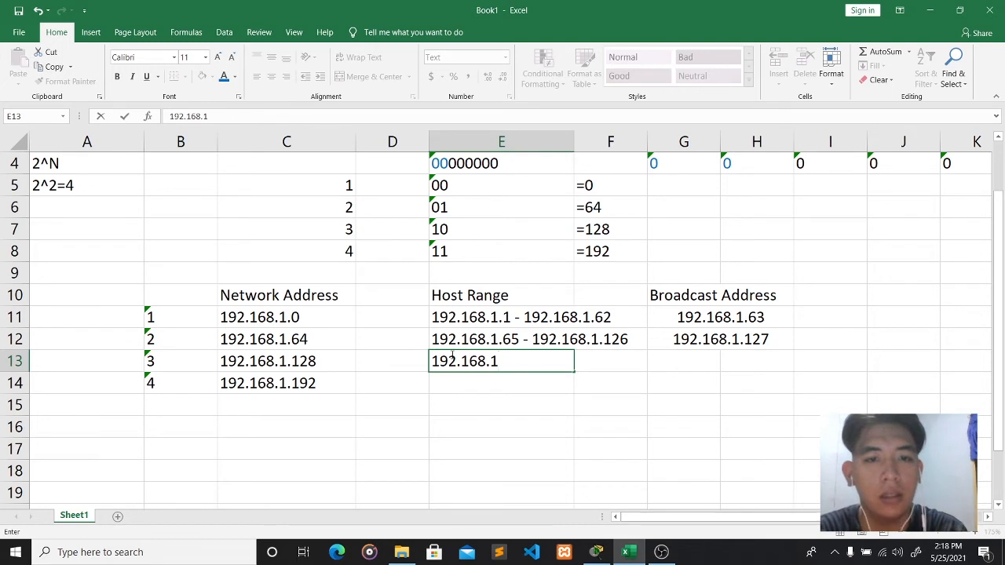
text(.)
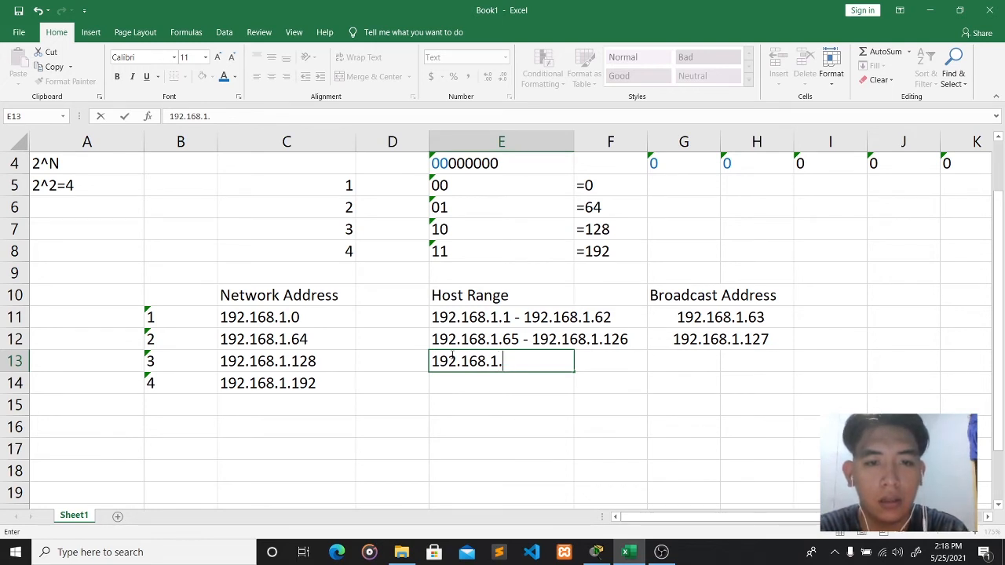
text(129)
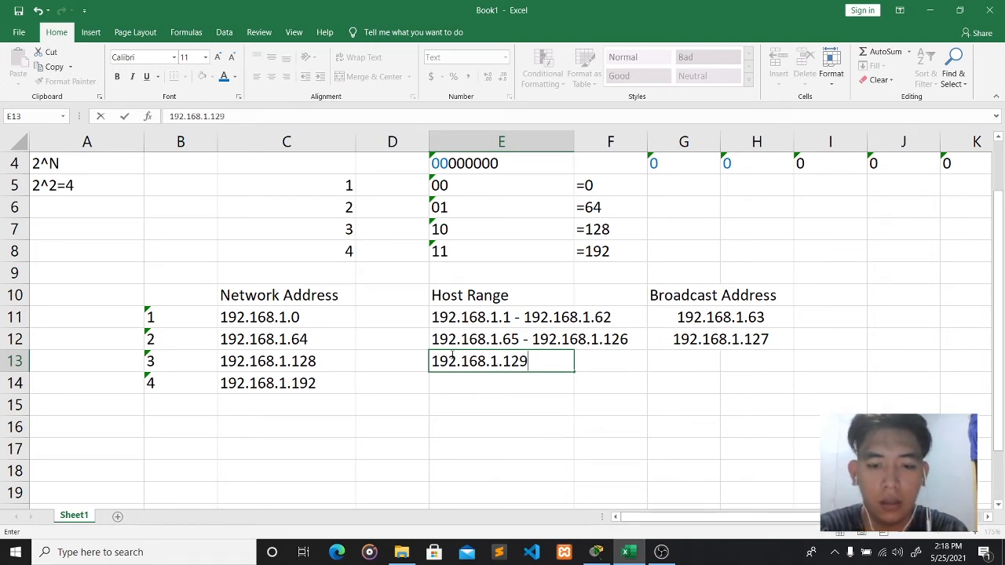
text( - 192)
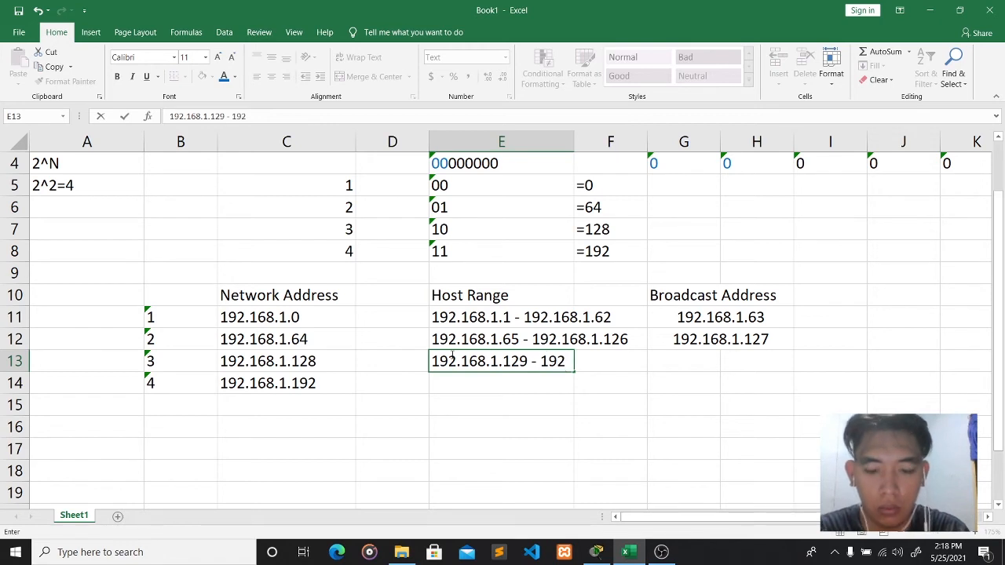
text(.168.1)
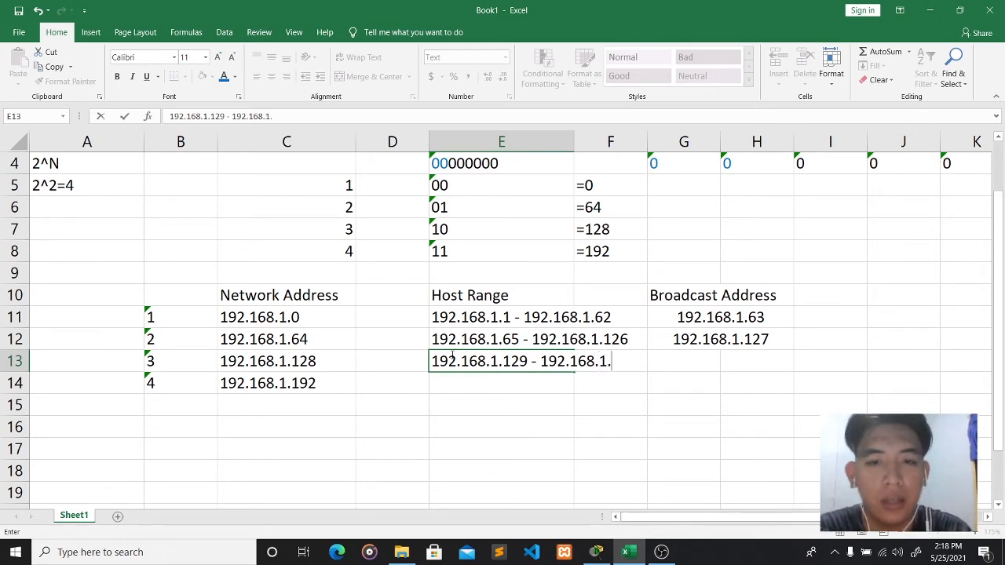
text(.19)
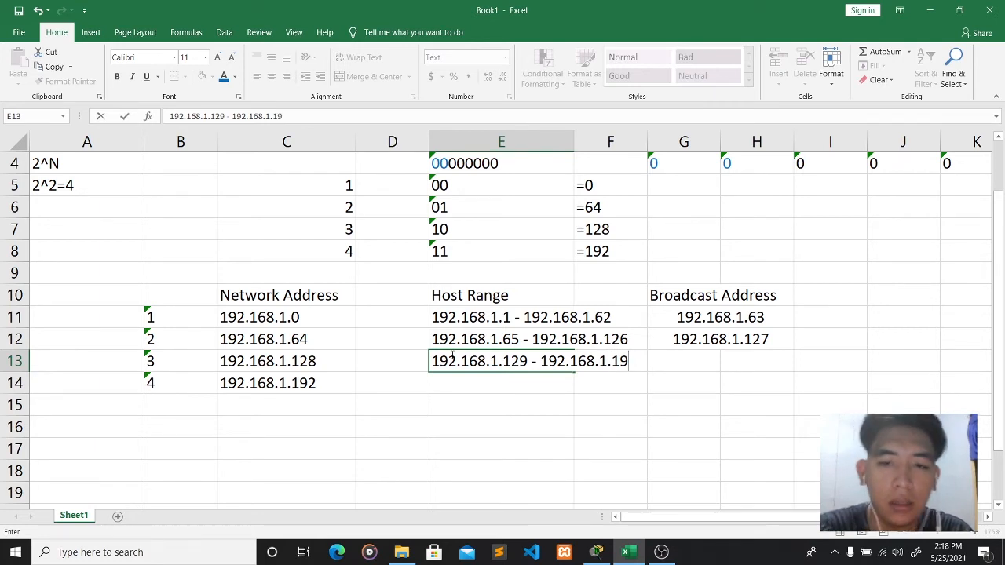
text(1)
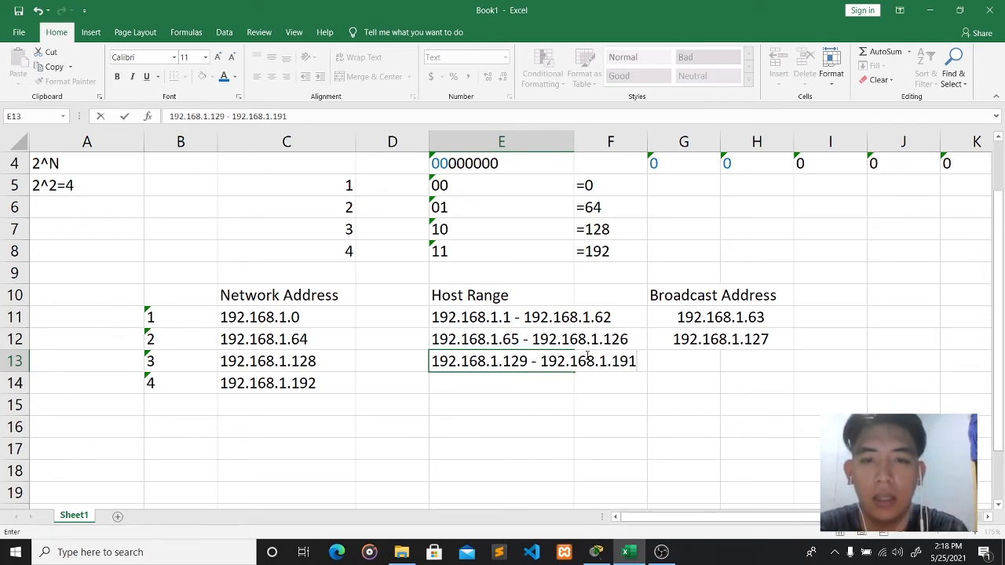
key(BackSpace)
text(0)
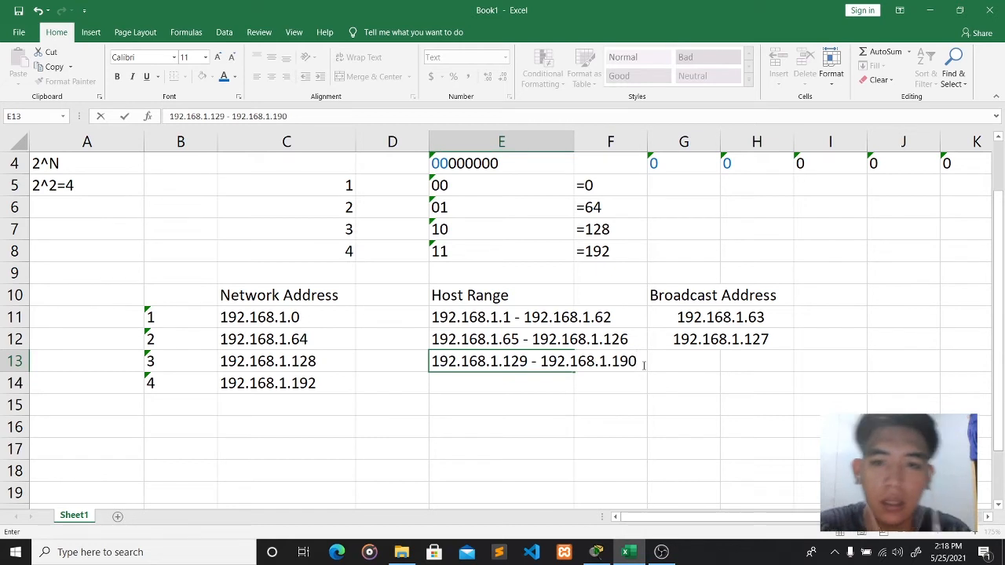
click(685, 360)
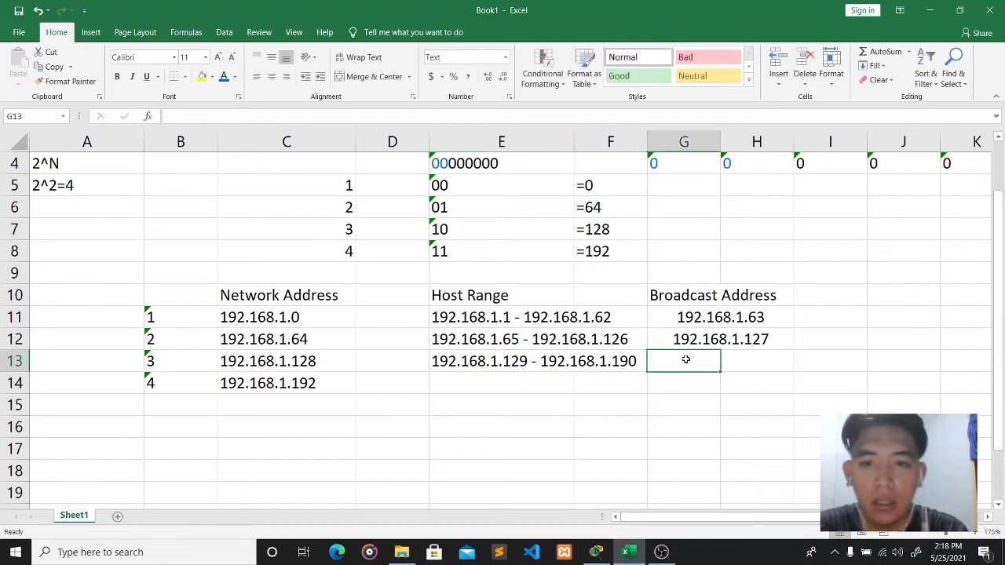
- Merge G13:H13 and type broadcast 192.168.1.191
shift+click(747, 362)
click(369, 76)
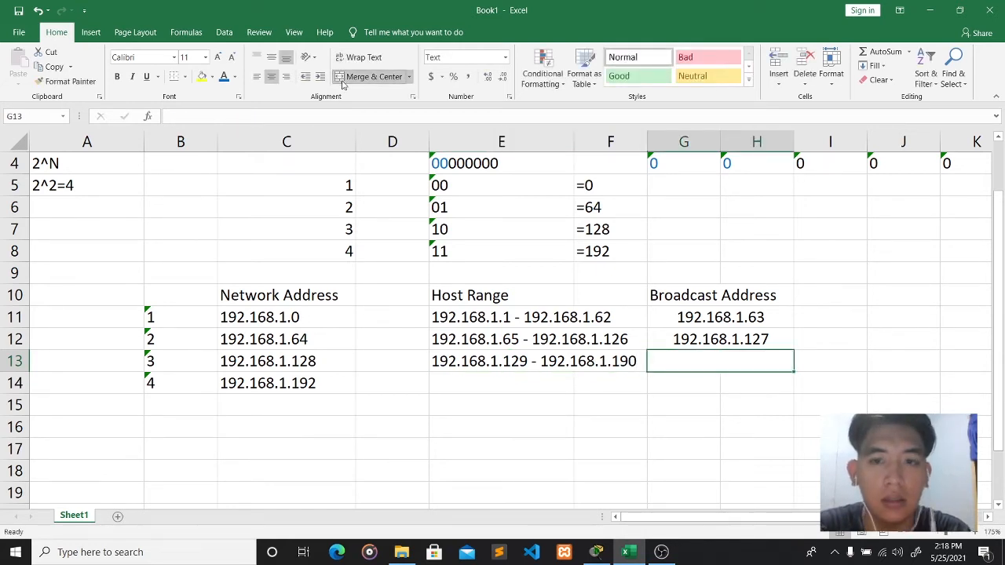
text(1)
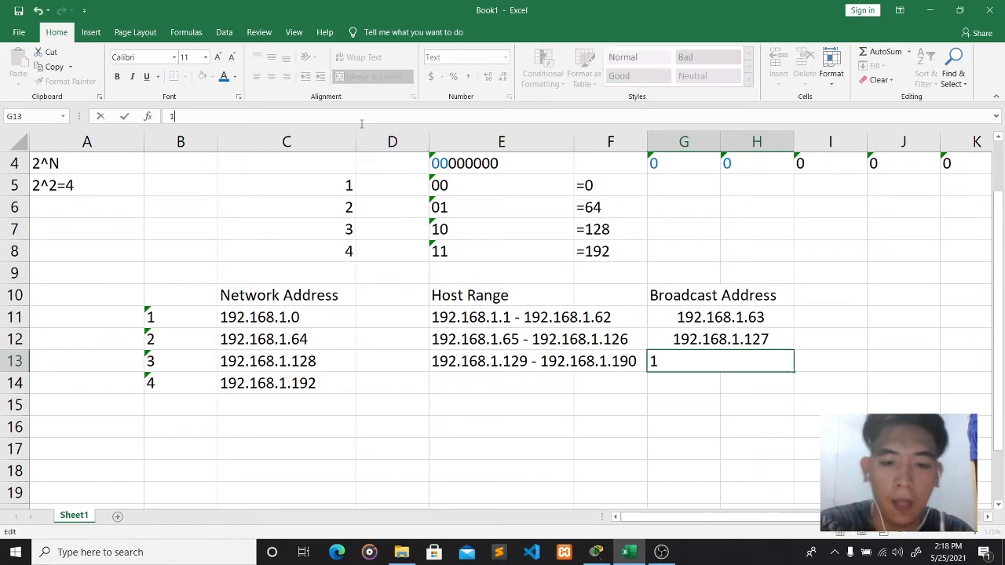
text(92.168.1.)
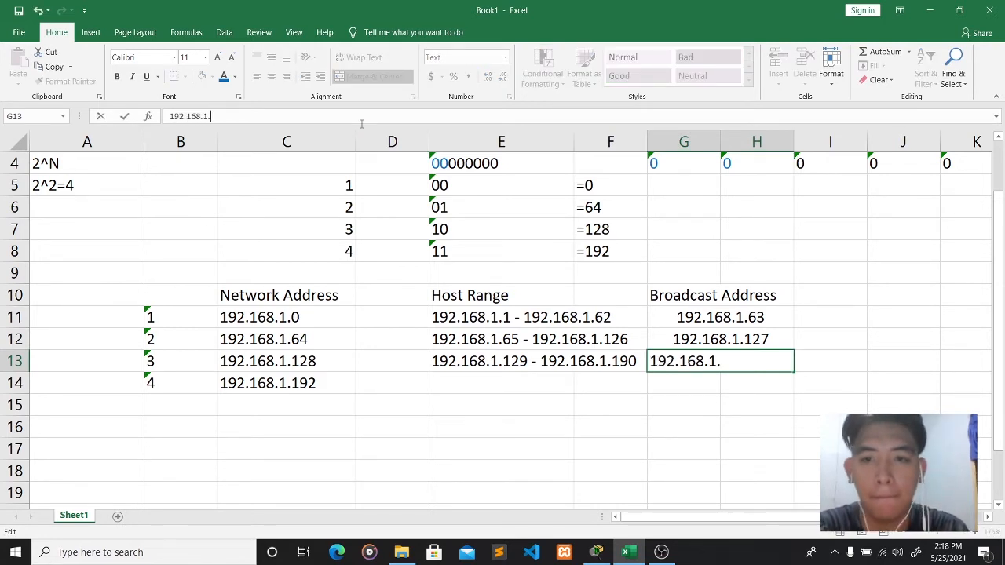
text(191)
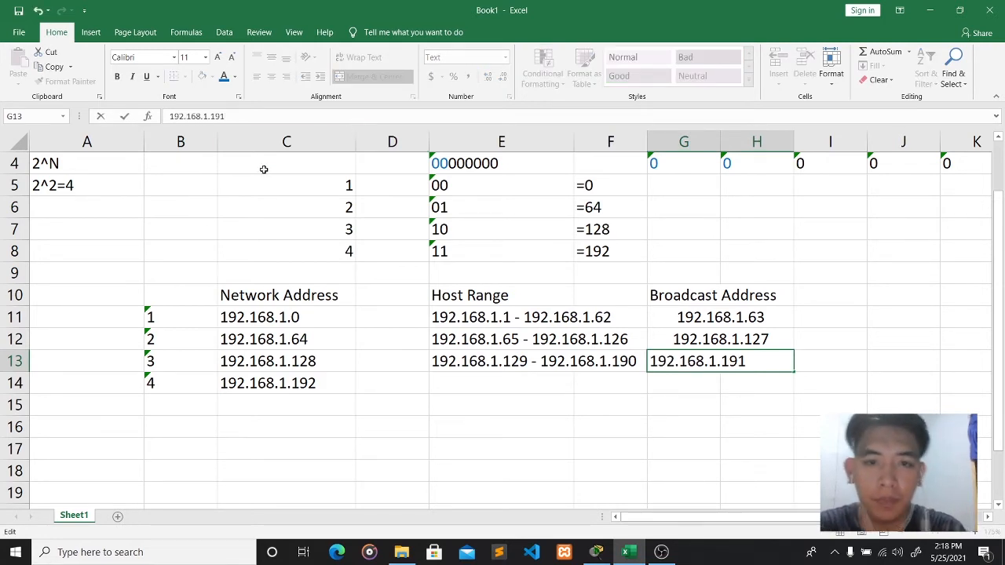
- Commit broadcast 192.168.1.191 and enter subnet 4's range 192.168.1.193 - 192.168.1.254
click(496, 379)
click(276, 114)
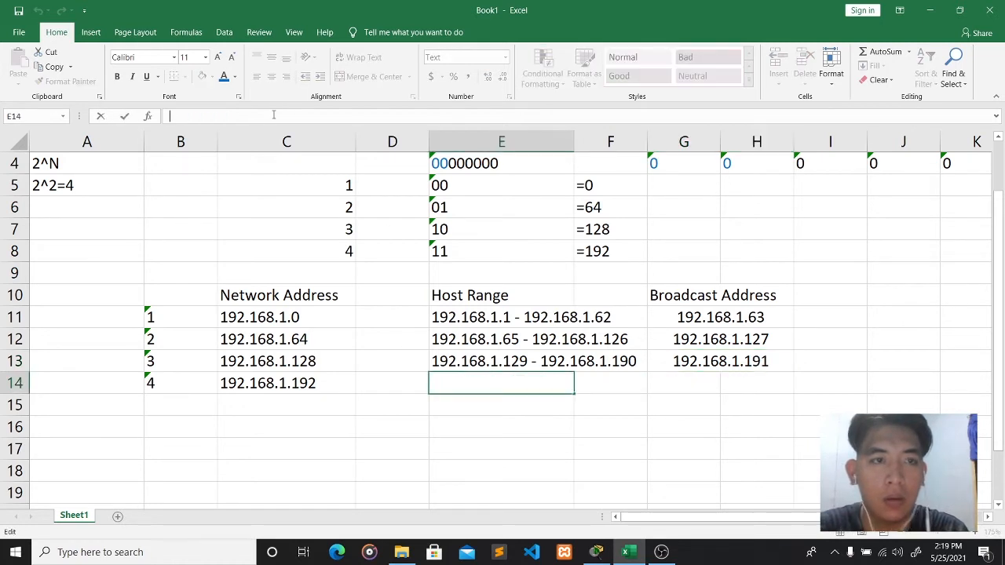
text(192.16)
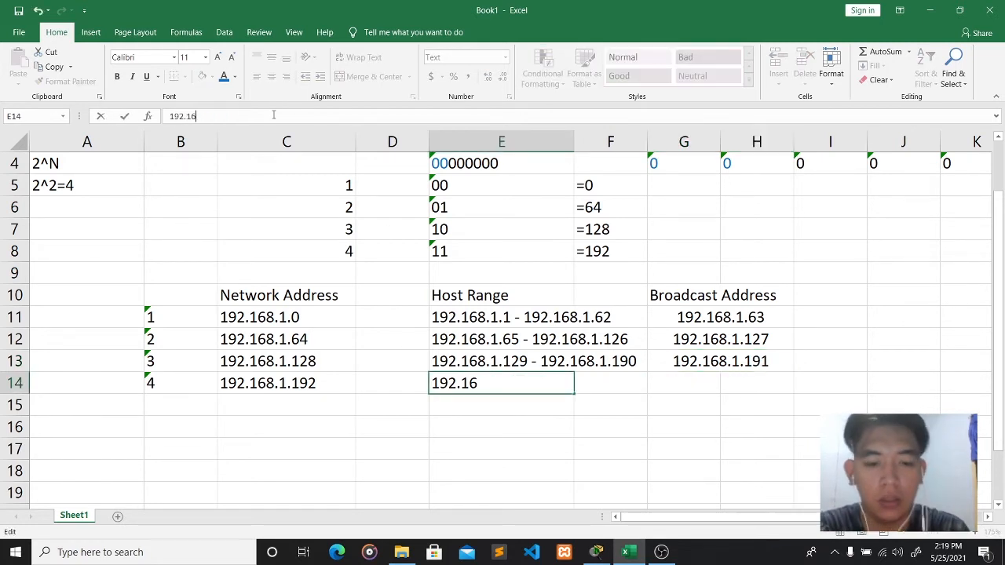
text(8.1.193 -)
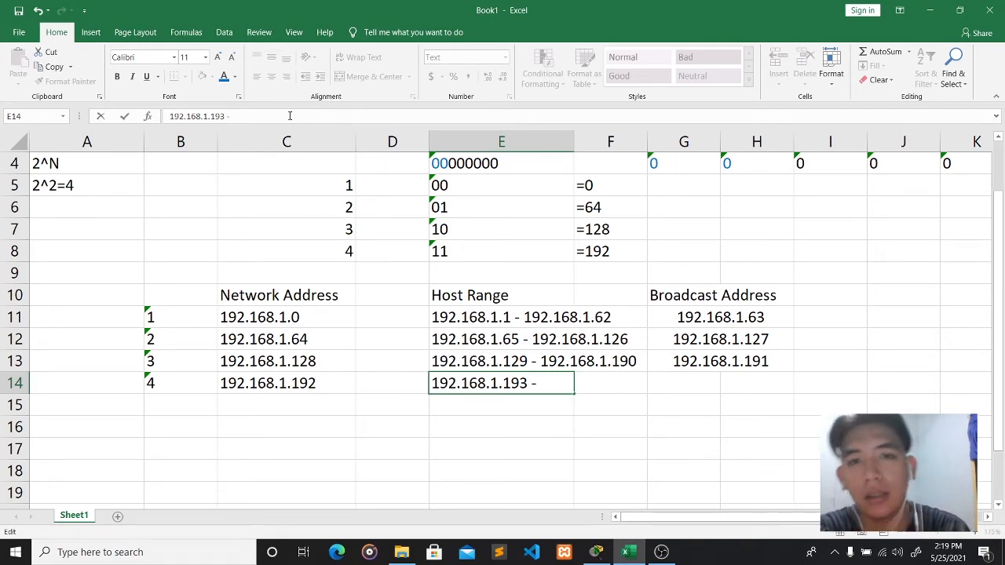
scroll(561, 281, up, 1)
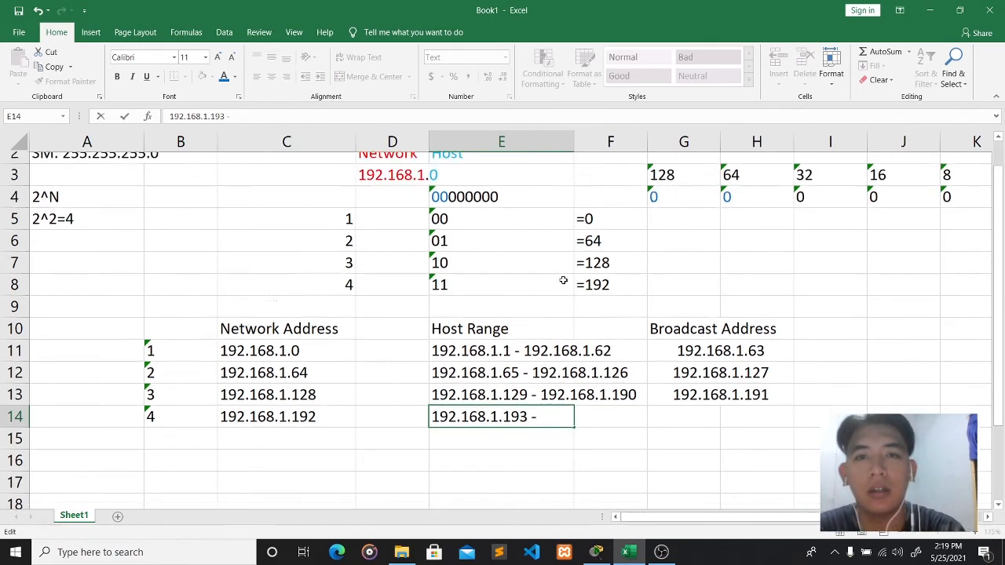
scroll(561, 298, down, 1)
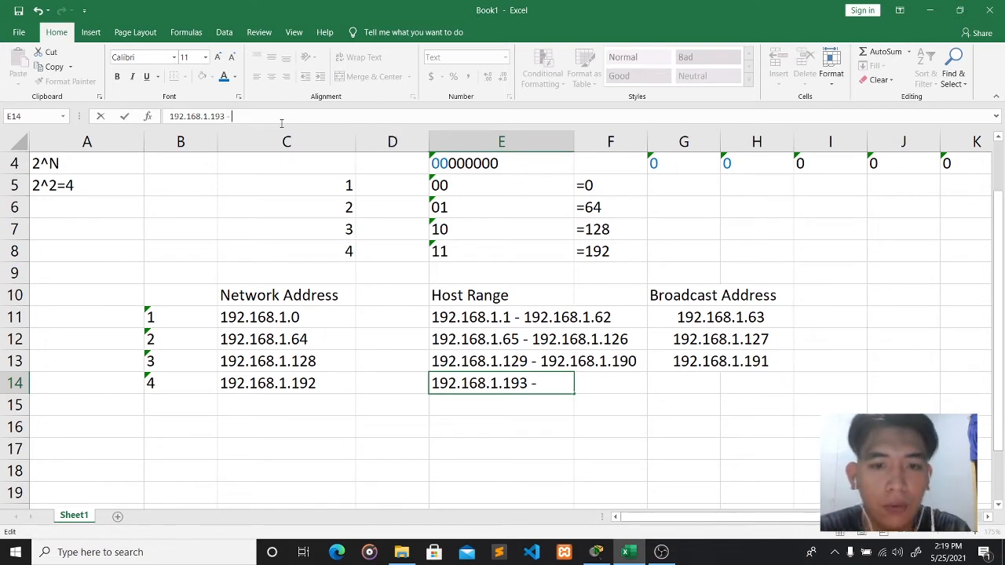
text(192)
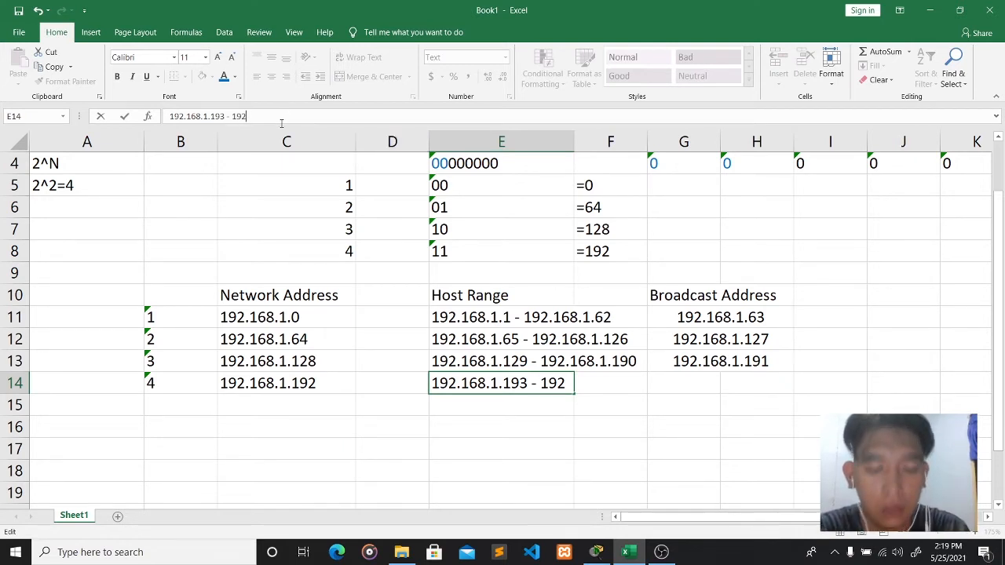
text(.168.1.)
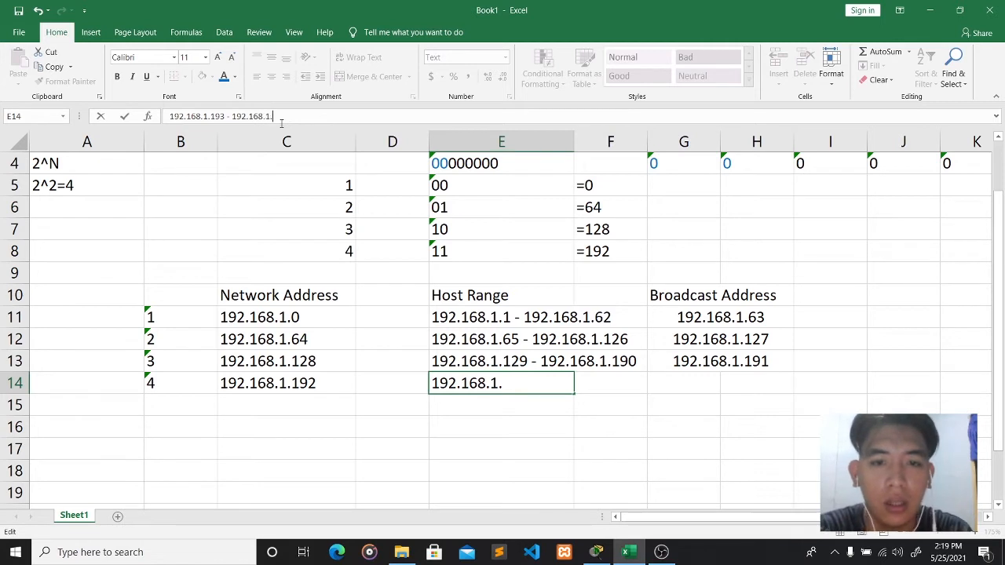
text(254)
click(703, 385)
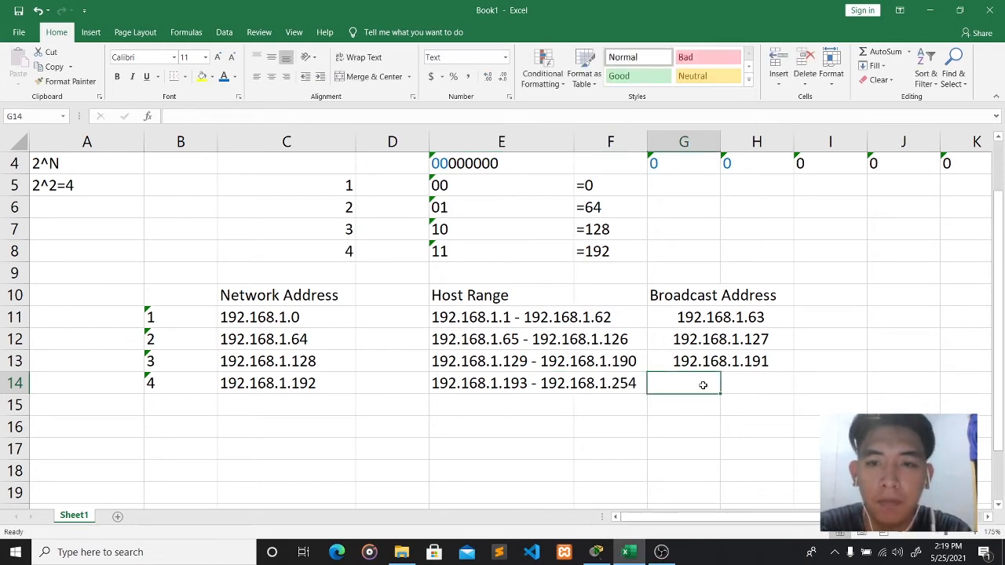
- Merge G14:H14 and enter 192.168.1.254 as subnet 4's broadcast
drag(704, 385, 743, 385)
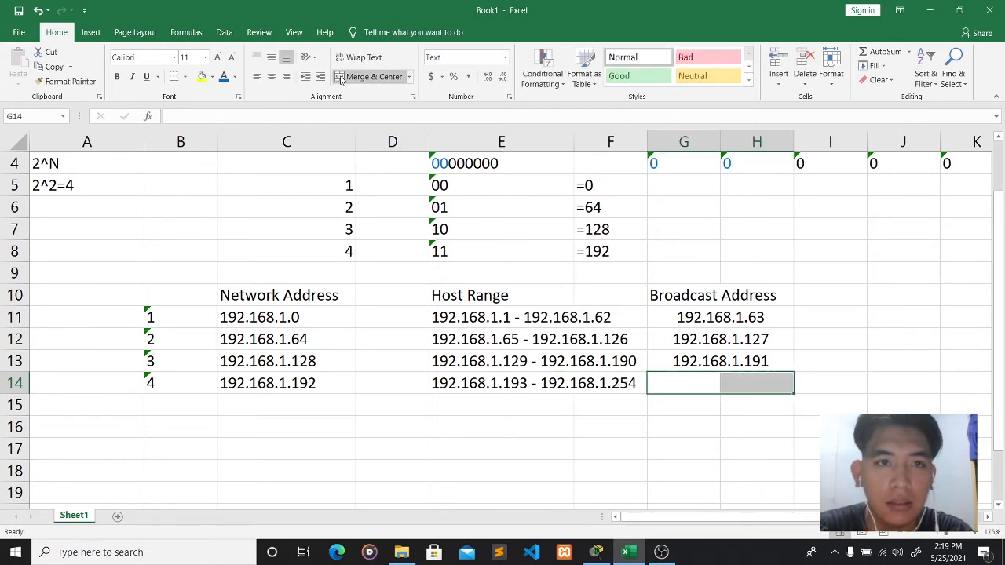
click(369, 76)
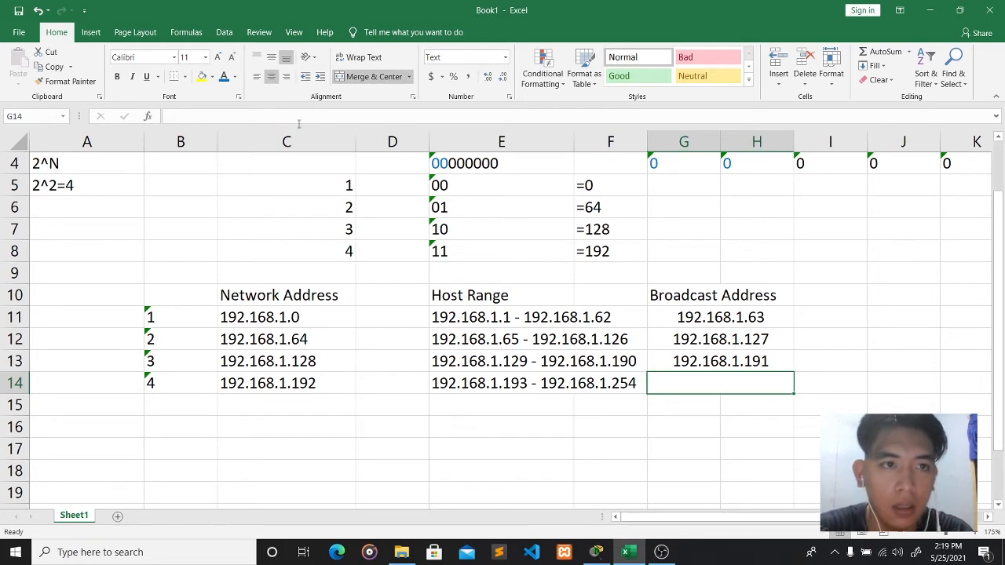
text(192.)
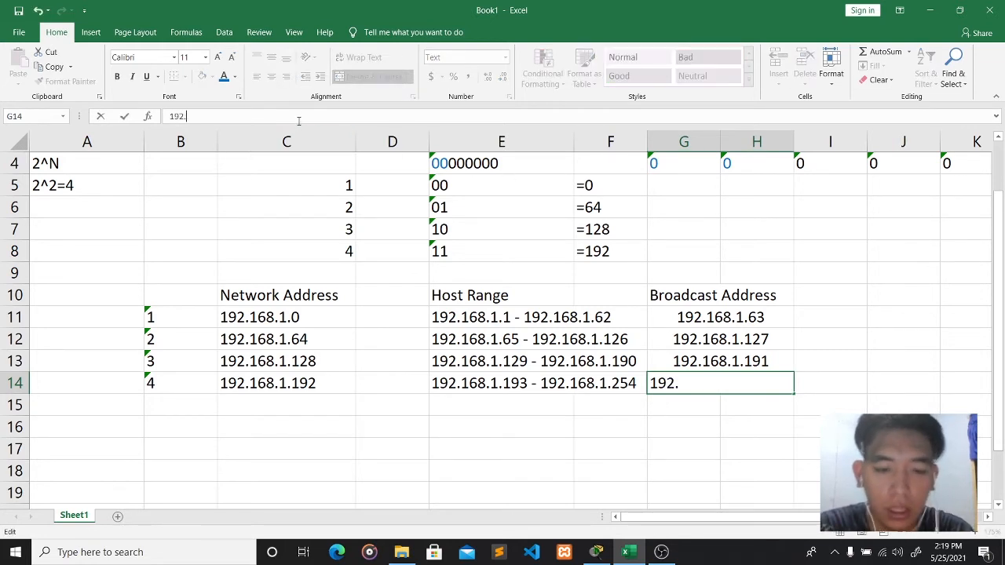
text(168.)
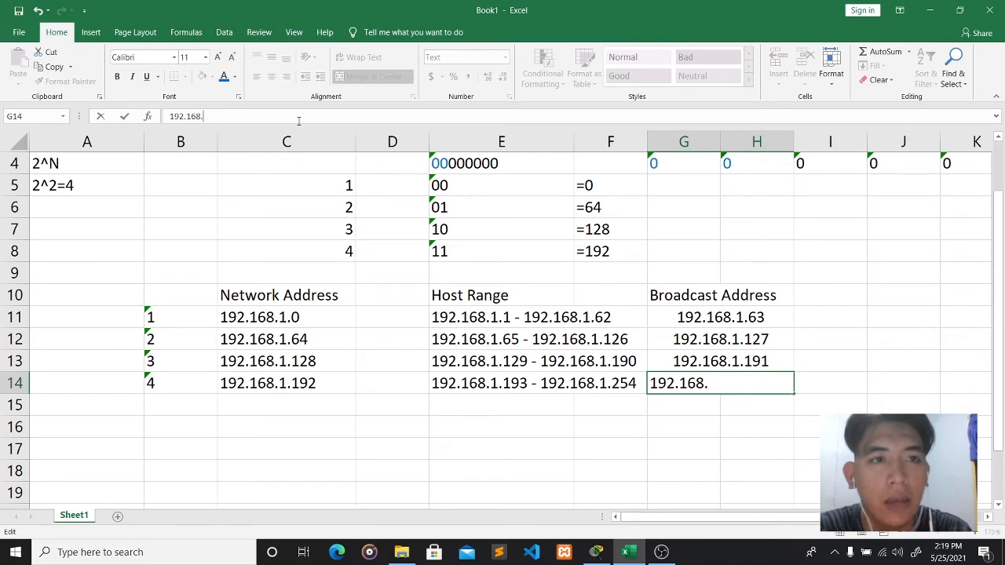
text(1.254)
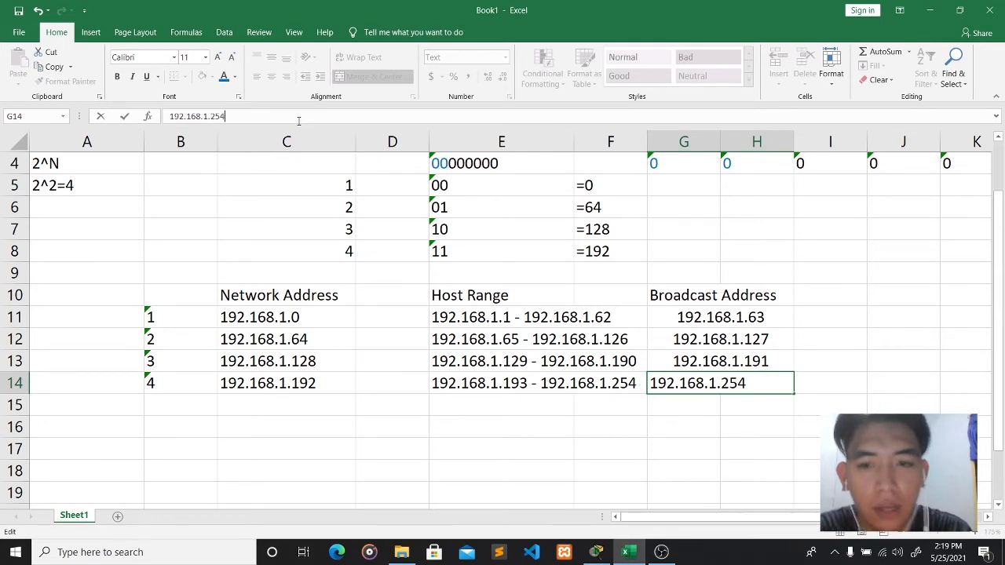
click(464, 406)
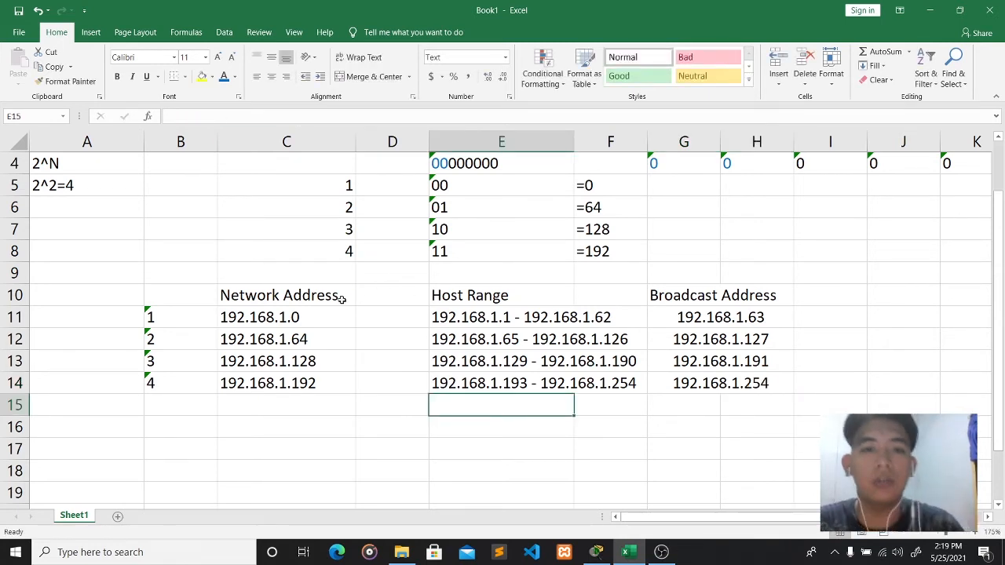
- Make the Network Address, Host Range and Broadcast Address headers bold
click(288, 297)
click(117, 76)
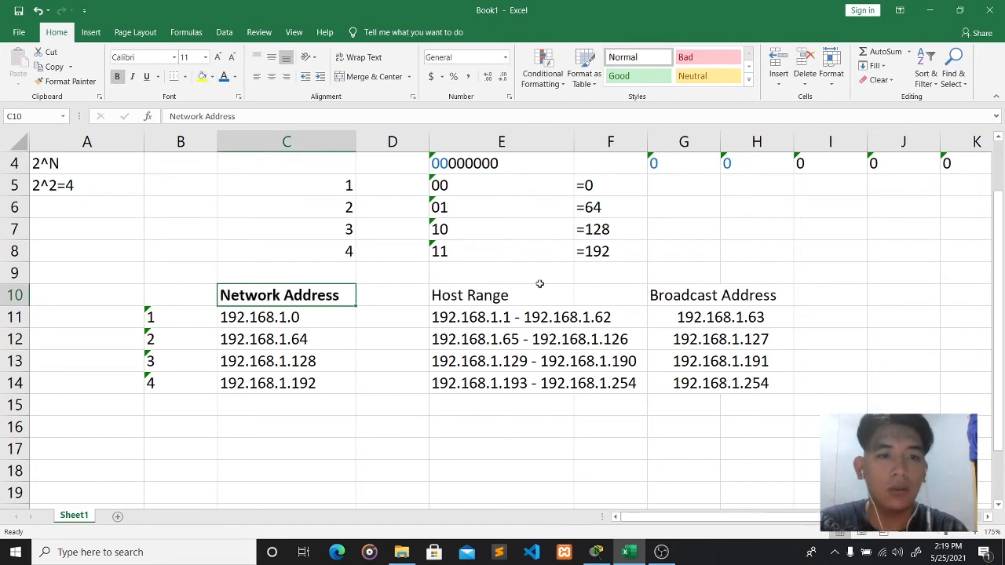
click(493, 297)
click(117, 77)
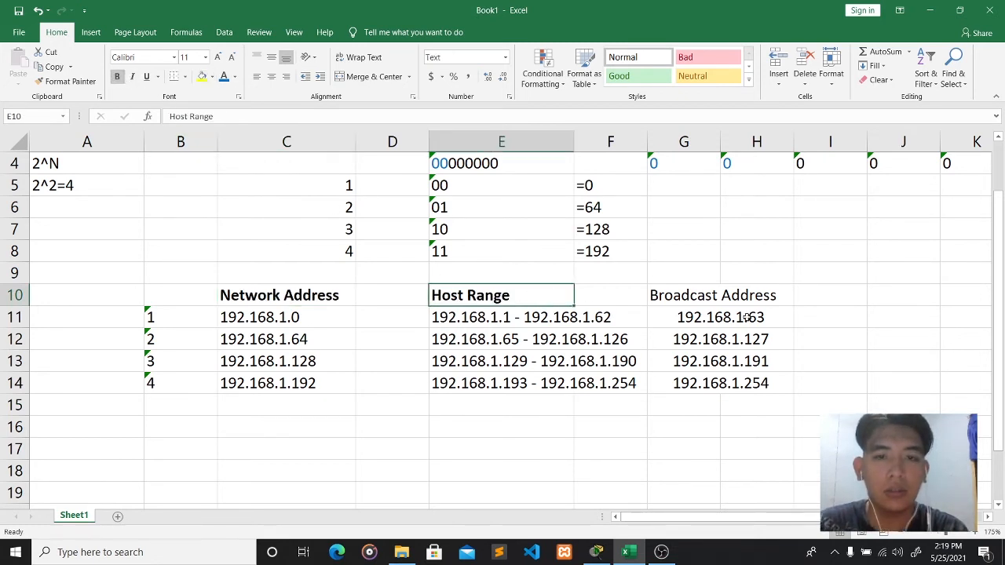
click(734, 292)
click(680, 292)
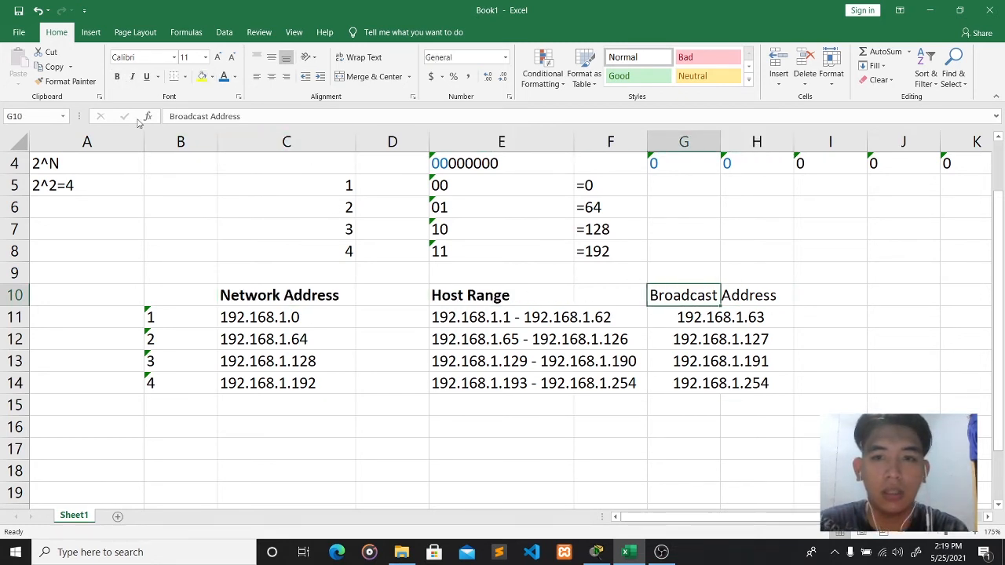
click(117, 76)
click(421, 361)
click(419, 413)
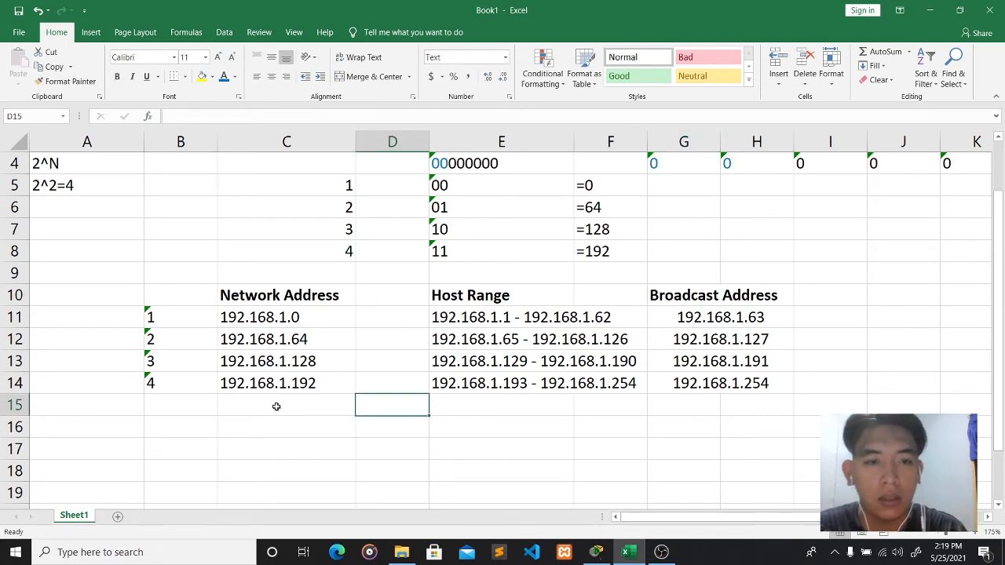
scroll(299, 405, up, 1)
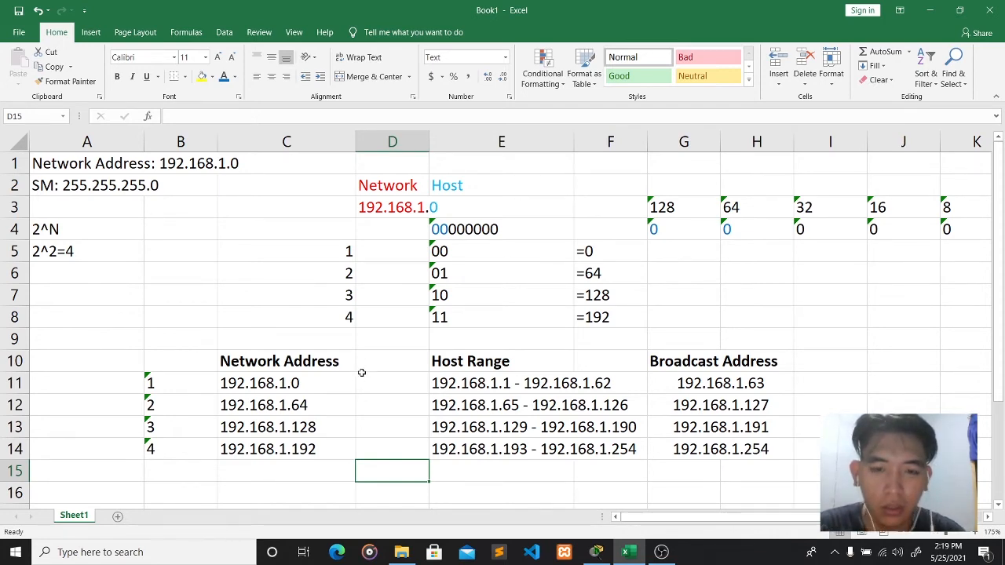
scroll(403, 375, down, 2)
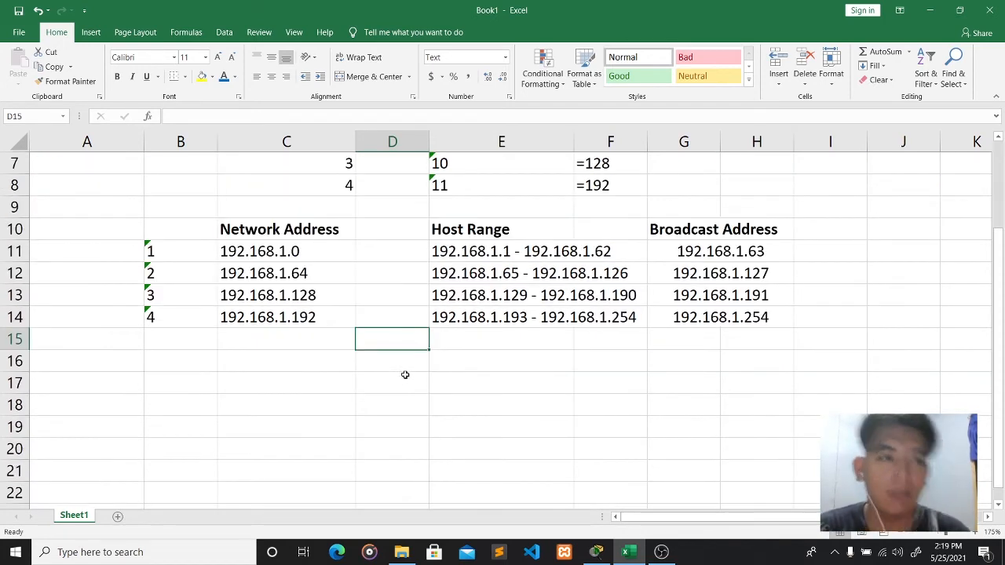
scroll(403, 374, up, 2)
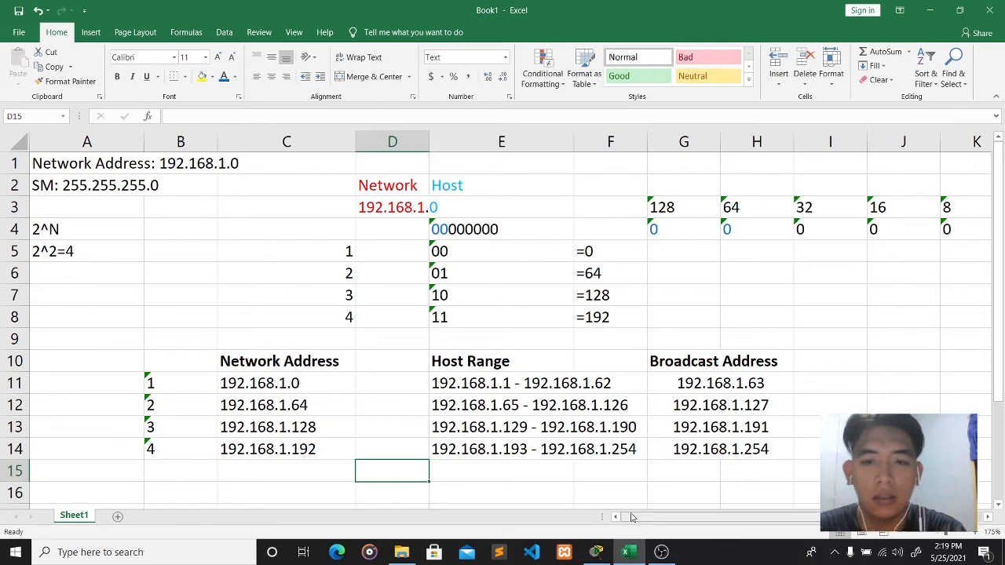
scroll(175, 363, down, 1)
scroll(122, 281, up, 1)
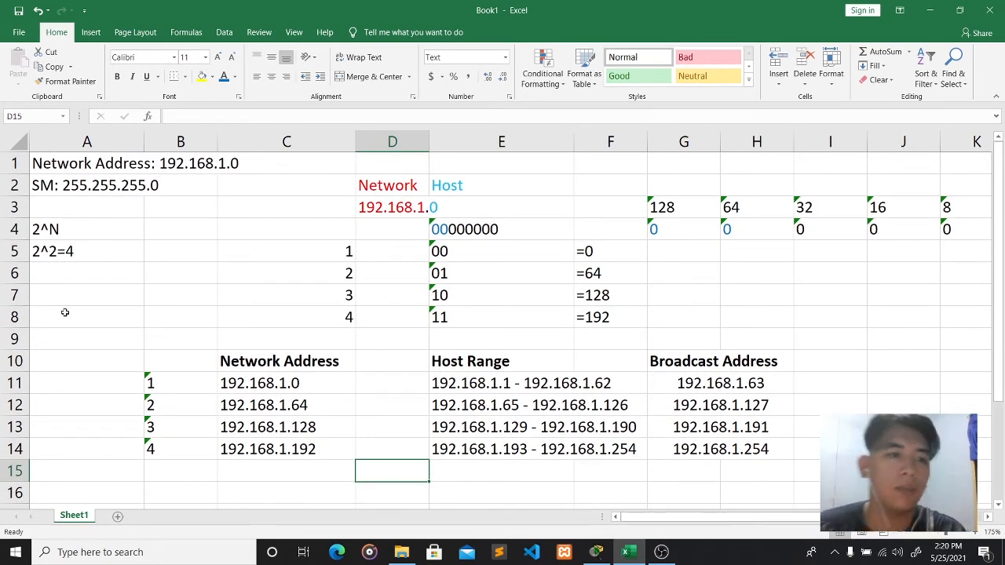
scroll(78, 312, down, 3)
scroll(82, 313, up, 2)
scroll(78, 306, up, 1)
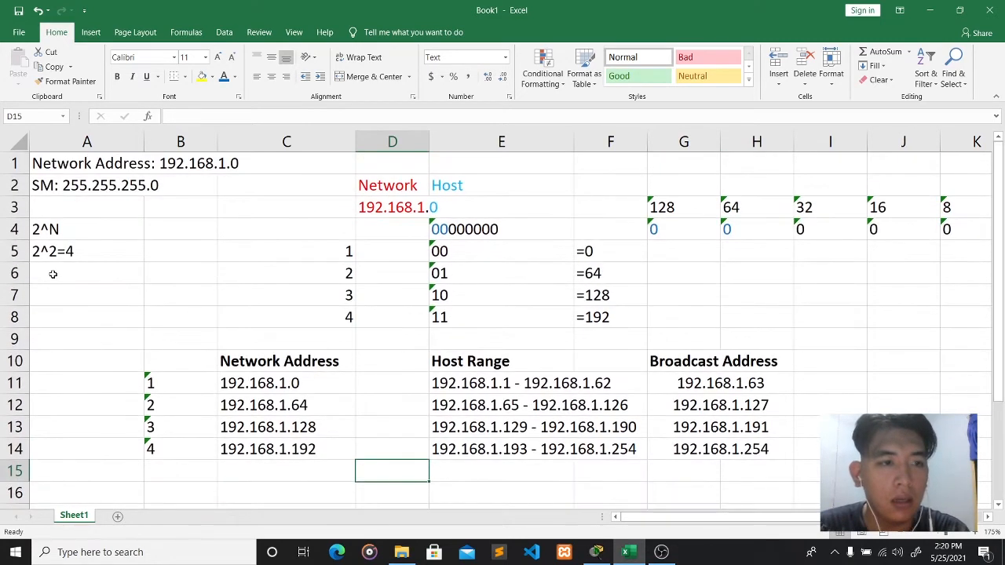
- Add the label 'New Subnet Mask' in cell A7
click(50, 275)
click(58, 298)
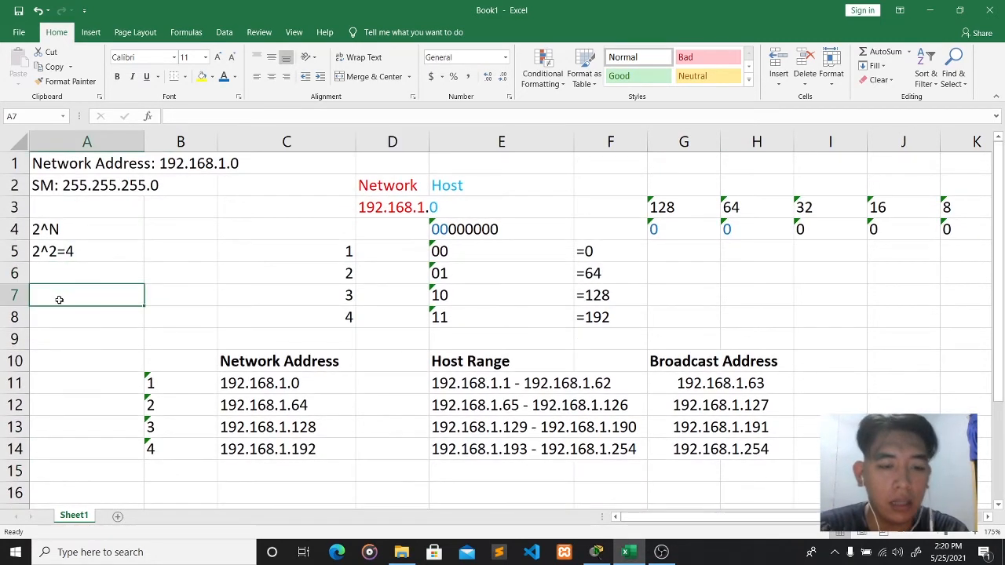
text(24)
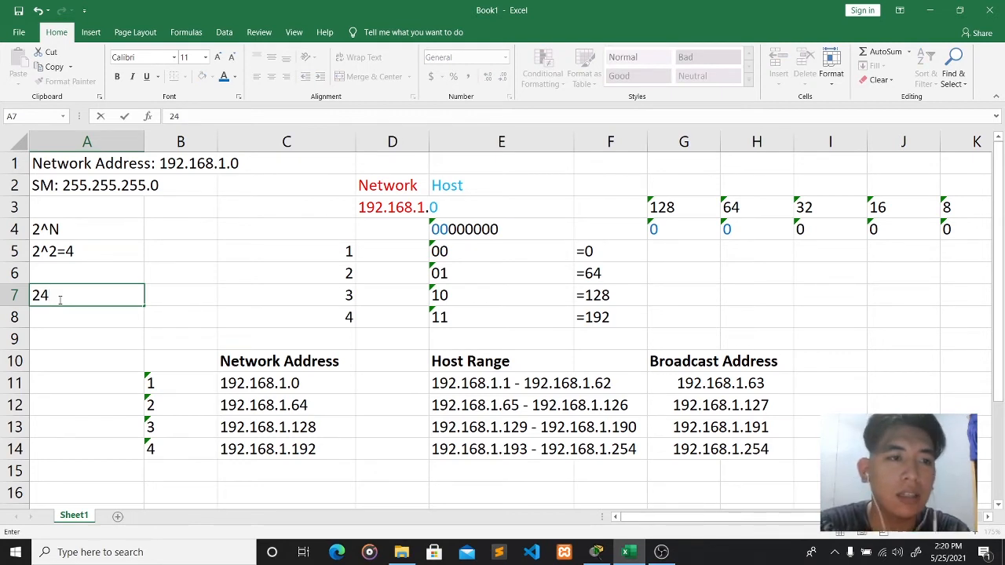
text(+)
key(BackSpace)
key(BackSpace)
key(BackSpace)
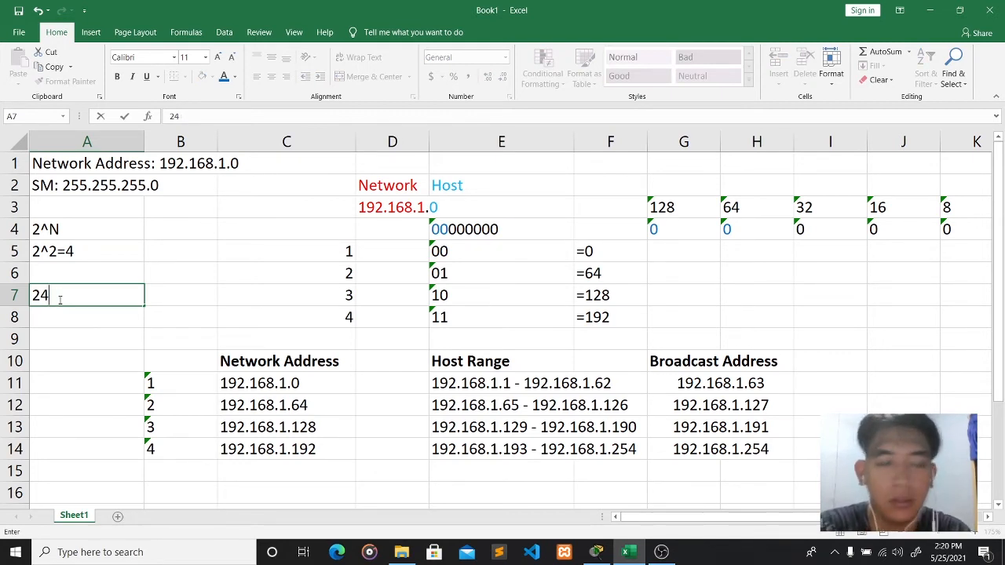
text(New Subnet Mas)
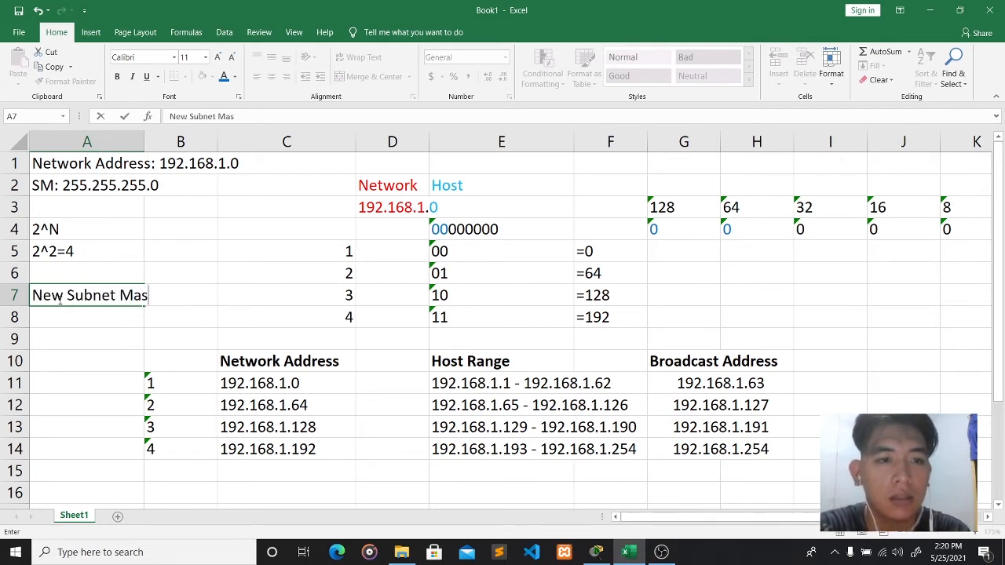
text(k)
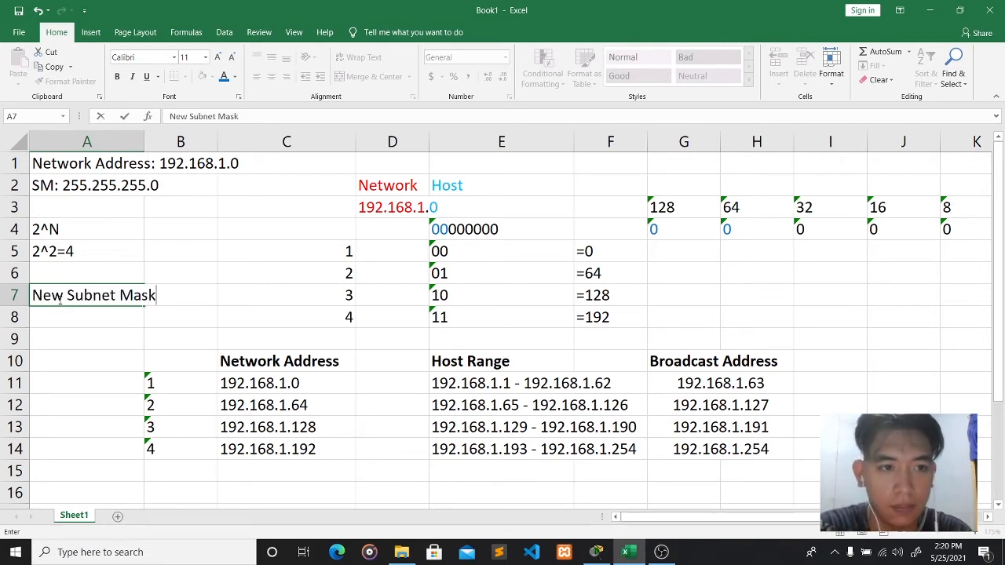
click(69, 318)
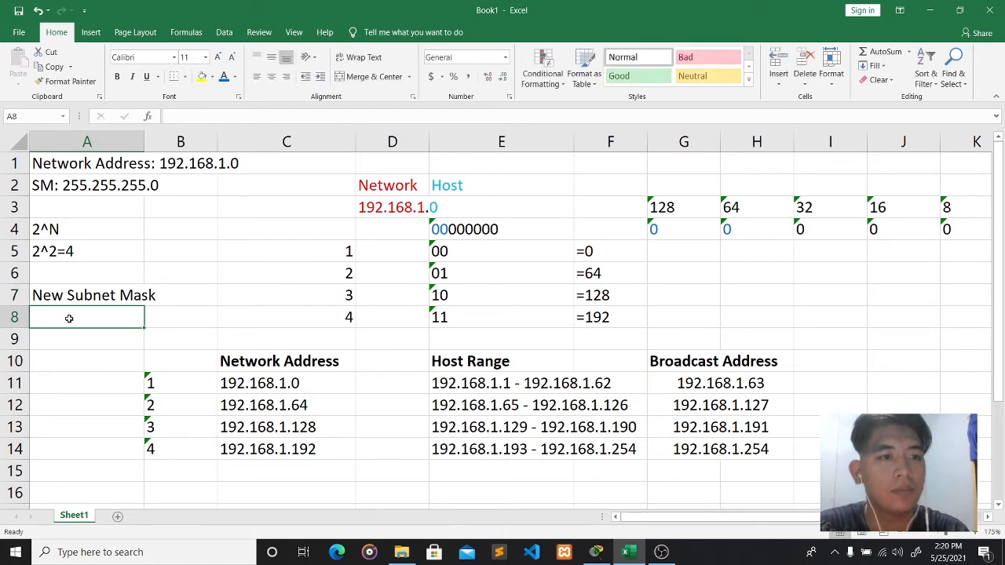
- Change the A4 note to read 'Formula: 2^N'
click(50, 209)
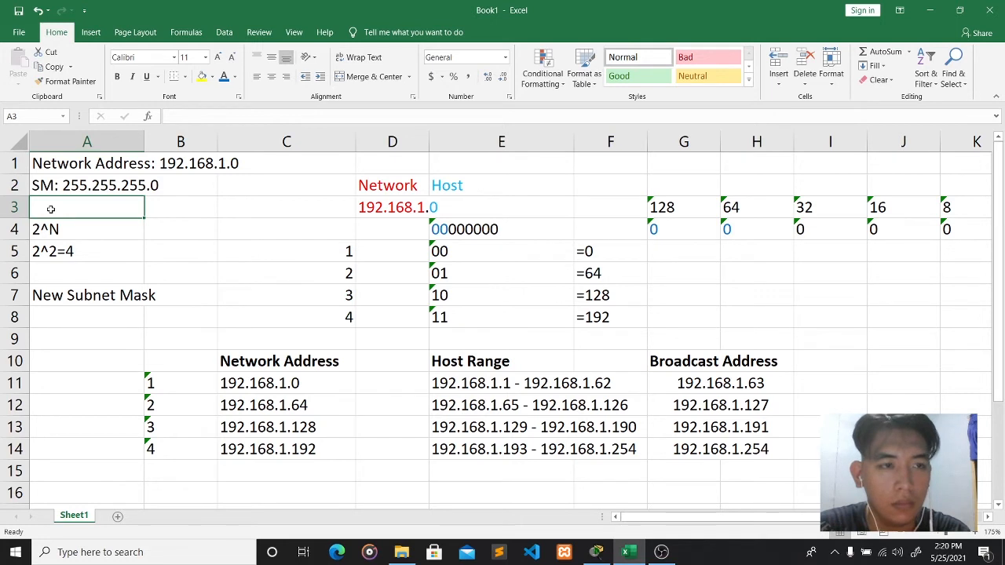
click(48, 228)
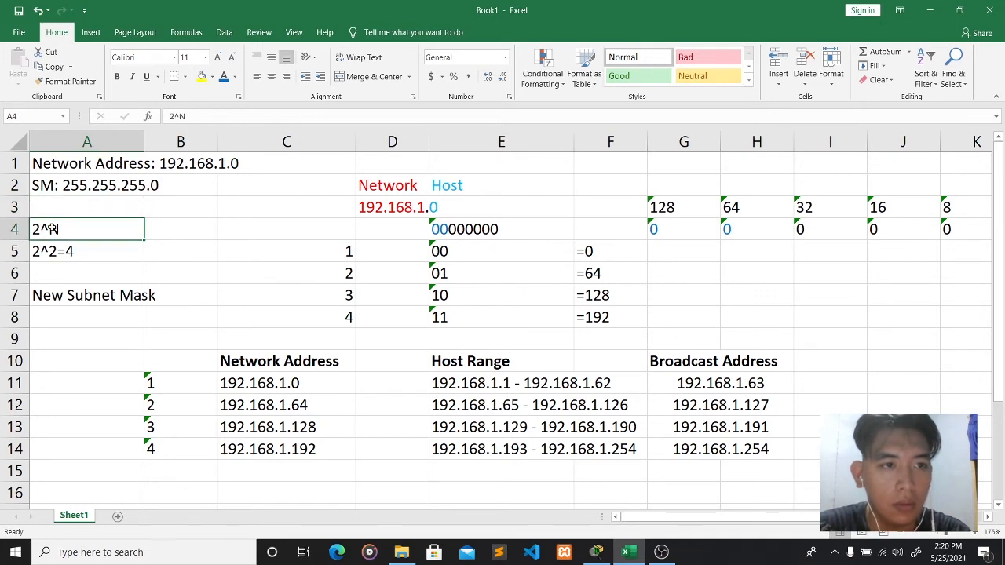
click(172, 118)
text(Formula :)
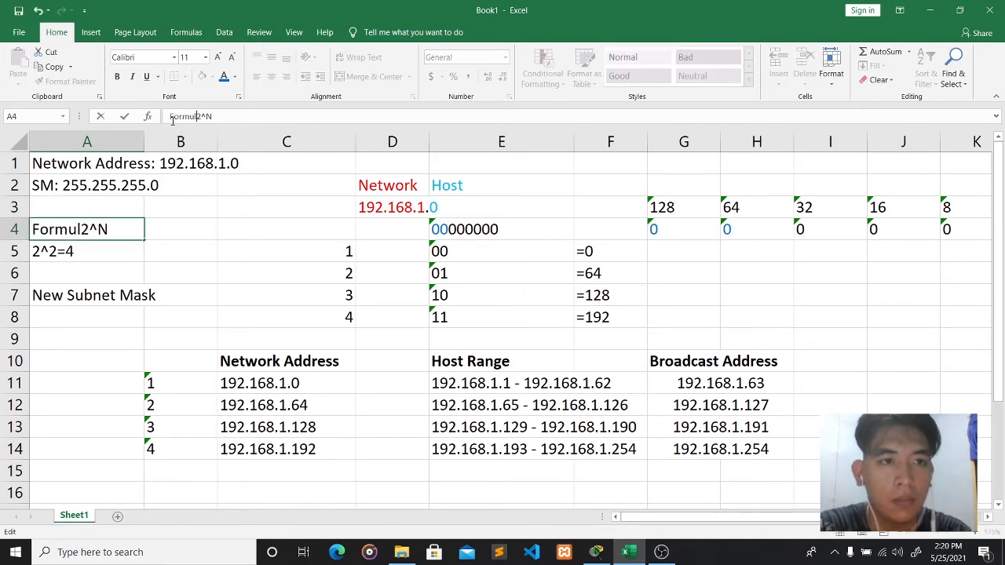
key(BackSpace)
key(BackSpace)
text(:)
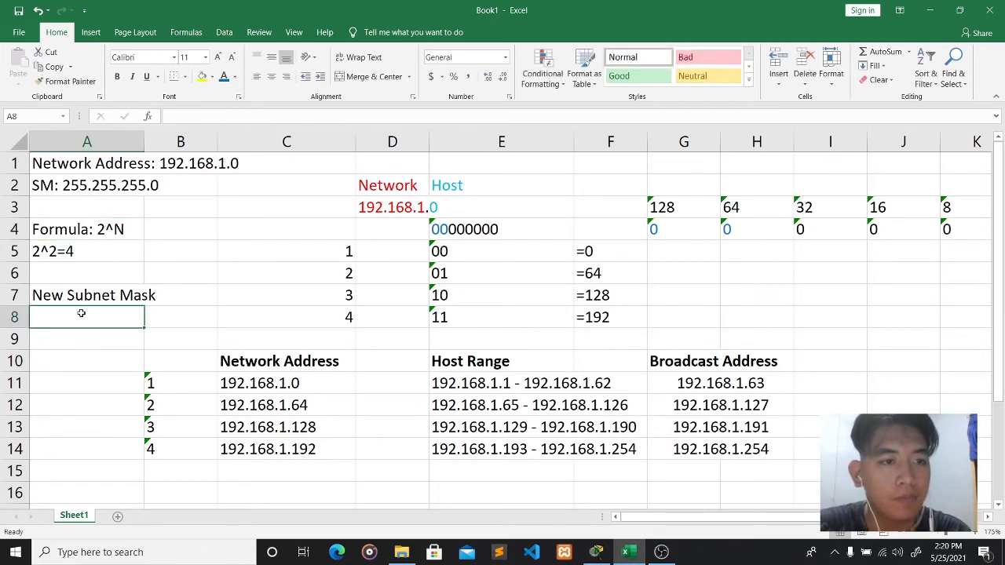
- Enter '24+2= 26' in A8 as the new prefix length
click(179, 116)
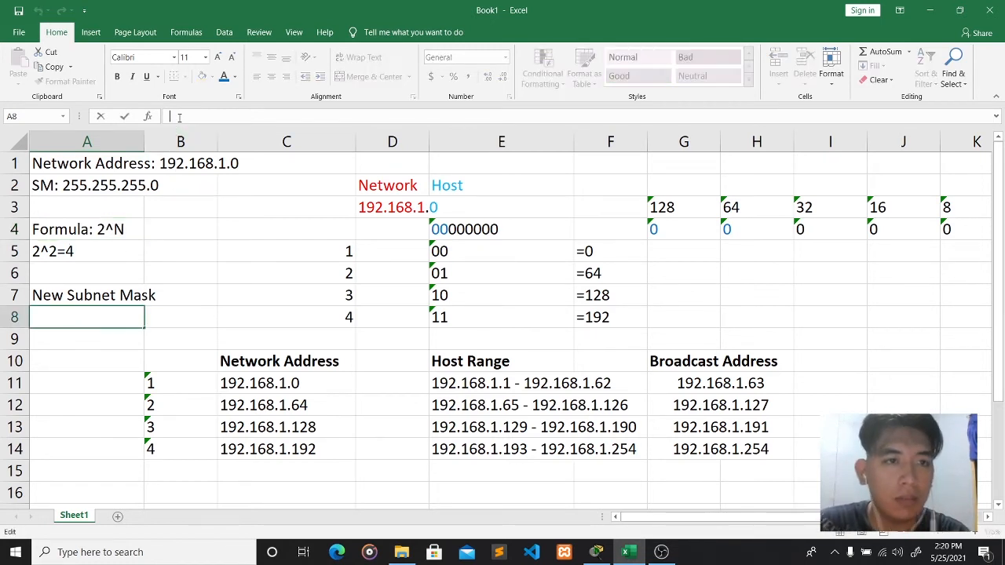
text(24)
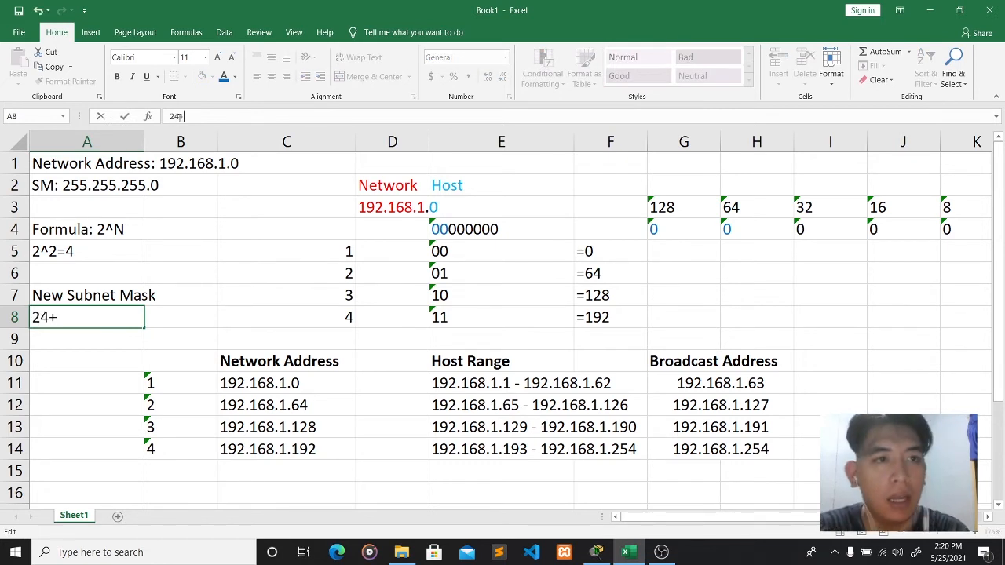
text(+2)
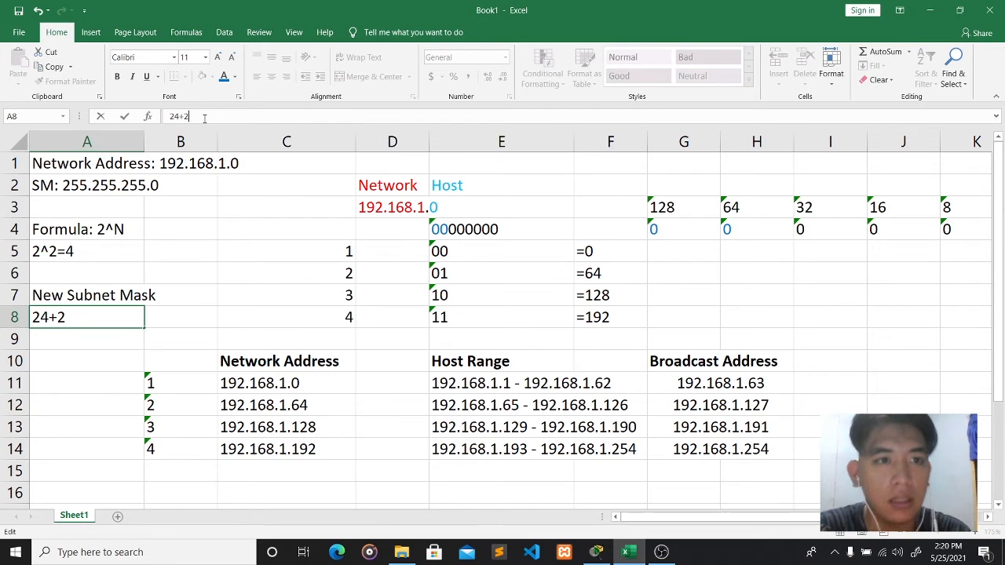
text(= 26)
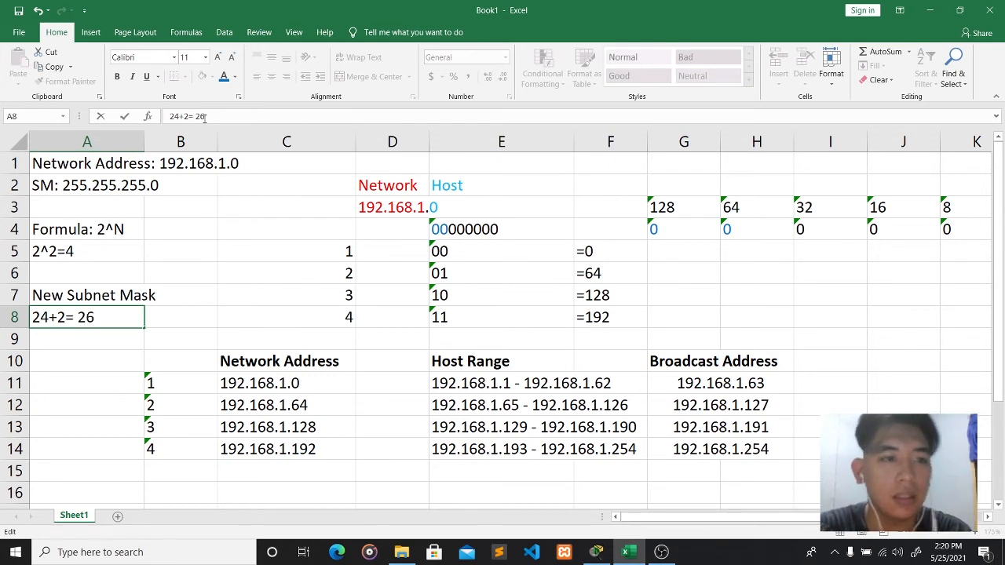
click(88, 340)
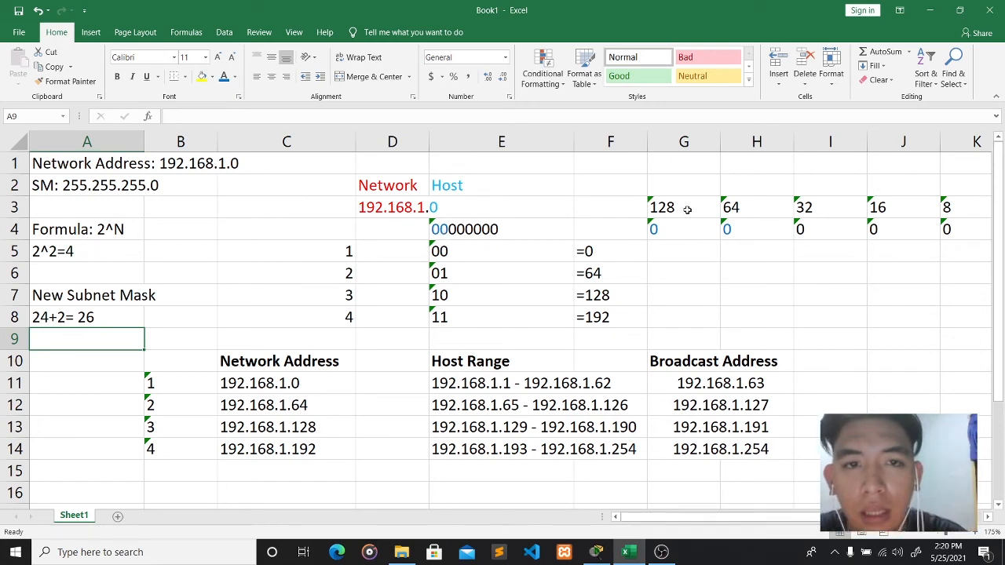
click(396, 206)
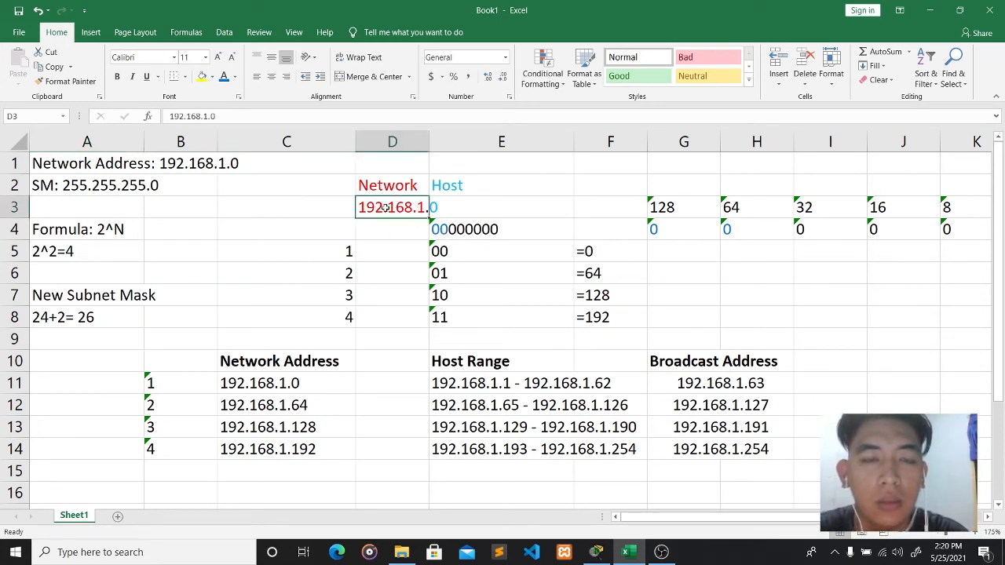
click(441, 207)
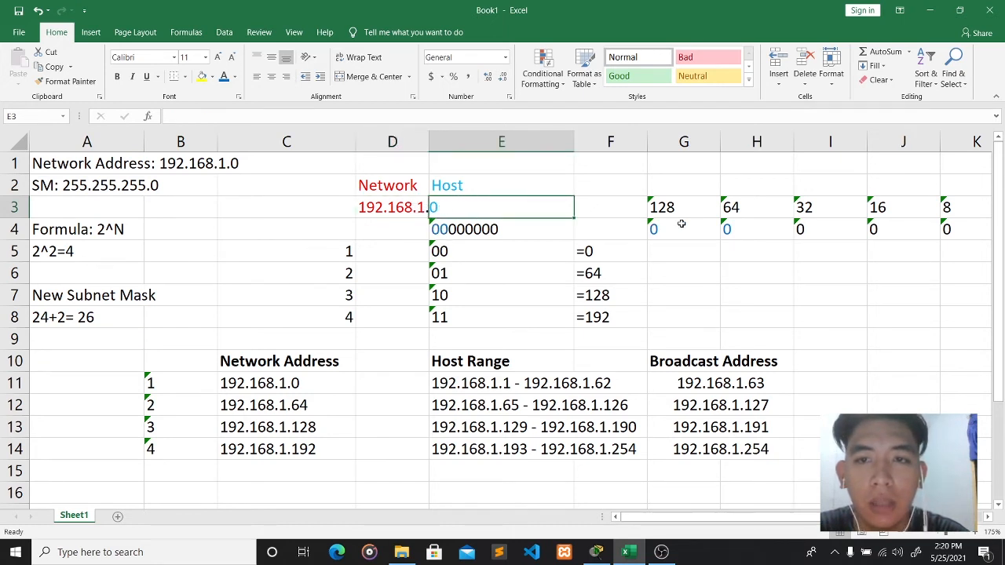
- Enter the subnet mask 255.255.255.192 in A9
click(82, 341)
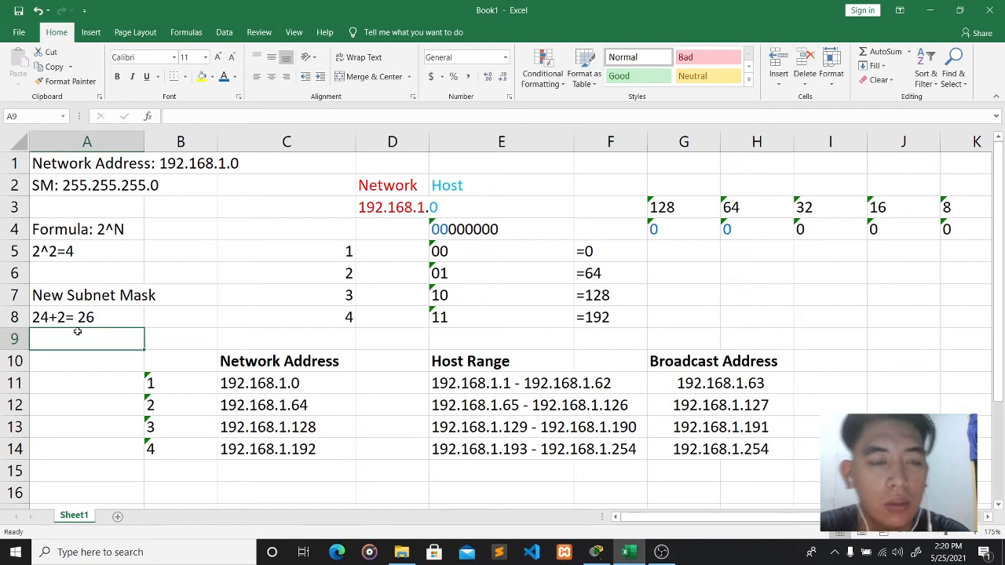
text(2)
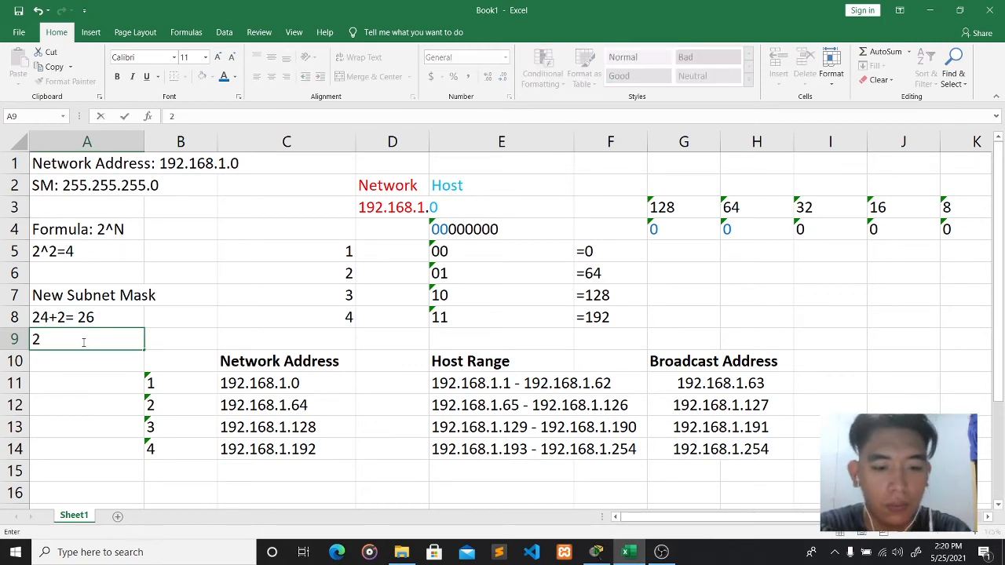
text(55.255.25)
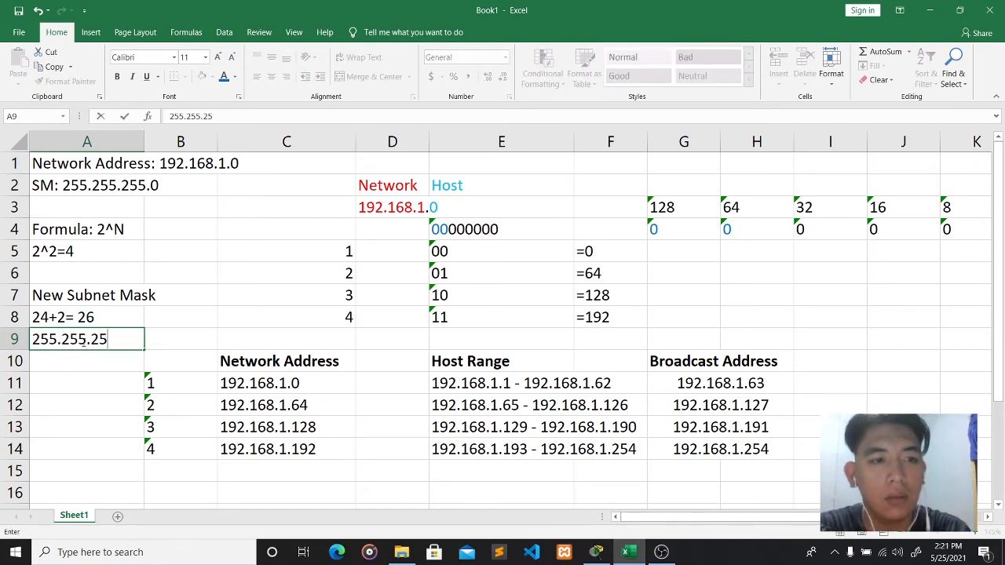
text(5.192)
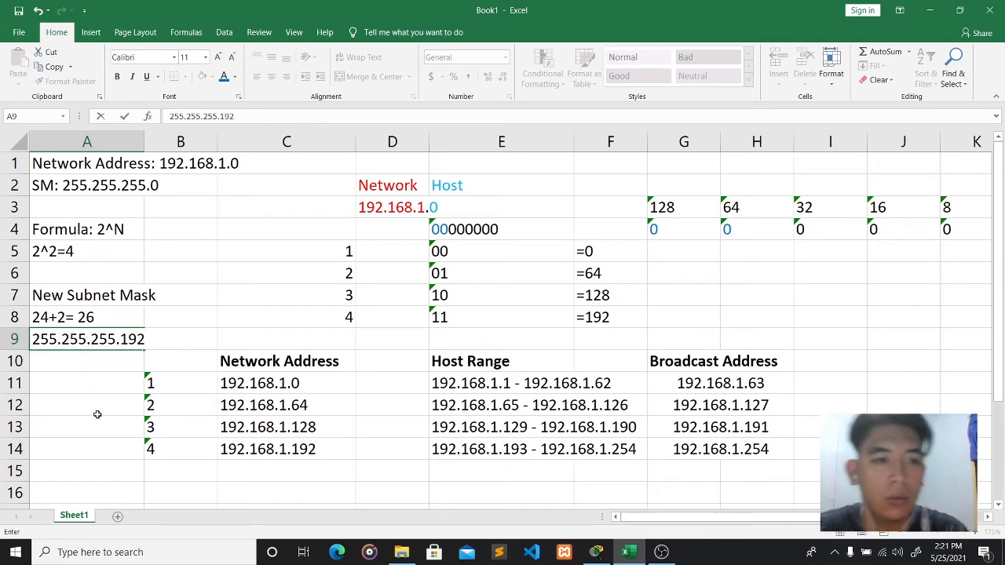
click(100, 445)
scroll(462, 424, down, 2)
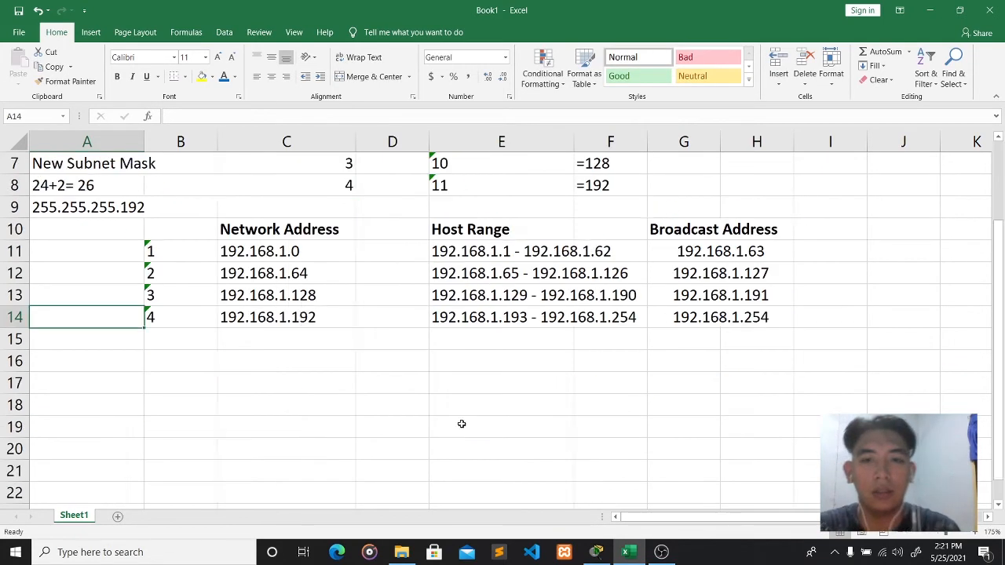
scroll(461, 424, up, 2)
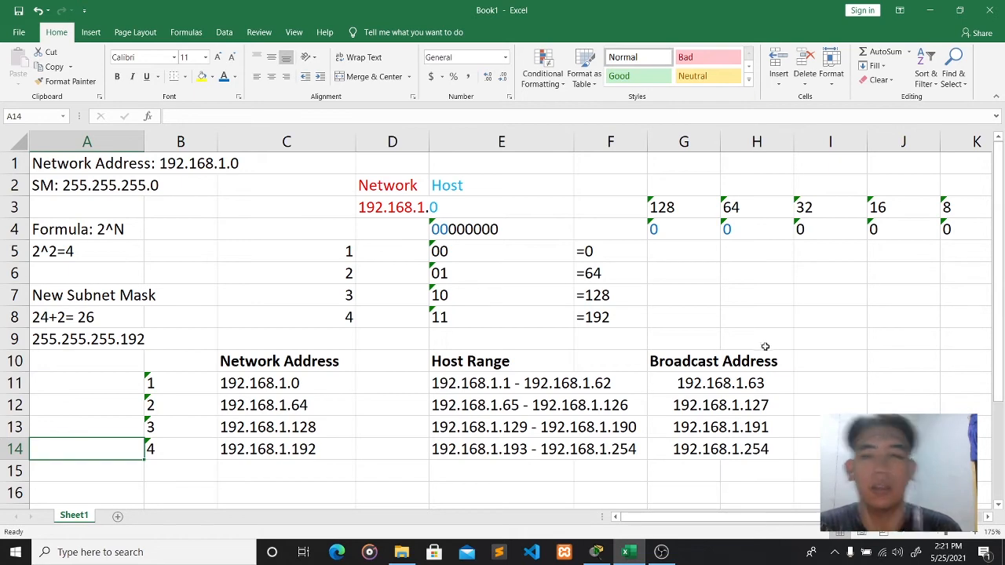
mouse_move(664, 518)
mouse_down()
mouse_move(683, 518)
mouse_move(658, 519)
mouse_up()
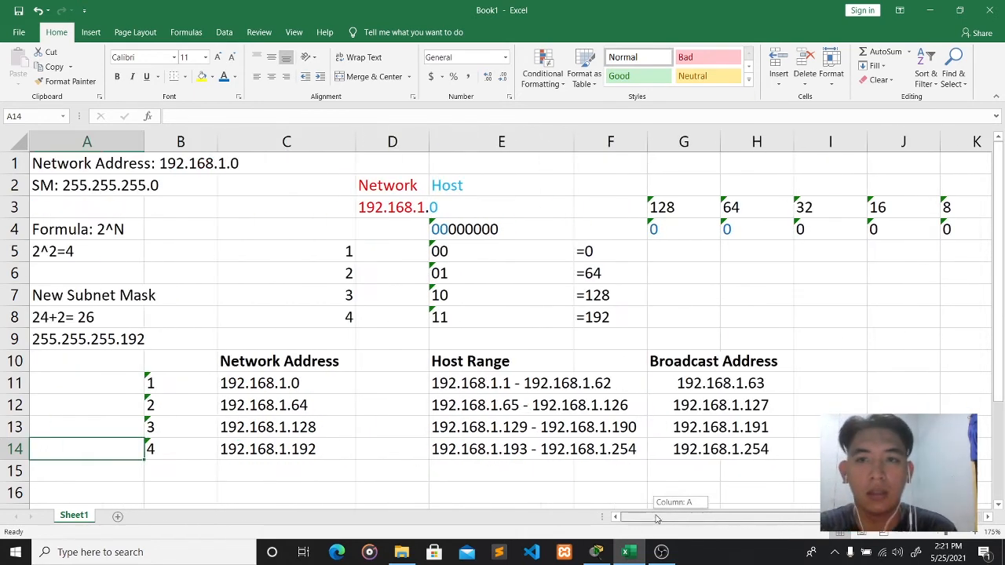
scroll(544, 414, down, 3)
scroll(545, 414, up, 3)
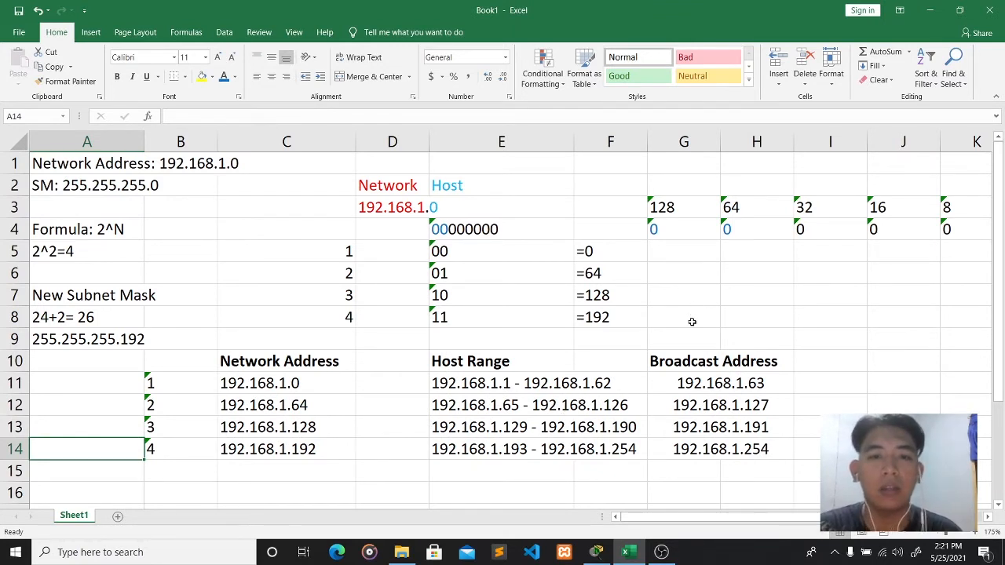
mouse_move(663, 552)
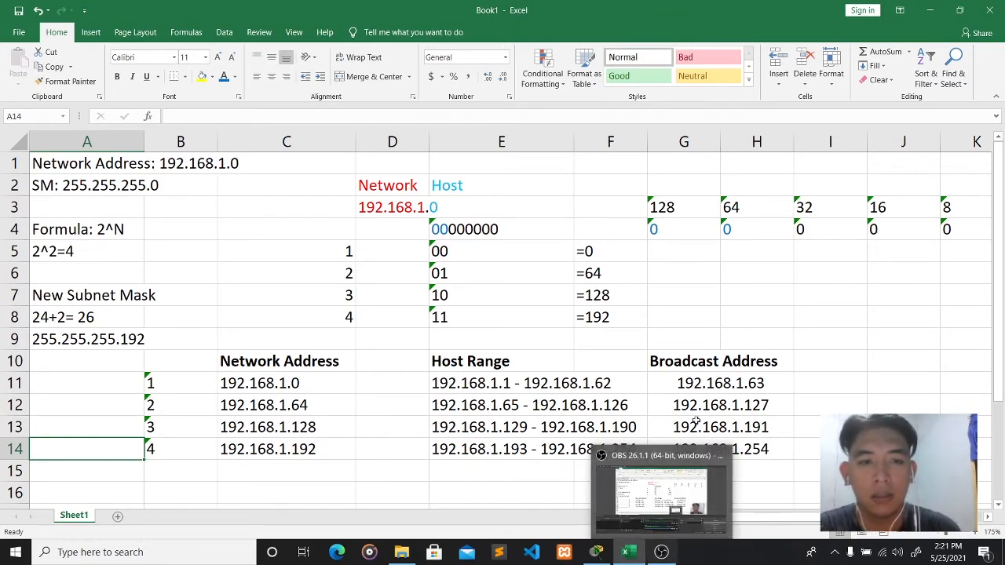
click(663, 552)
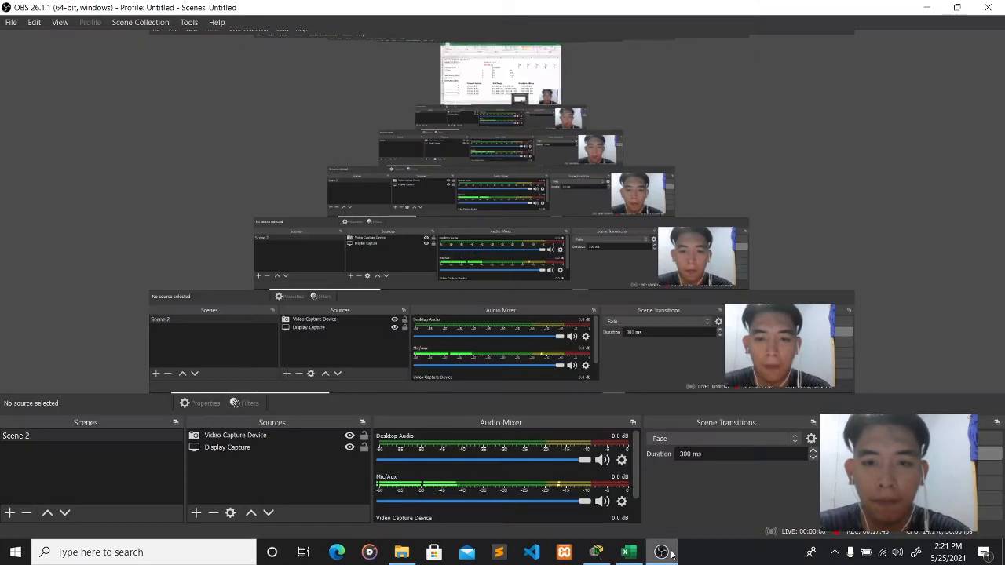
click(620, 554)
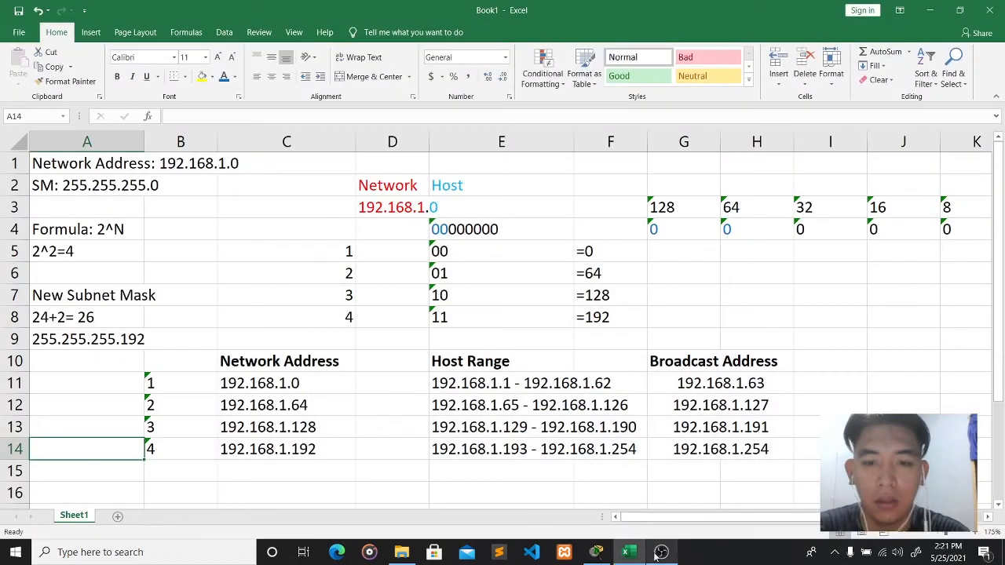
- Add a note above the blue subnet: Network Address 192.168.1.0, Subnet Mask 255.255.255.192
click(598, 552)
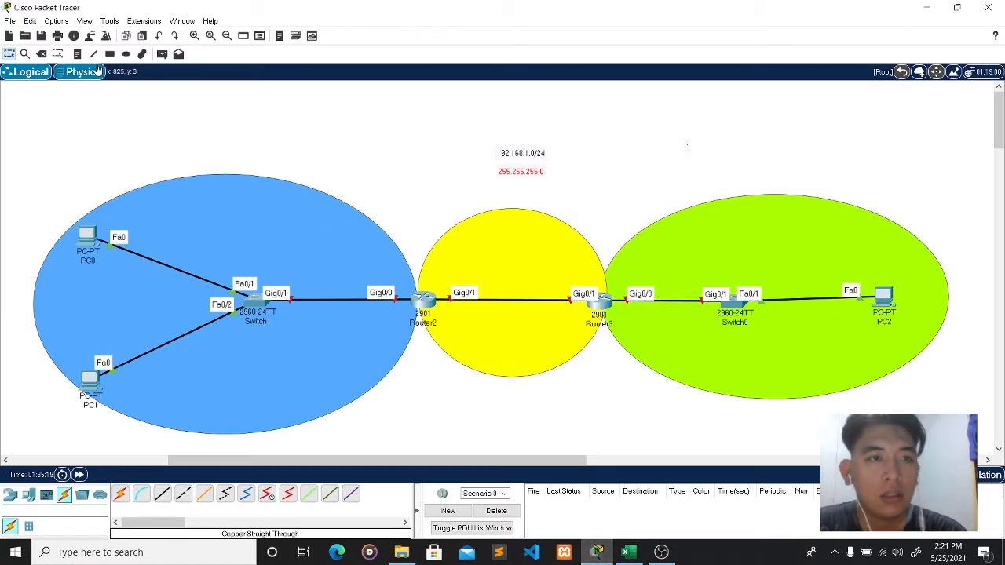
click(77, 53)
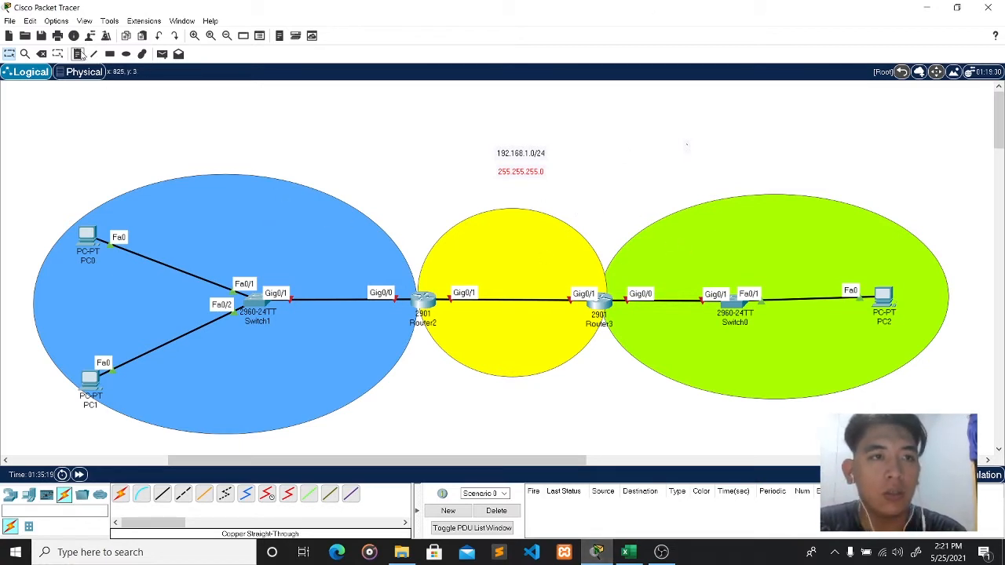
click(207, 164)
text(192.168.1.0)
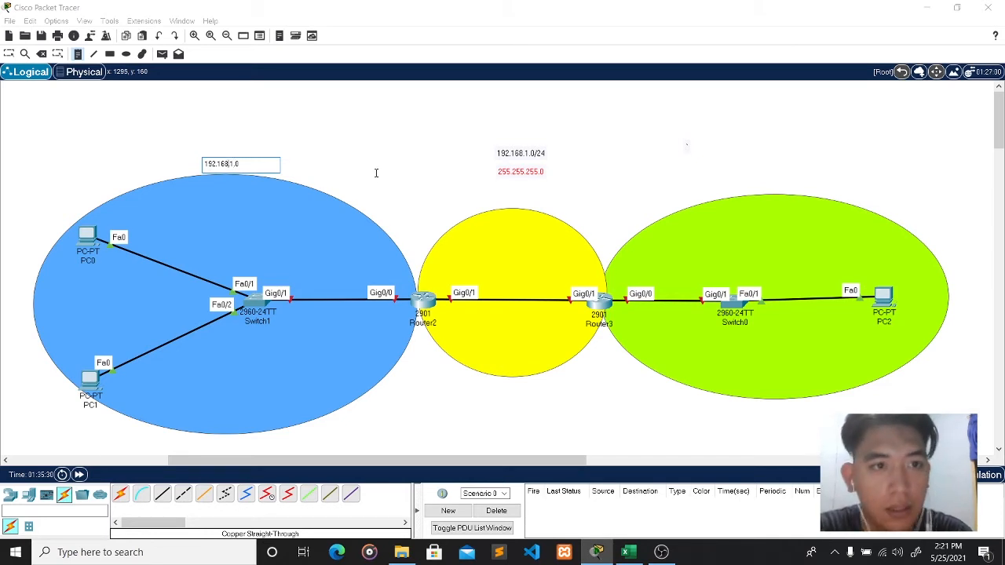
text(Netwo)
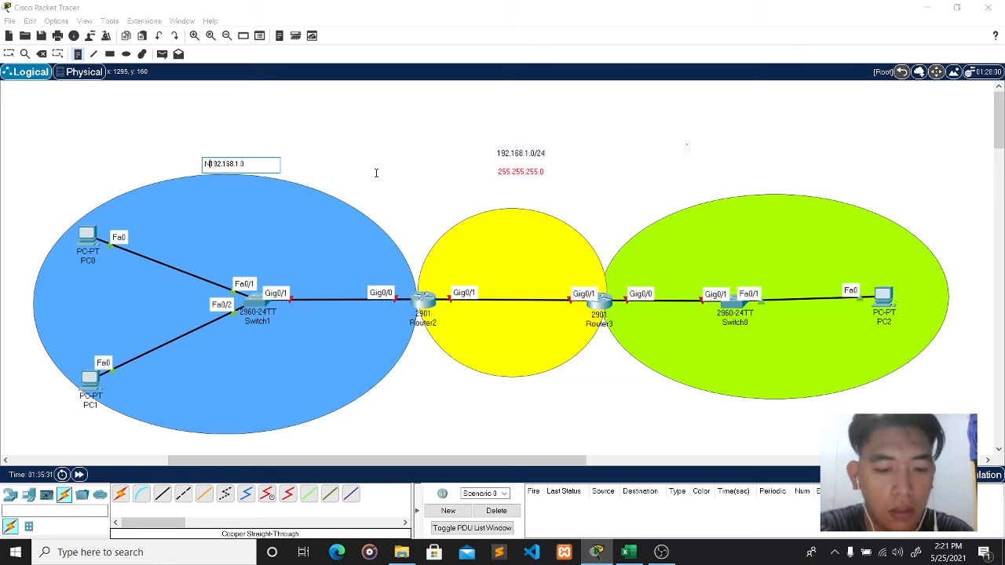
text(e)
key(BackSpace)
key(BackSpace)
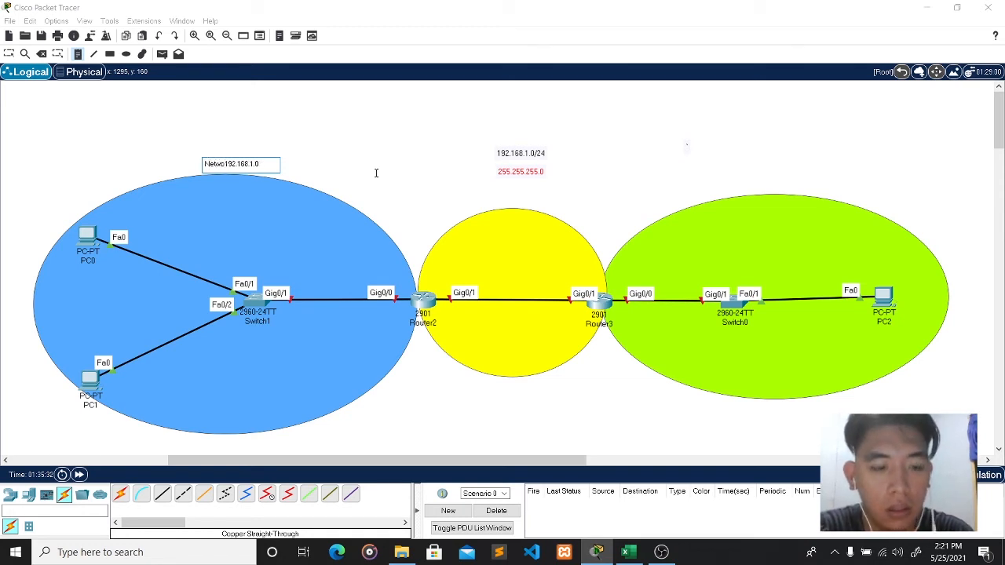
text(rk Address)
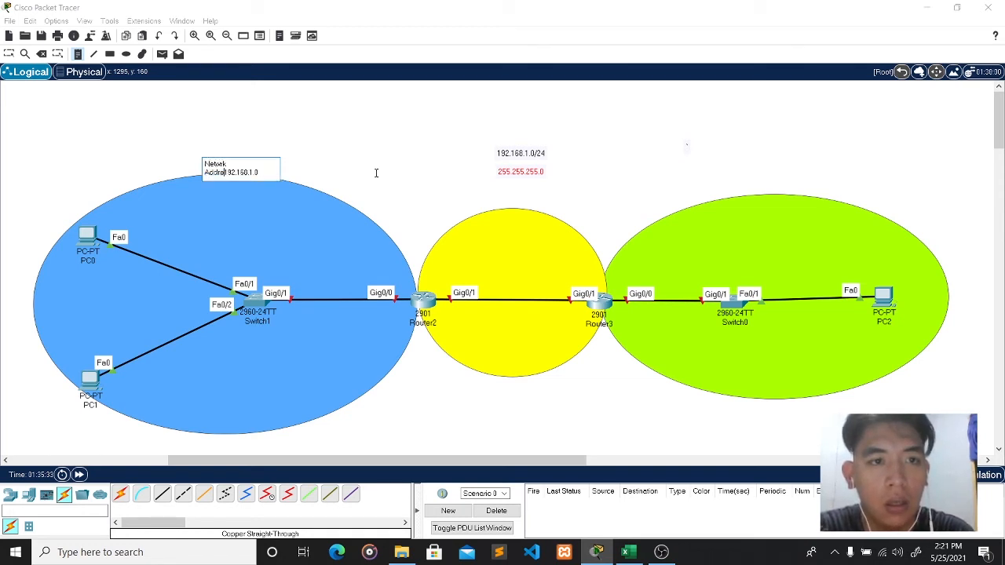
key(Return)
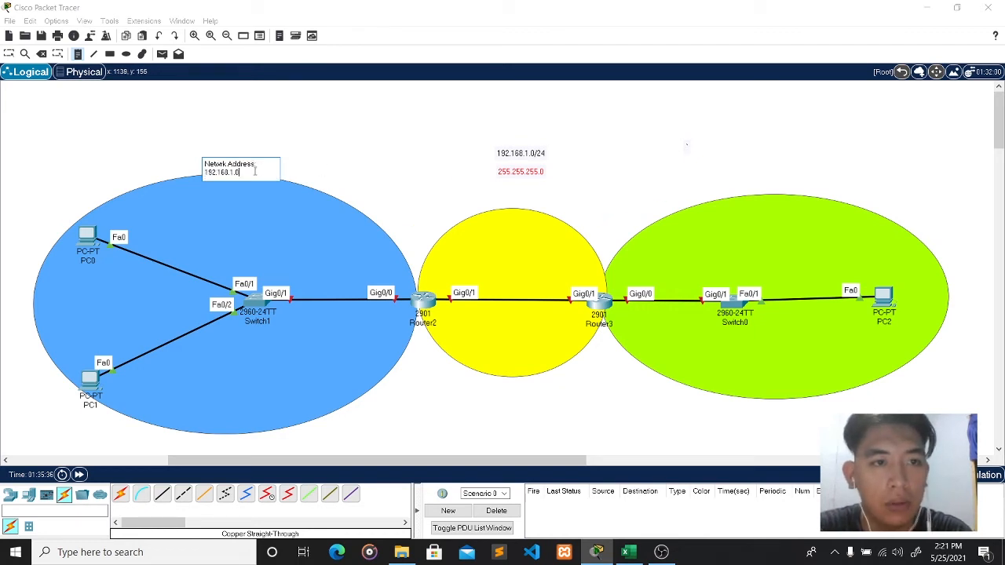
key(Return)
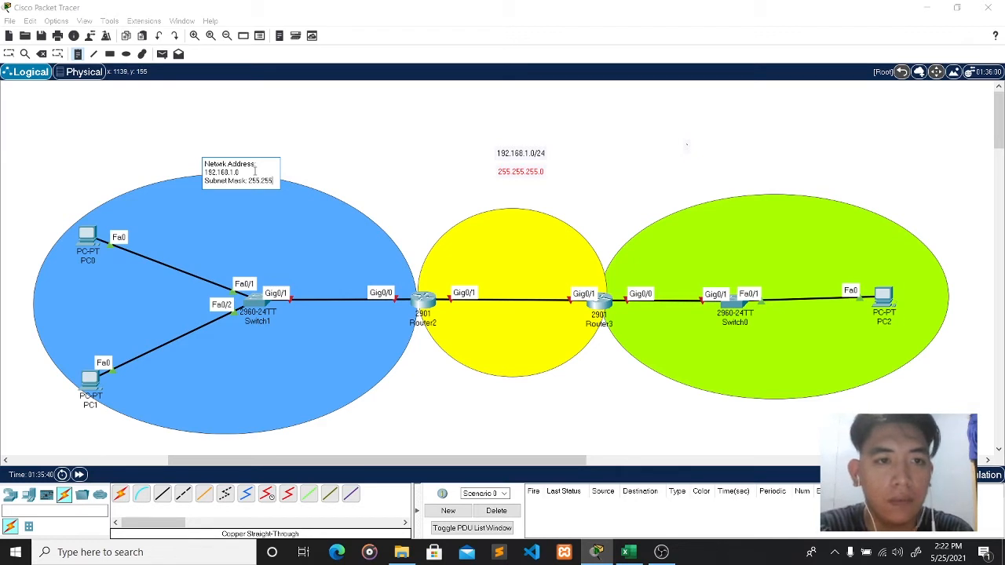
text(Subnet Mask: 255.255.25)
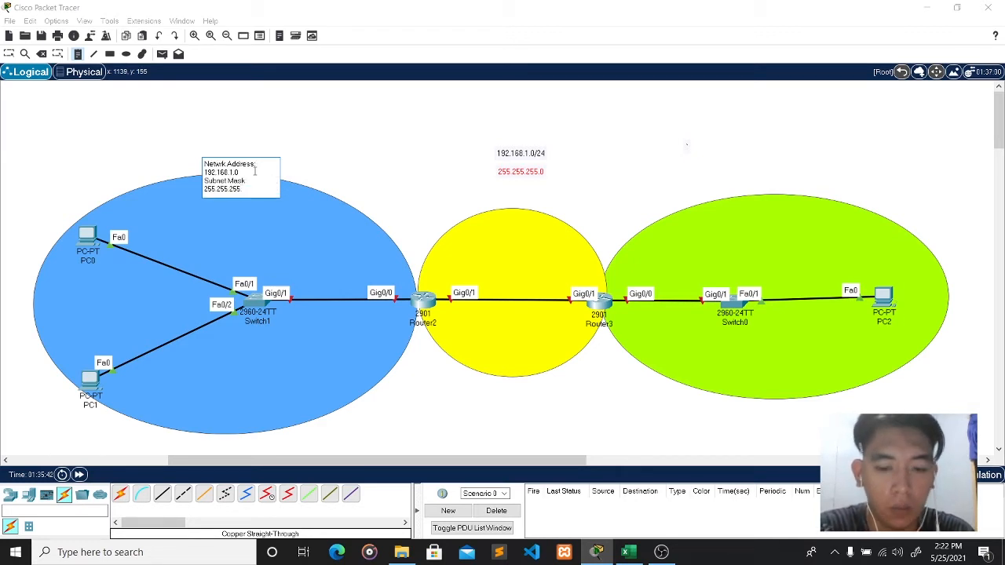
click(297, 140)
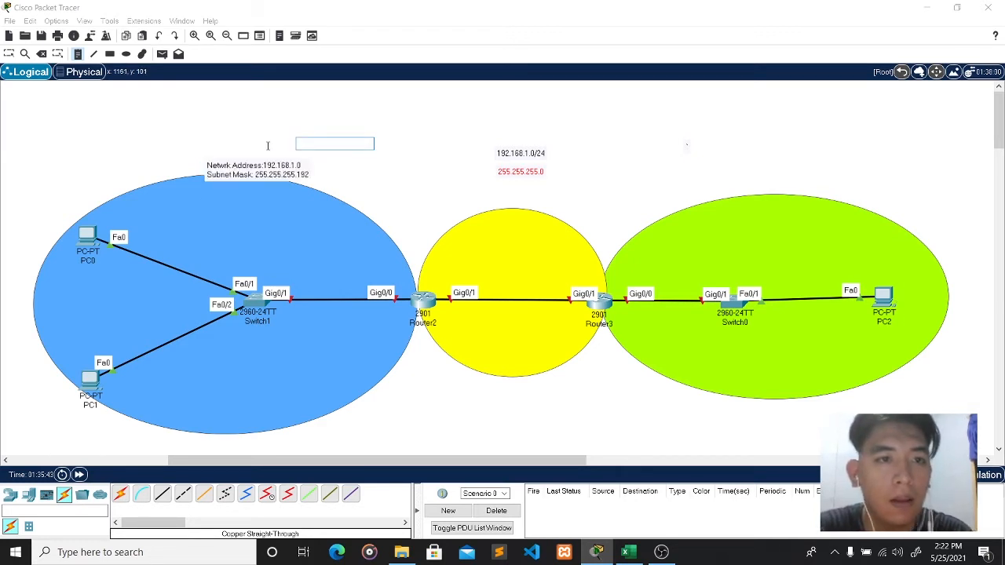
- Reposition the blue subnet's note and raise the 192.168.1.0/24 and mask notes
key(Escape)
drag(235, 166, 207, 153)
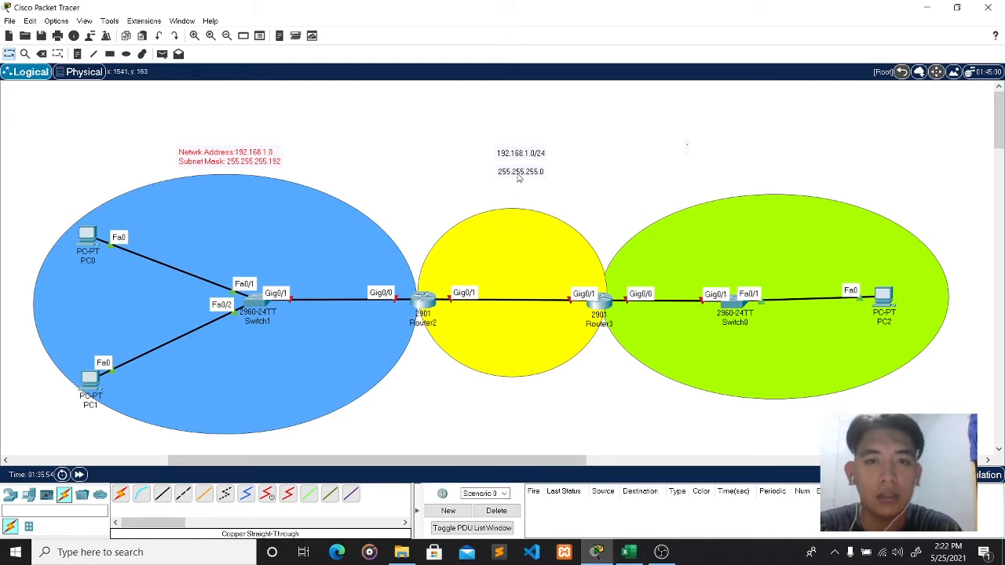
drag(517, 160, 519, 126)
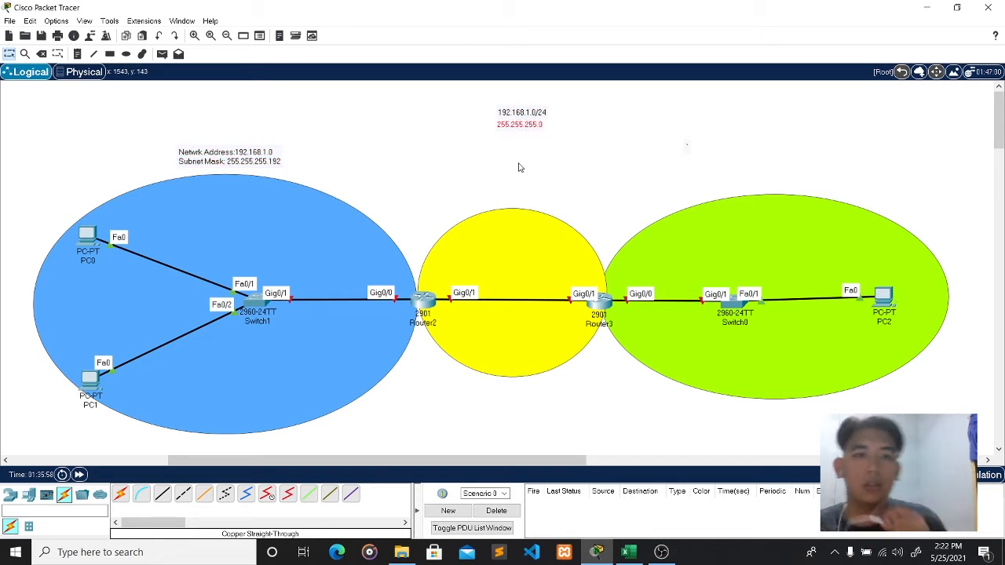
- Place a note 'NA: 192.168.1.64/26' above the yellow router-to-router subnet
click(77, 53)
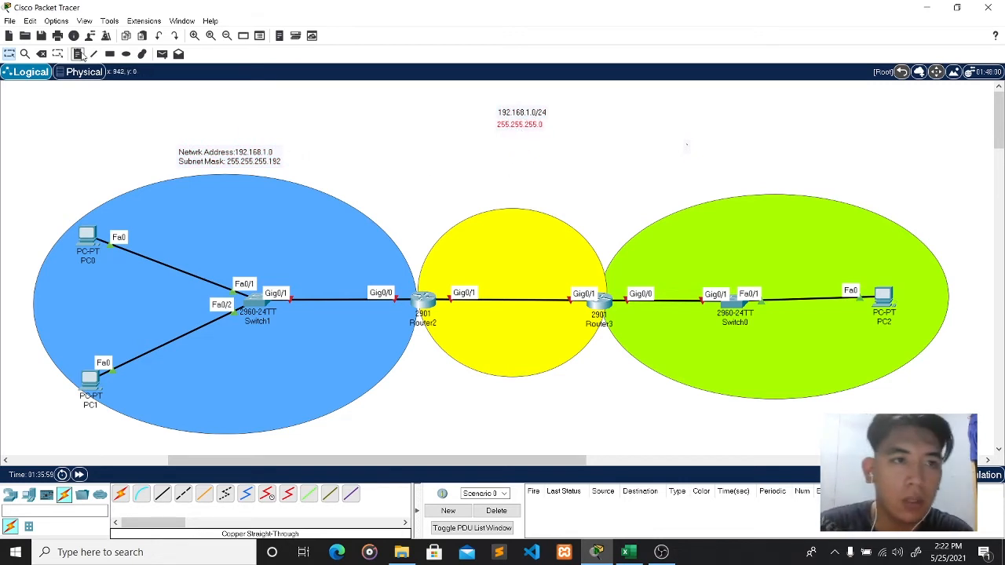
click(470, 166)
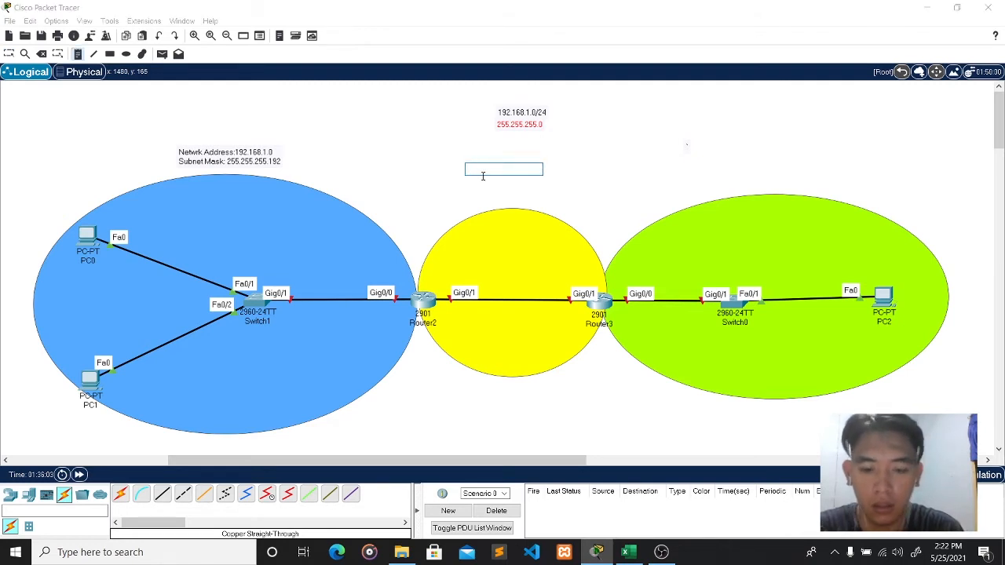
text(n)
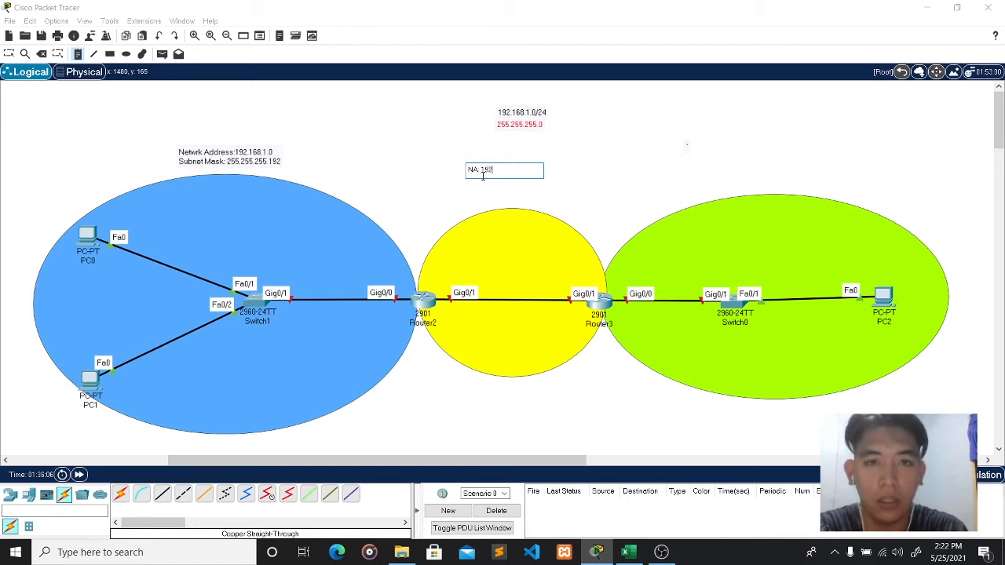
text(A: 192.168.)
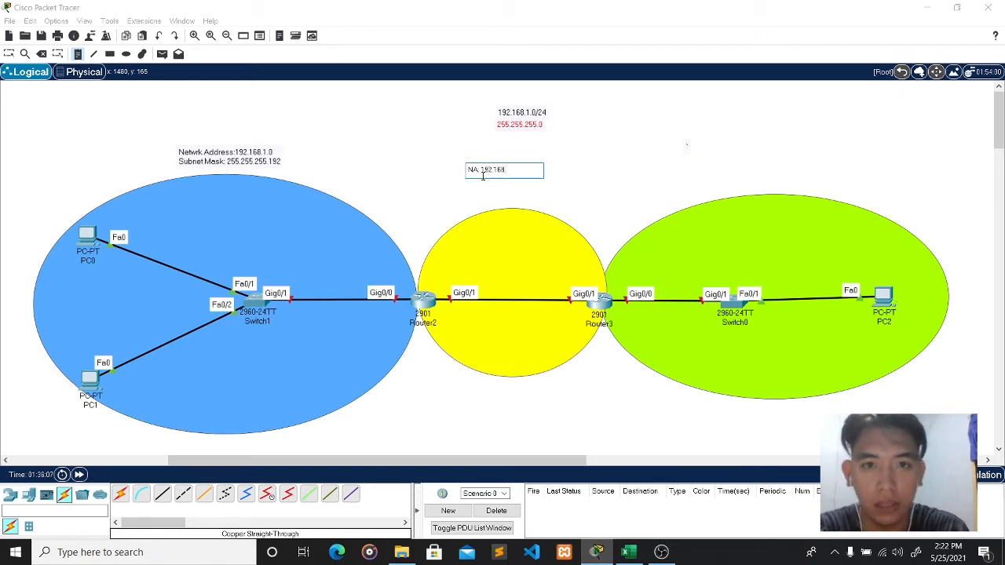
text(1)
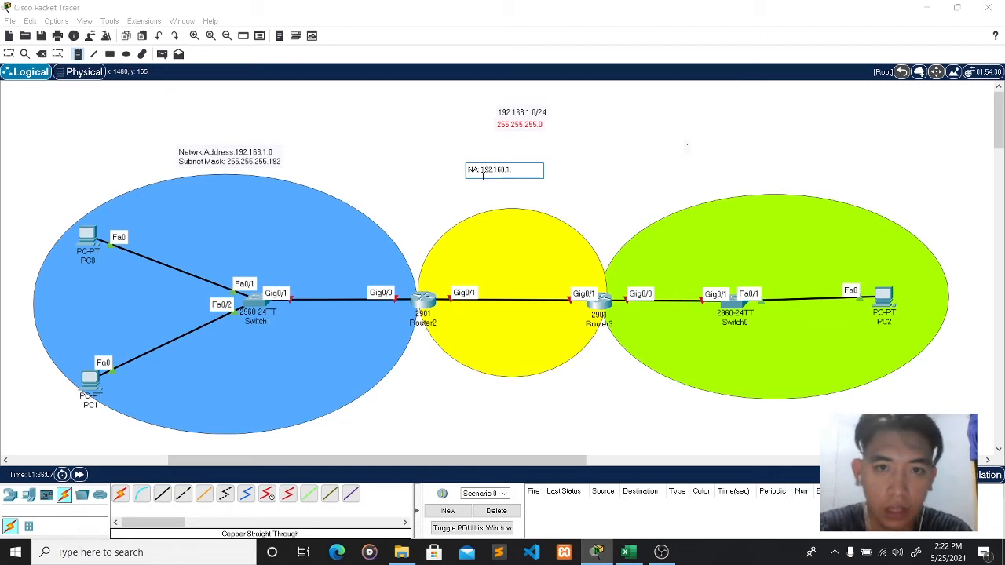
click(630, 552)
click(631, 554)
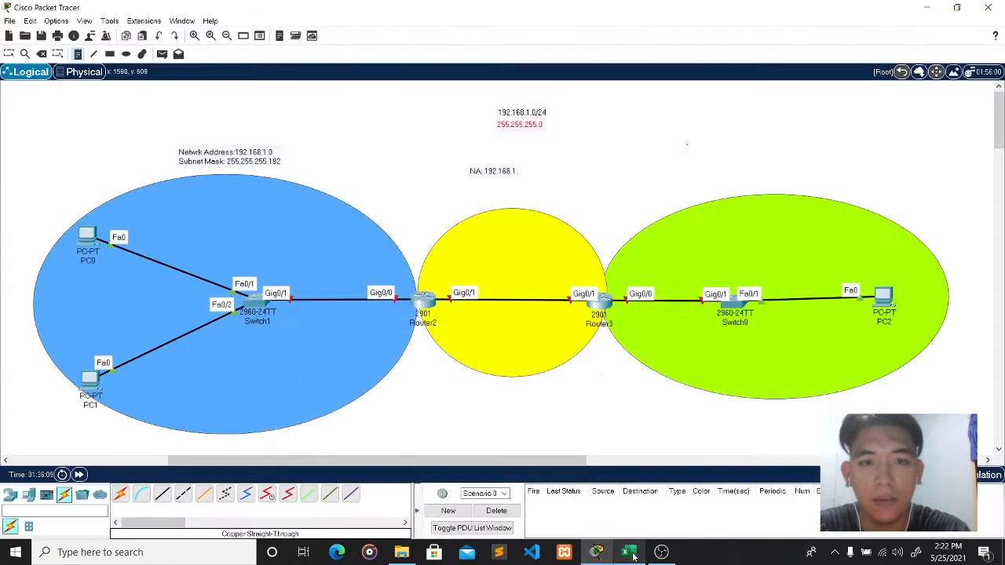
click(518, 170)
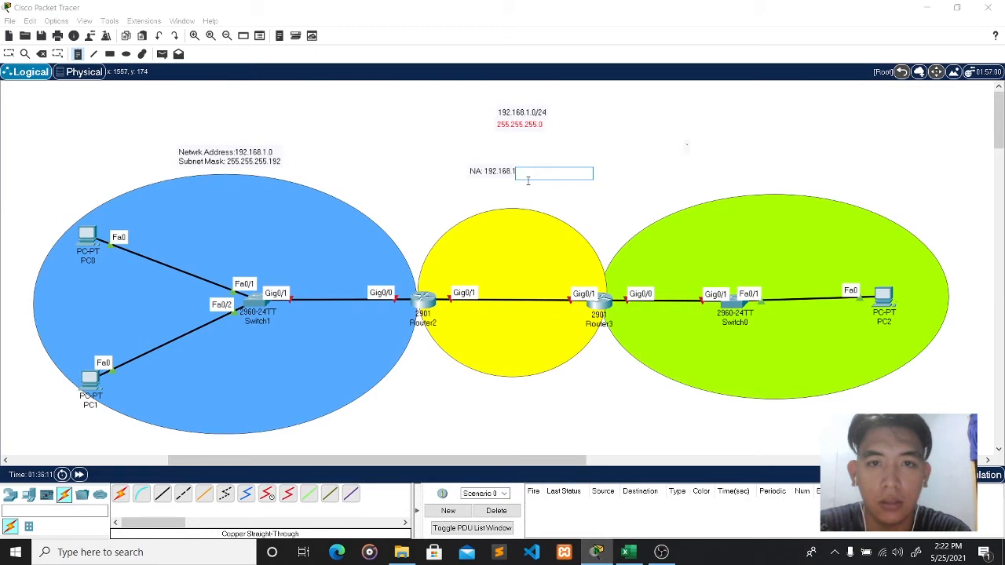
text(.64)
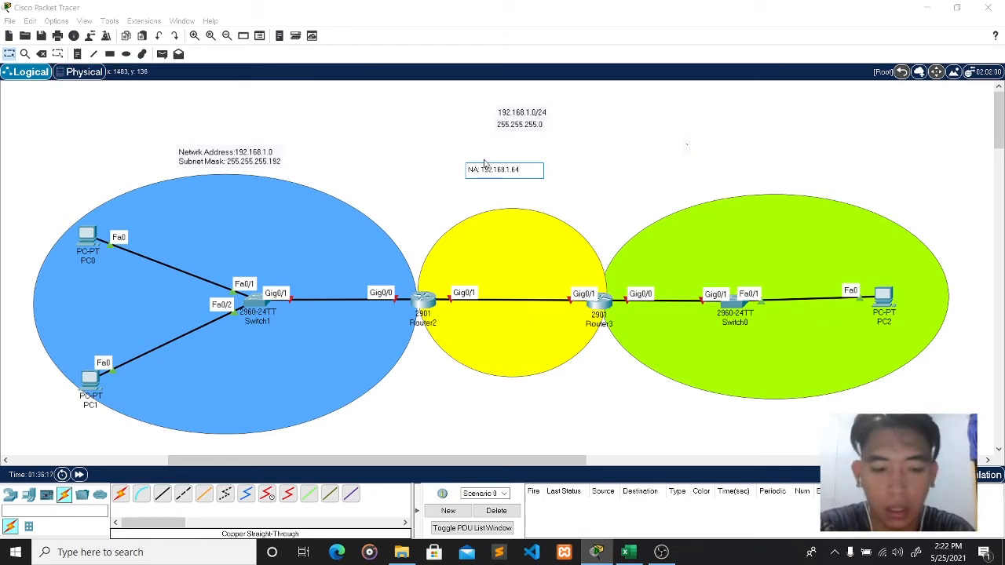
text(26)
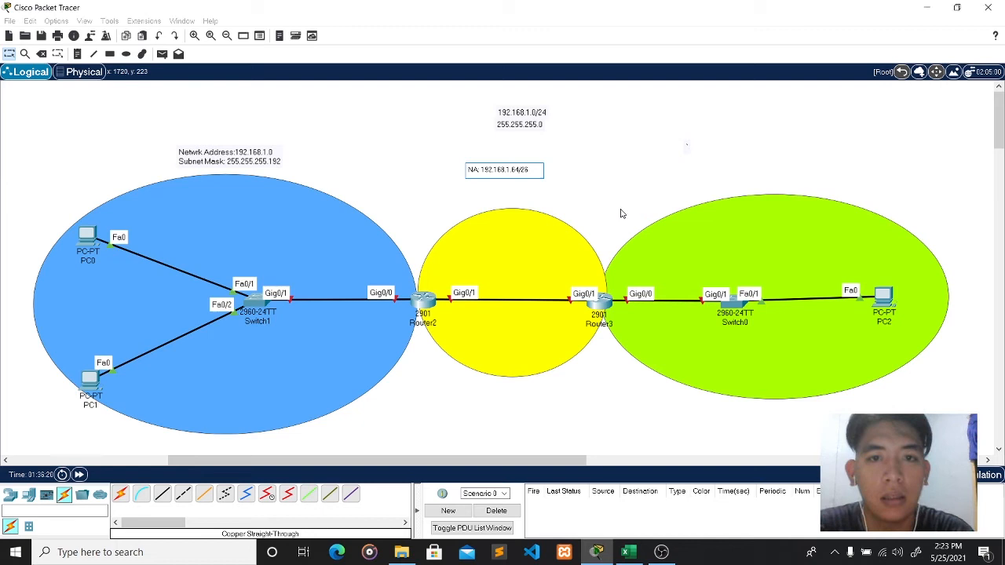
click(621, 214)
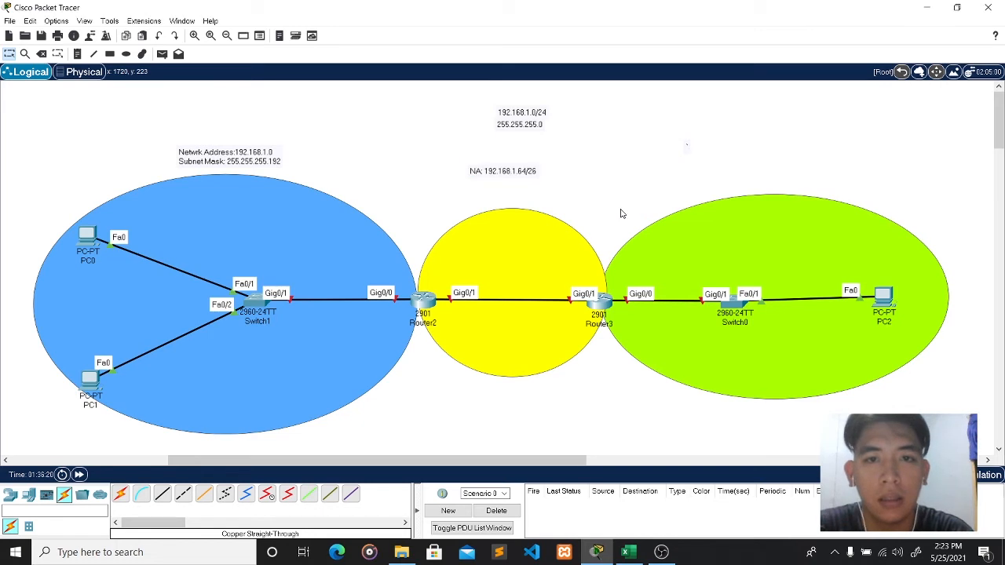
drag(519, 175, 525, 175)
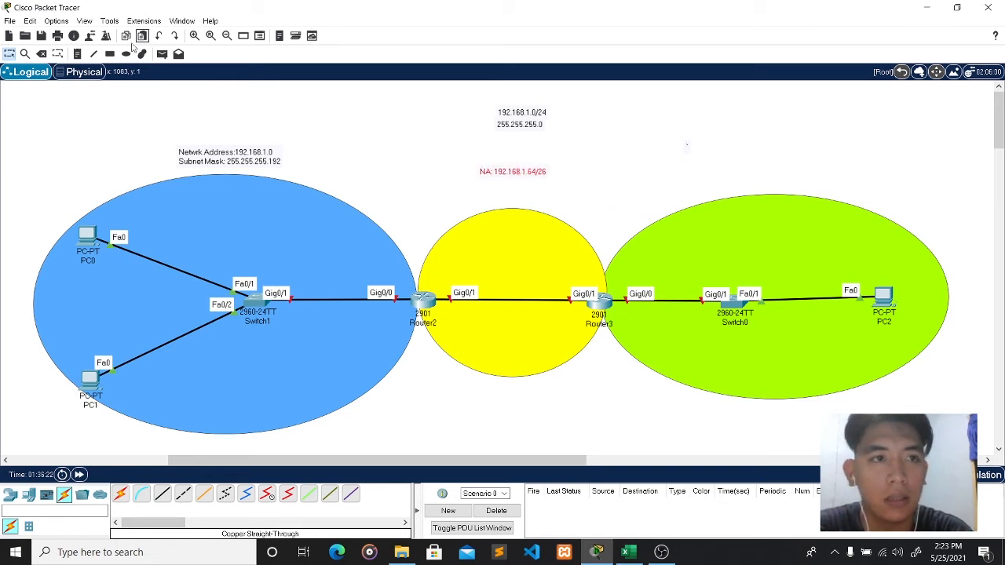
- Complete the green subnet's note to read 192.168.1.128
click(752, 171)
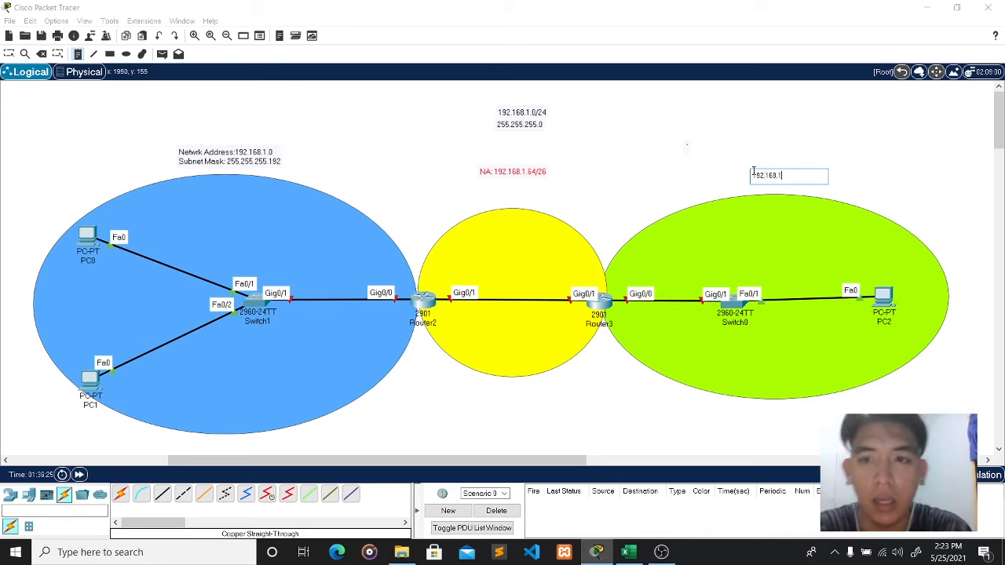
click(628, 552)
click(628, 552)
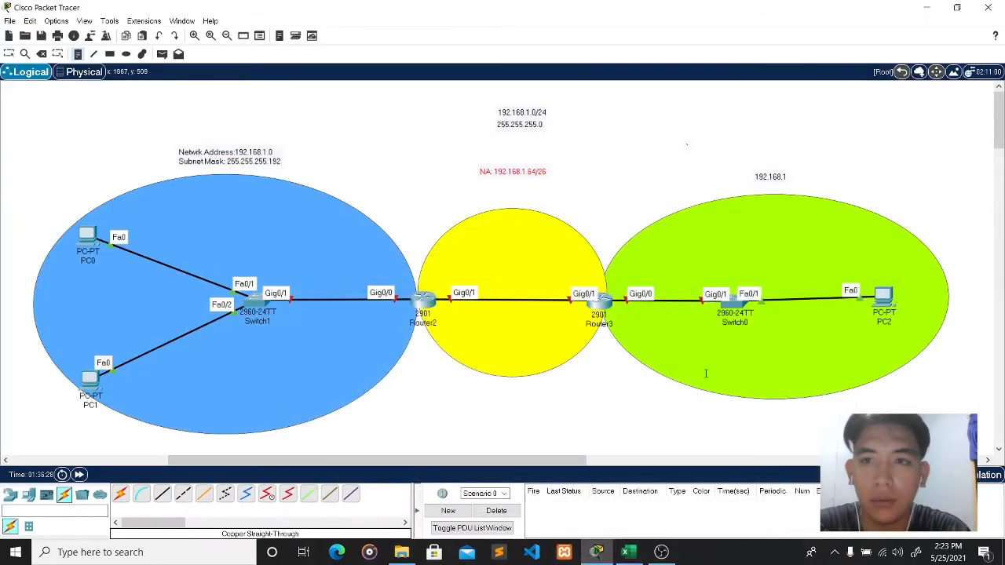
click(793, 177)
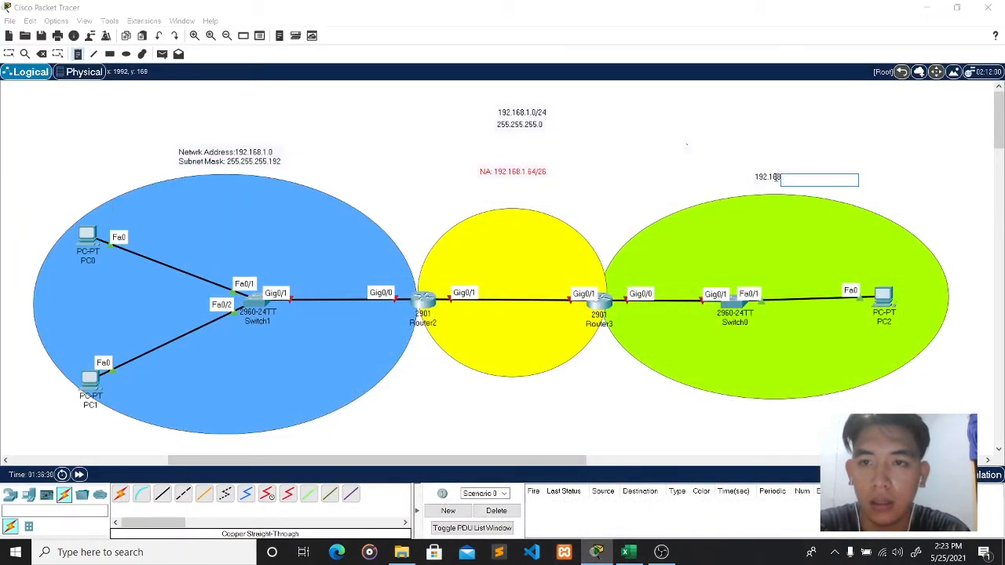
key(Escape)
click(776, 178)
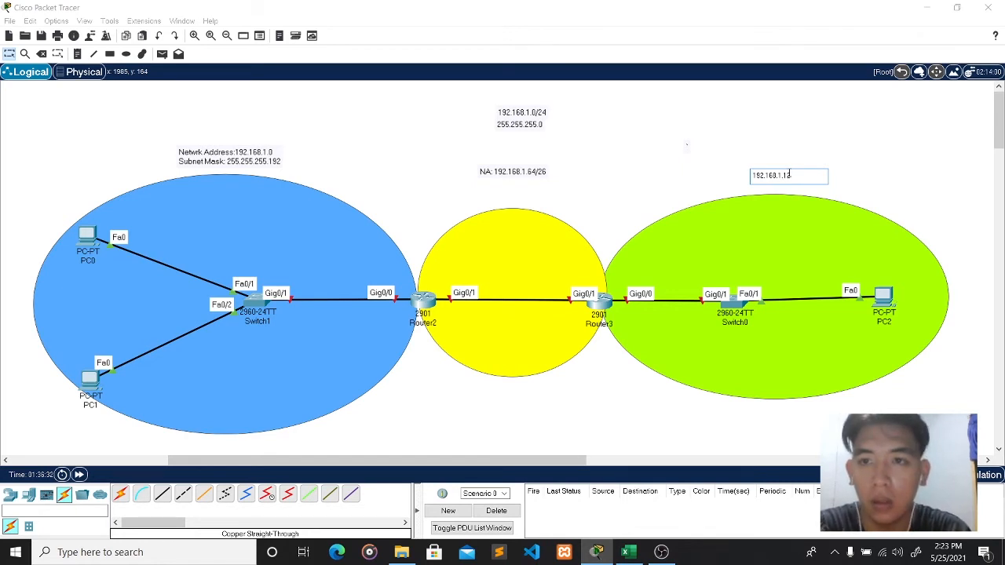
text(.128)
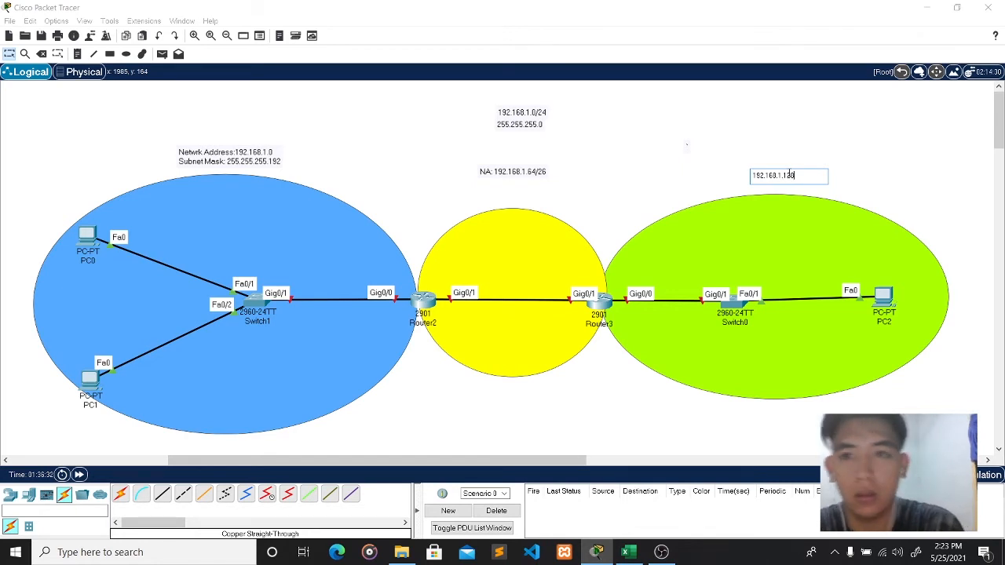
click(748, 219)
click(710, 166)
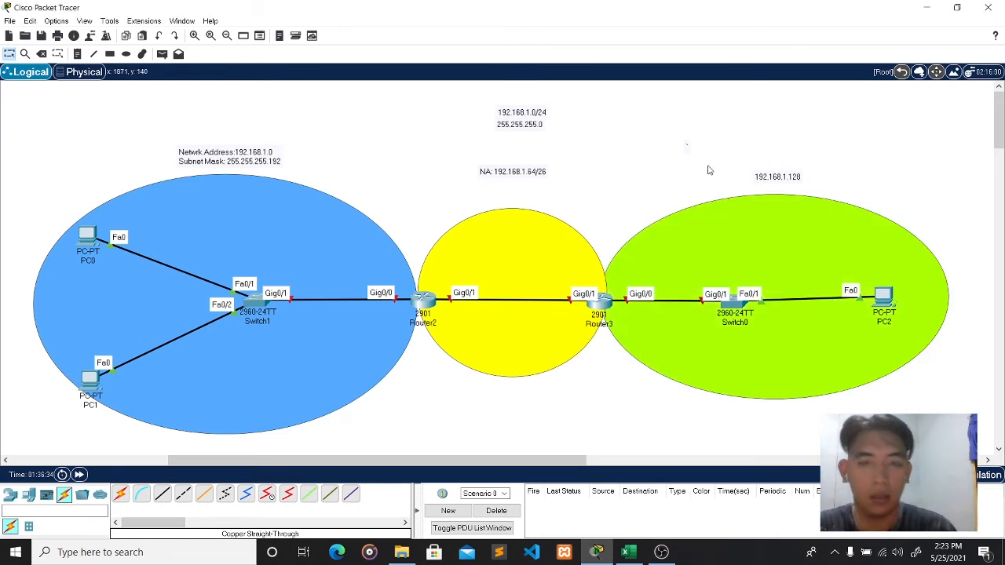
- Append /26 to make it 192.168.1.128/26, then nudge the subnet notes into place
double_click(783, 177)
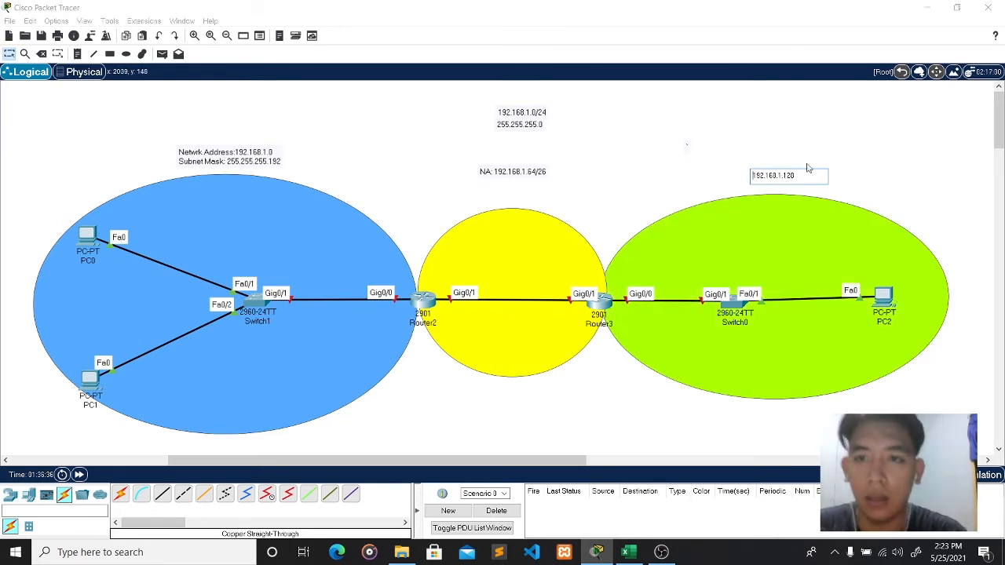
text(/)
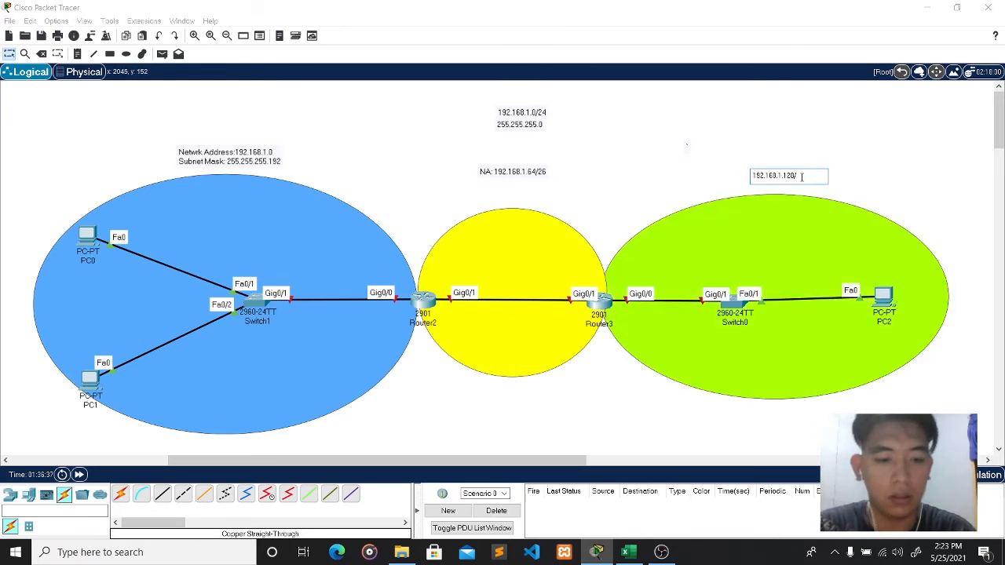
text(26)
click(687, 175)
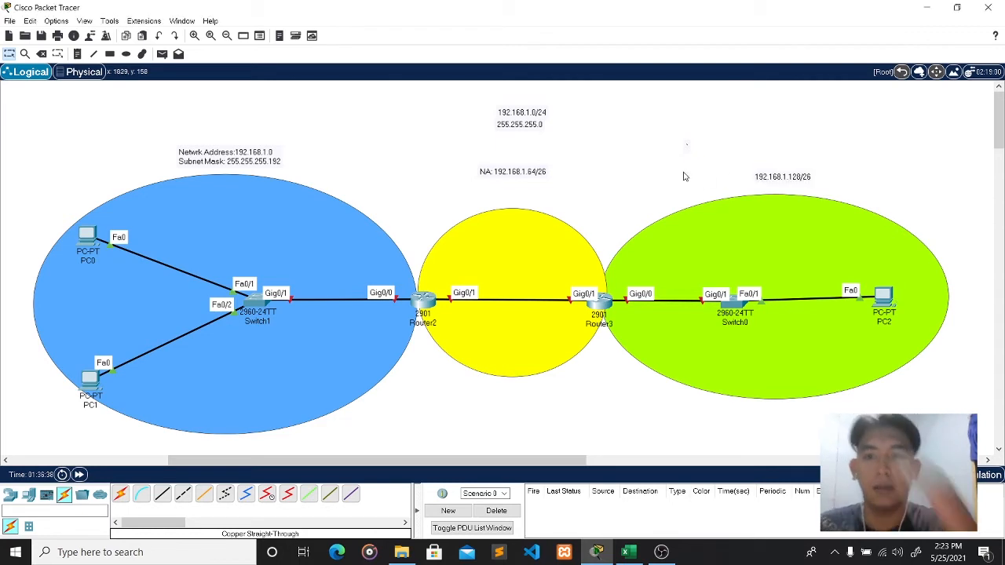
drag(754, 182, 766, 184)
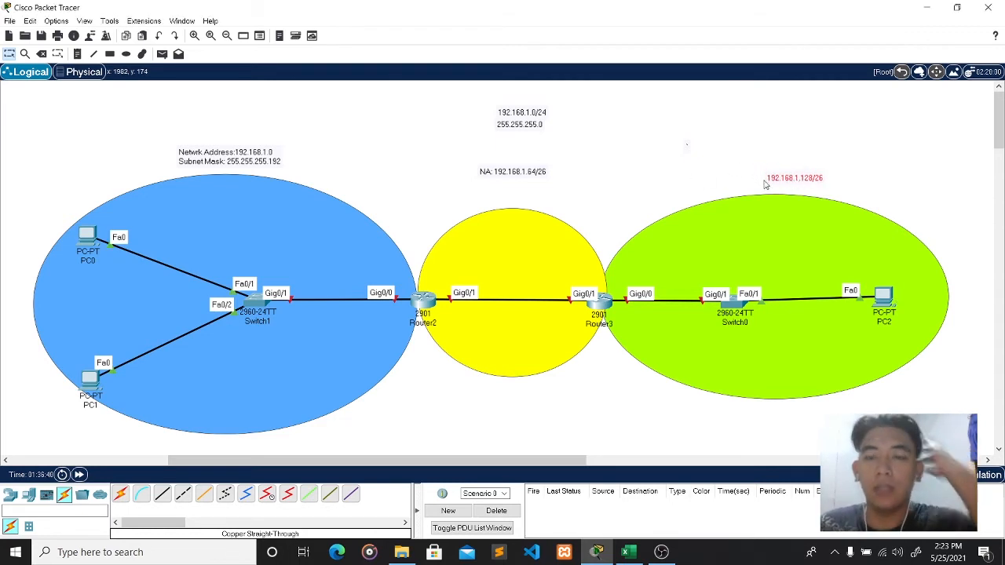
mouse_move(527, 171)
mouse_down()
mouse_move(529, 185)
mouse_move(526, 171)
mouse_up()
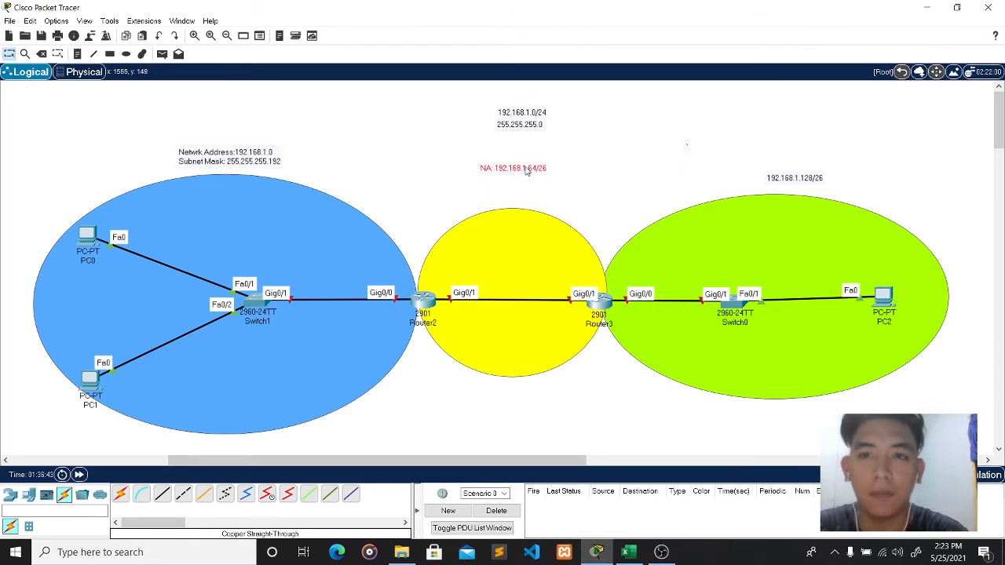
- Nudge the 192.168.1.128/26 note and add a 192.168.1.1 note beside Router2's Gig0/0
drag(800, 183, 797, 177)
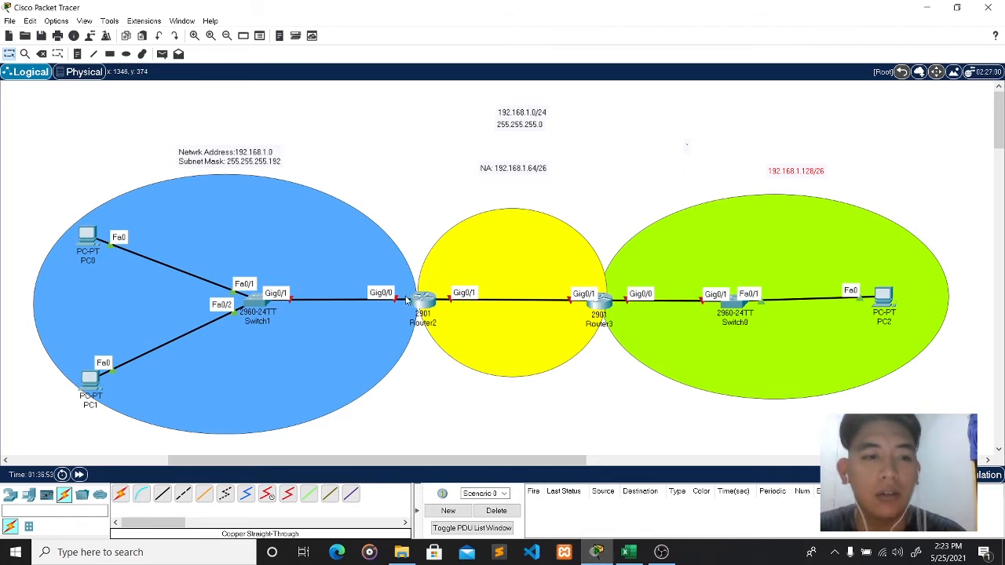
mouse_move(426, 306)
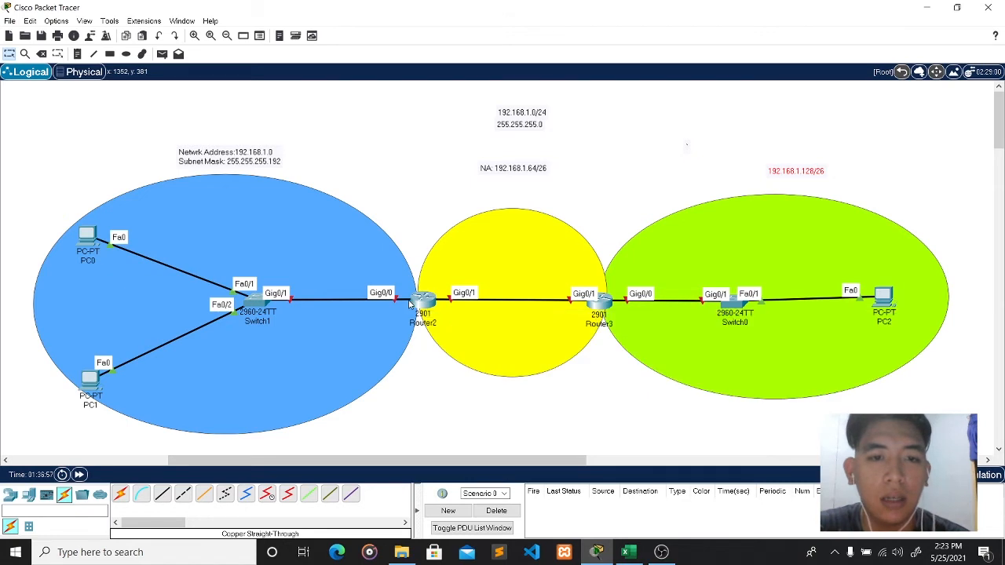
click(80, 54)
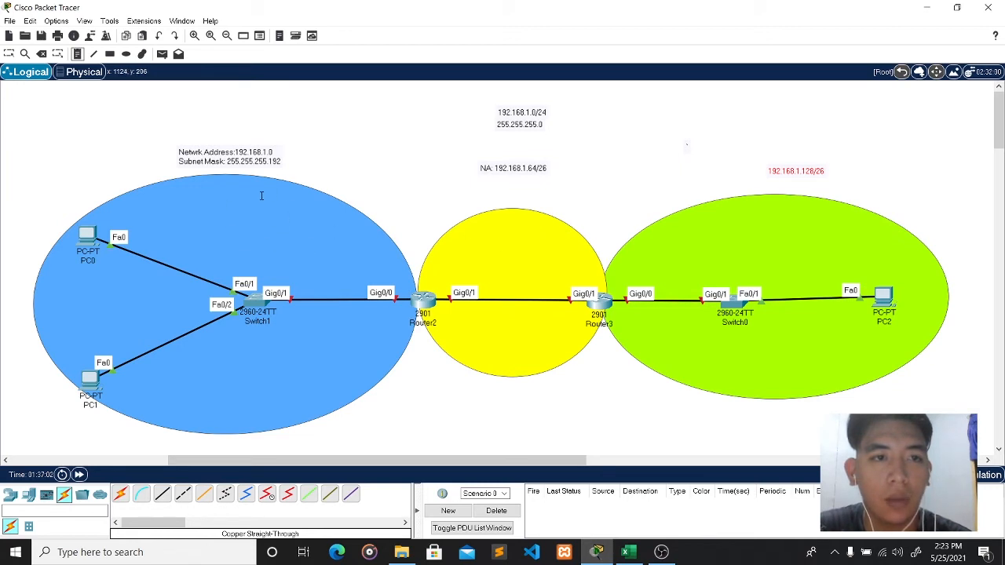
click(373, 259)
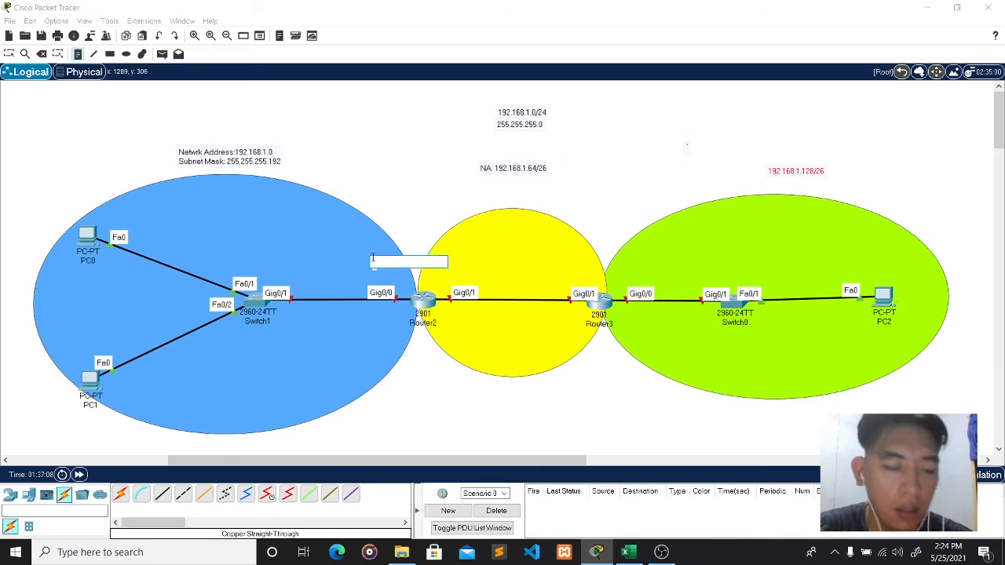
text(192.168.1.1)
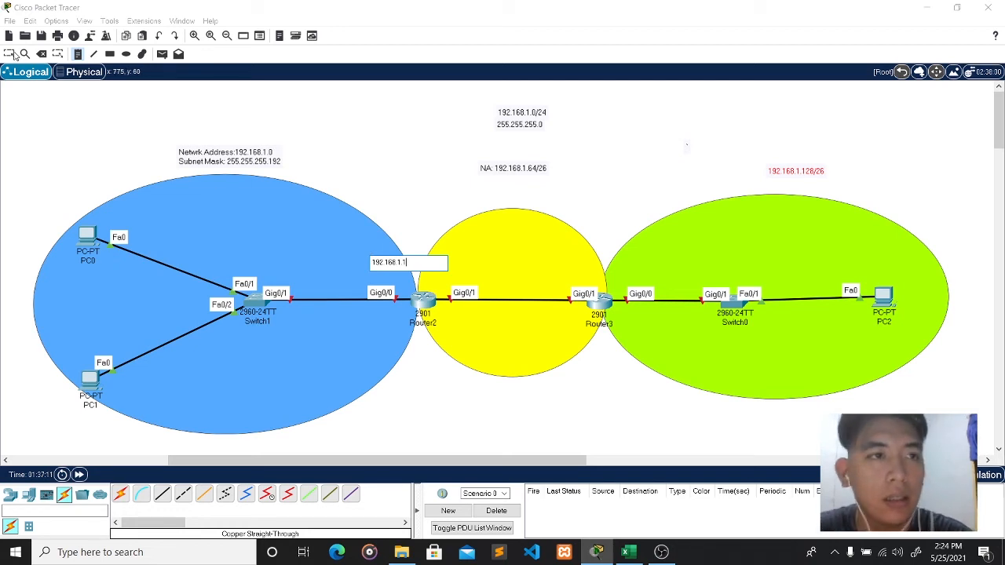
click(78, 54)
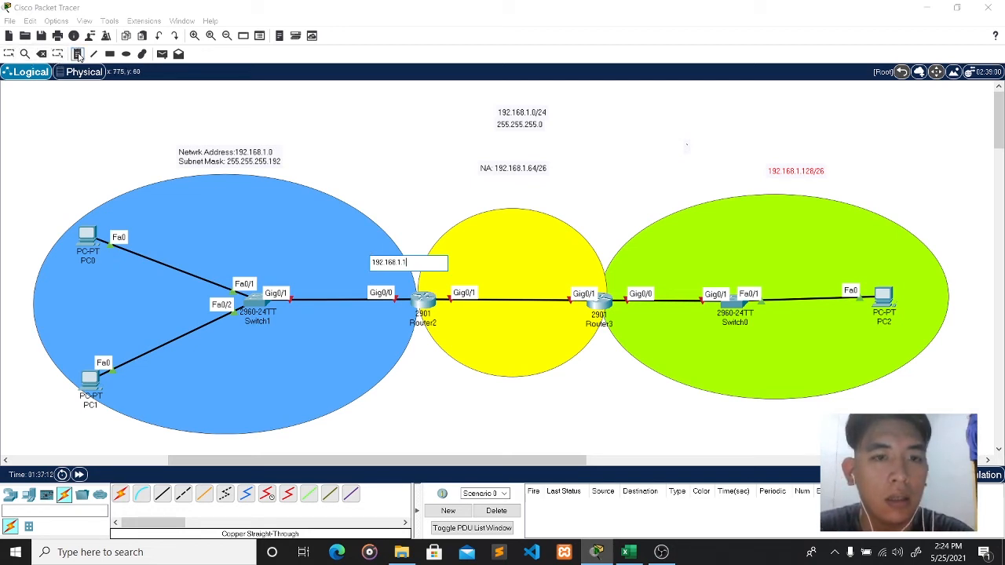
click(77, 55)
mouse_move(381, 263)
mouse_down()
mouse_move(391, 269)
mouse_move(381, 275)
mouse_up()
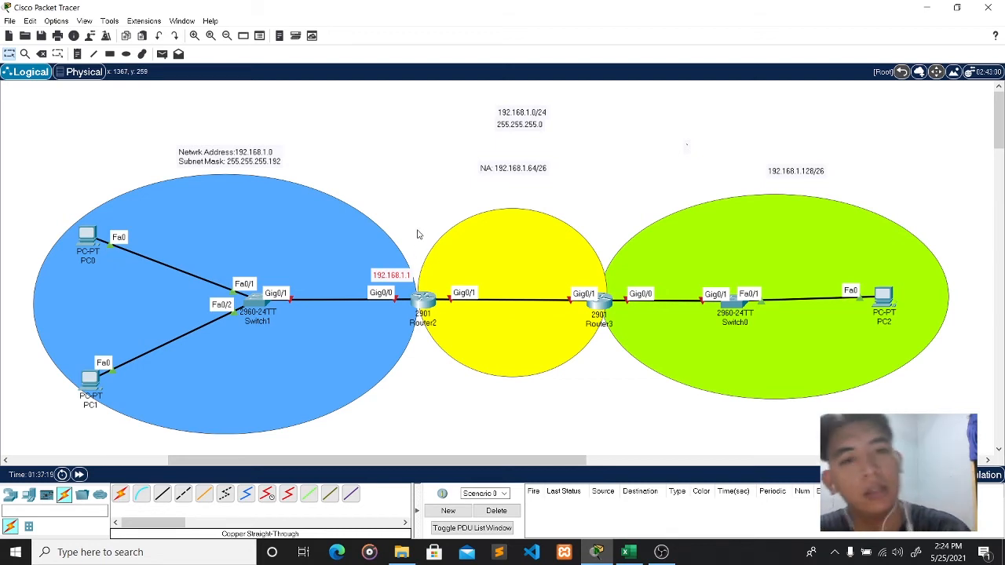
- Start a new address note above PC0
click(77, 54)
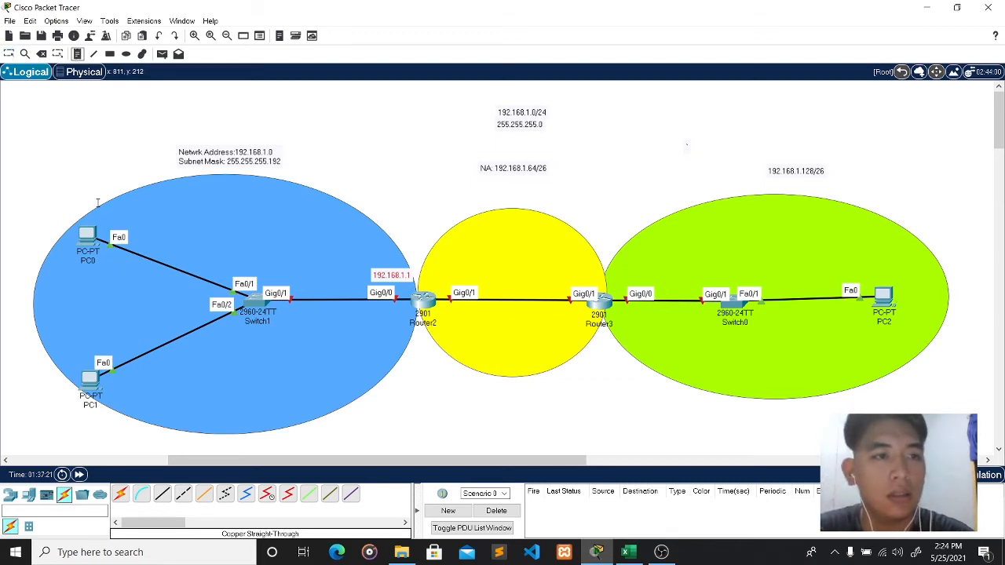
click(104, 209)
text(1)
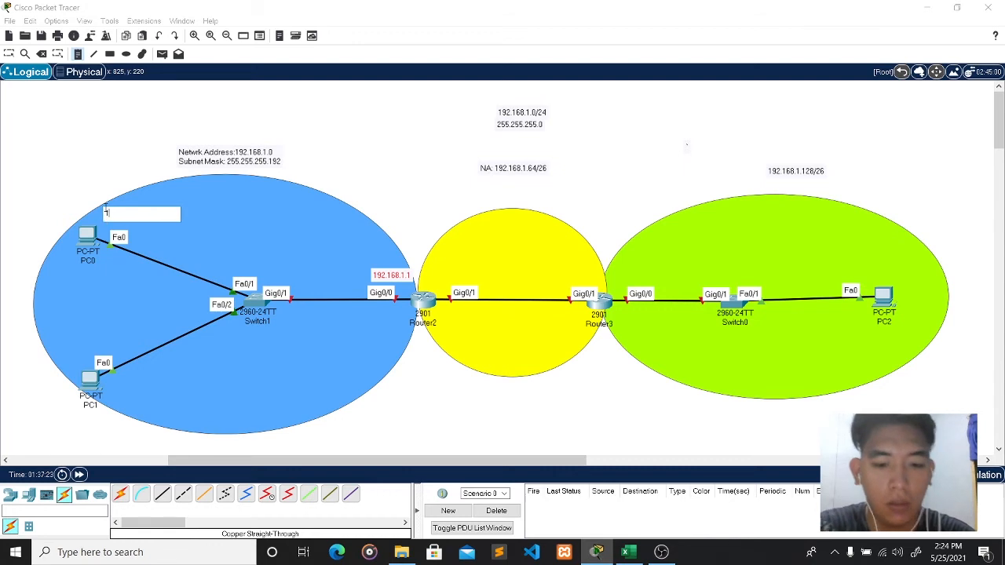
text(92.168.1.2)
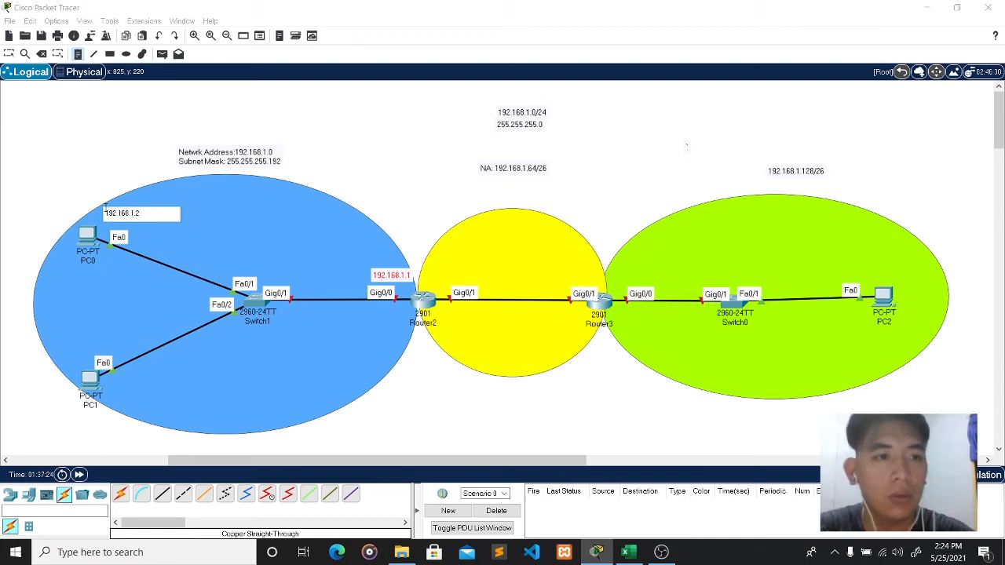
- Finish PC0's note as 192.168.1.2 and add a 192.168.1.3 note beside PC1
key(Escape)
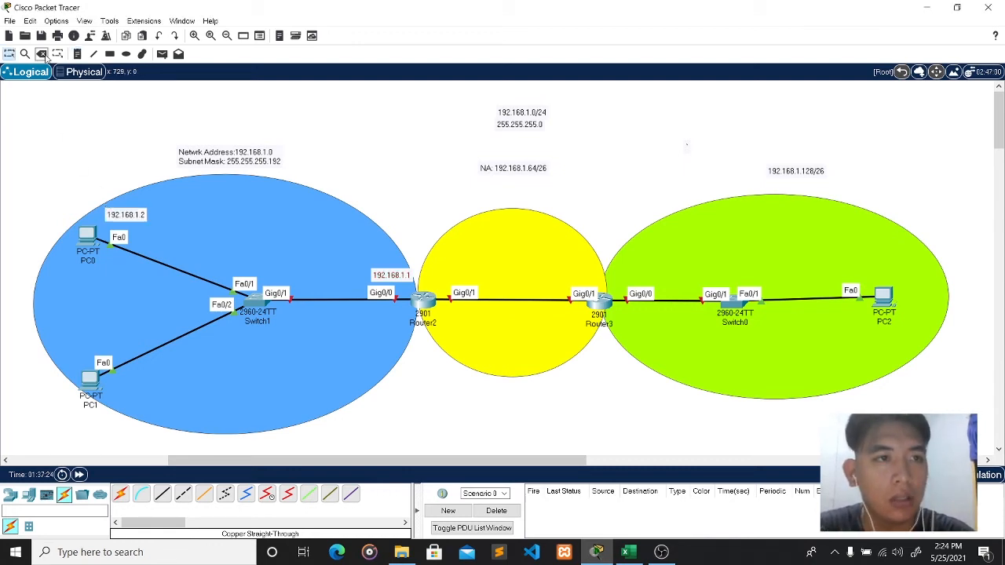
click(77, 55)
click(119, 399)
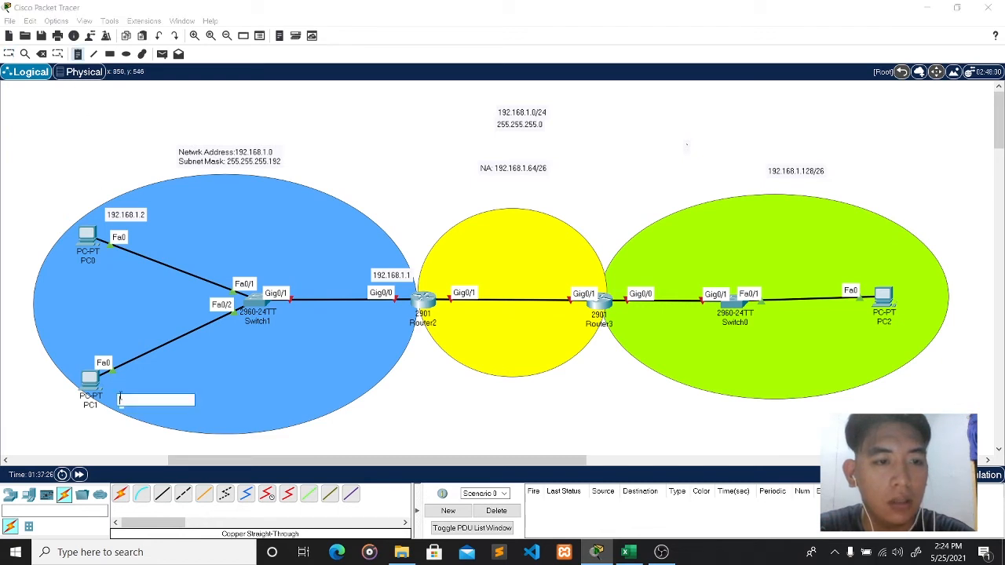
text(192.168.1.3)
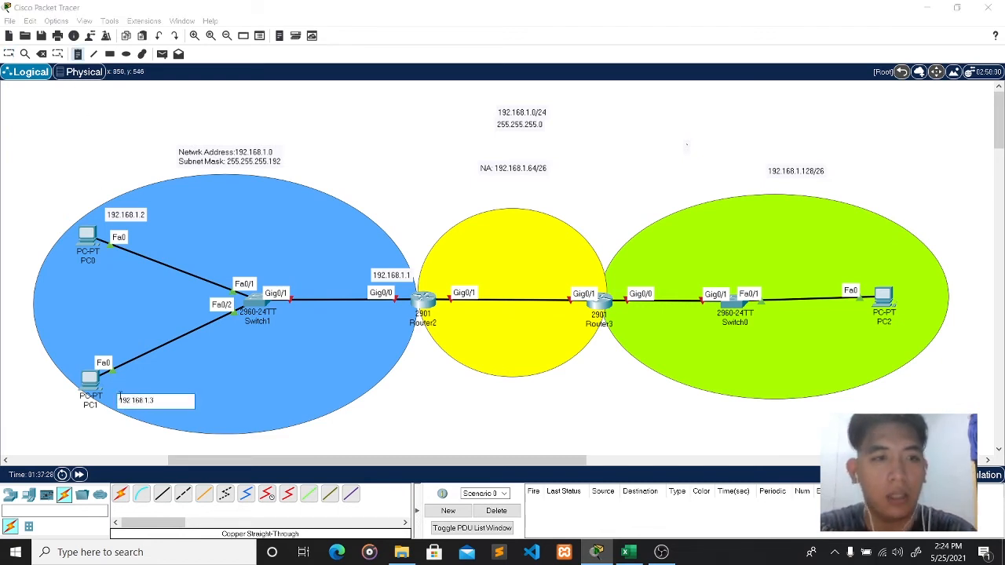
click(117, 107)
key(Escape)
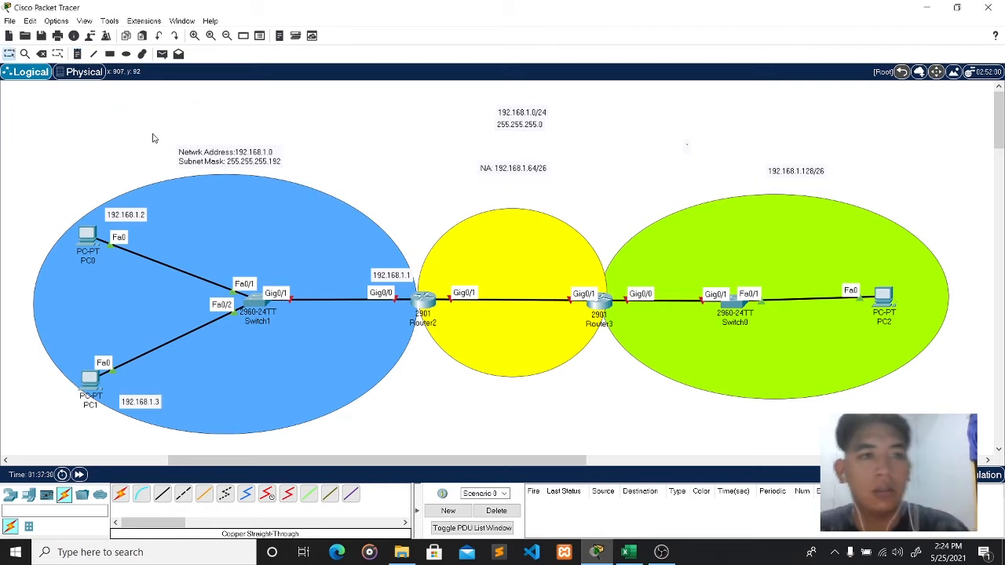
click(135, 403)
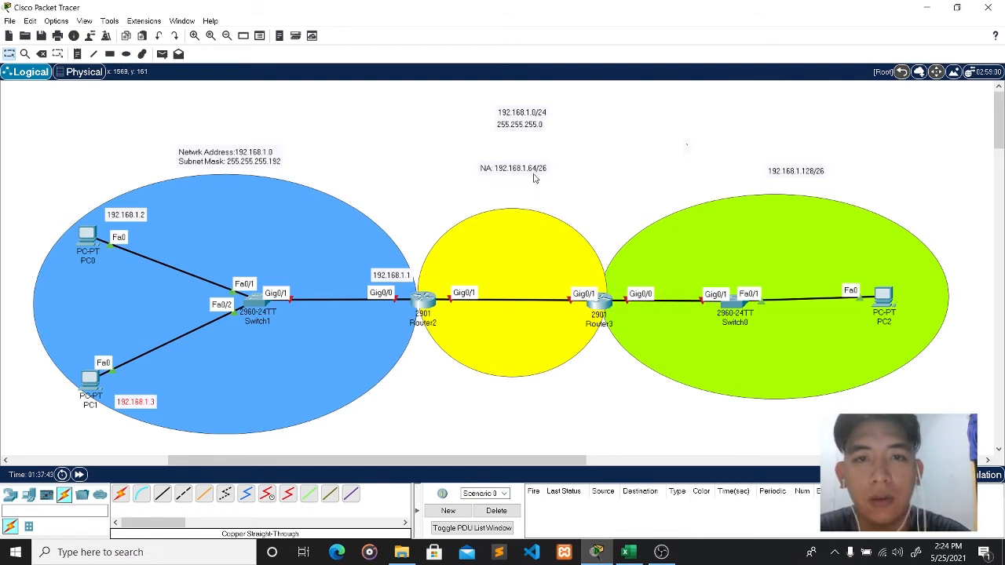
click(77, 54)
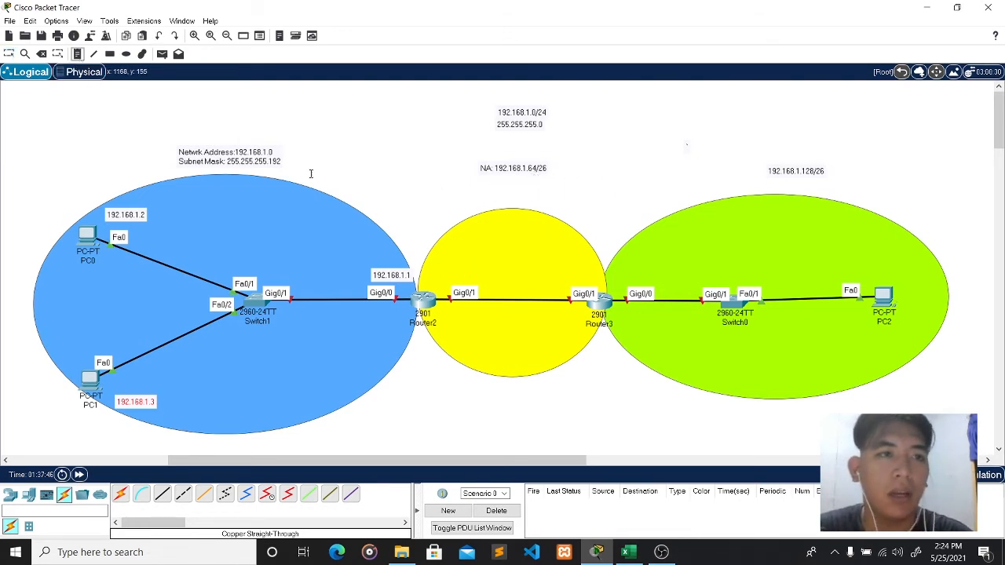
- Label Router2's Gig0/1 as 192.168.1.65 and Router3's Gig0/1 as 192.168.1.66
click(429, 275)
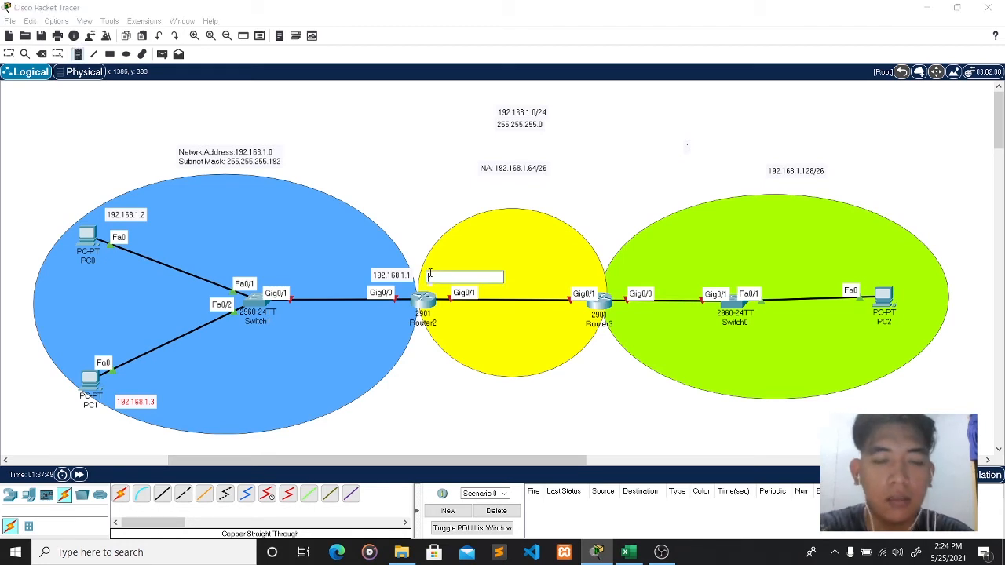
text(19)
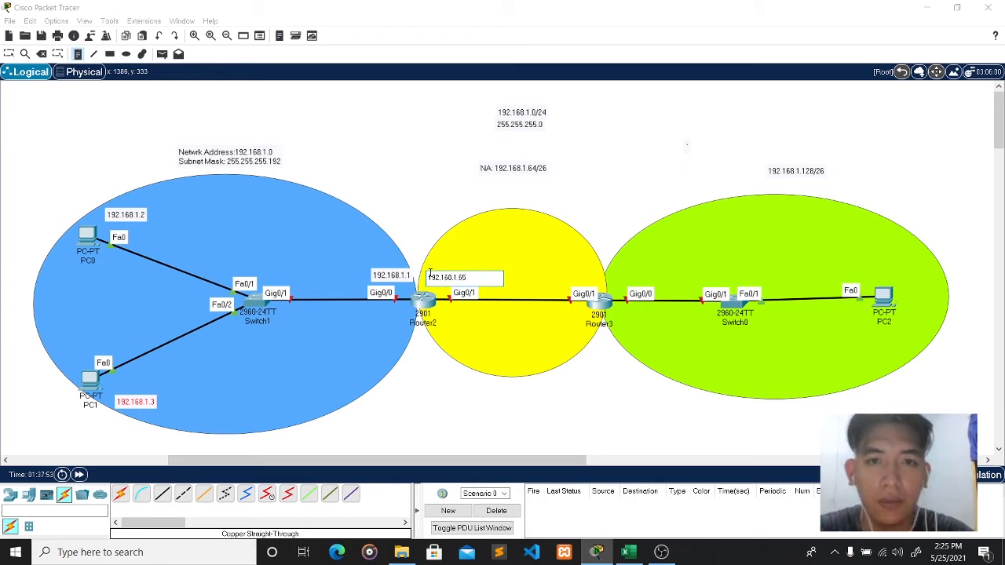
text(2.168.1.65)
click(485, 260)
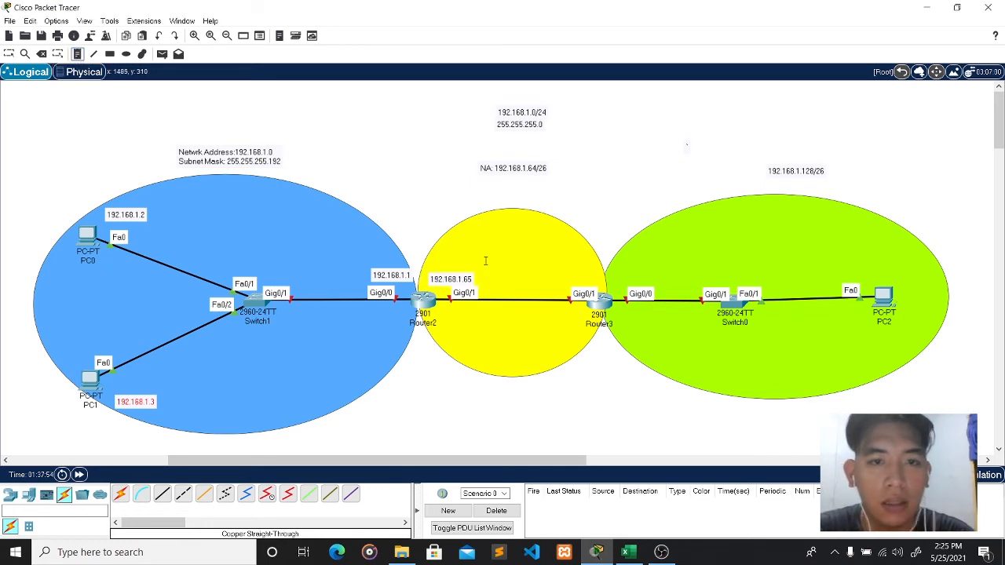
click(561, 272)
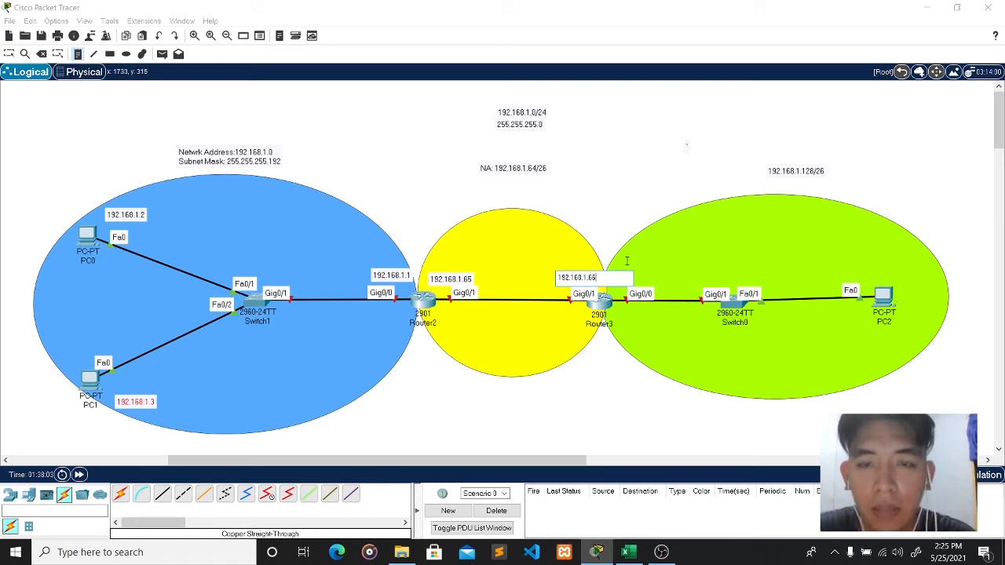
click(627, 260)
- Add a 192.168.1.129 note next to Router3's Gig0/0
click(626, 262)
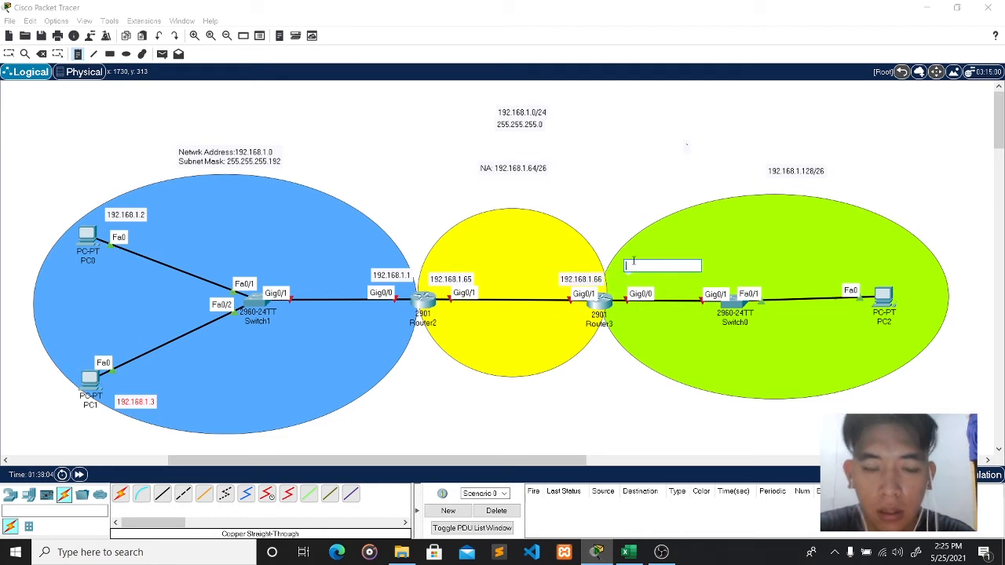
text(192.168.1)
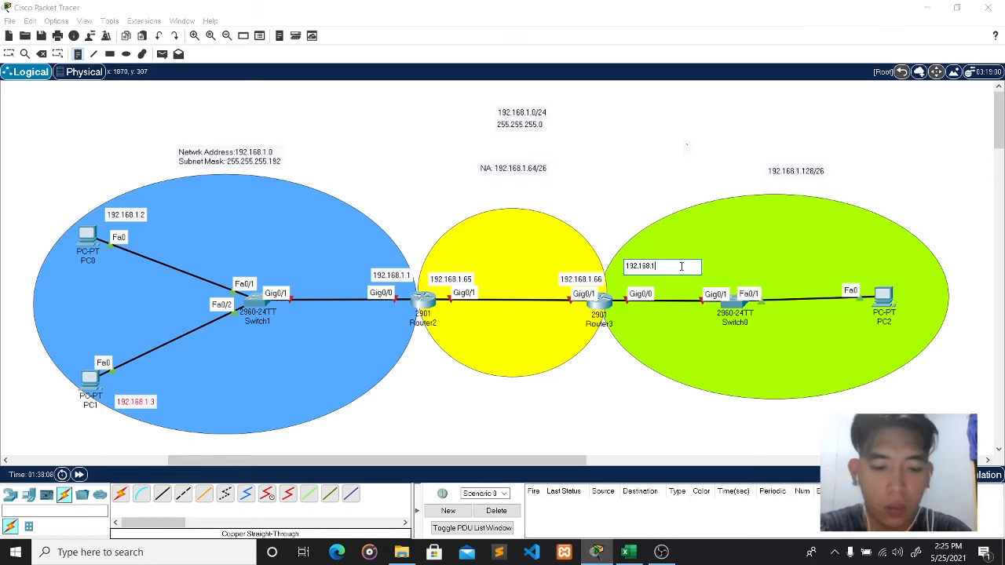
text(.129)
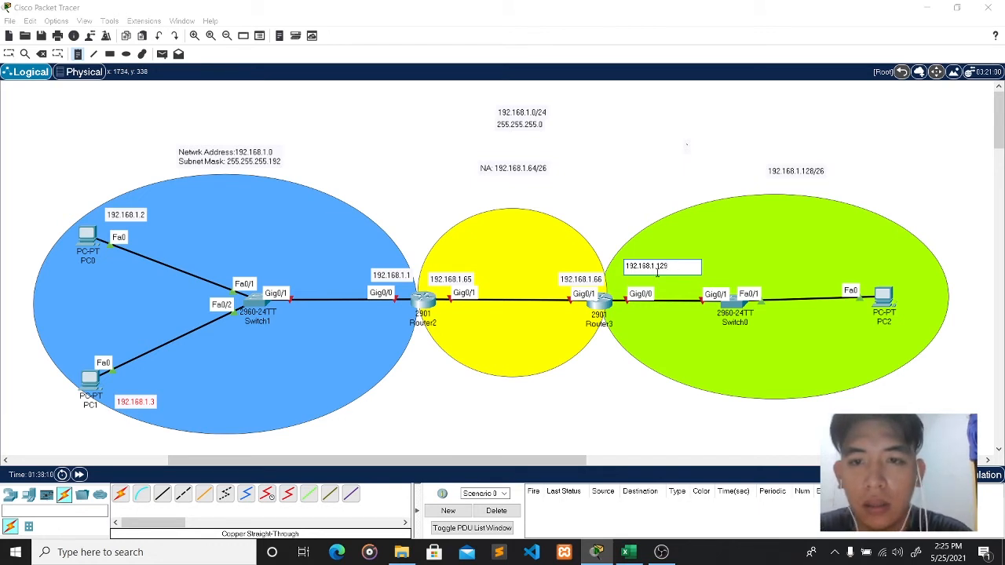
click(77, 54)
click(639, 268)
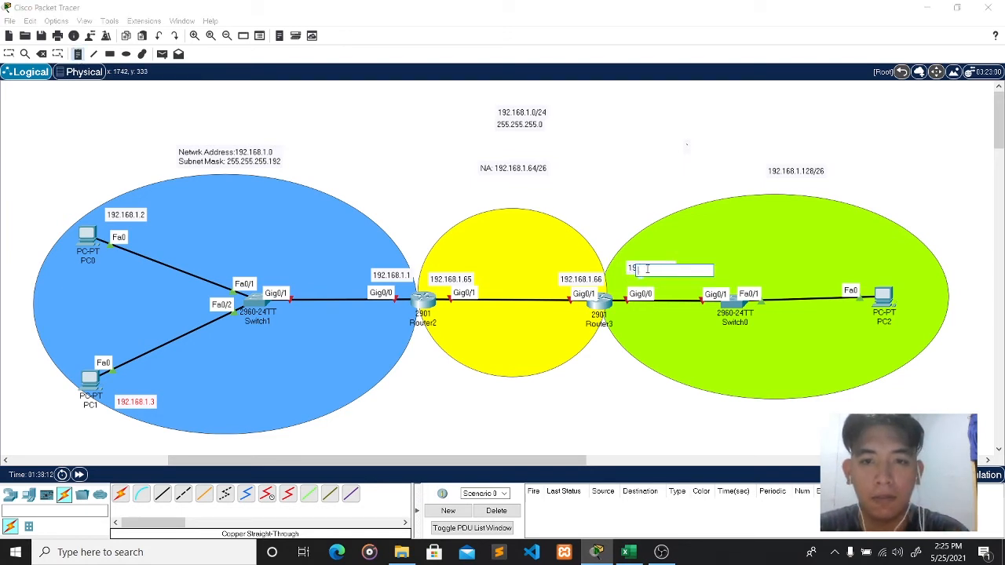
key(Escape)
drag(643, 270, 617, 278)
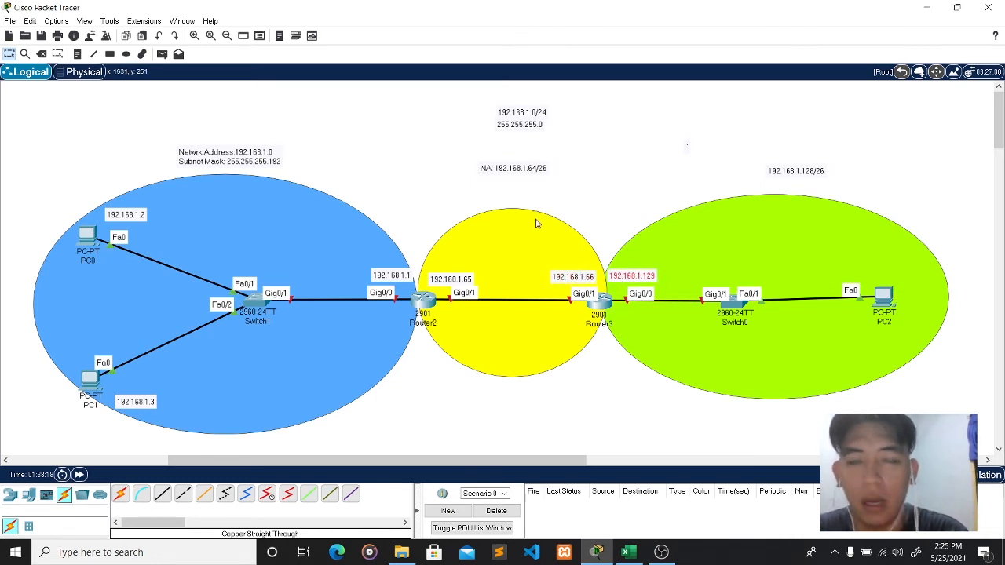
- Add a 192.168.1.130 note beside PC2 in the green subnet
click(77, 53)
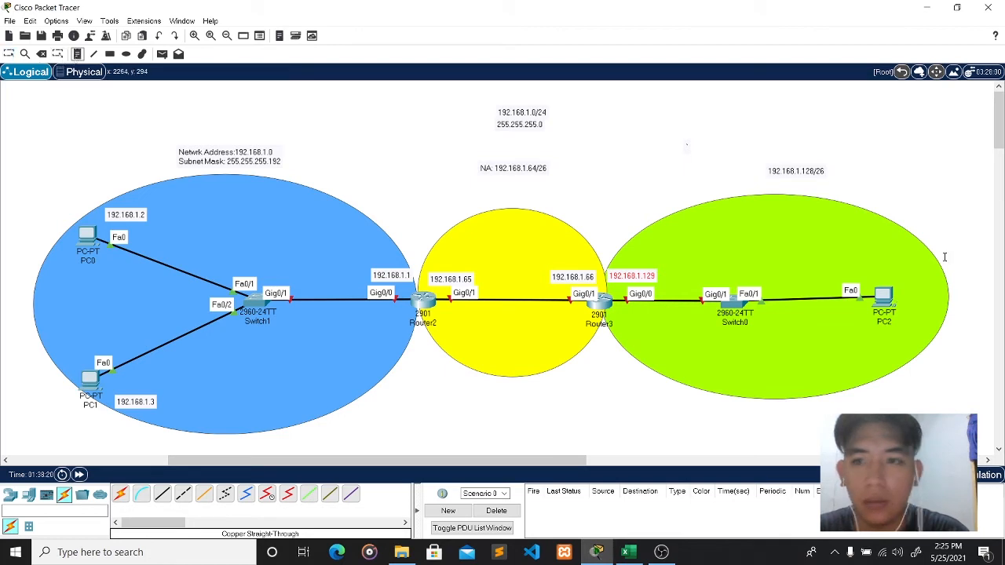
click(855, 265)
text(19)
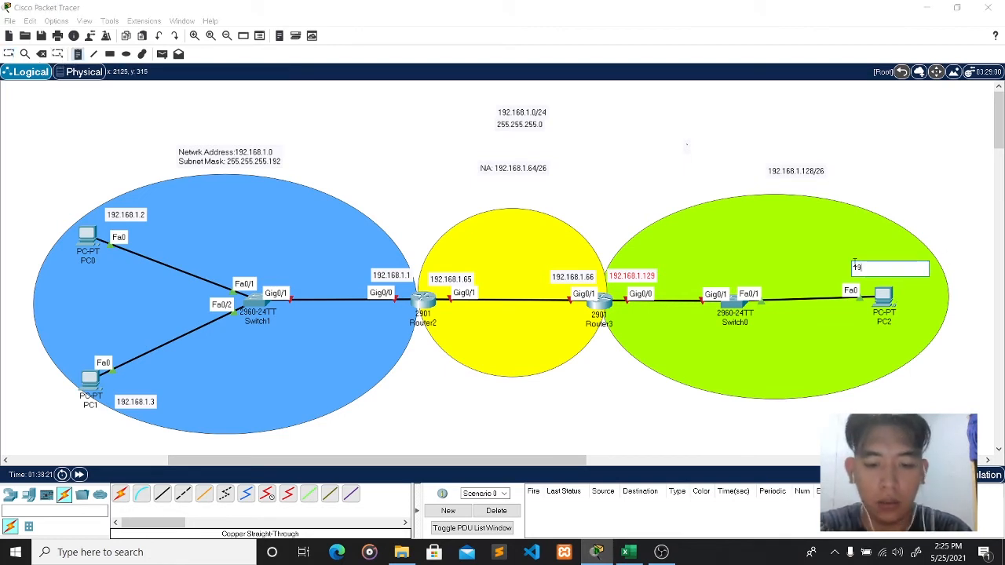
text(2.168.1)
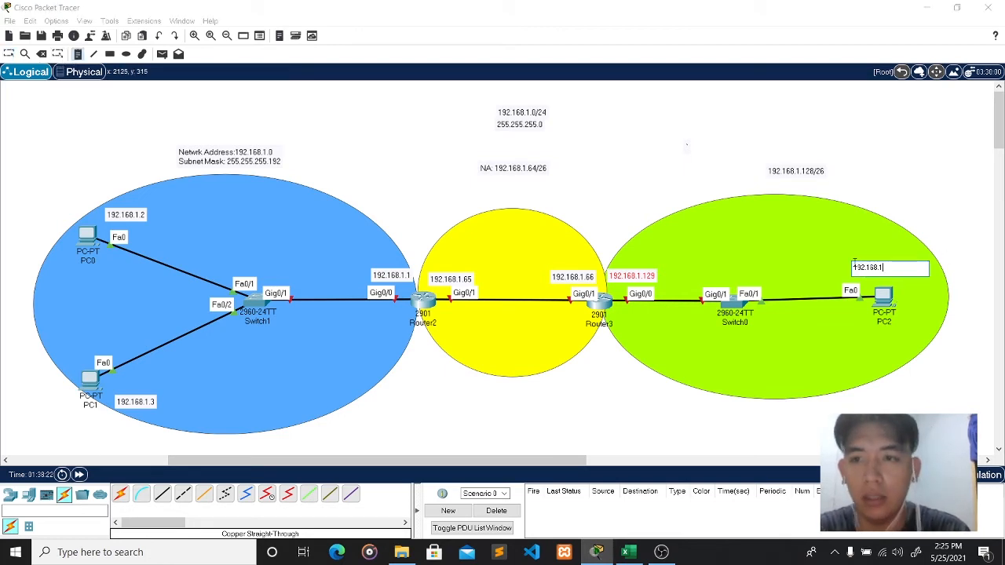
text(.1)
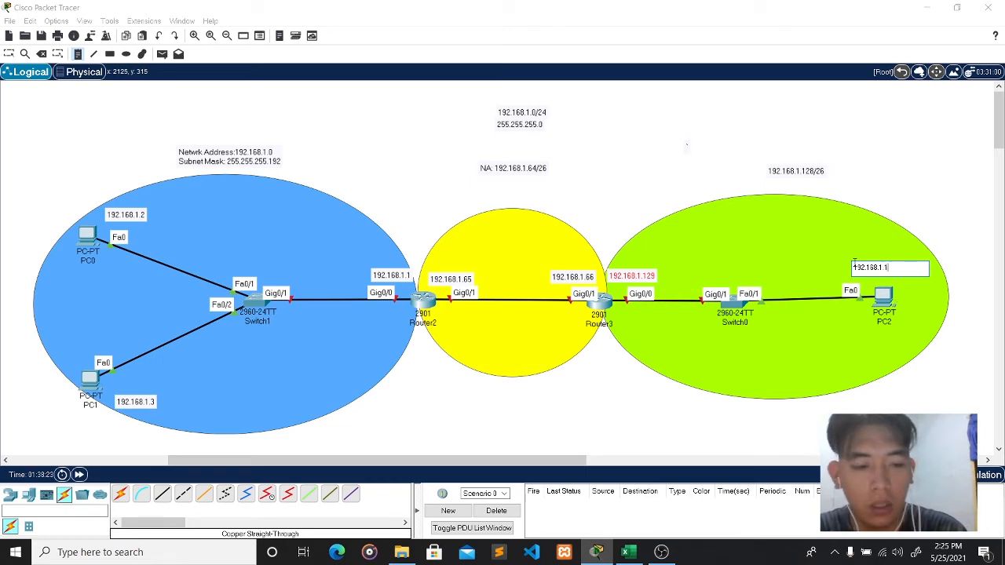
text(30)
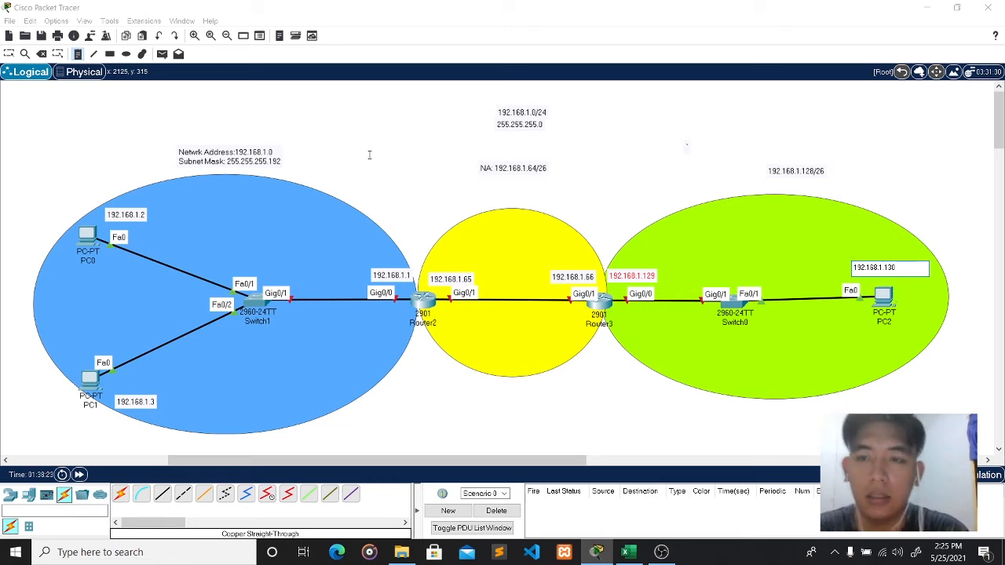
click(77, 55)
click(872, 274)
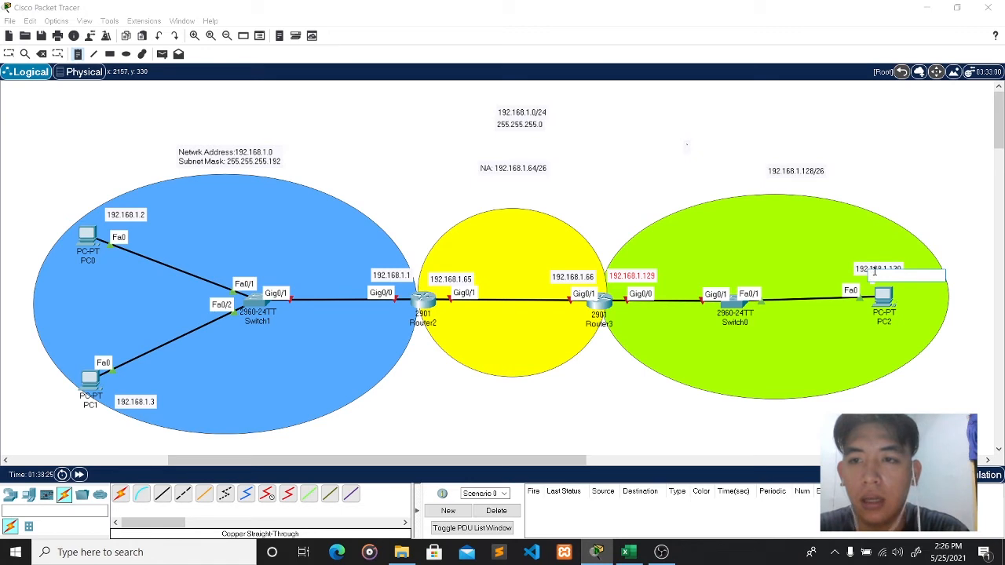
key(Escape)
drag(881, 269, 886, 271)
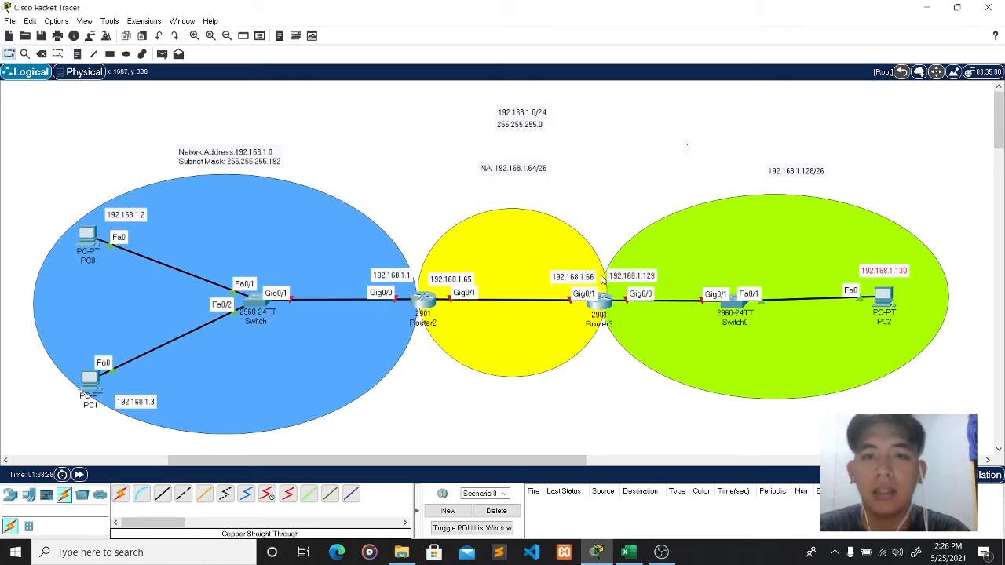
- Set PC0's IP Configuration to 192.168.1.2, mask 255.255.255.192, gateway 192.168.1.1
click(89, 233)
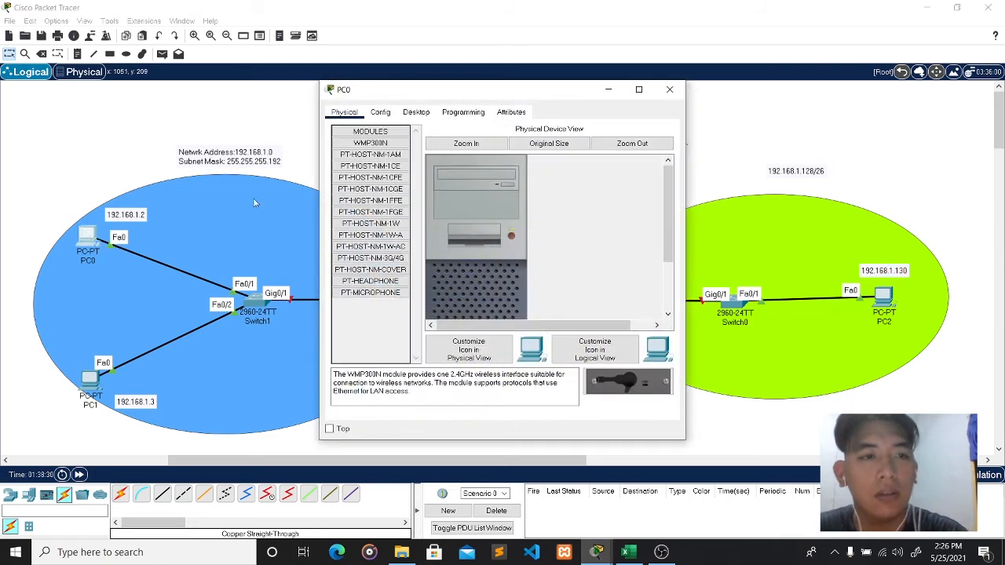
click(415, 115)
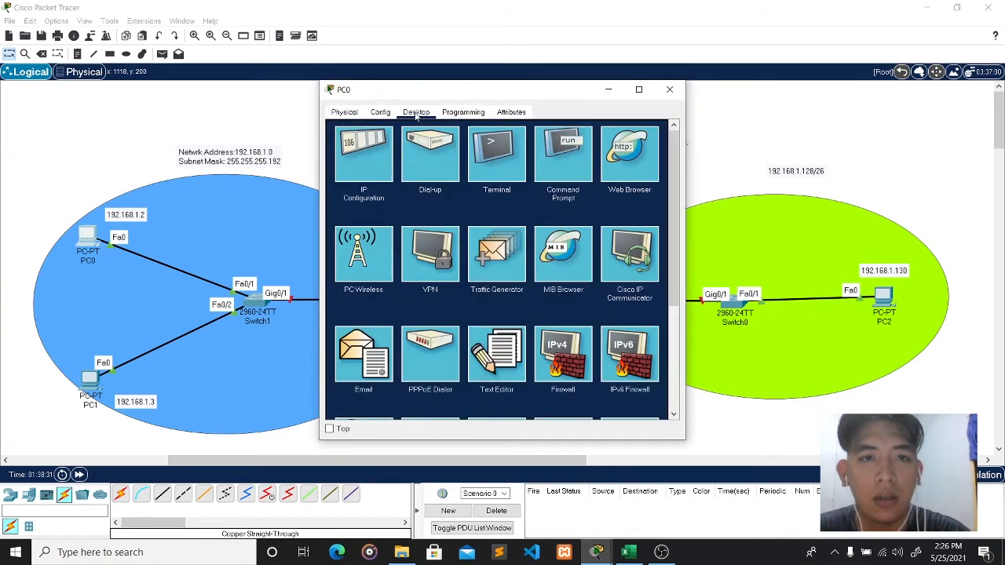
click(375, 167)
click(489, 189)
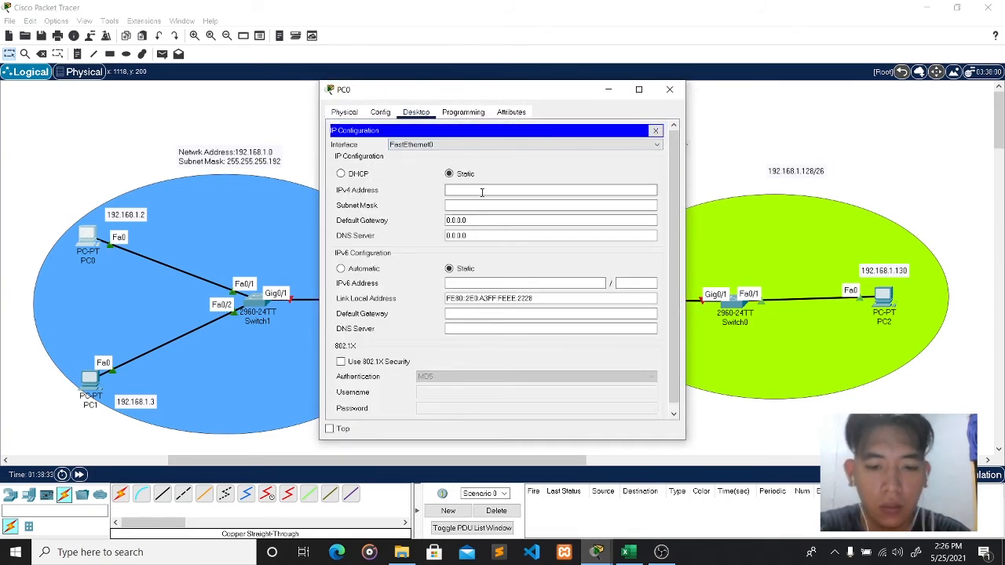
text(192.168.1)
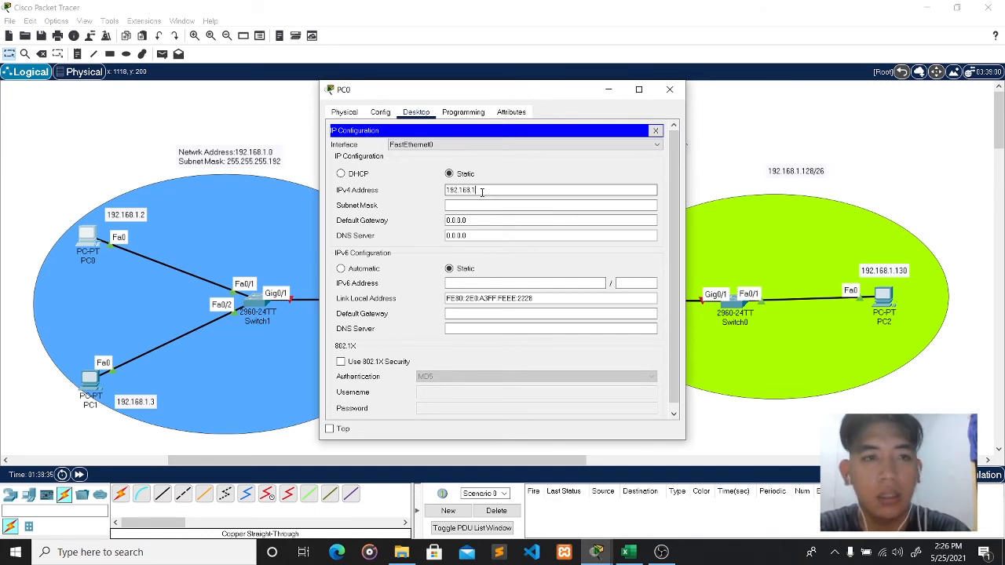
text(.2)
click(484, 205)
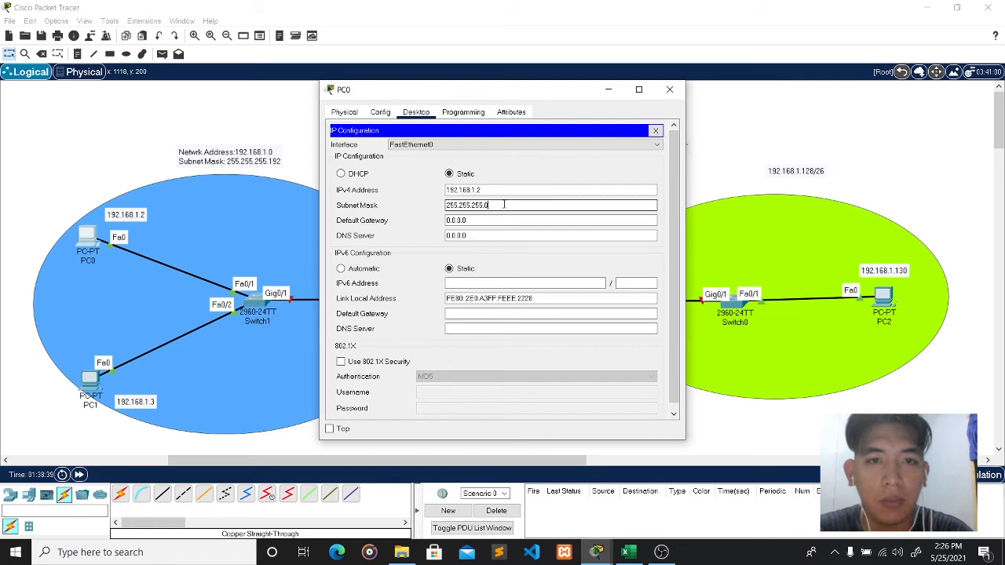
text(1)
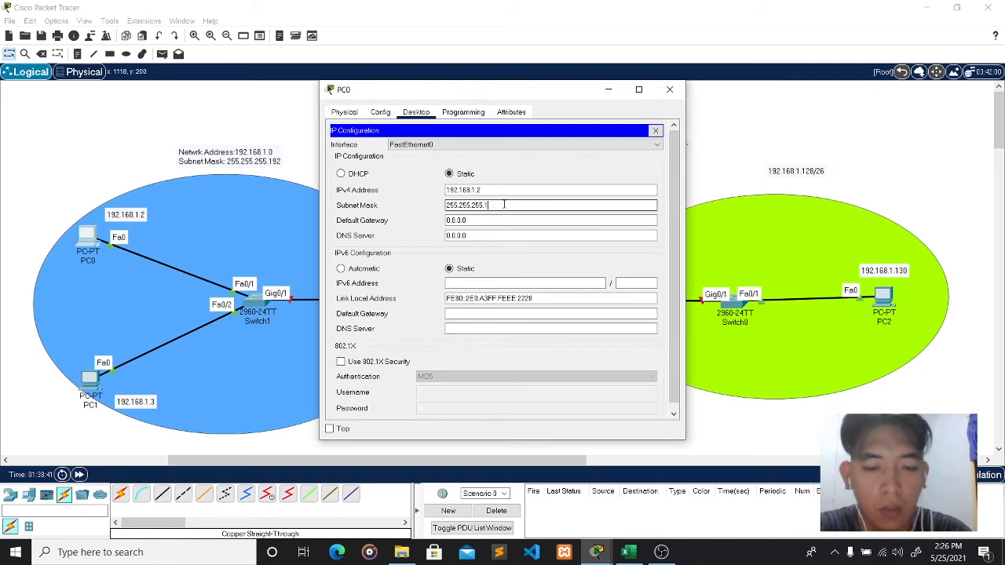
text(92)
click(480, 219)
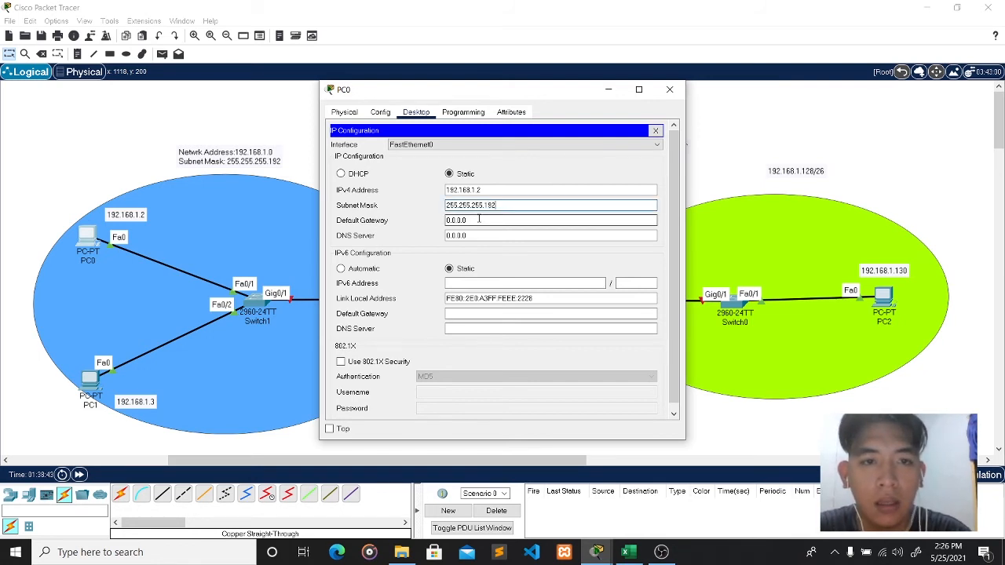
drag(469, 220, 440, 222)
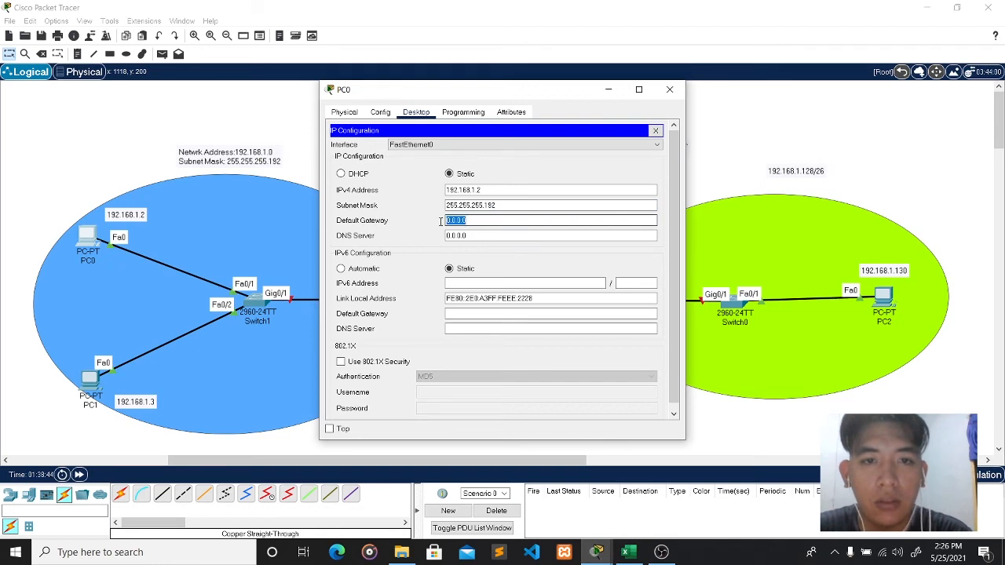
drag(440, 89, 622, 94)
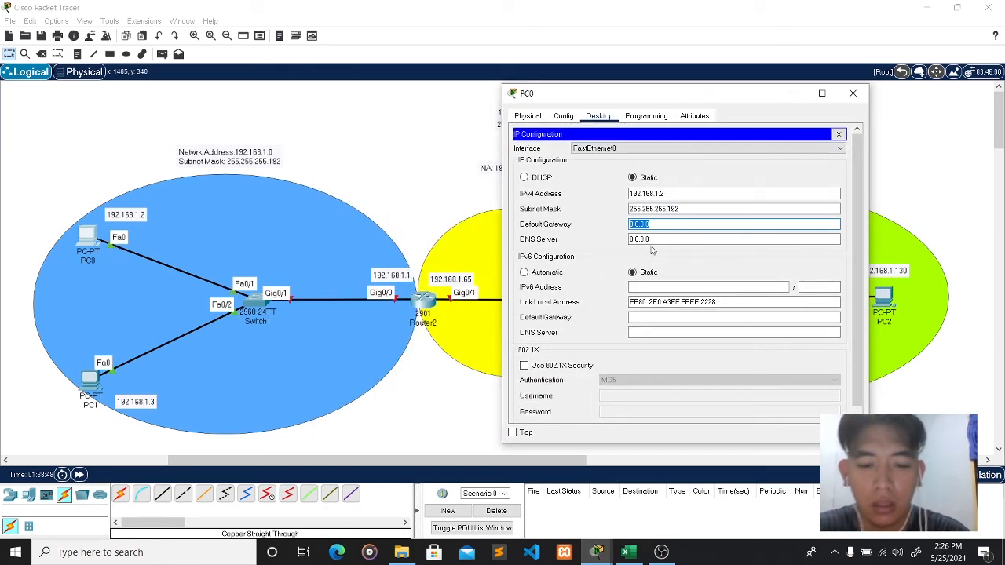
text(192)
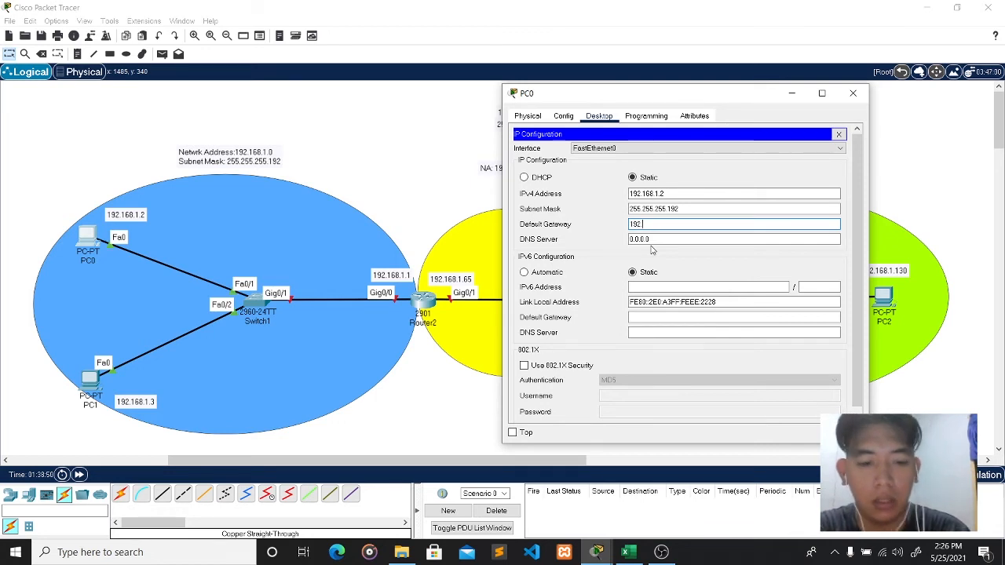
text(.168.1)
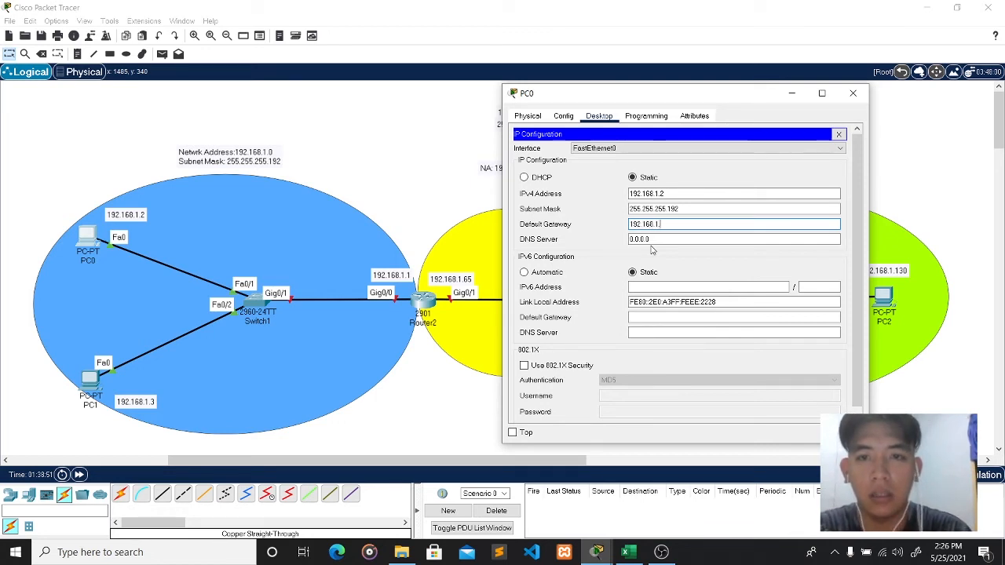
text(.1)
click(802, 182)
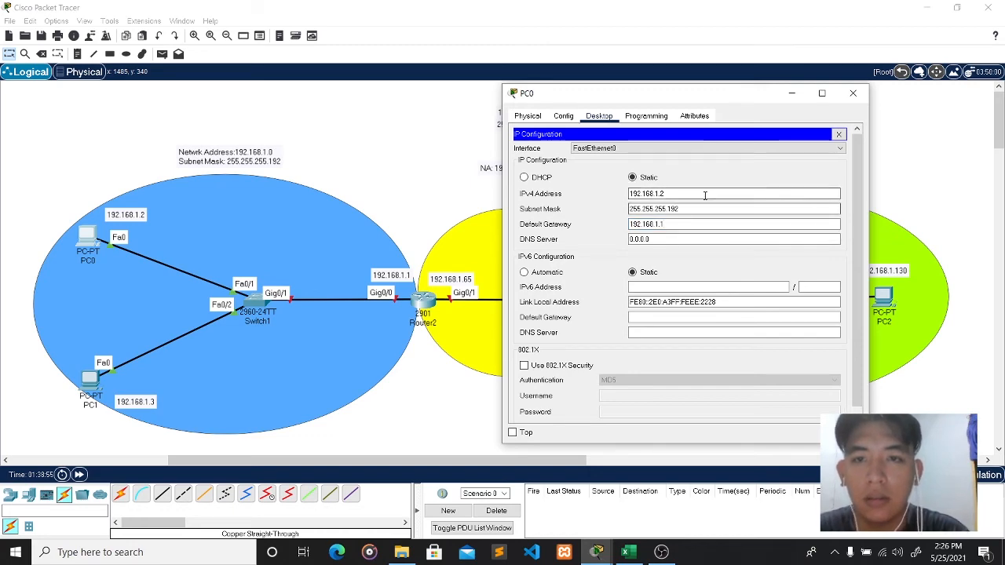
click(855, 93)
- Set PC1's IP Configuration to 192.168.1.3, mask 255.255.255.192, gateway 192.168.1.1
click(89, 380)
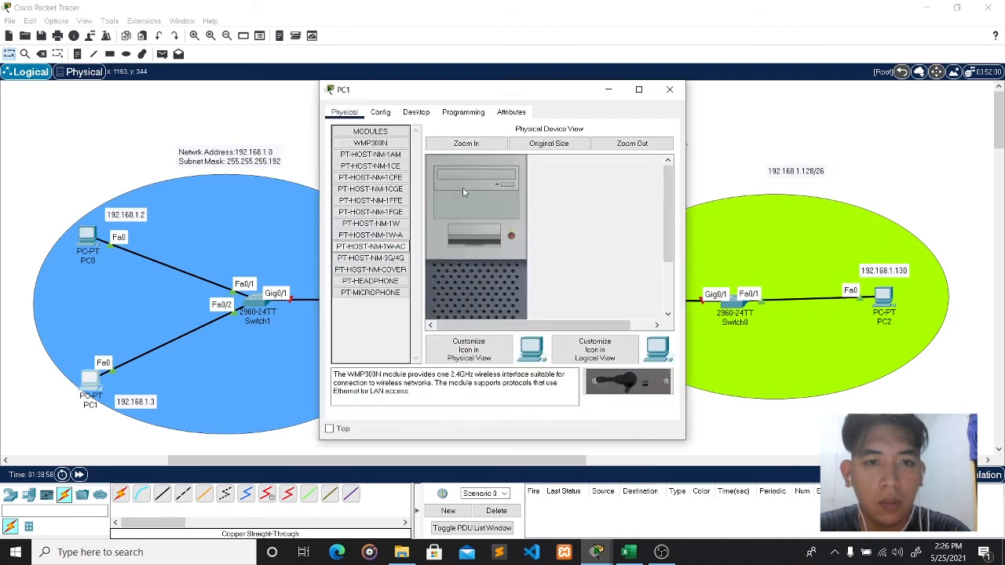
click(416, 112)
click(364, 154)
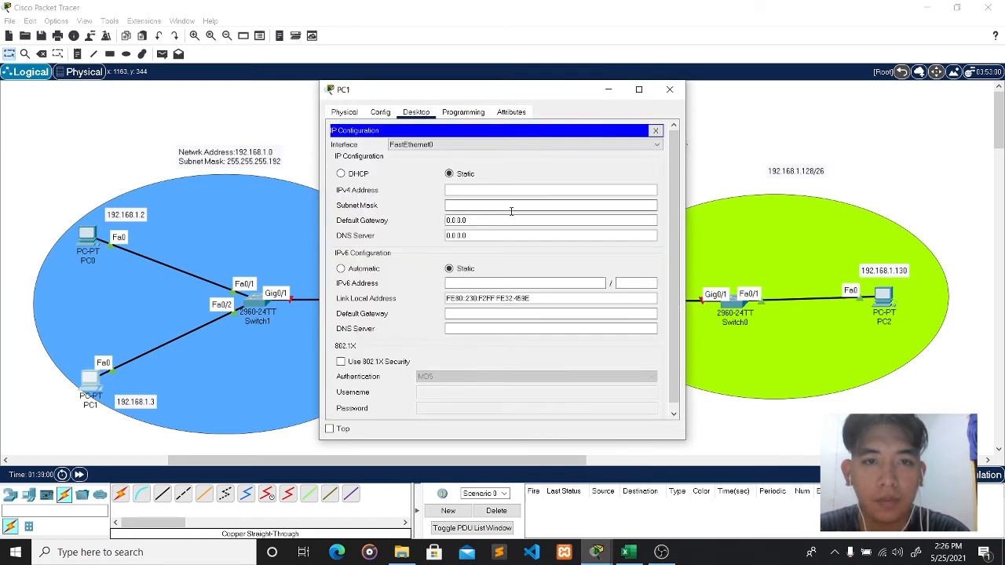
click(505, 192)
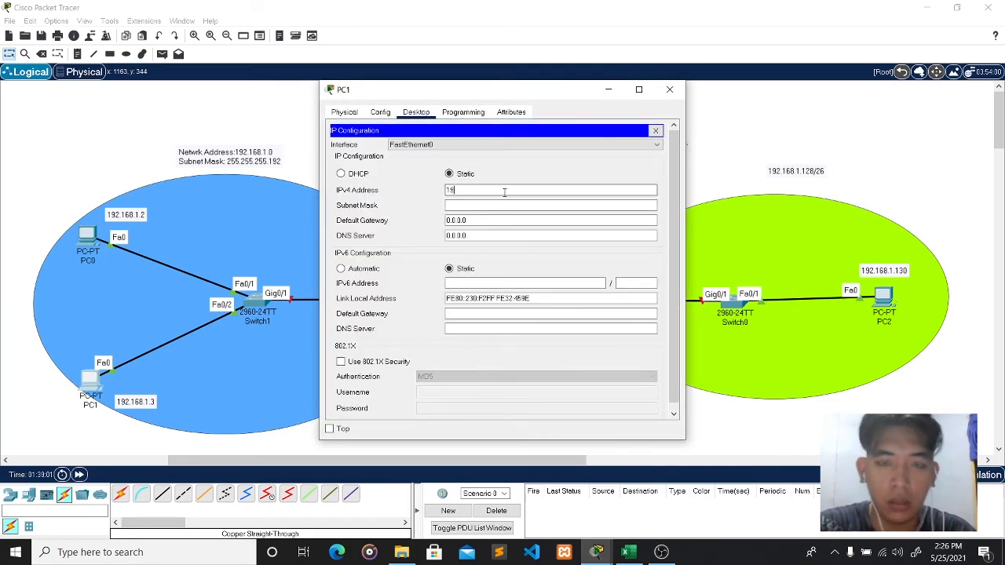
text(192.16)
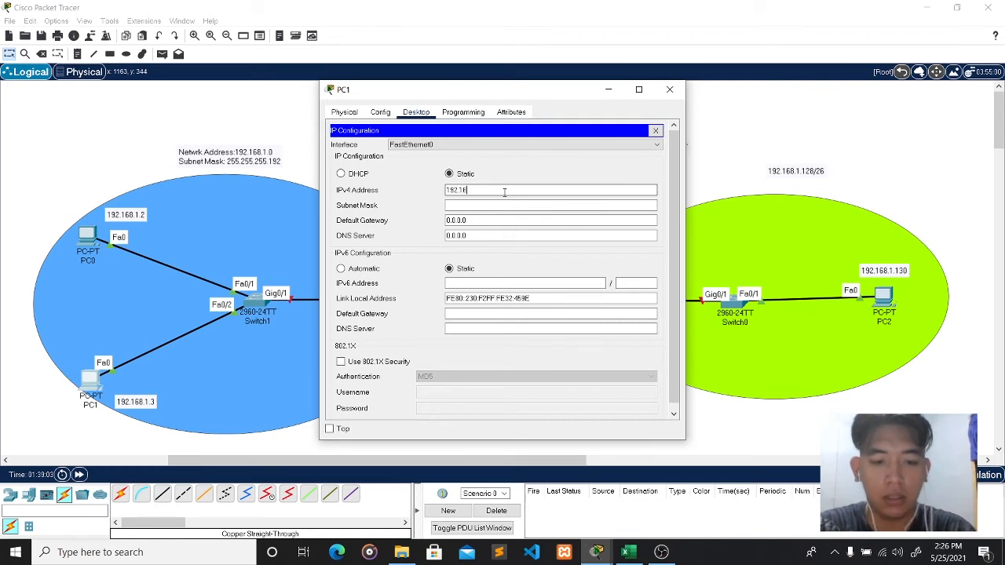
text(8.1.)
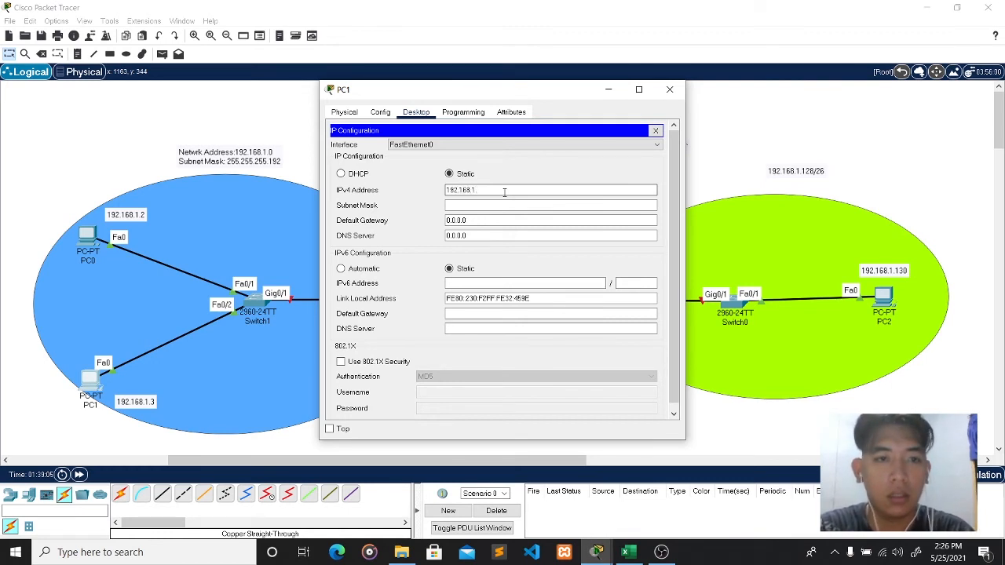
text(3)
click(506, 207)
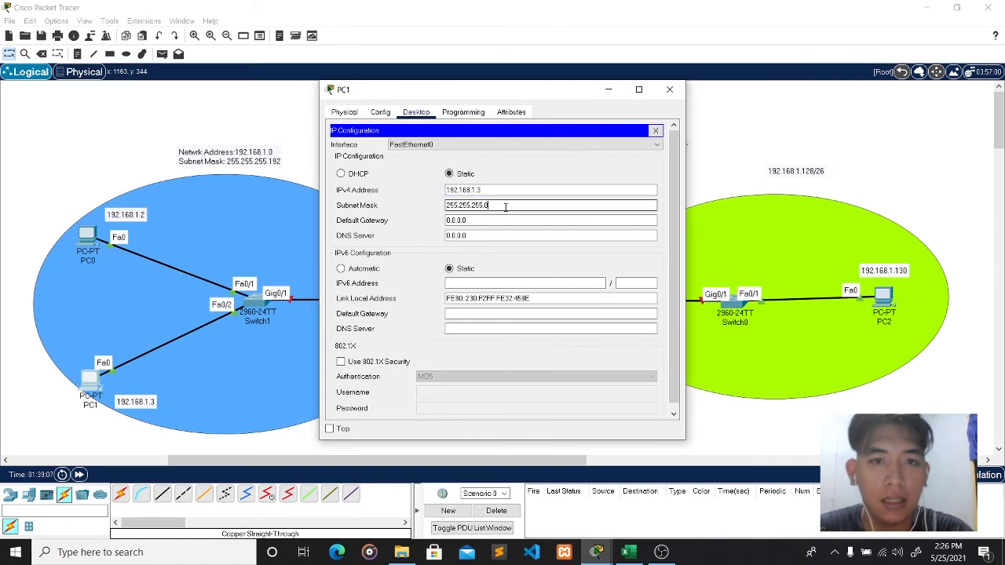
key(BackSpace)
text(192)
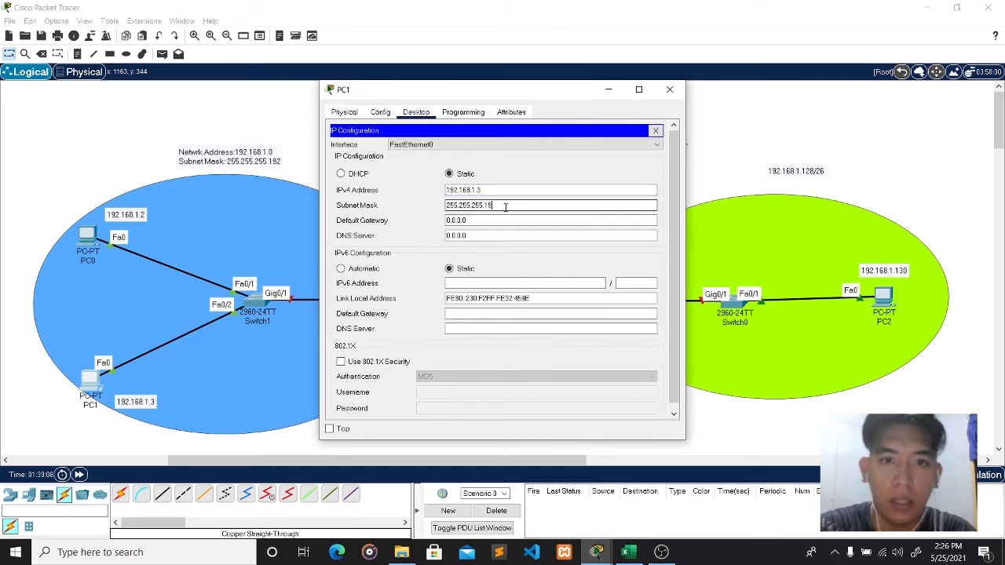
click(490, 222)
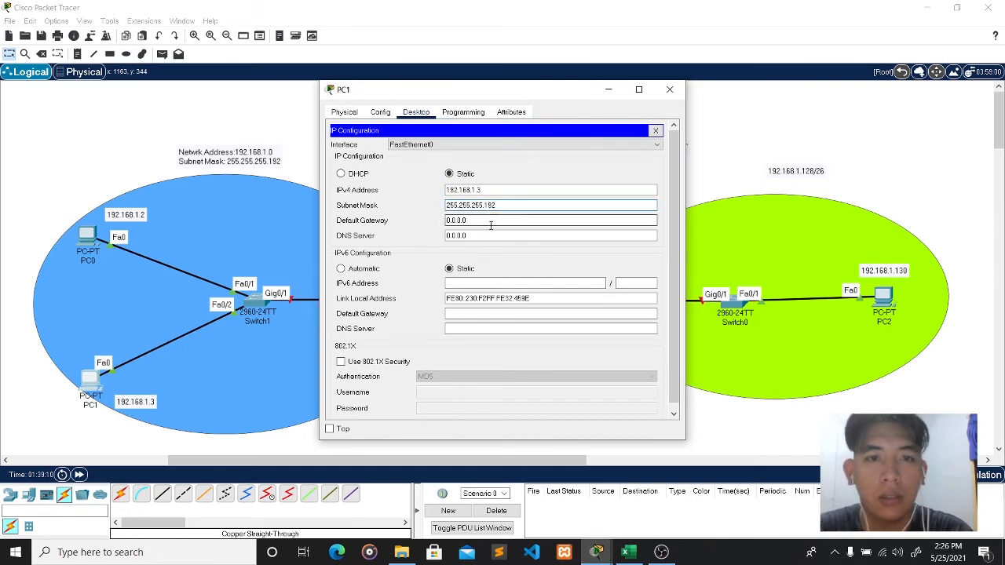
drag(490, 225, 441, 228)
text(192.)
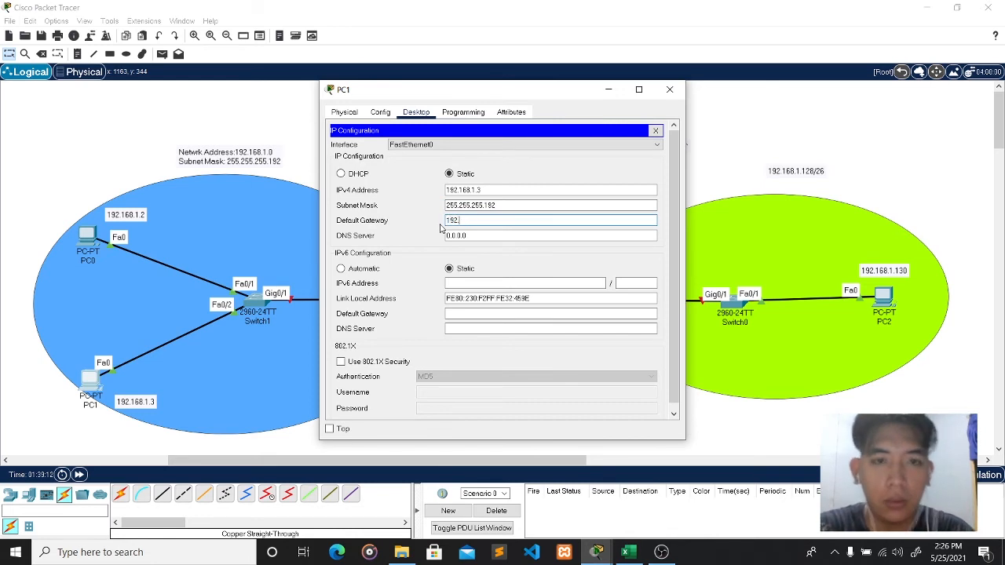
text(168.1)
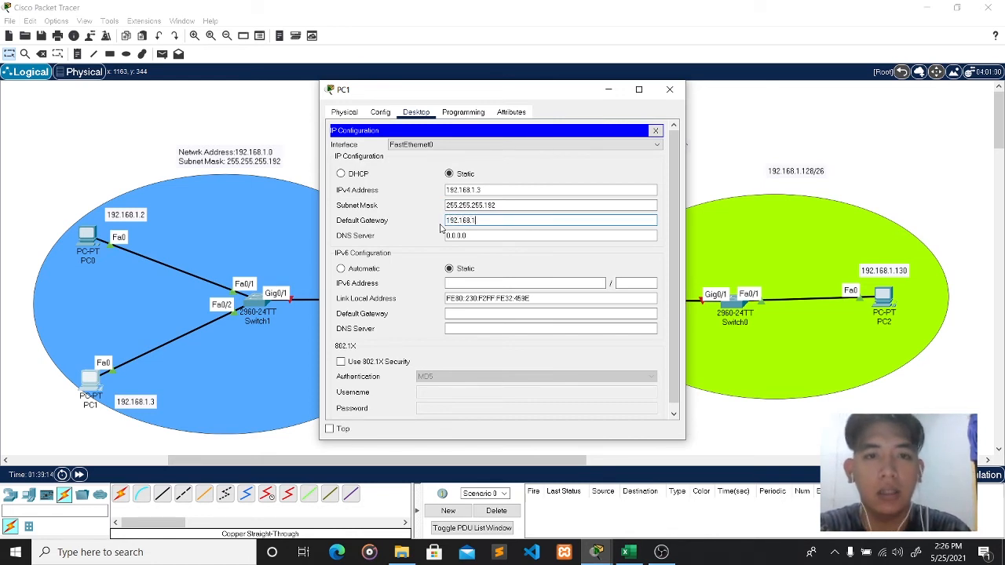
text(.1)
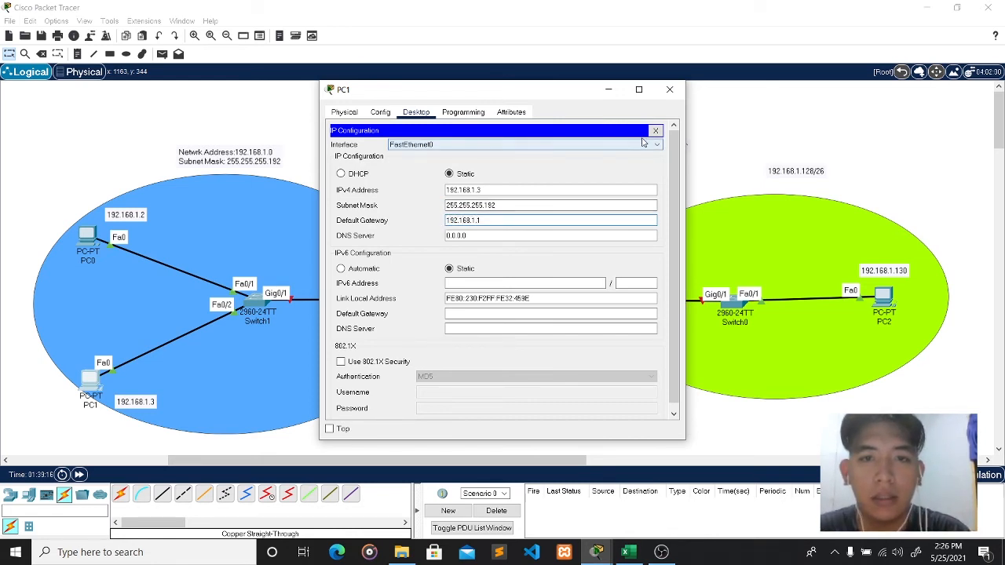
click(618, 167)
click(671, 89)
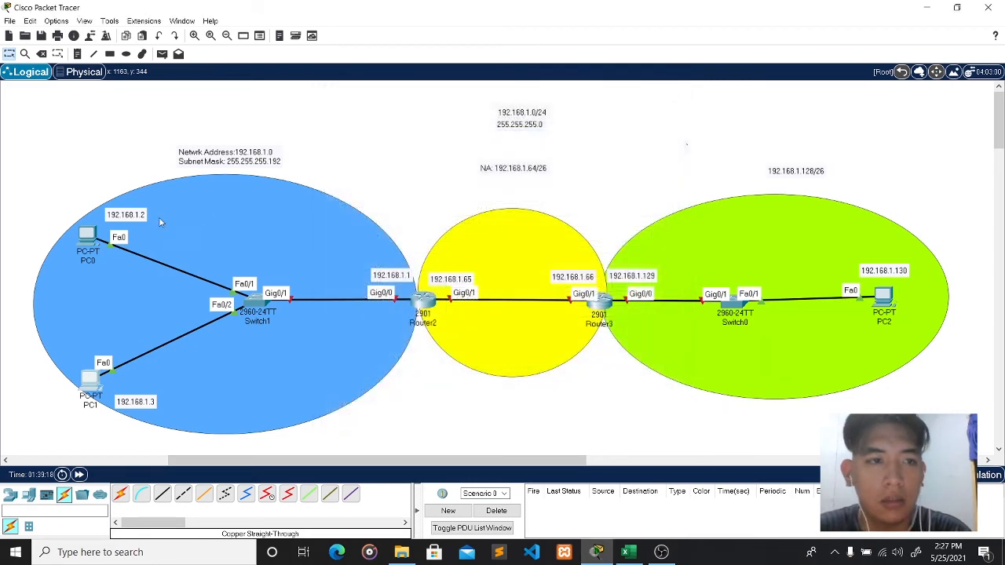
- Reopen PC0's IP Configuration to verify its saved addressing
click(88, 234)
click(372, 154)
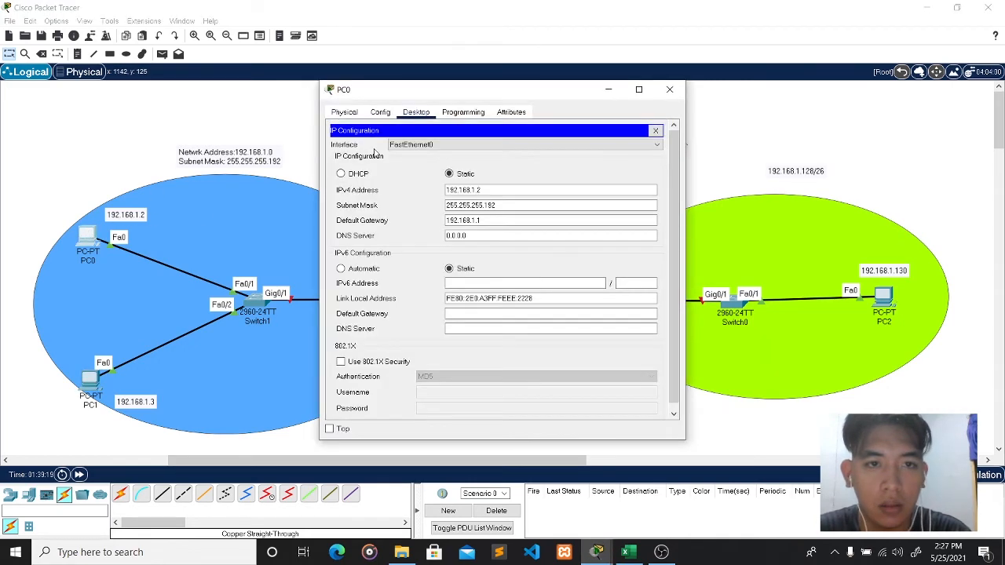
click(476, 218)
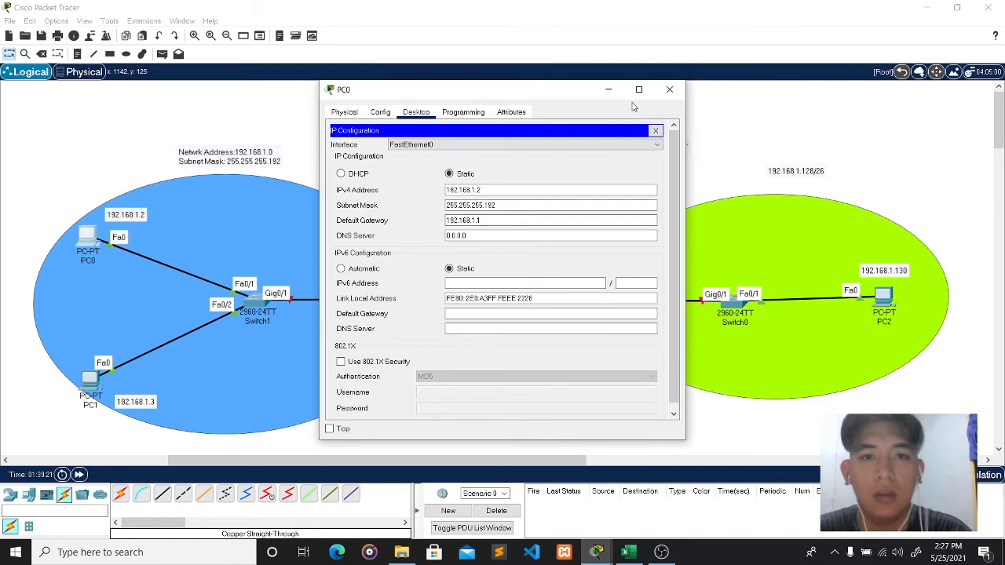
click(669, 90)
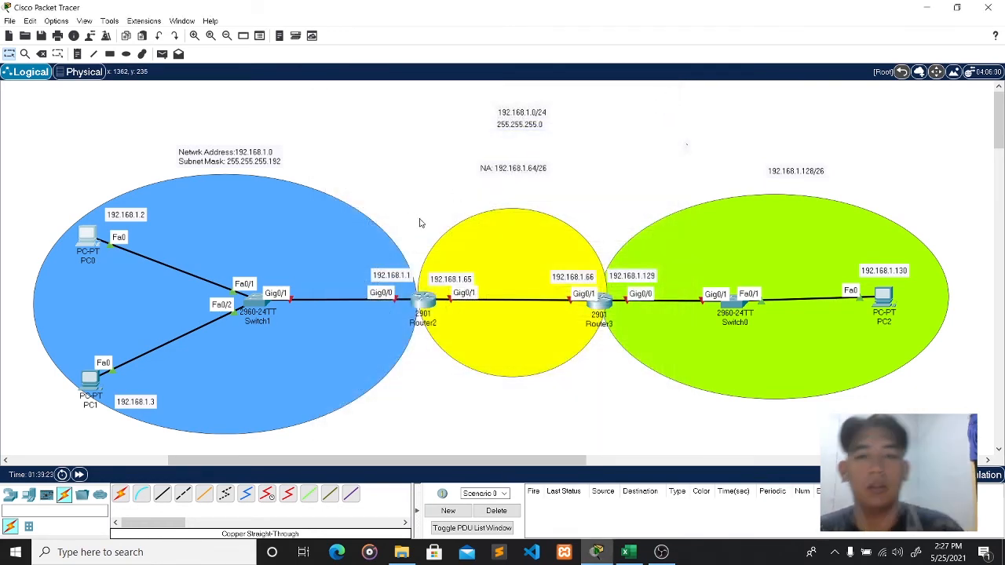
- Set PC2's IP Configuration to 192.168.1.130, mask 255.255.255.192, gateway 192.168.1.129
click(883, 298)
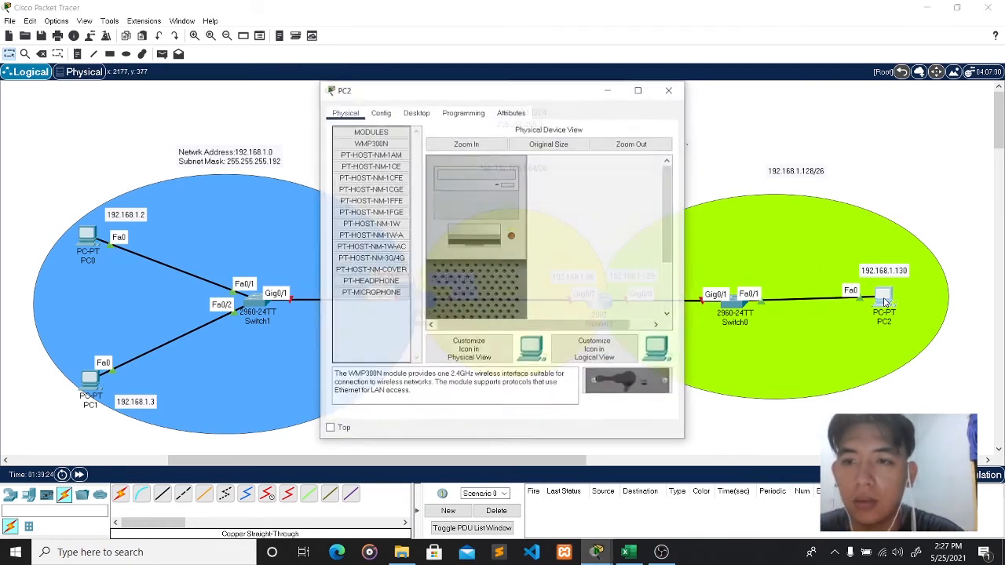
click(417, 111)
click(381, 152)
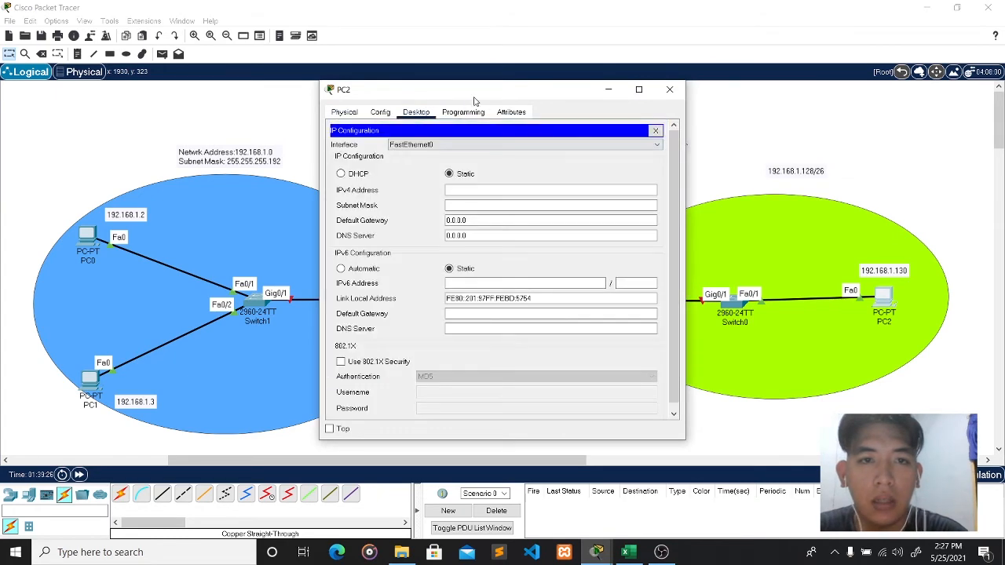
drag(503, 95, 452, 96)
click(443, 192)
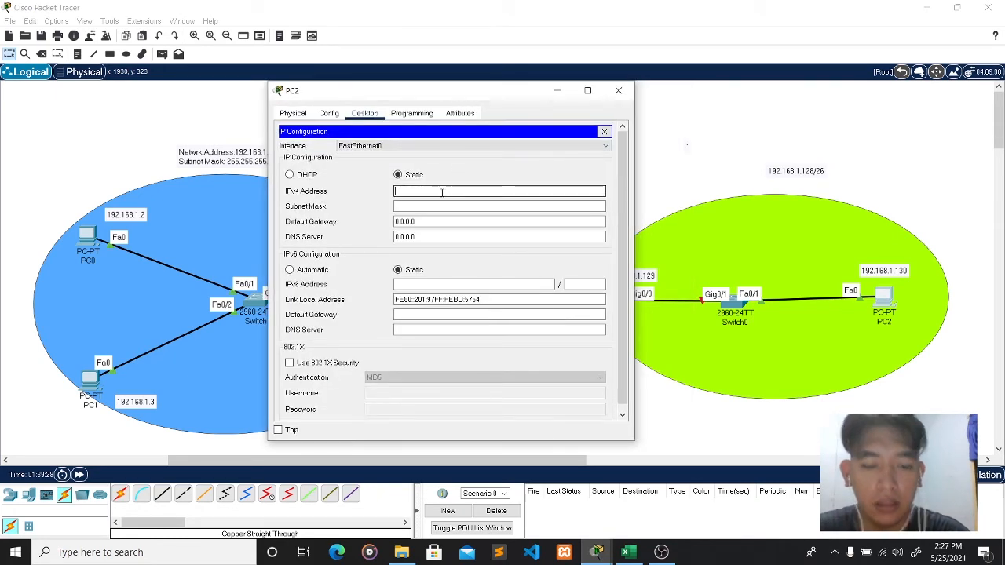
text(192.168.1.)
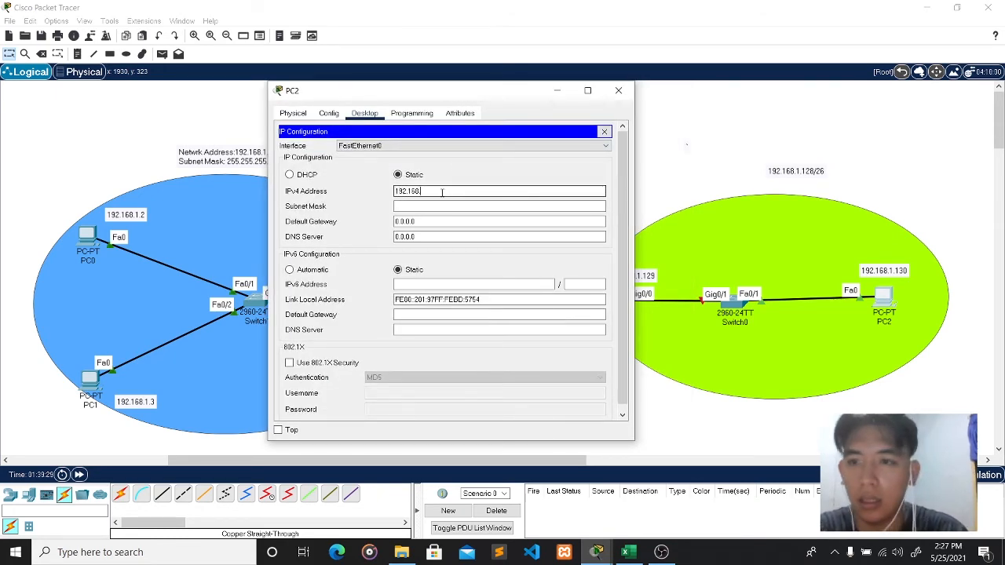
text(130)
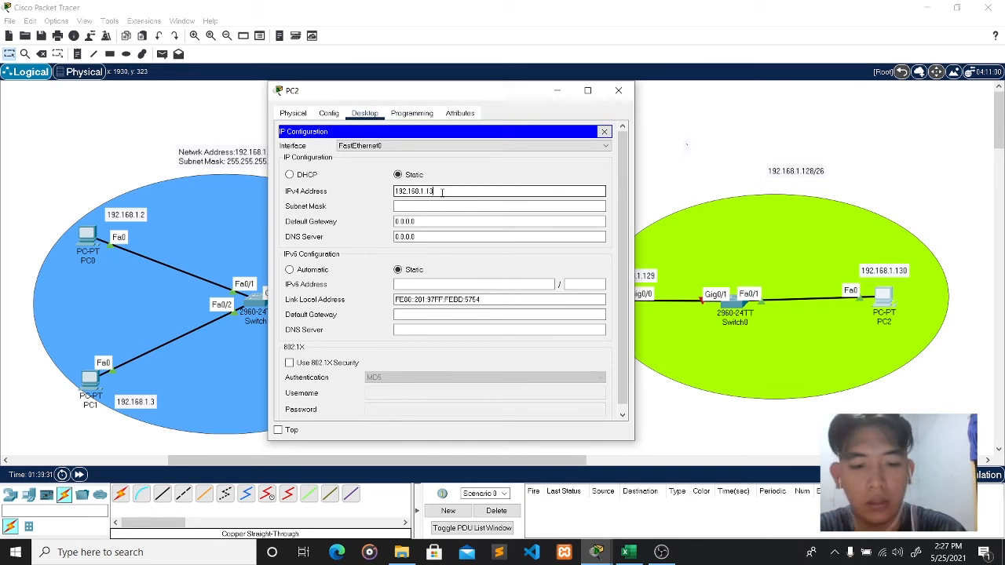
click(432, 208)
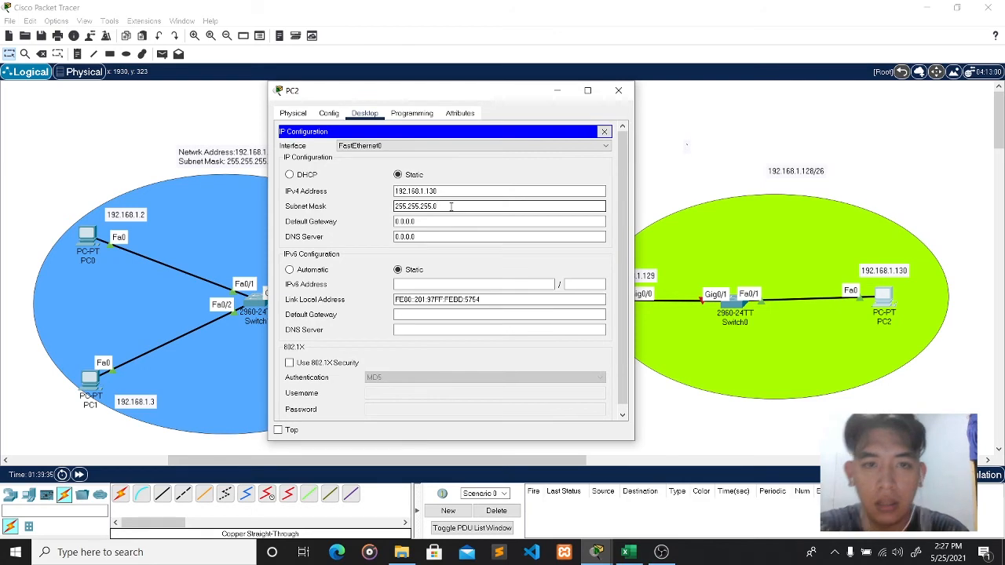
text(192)
click(412, 220)
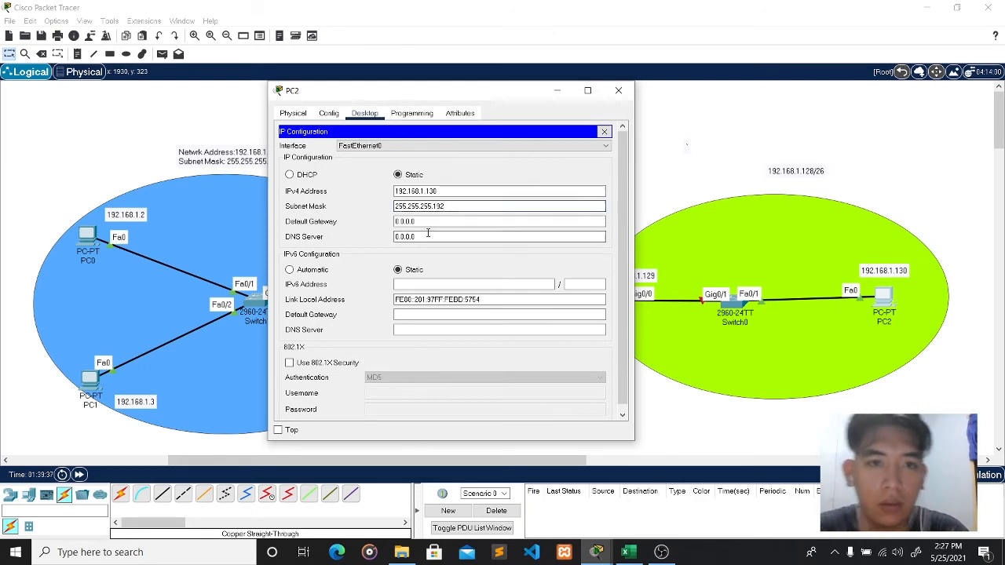
double_click(412, 221)
drag(496, 107, 346, 107)
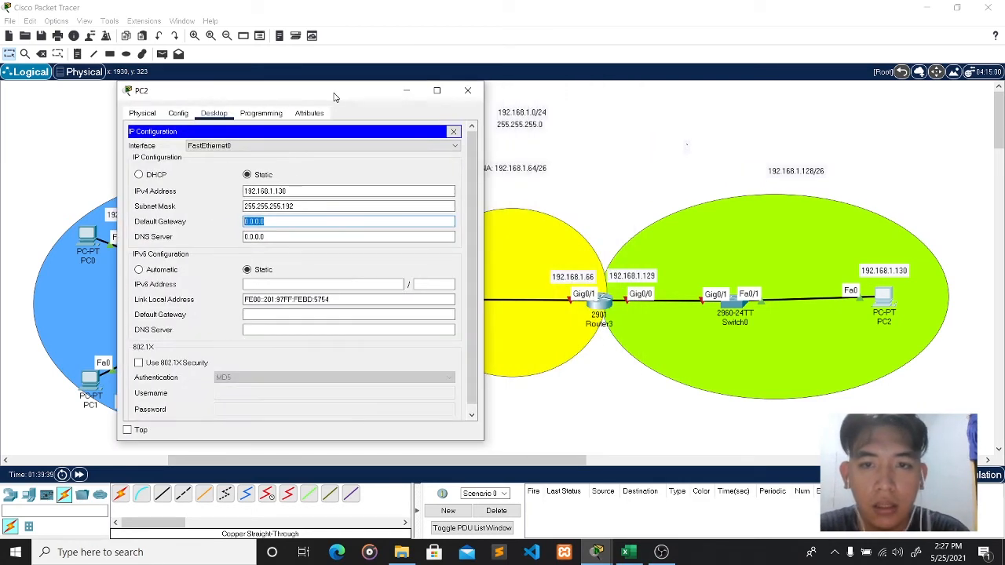
text(192)
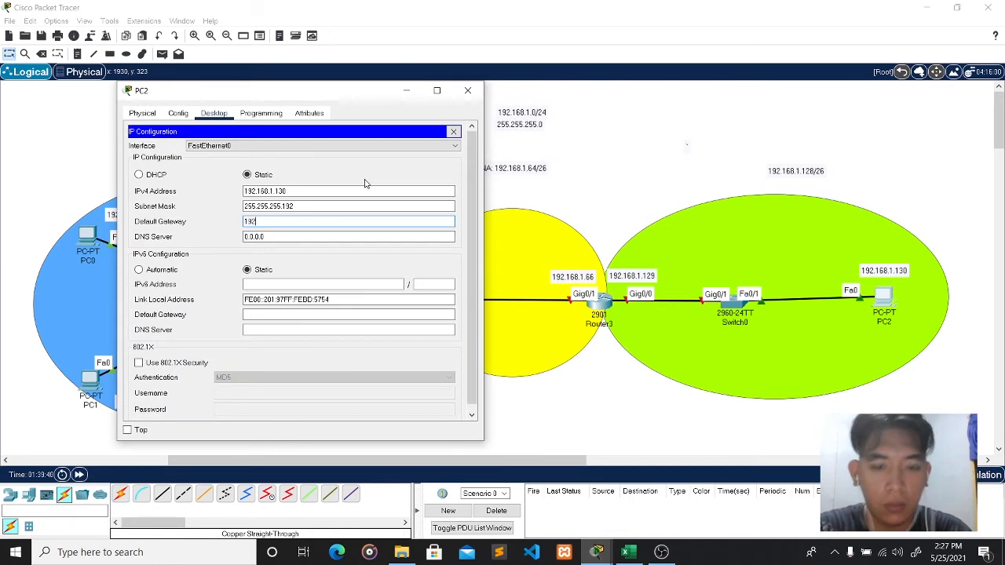
text(.168)
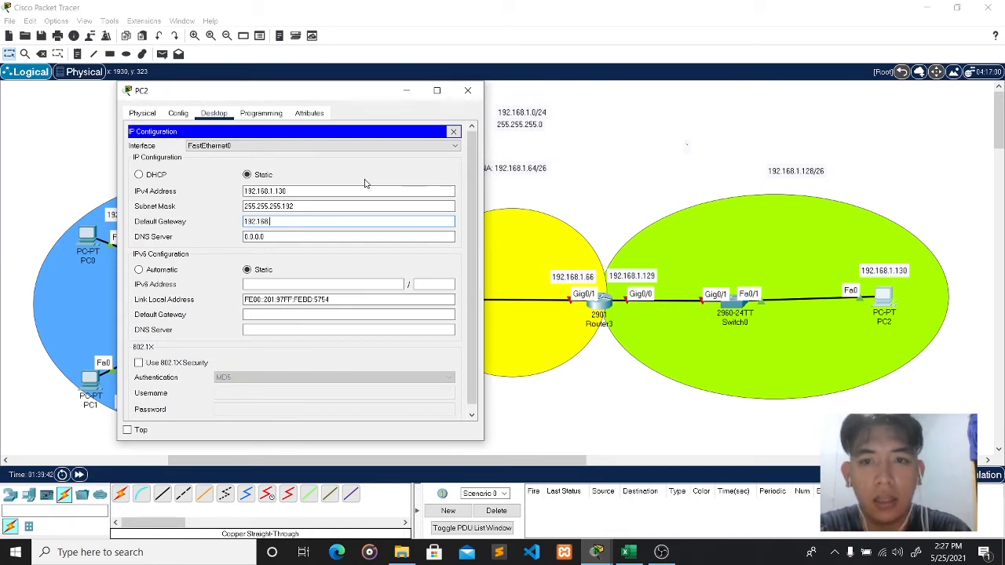
text(.1.12)
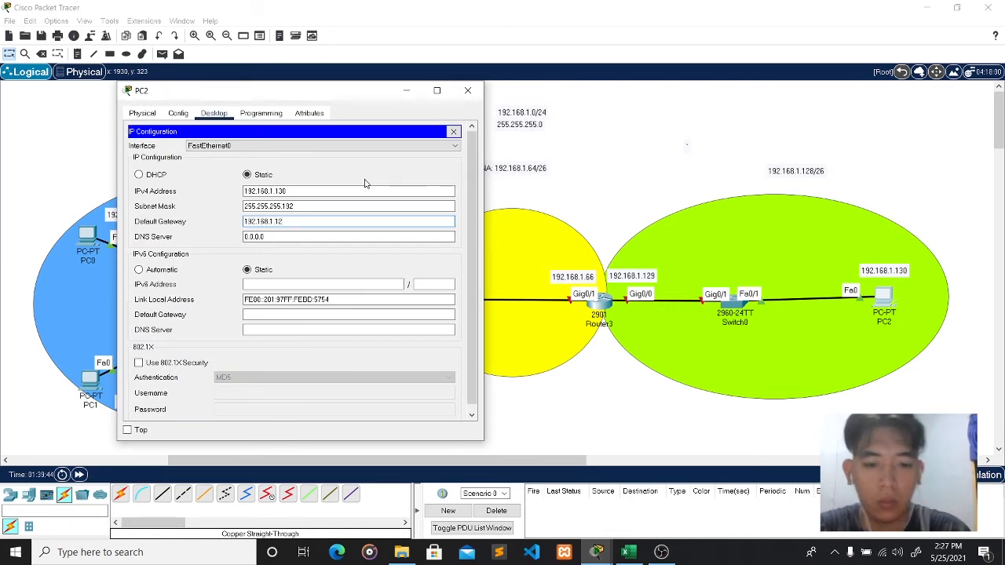
text(9)
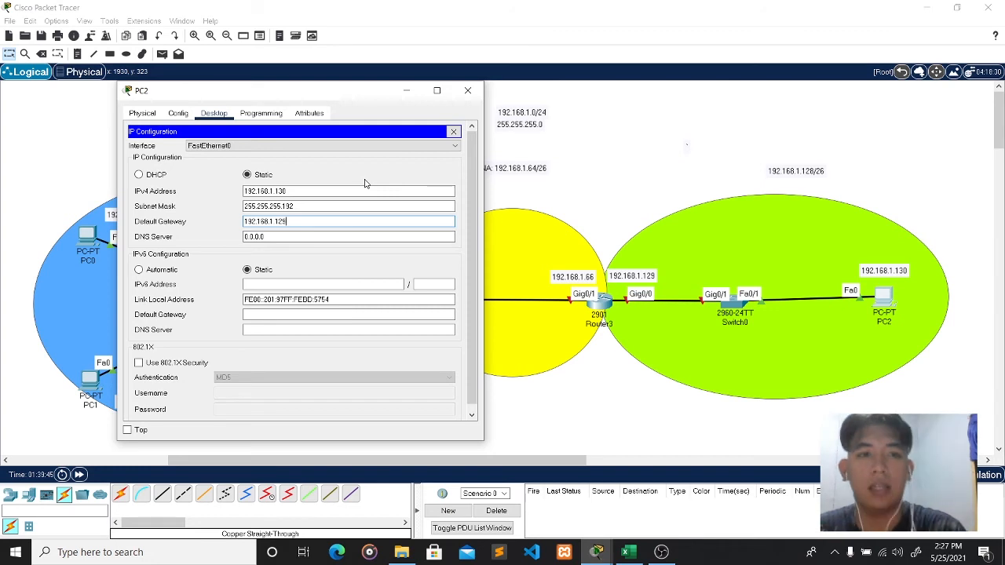
click(466, 94)
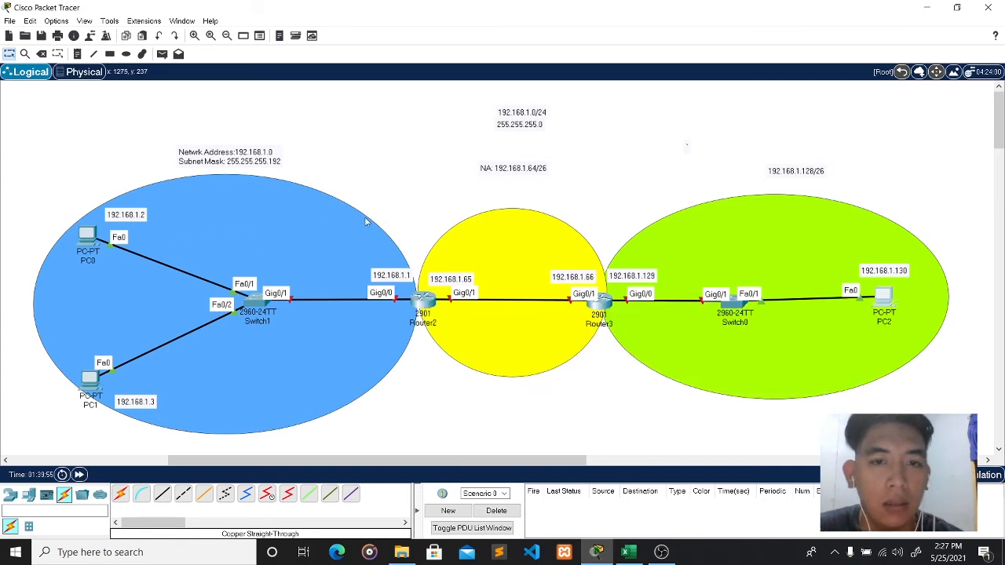
- In Router2's CLI, skip the setup dialog and enter global configuration mode with enable and conf t
click(422, 308)
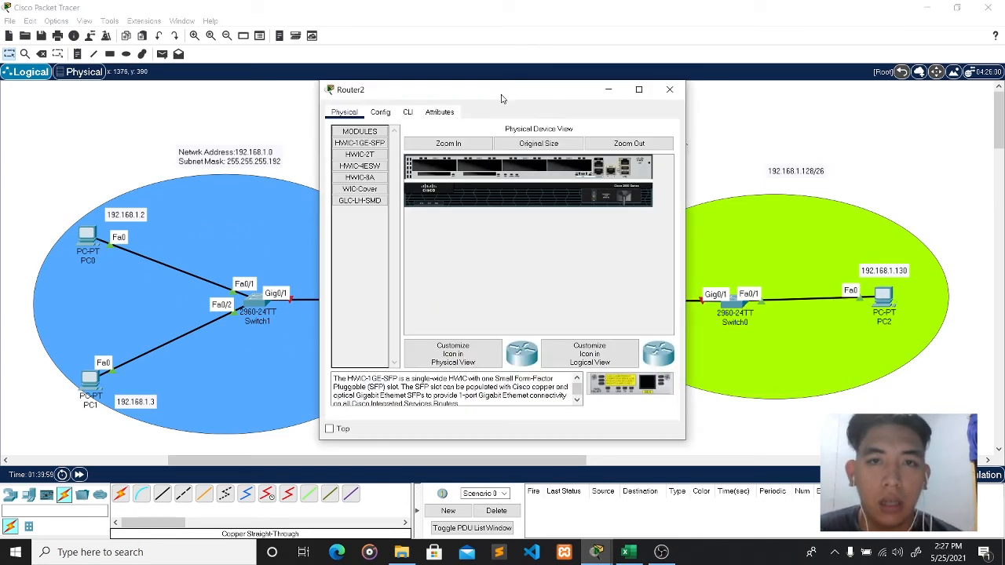
drag(503, 94, 701, 93)
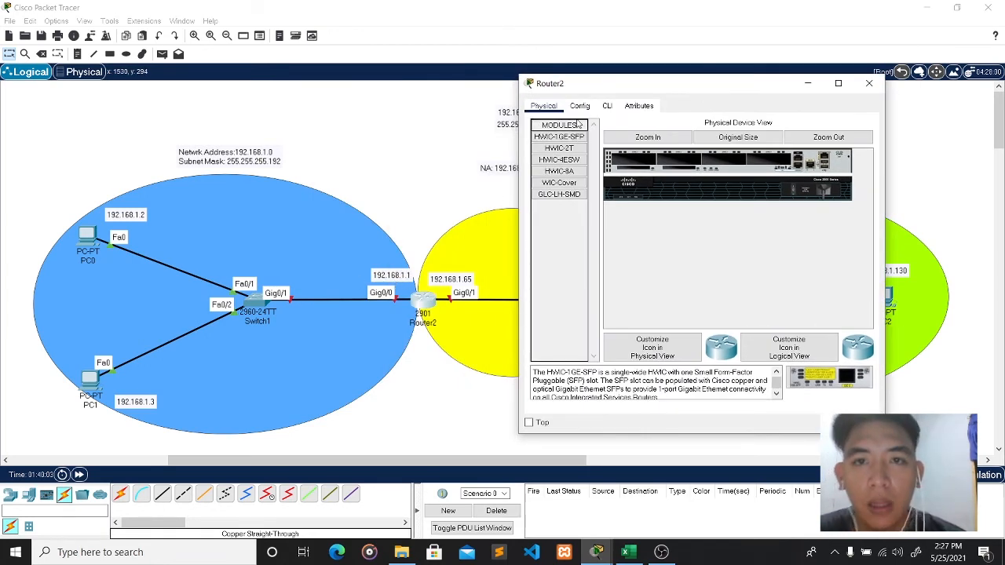
click(604, 107)
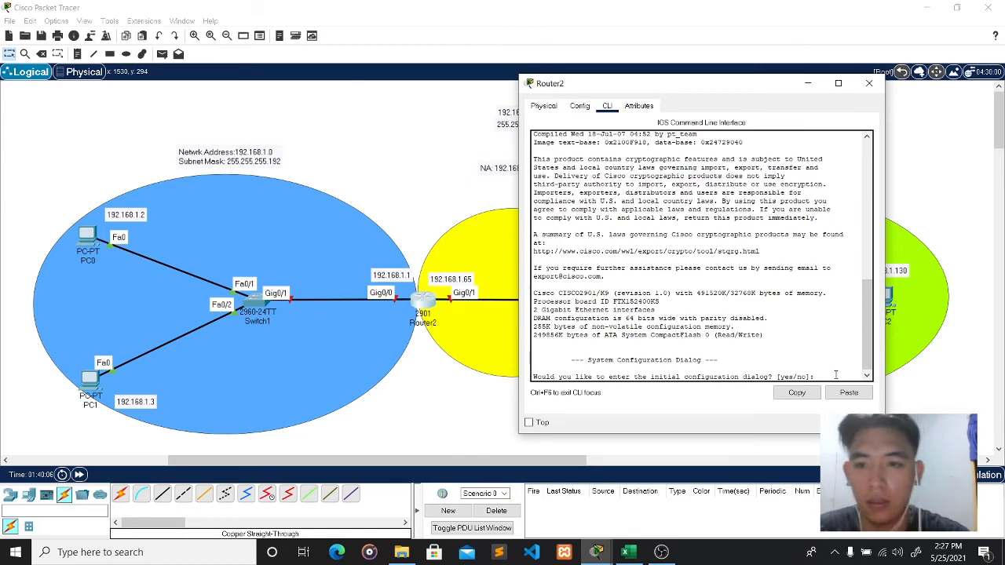
text(NO)
key(Return)
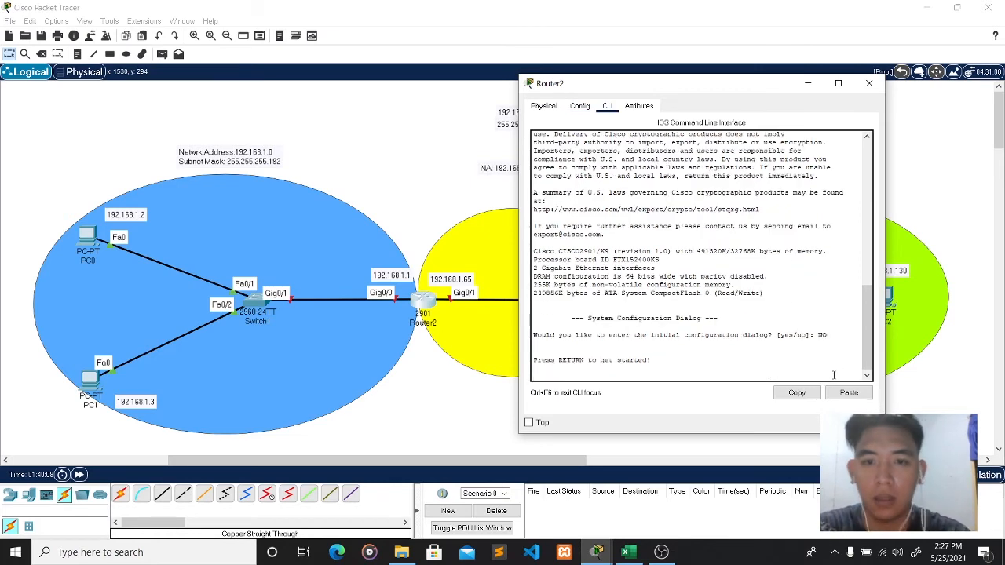
key(Return)
text(enable)
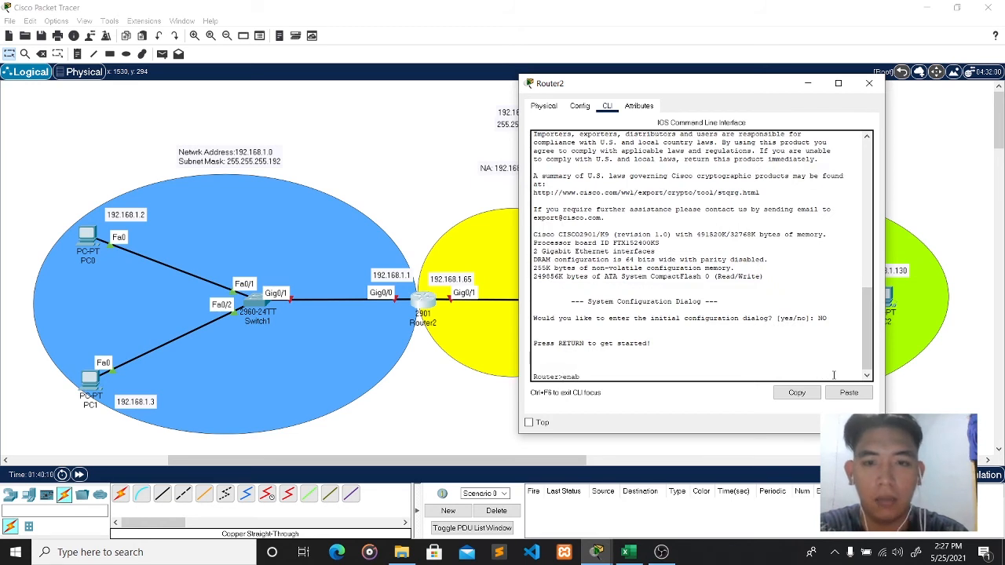
key(Return)
text(conf t)
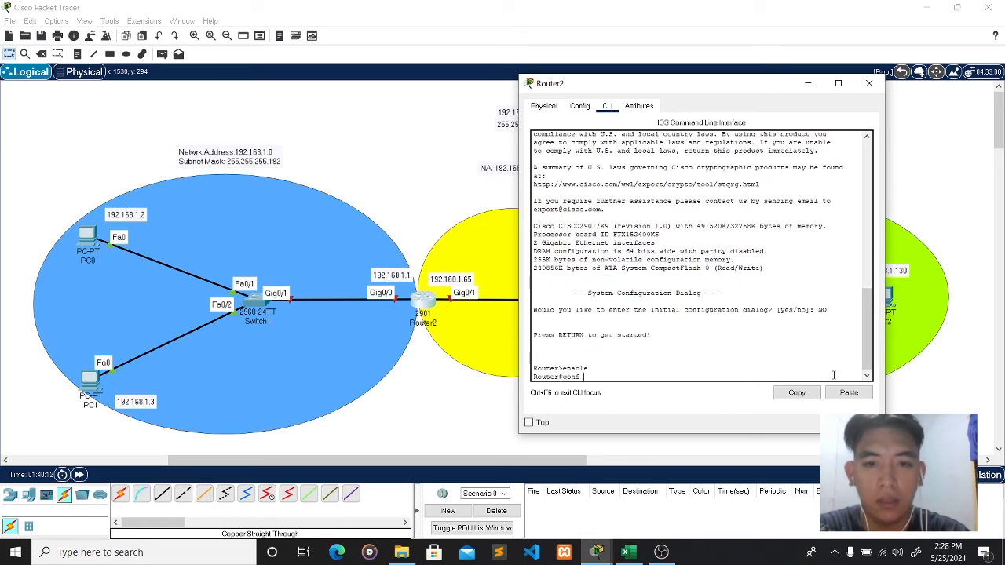
key(Return)
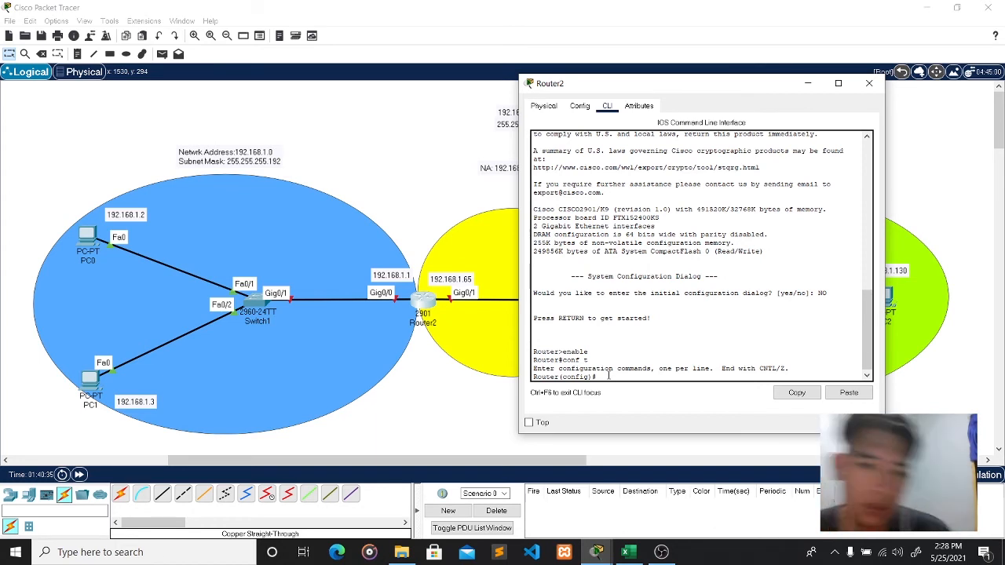
- Assign GigabitEthernet 0/0 the address 192.168.1.1 255.255.255.192, run no shut, and exit
text(int)
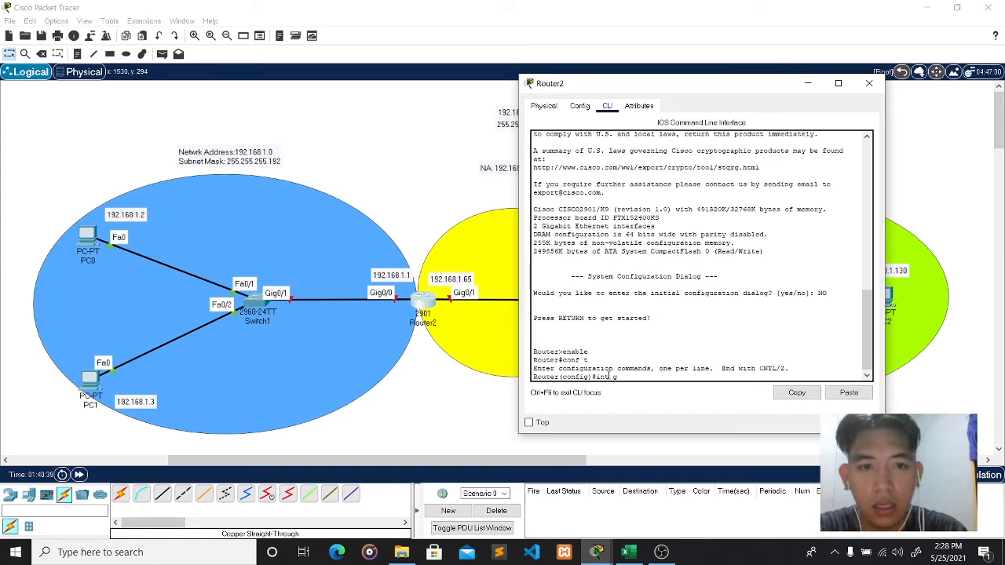
text( g)
key(Tab)
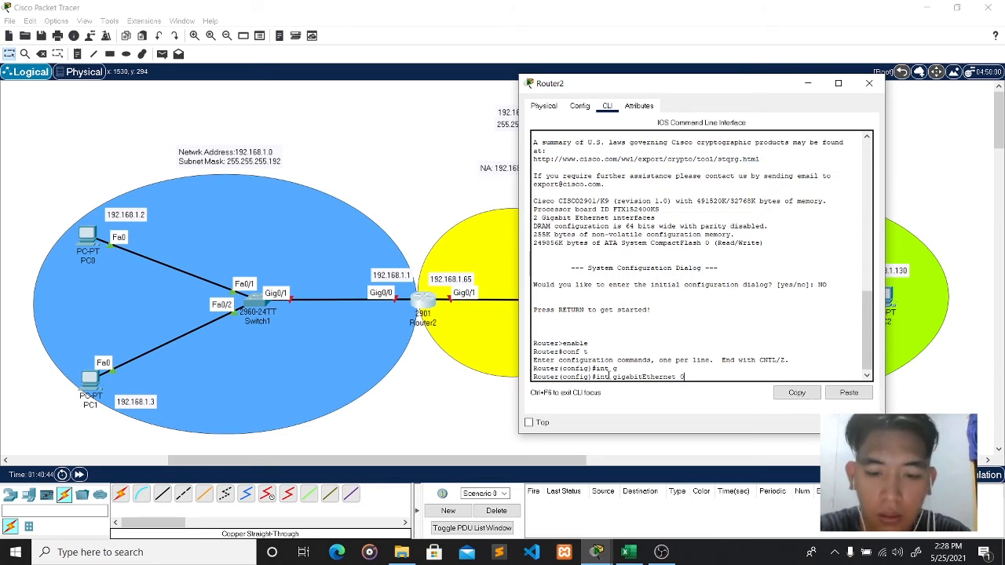
text(0/0)
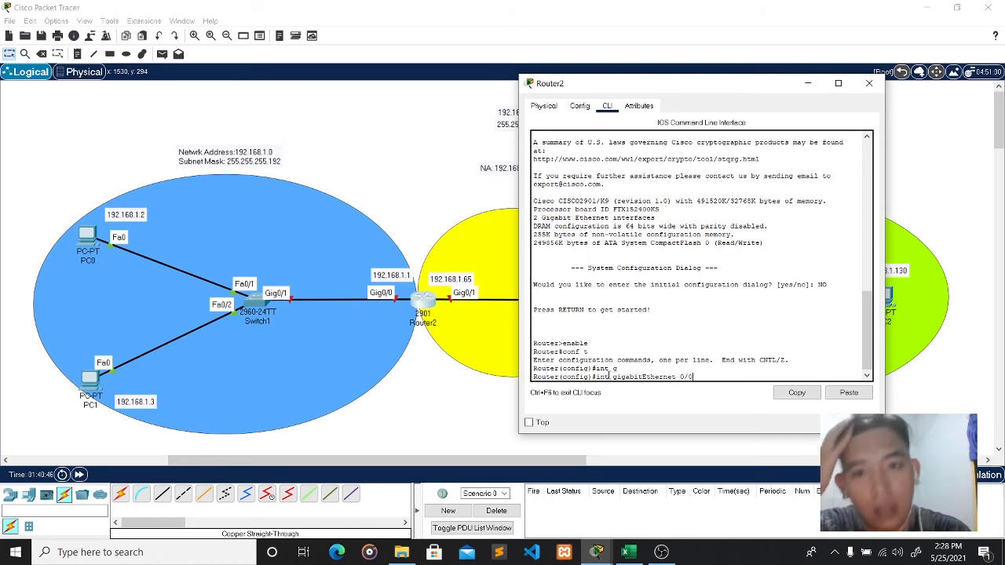
key(Return)
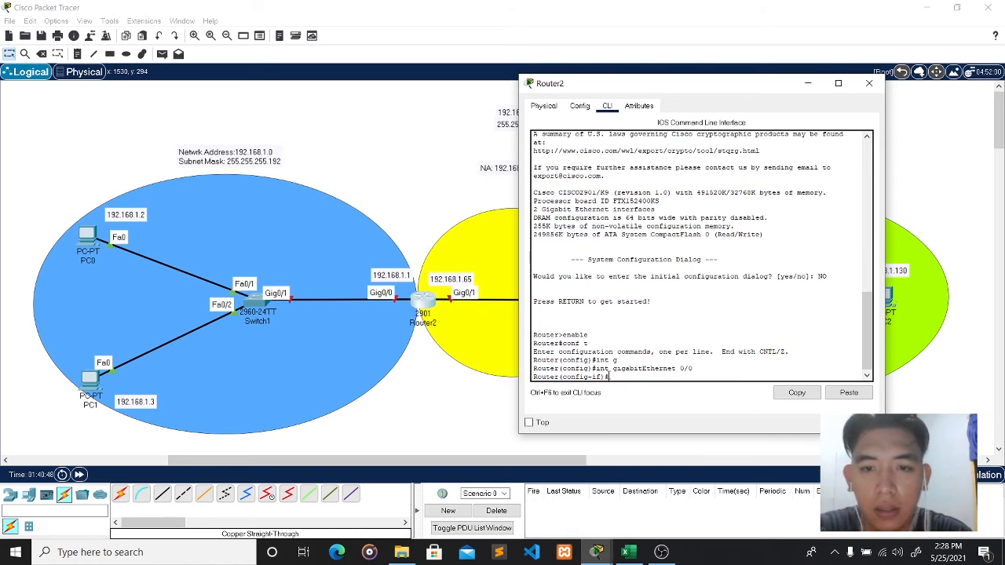
text(ip address)
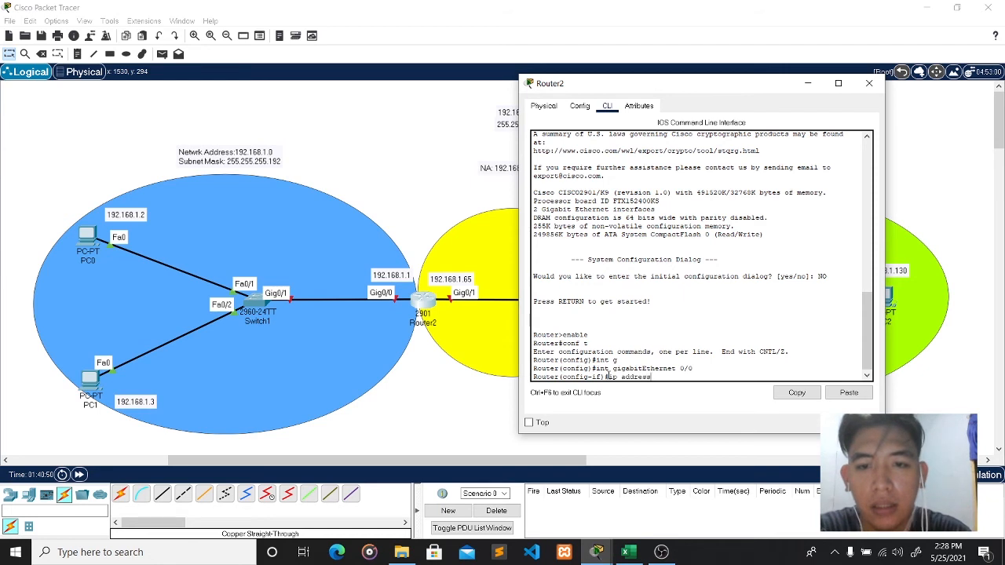
text( 19)
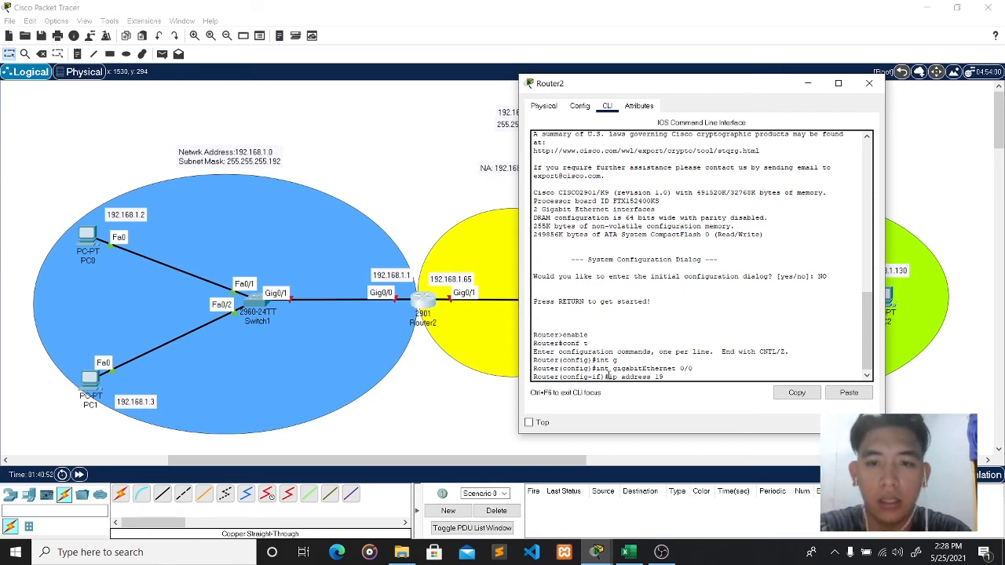
text(2.168)
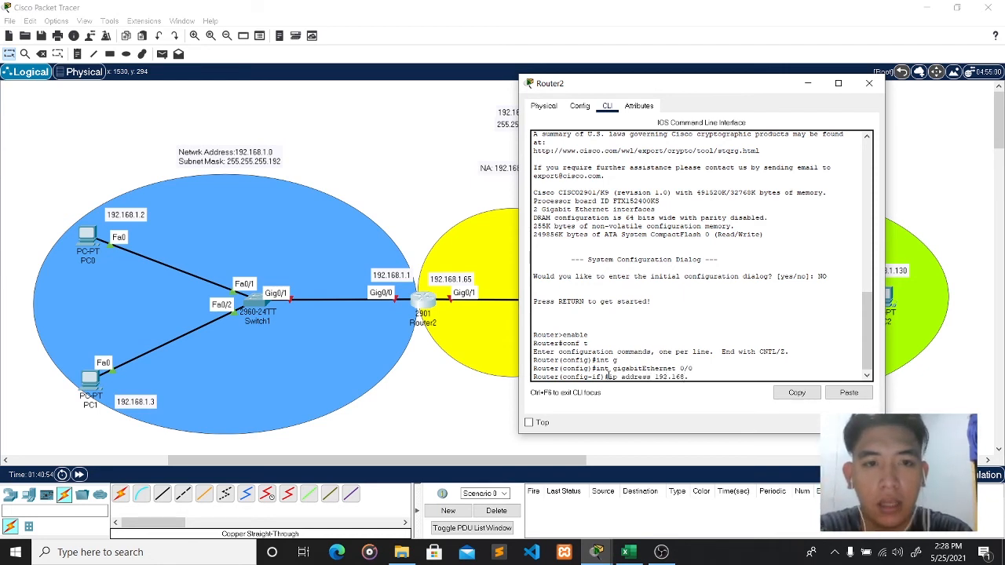
text(.1.1 255)
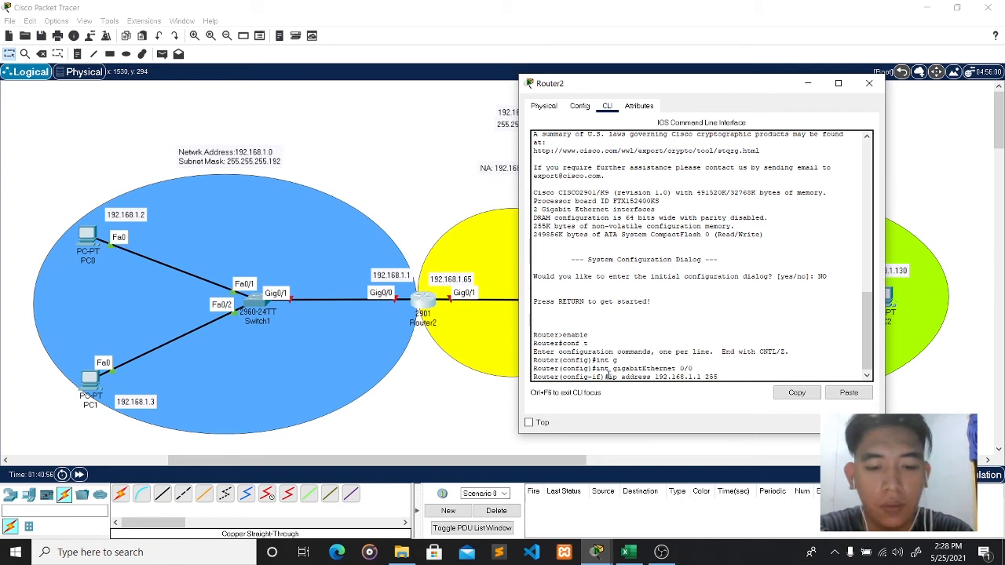
text(.255.25)
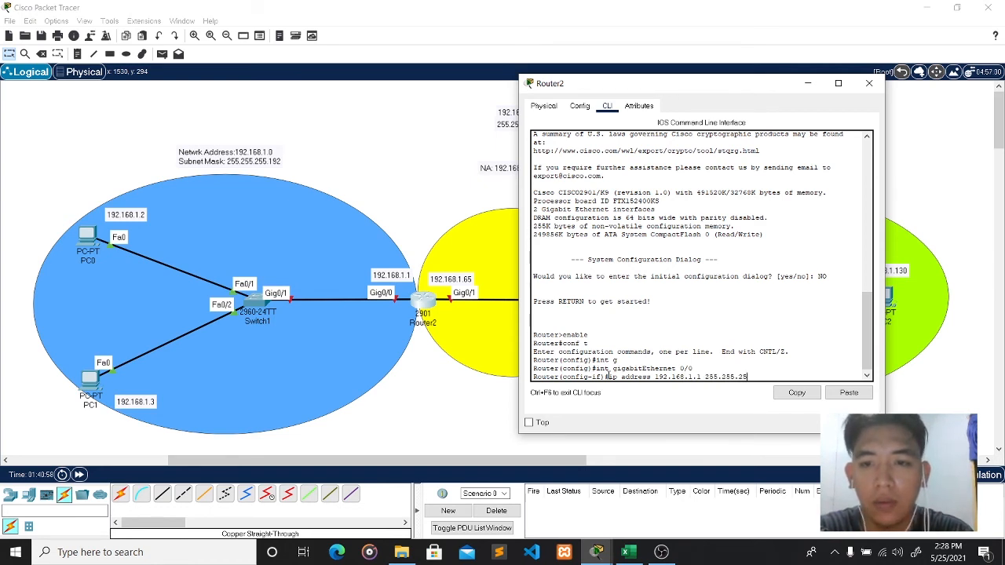
text(5.255.192)
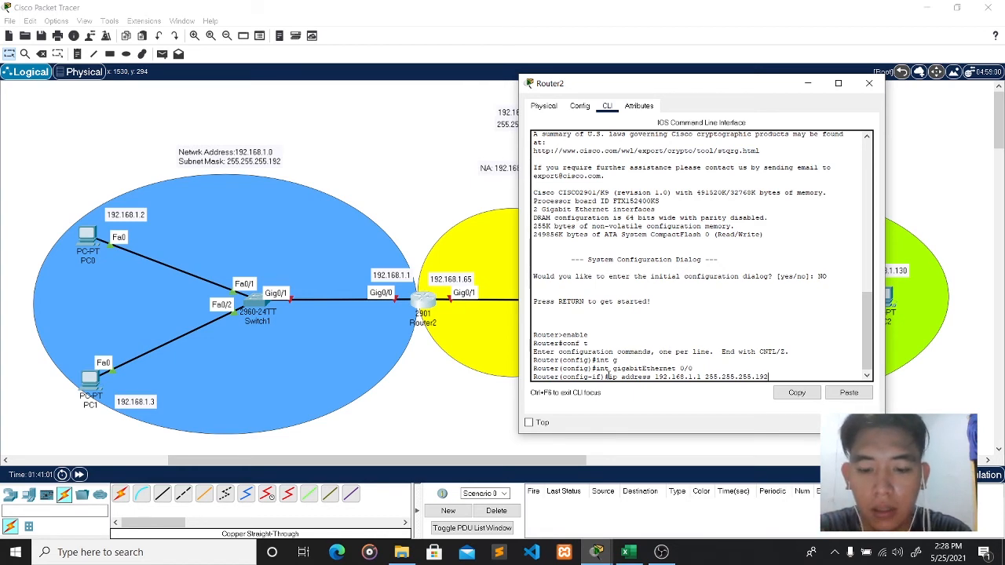
key(Return)
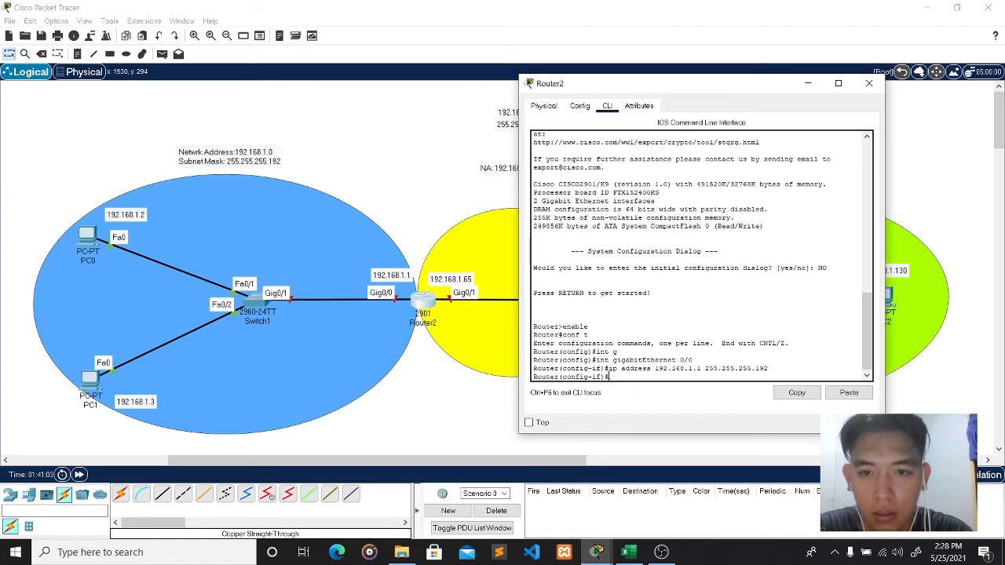
text(no shut)
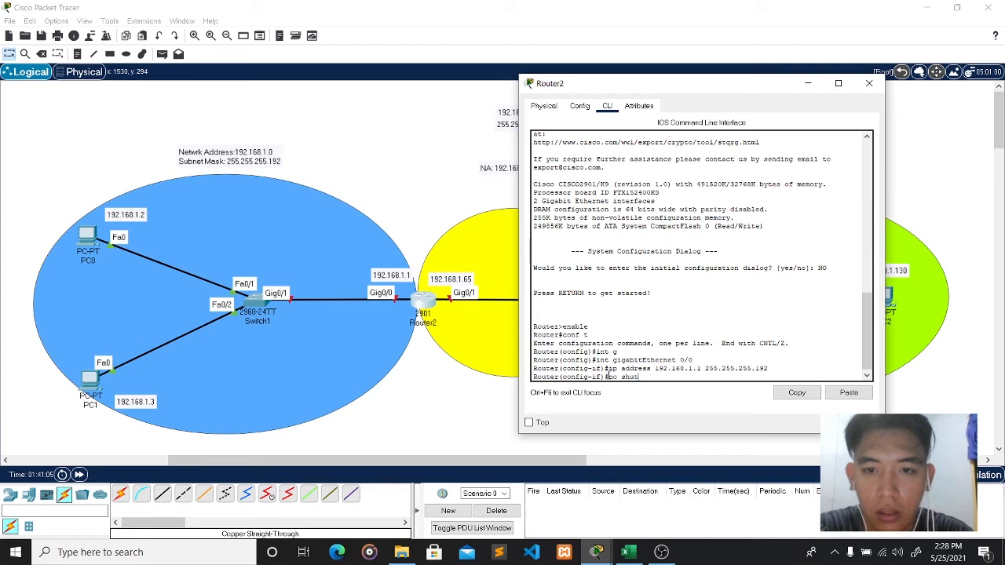
key(Return)
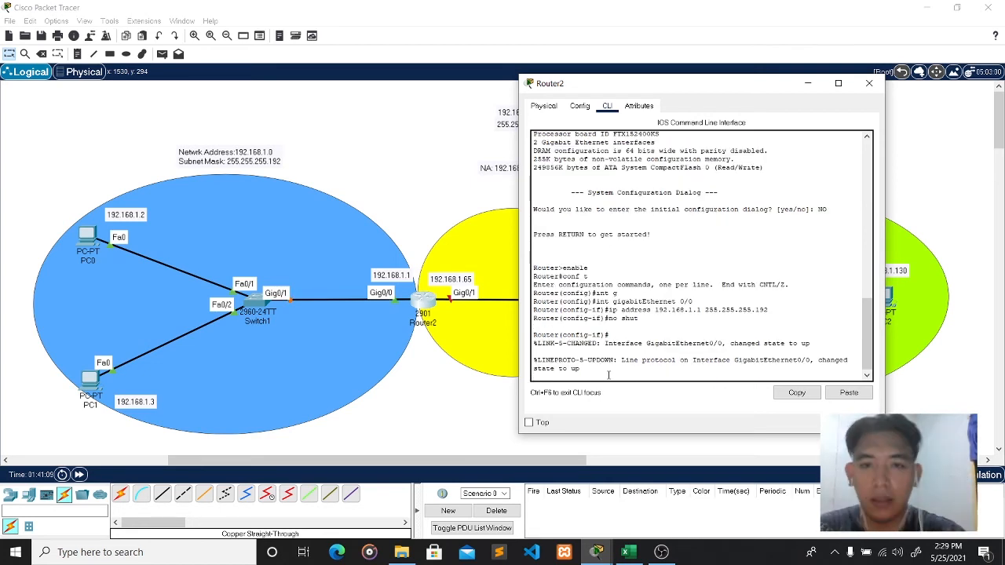
text(exit)
key(Return)
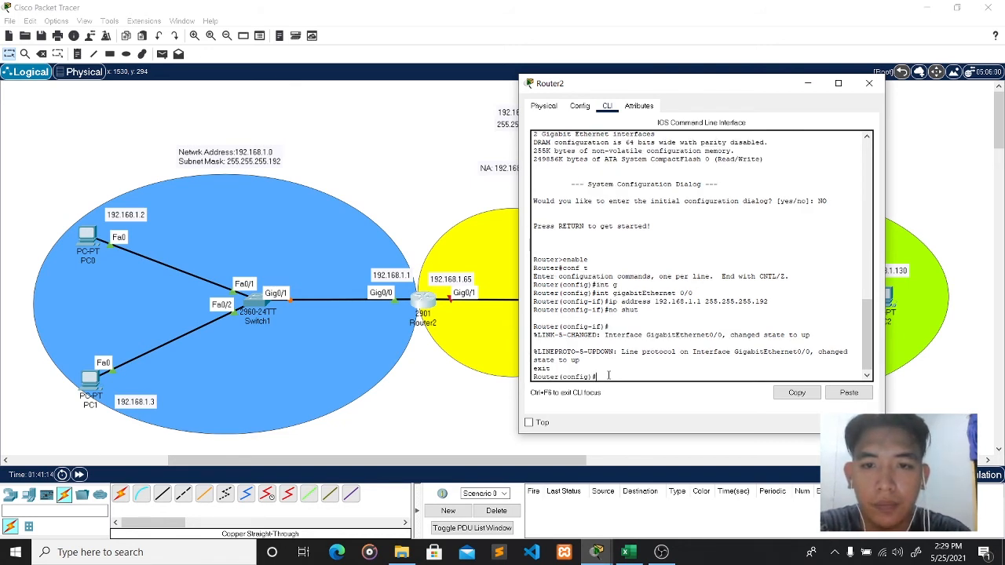
- Assign Router2's GigabitEthernet 0/1 the address 192.168.1.65 255.255.255.192 and run no shut
text(in)
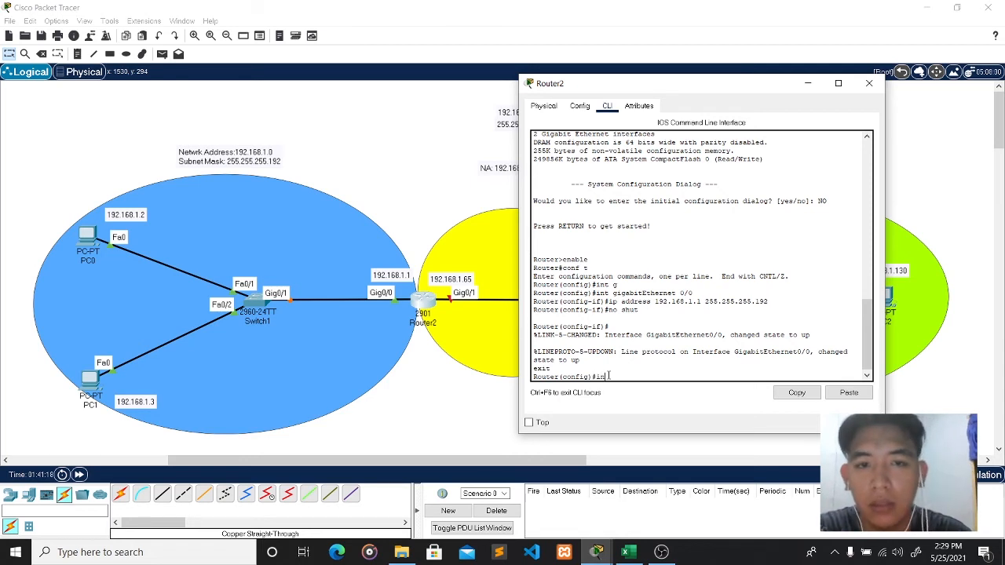
text(t g)
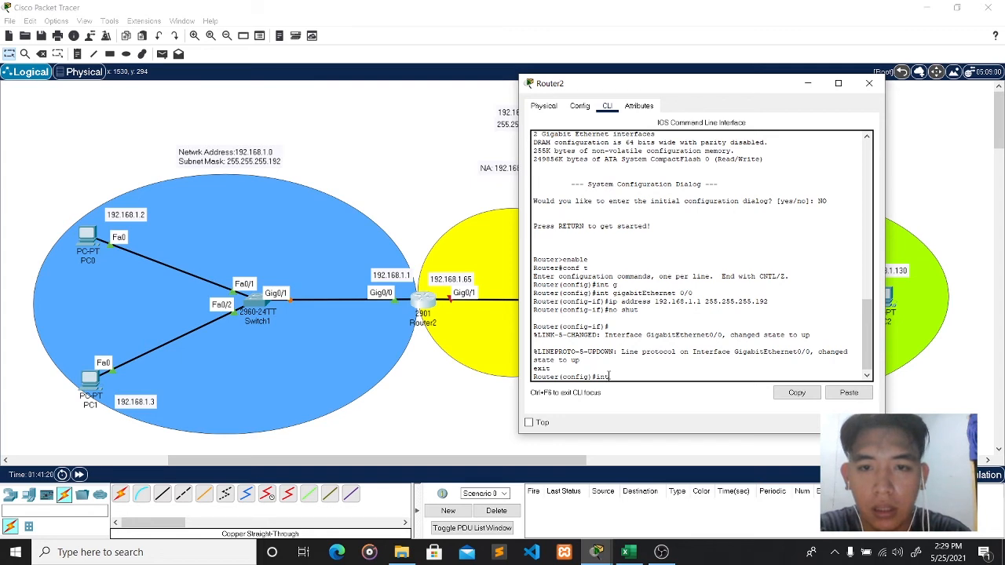
key(Tab)
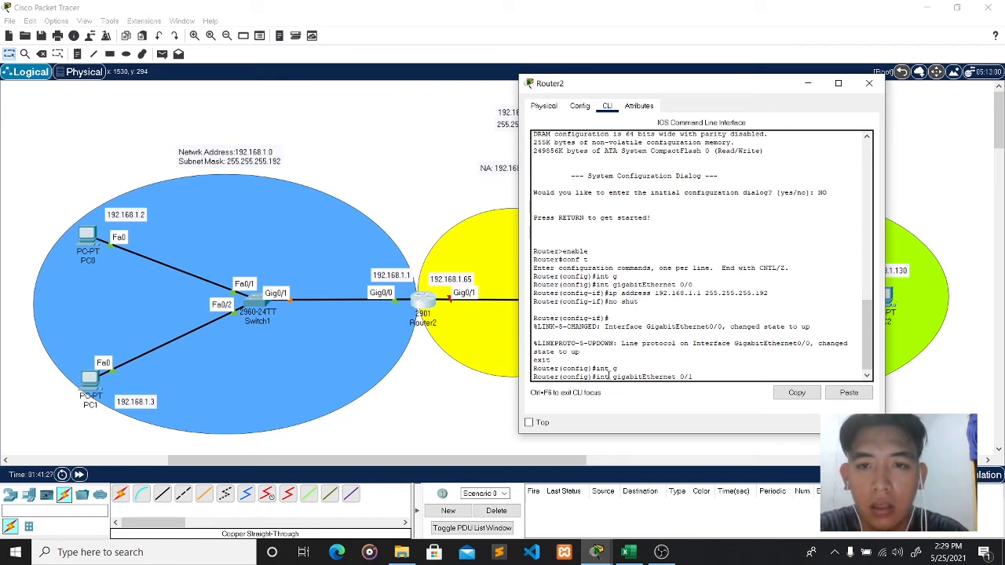
key(Return)
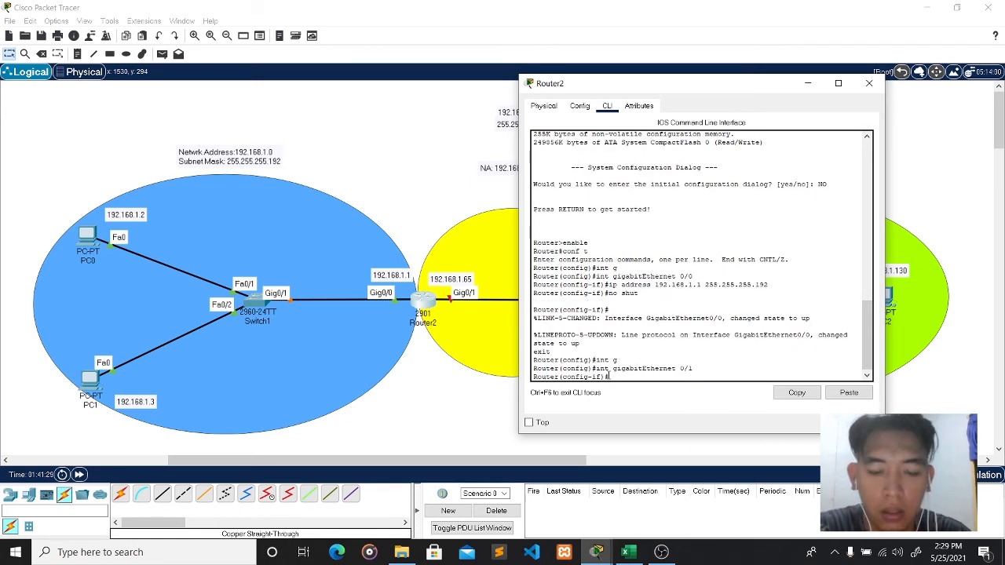
text(ip address)
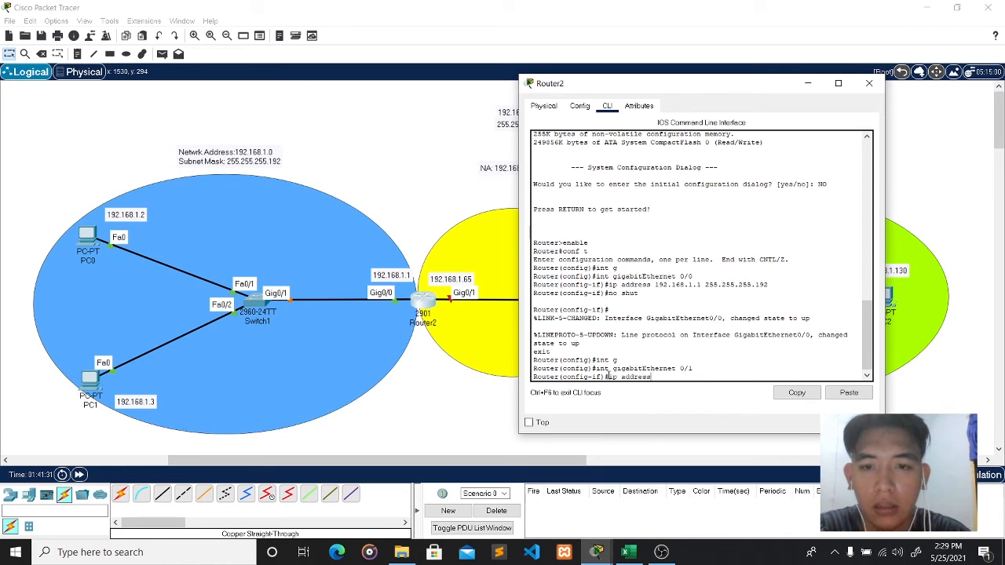
text( 192.168)
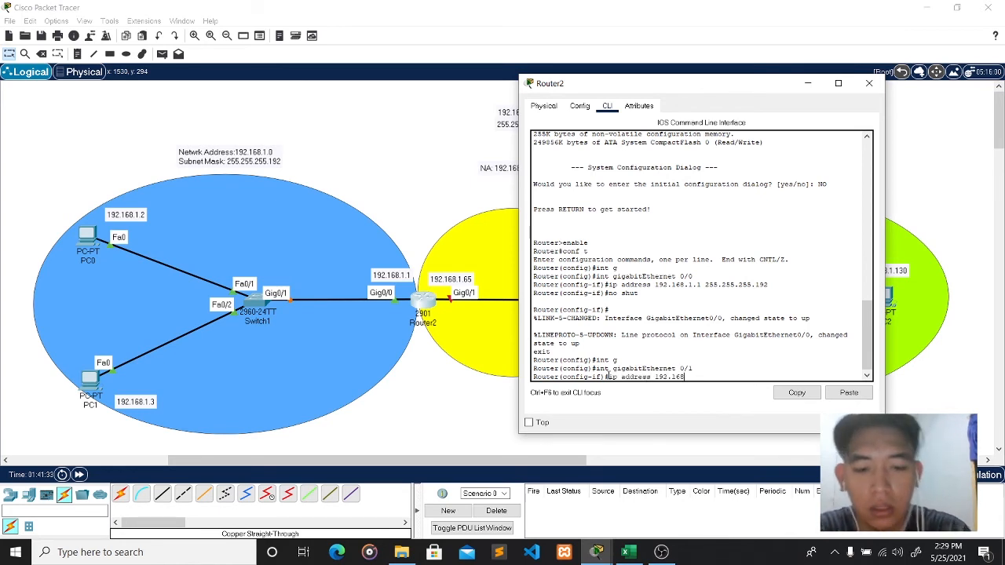
text(.1.)
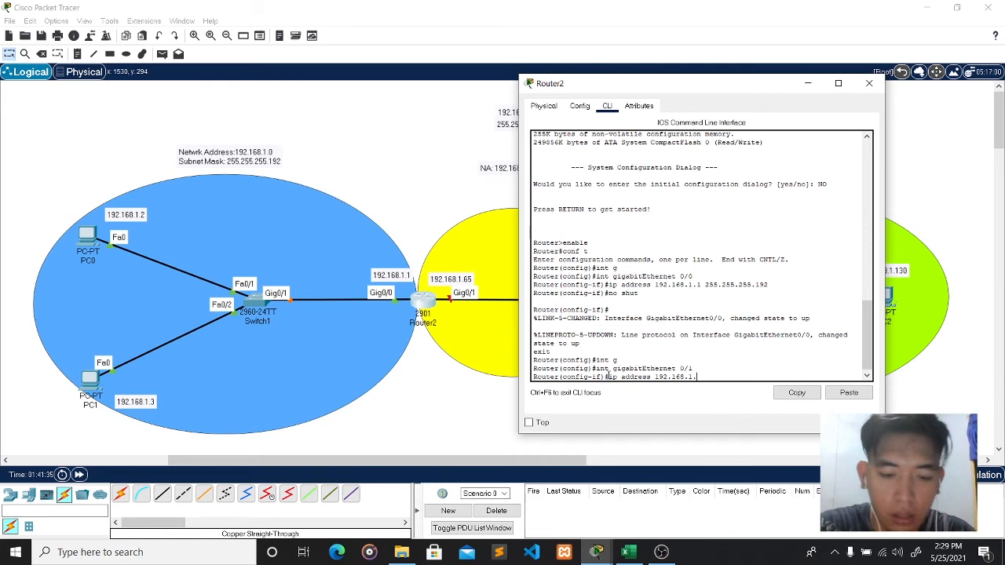
text(65 2)
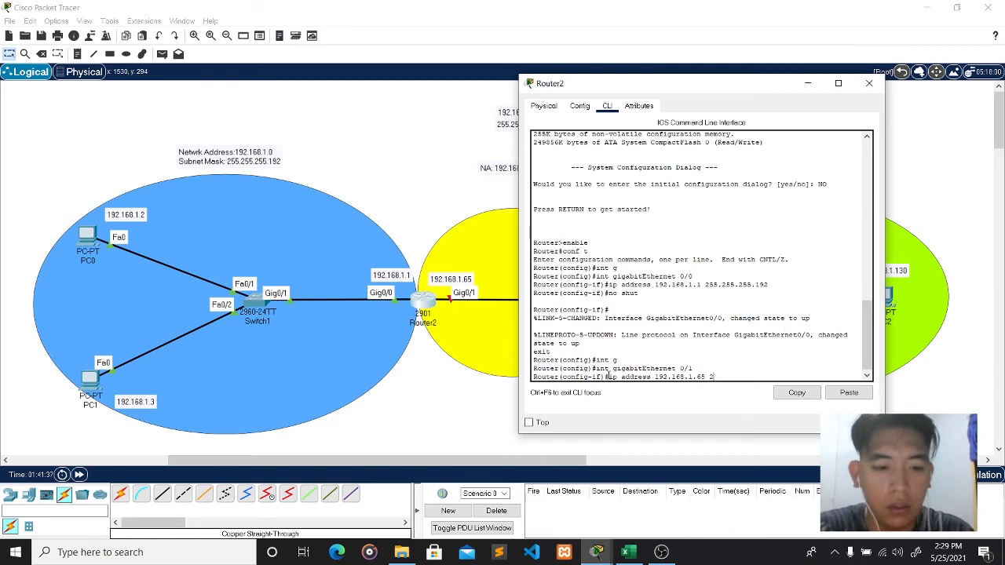
text(55.255)
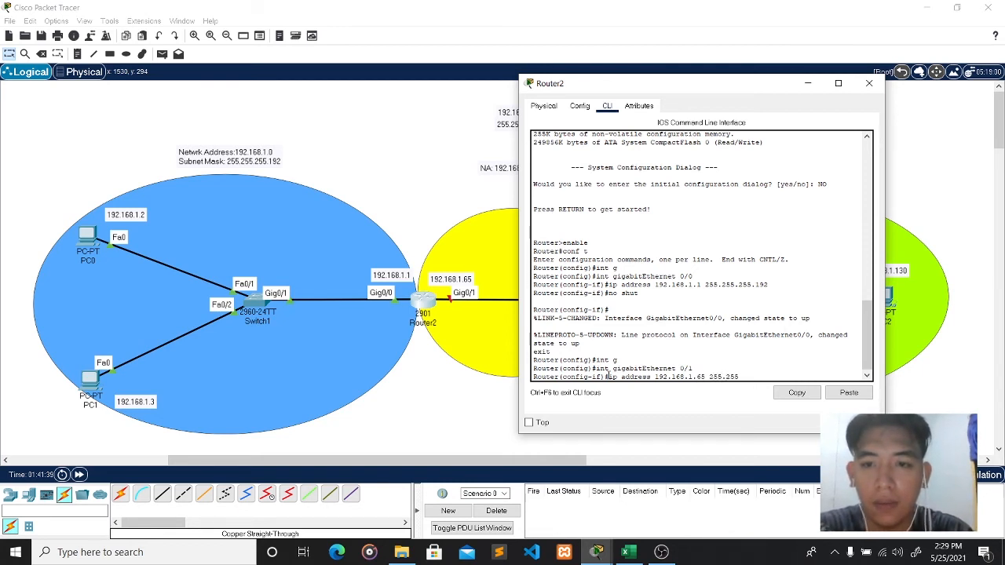
text(.255.19)
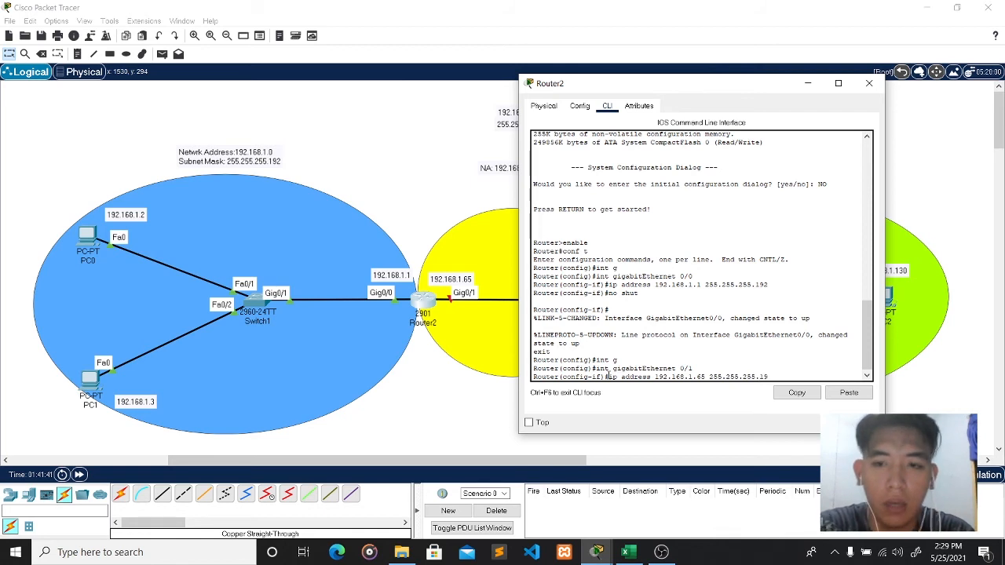
text(2)
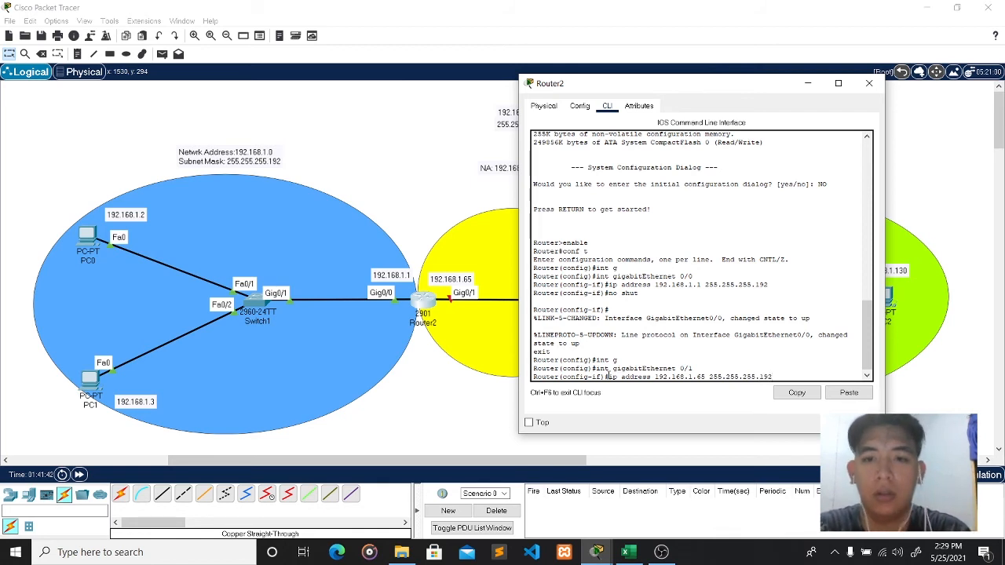
key(Return)
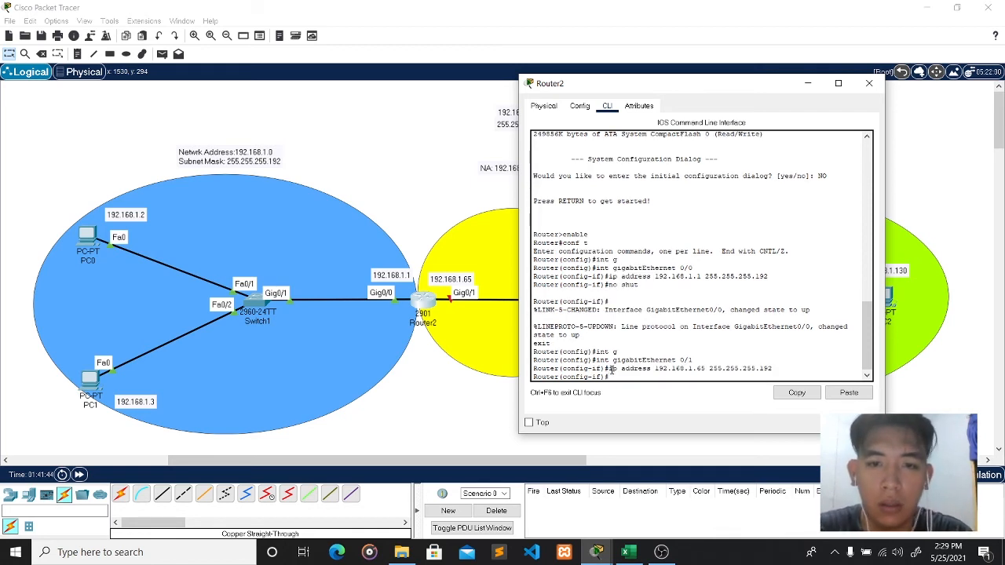
text(no shu)
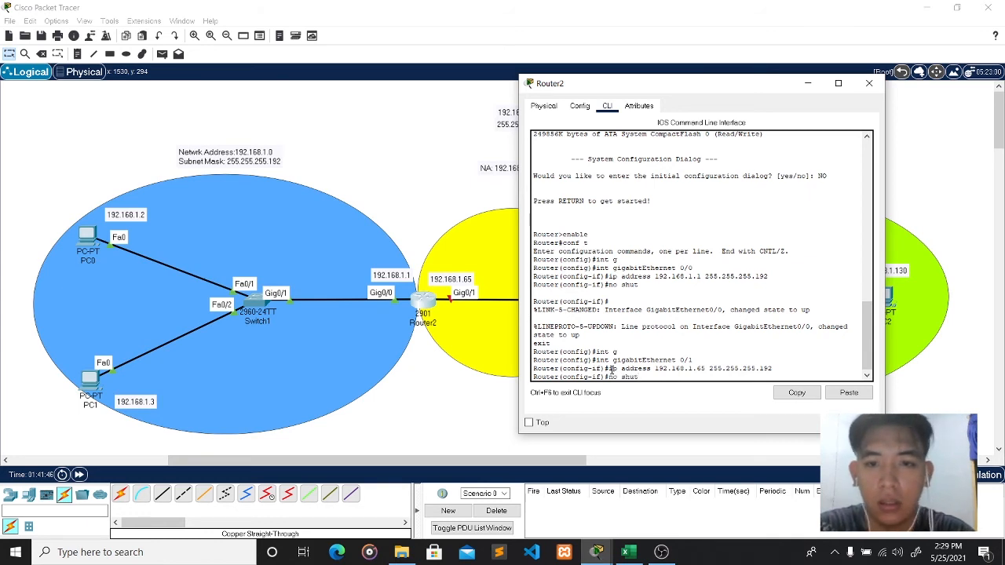
text(t)
key(Return)
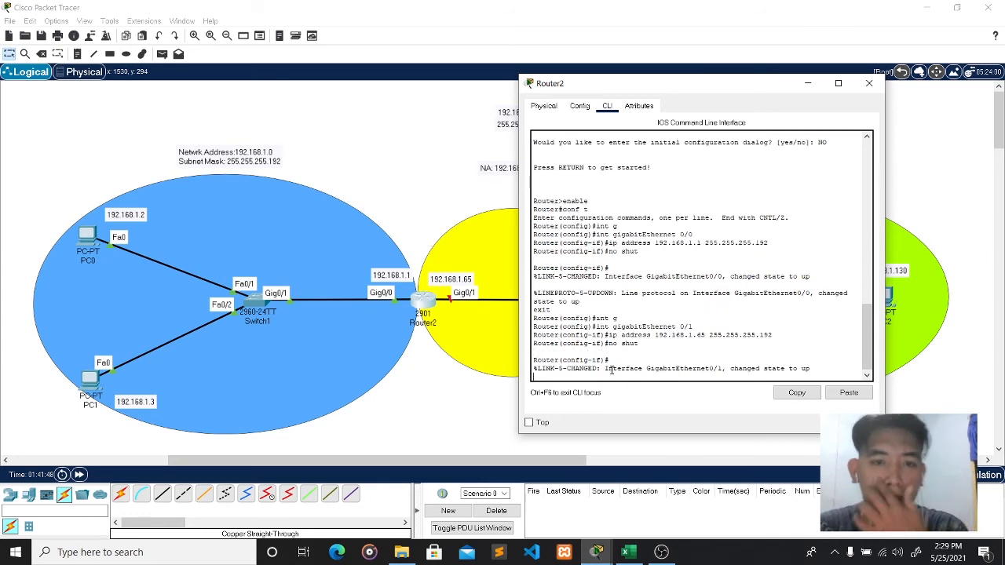
key(Return)
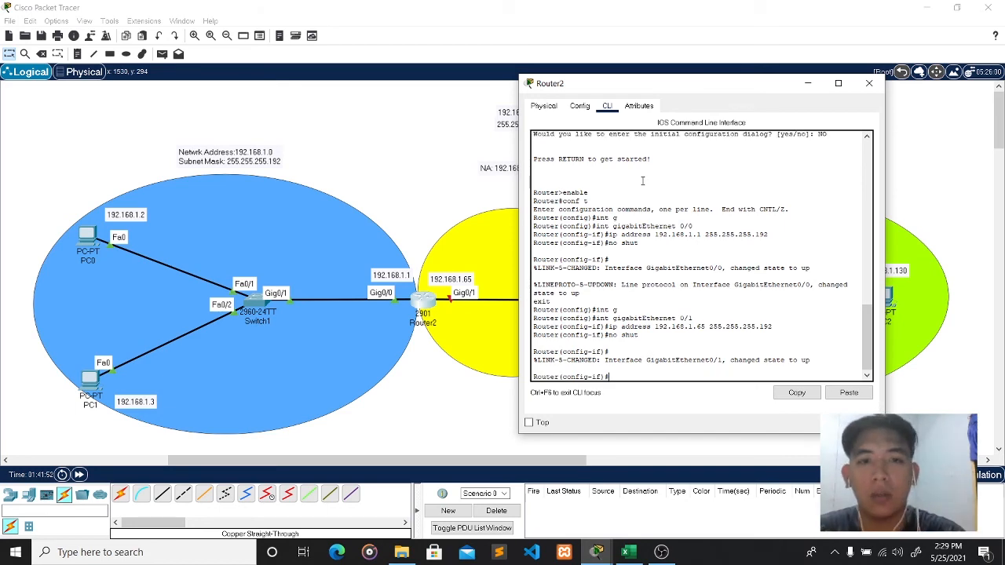
drag(698, 87, 401, 84)
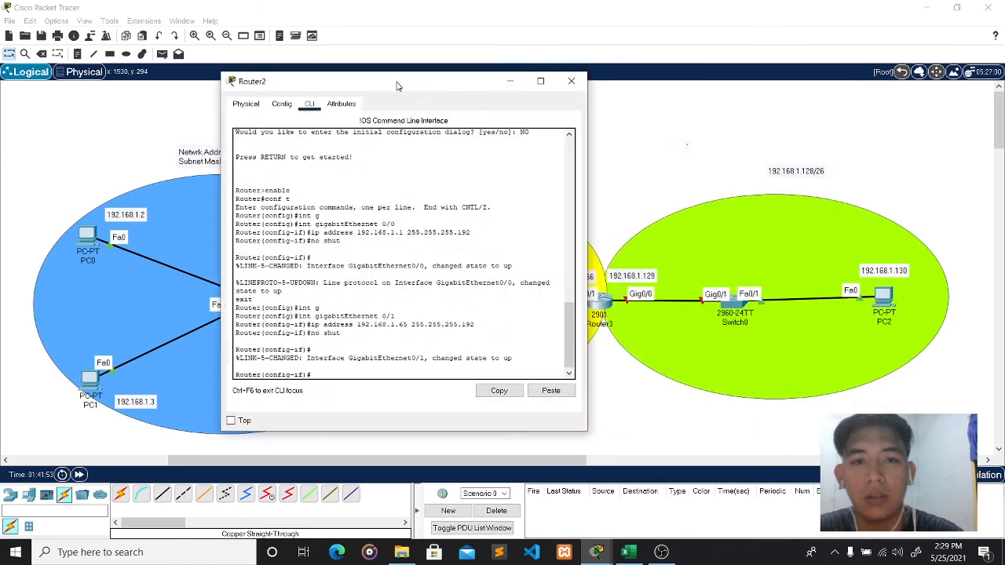
- Open Router3's CLI, skip the initial setup dialog, and enter global configuration mode
click(581, 82)
click(606, 306)
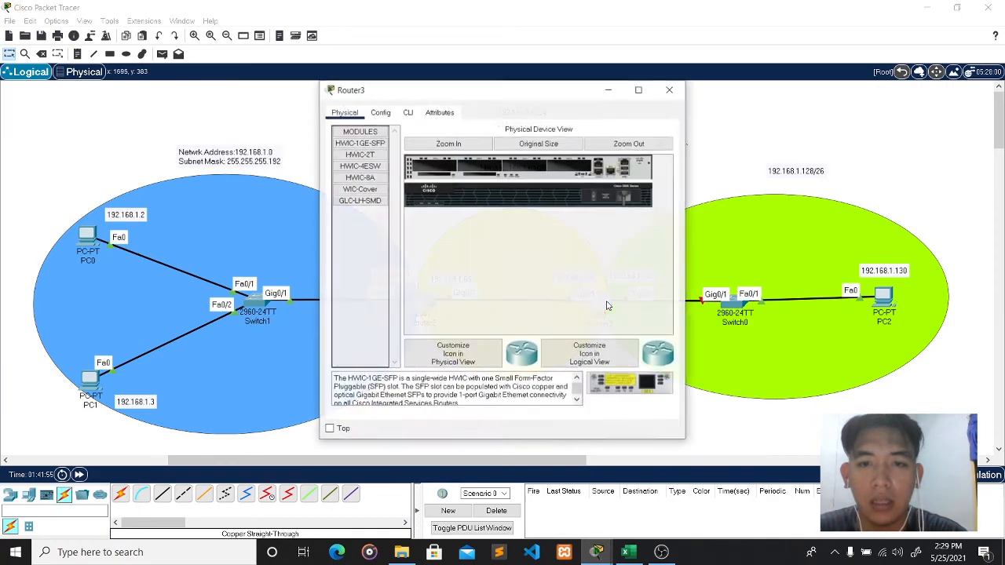
click(408, 112)
drag(486, 98, 294, 87)
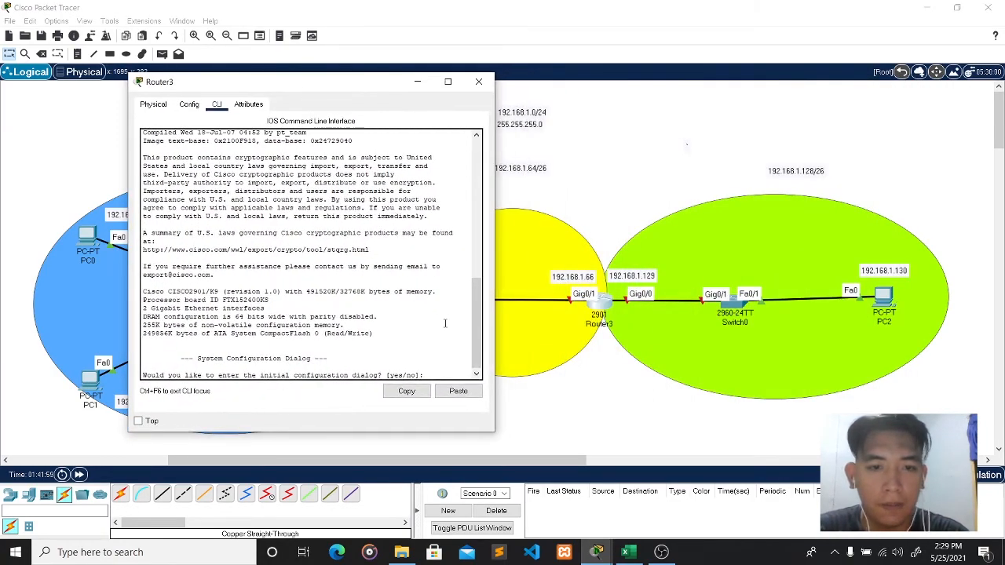
text(o)
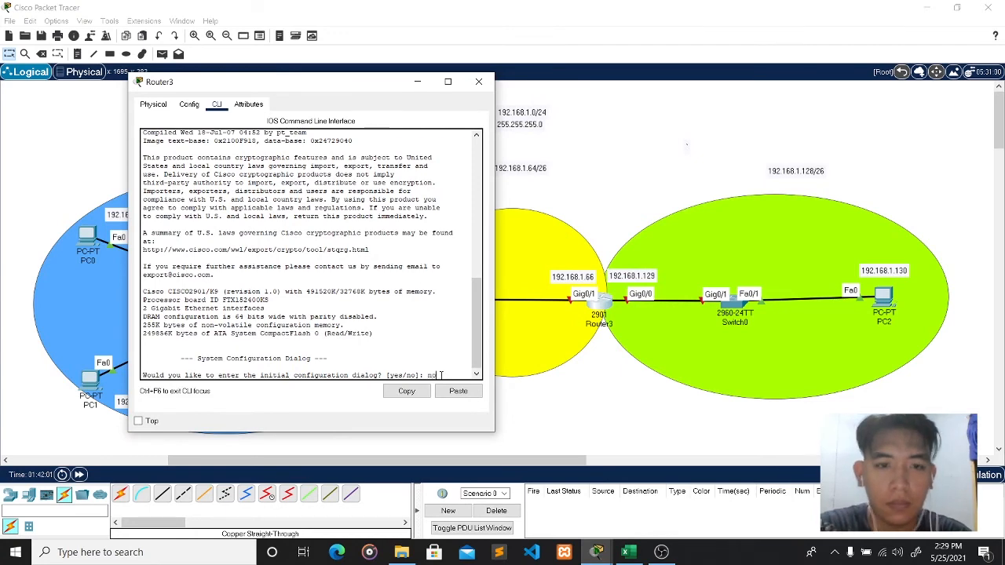
key(Return)
key(Return)
text(enable)
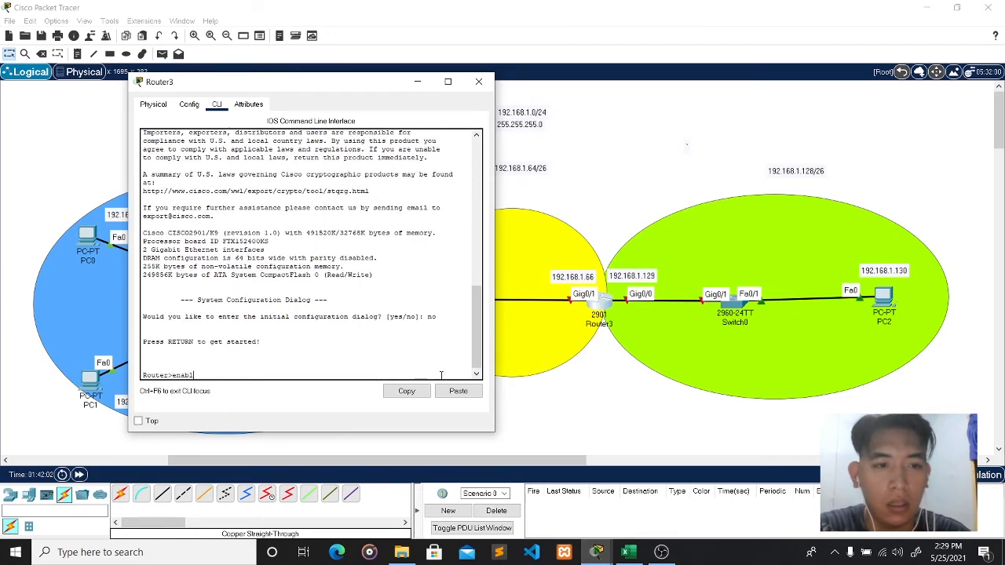
key(Return)
text(conf t)
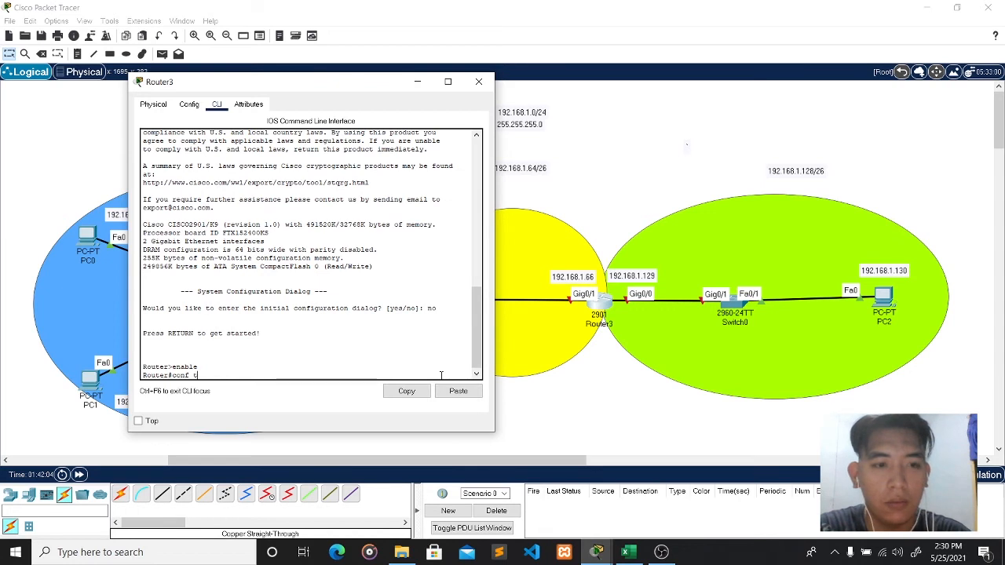
key(Return)
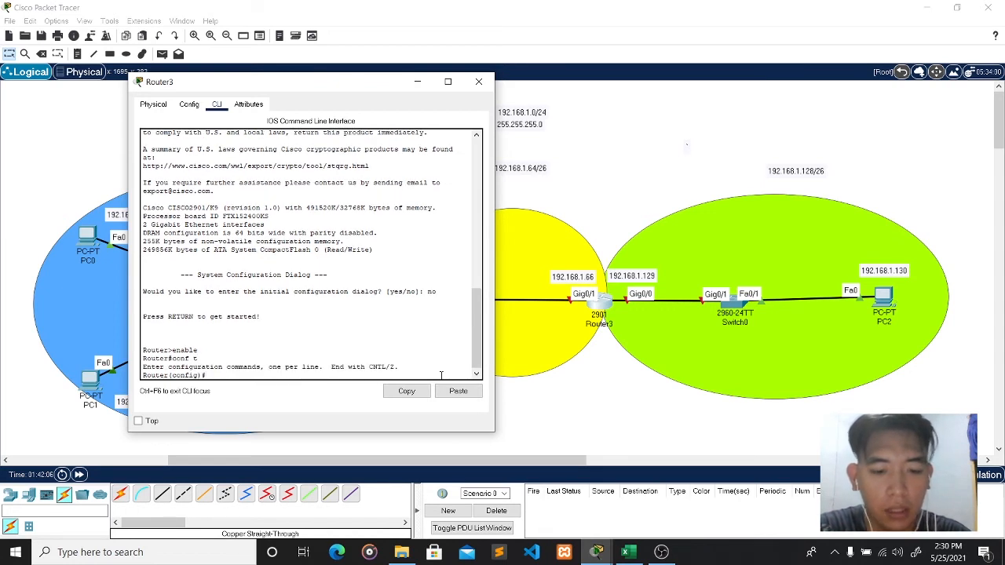
- Assign GigabitEthernet0/1 the address 192.168.1.66 255.255.255.192, enable it with no shut, and exit
text(in)
key(Tab)
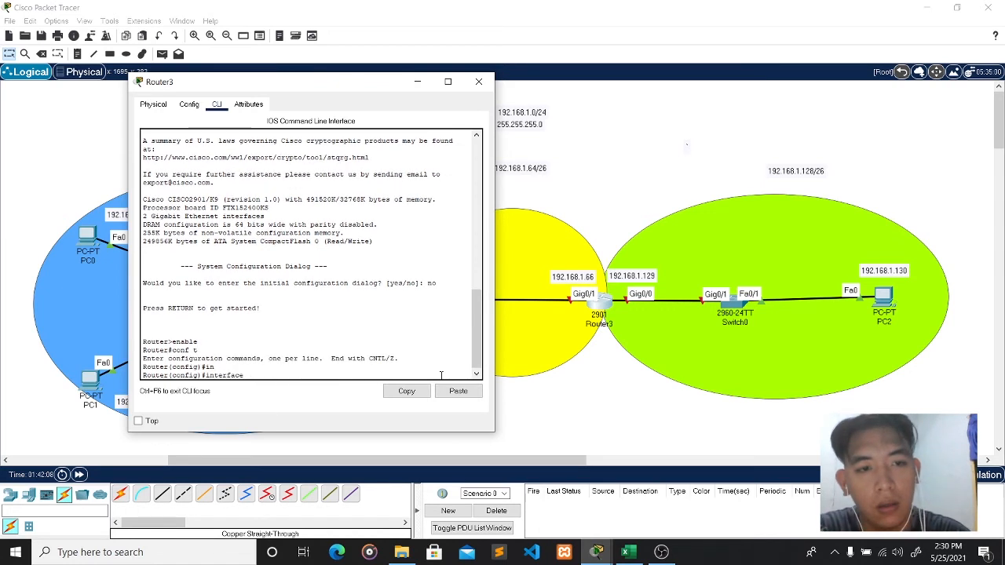
text(g)
key(Tab)
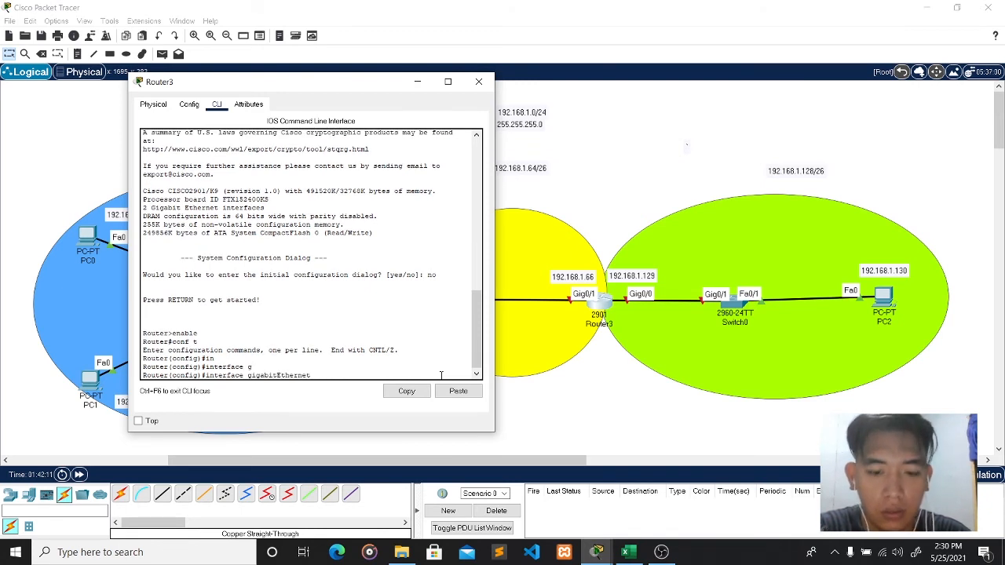
text(0/1)
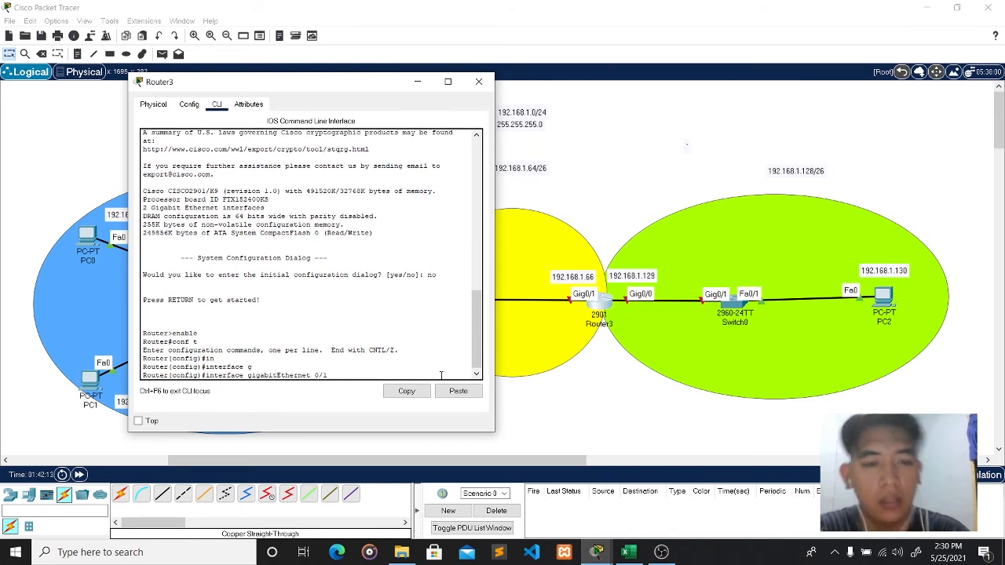
key(Return)
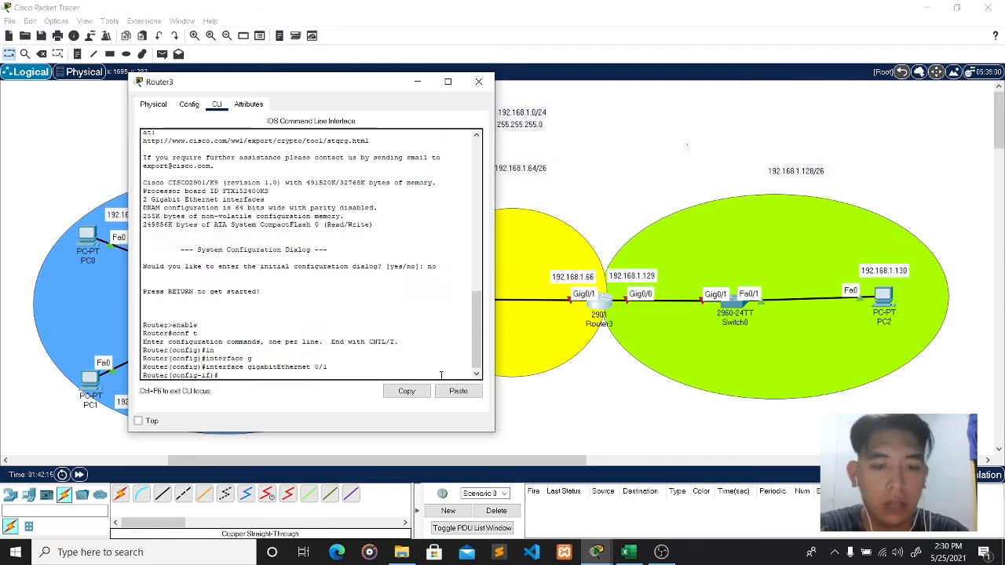
text(ip address)
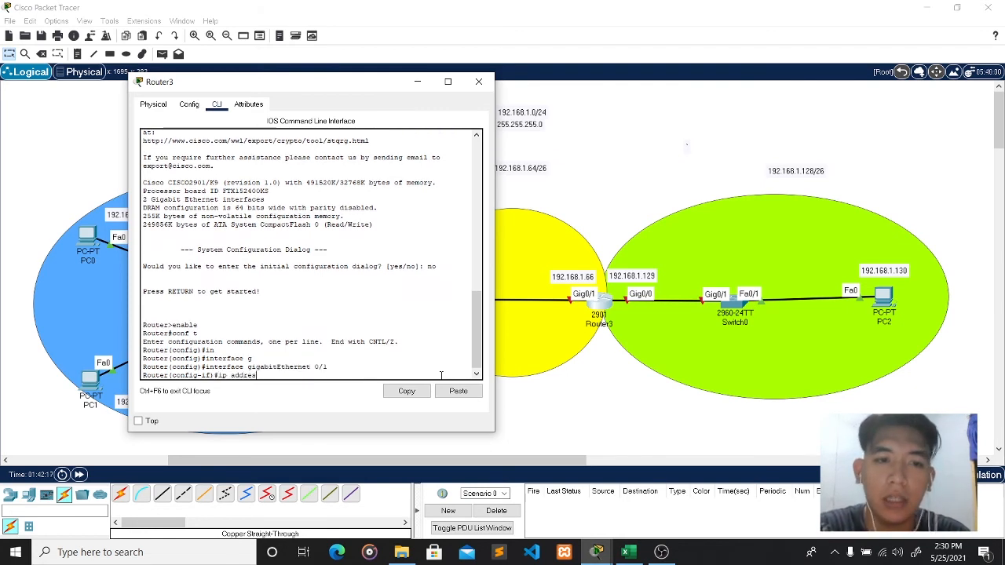
text( 192)
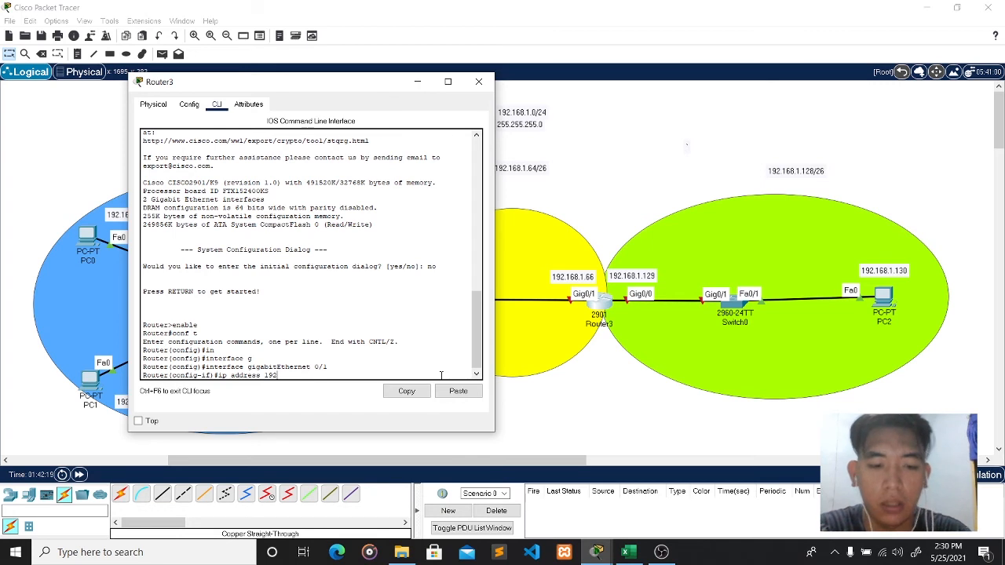
text(.168)
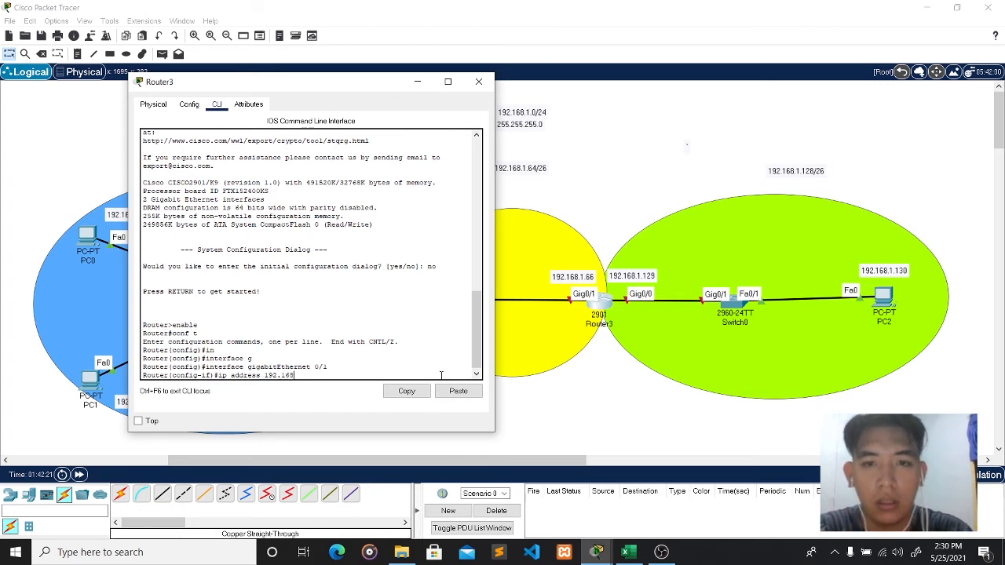
text(.1.)
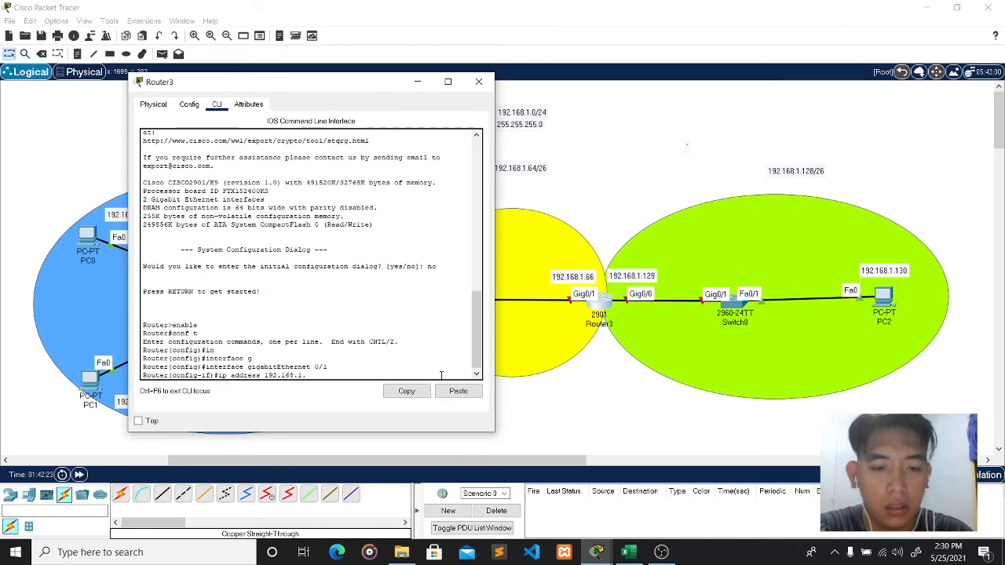
text(66 255)
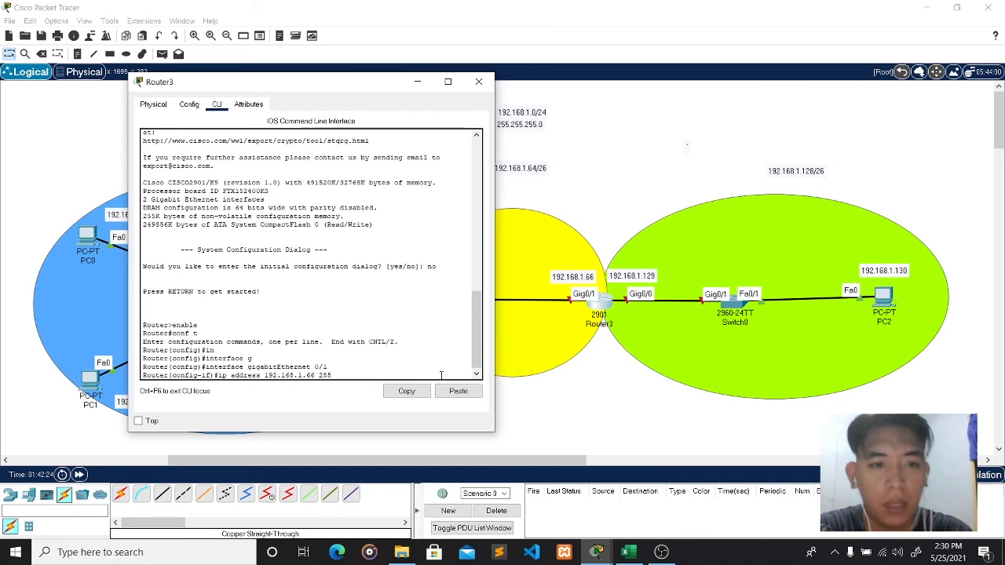
text(.255.)
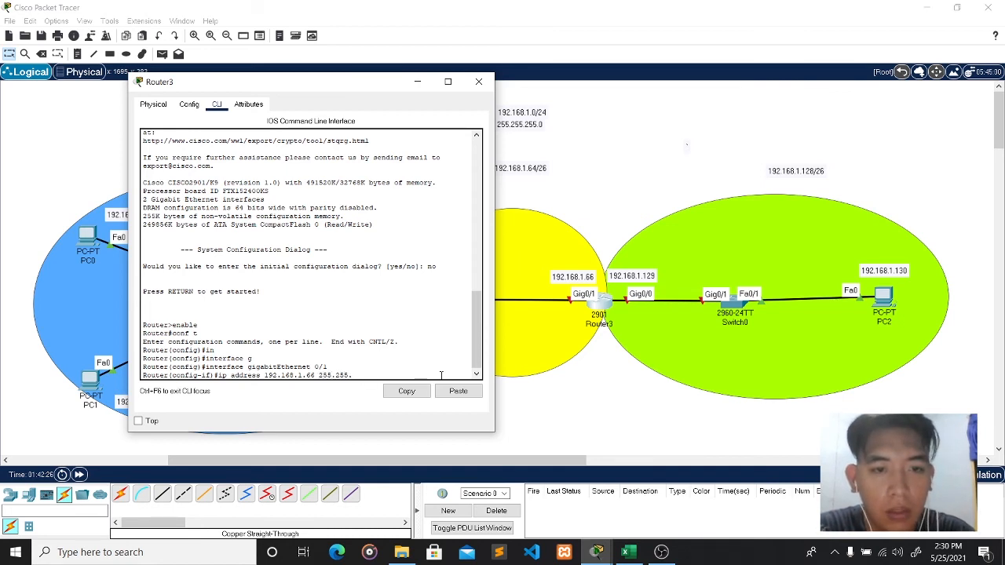
text(255.)
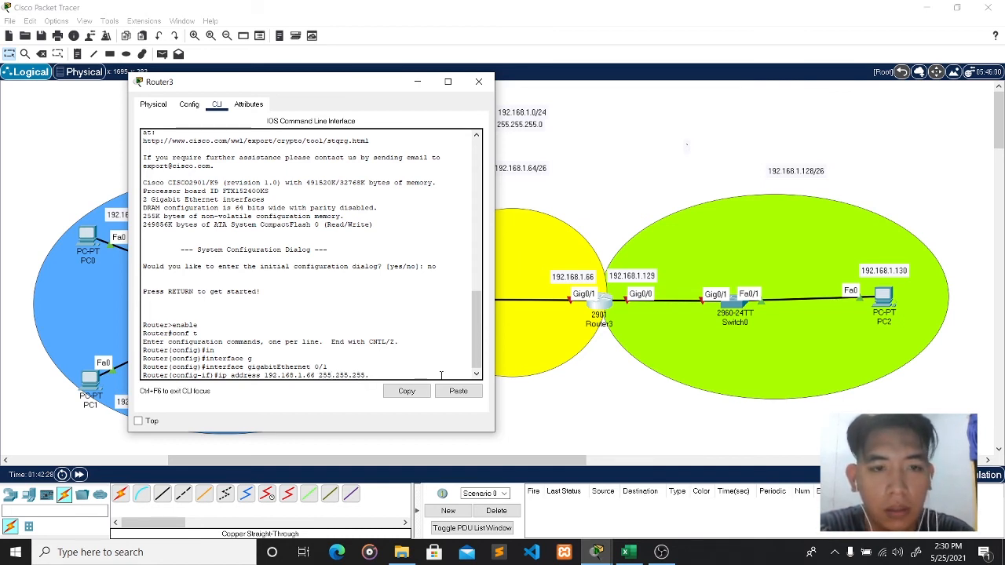
text(19)
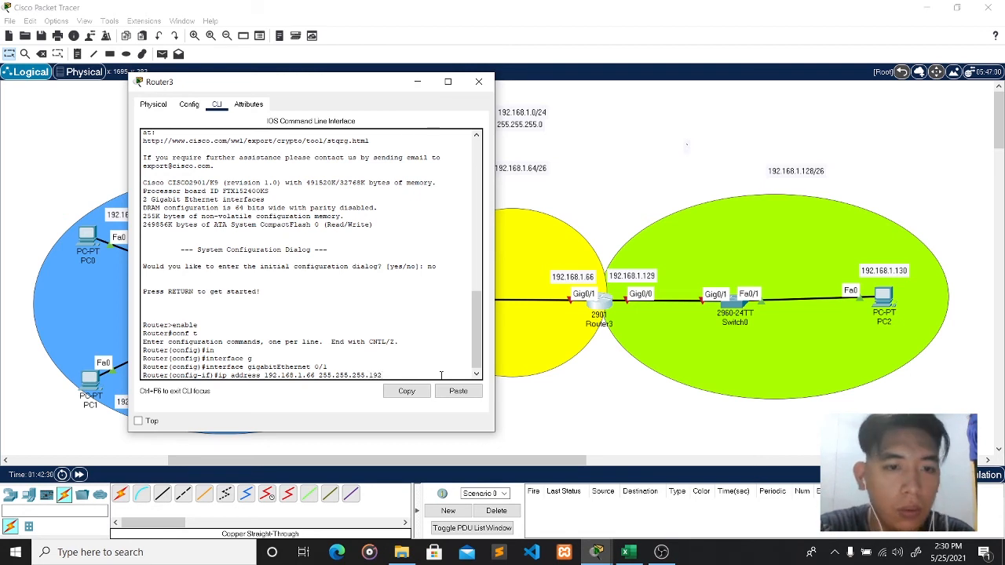
text(2)
key(Return)
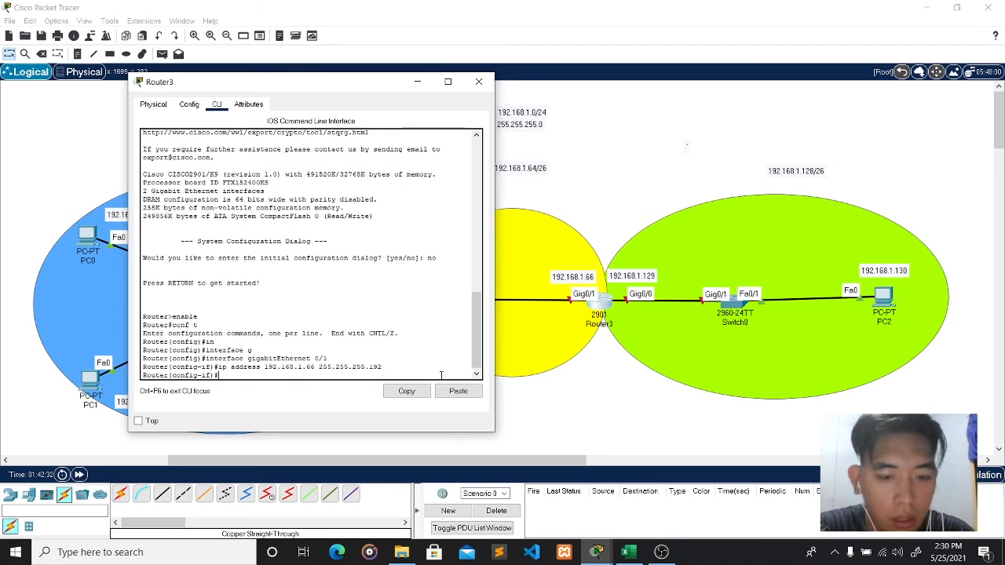
text(no shut)
key(Return)
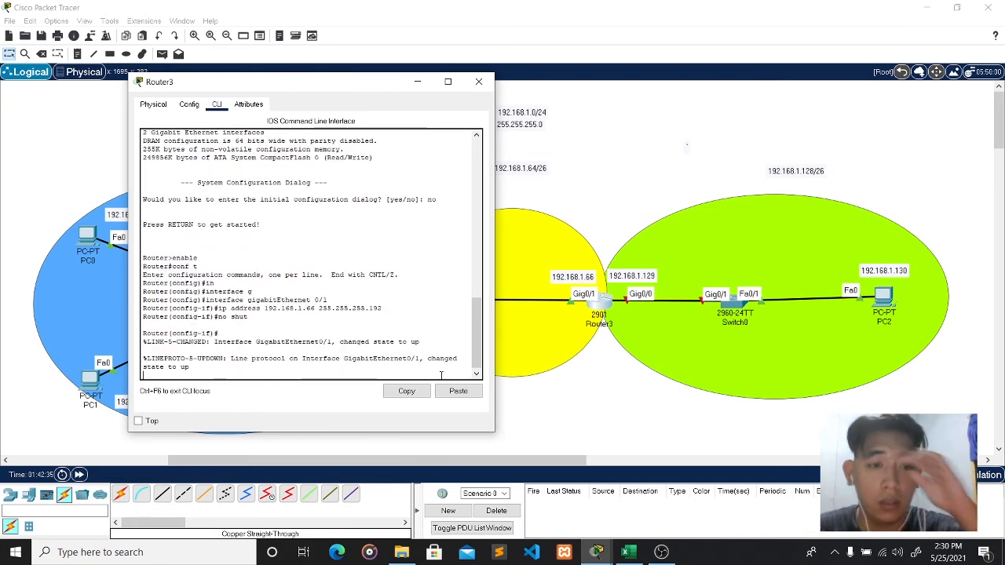
text(e)
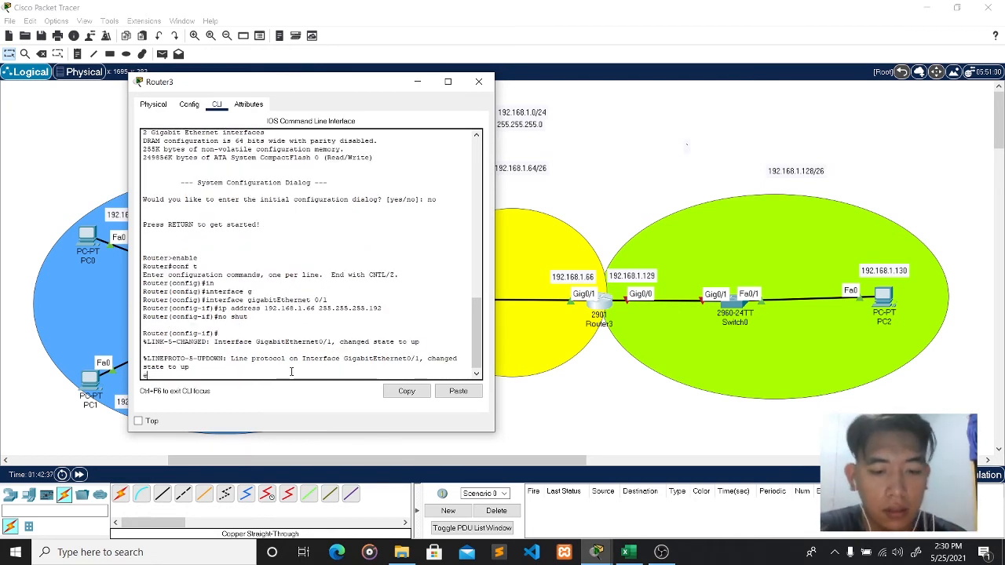
text(xit)
key(Return)
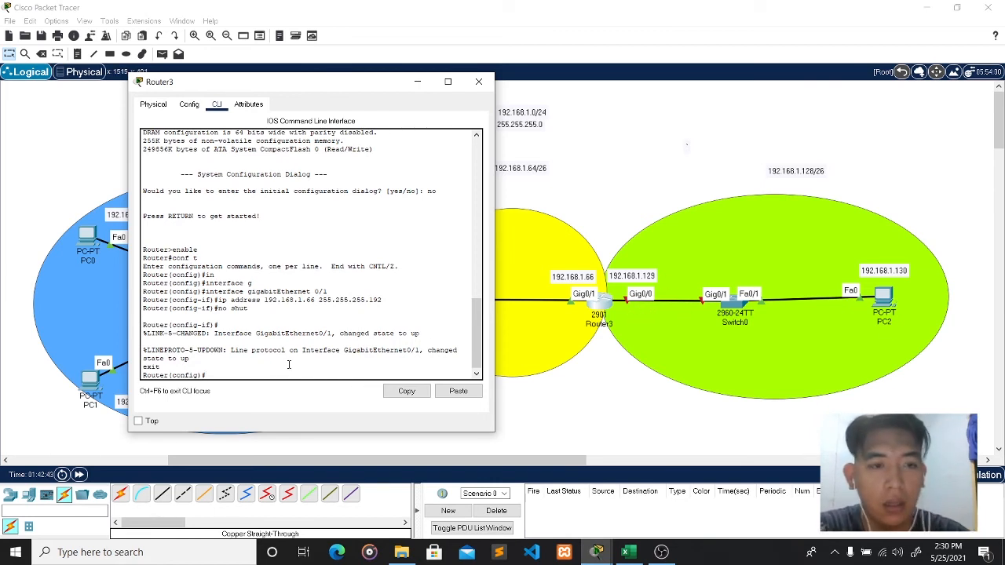
- Configure interface GigabitEthernet0/0 with 192.168.1.129 255.255.255.192 and enable it with no shut
key(Tab)
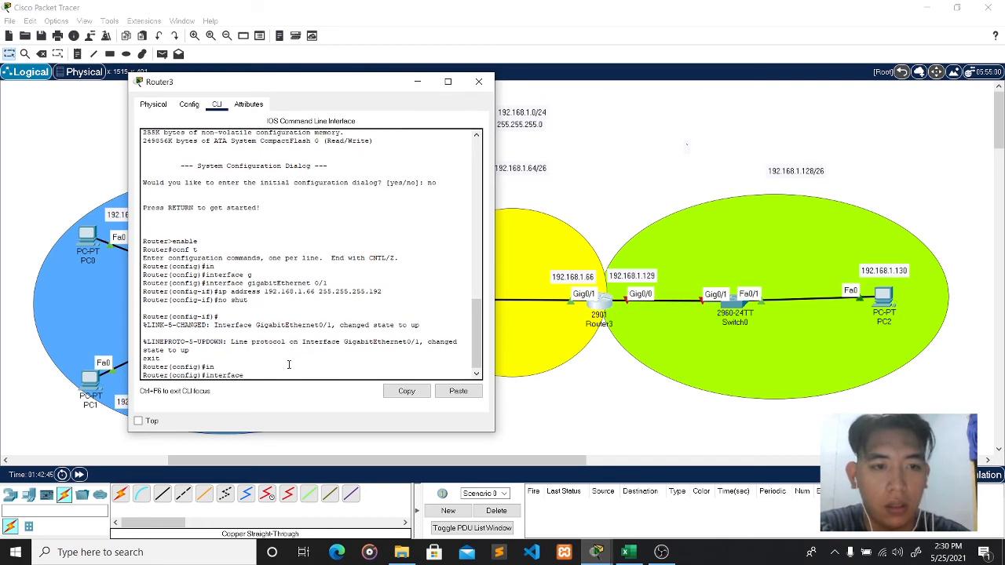
text(g)
key(Tab)
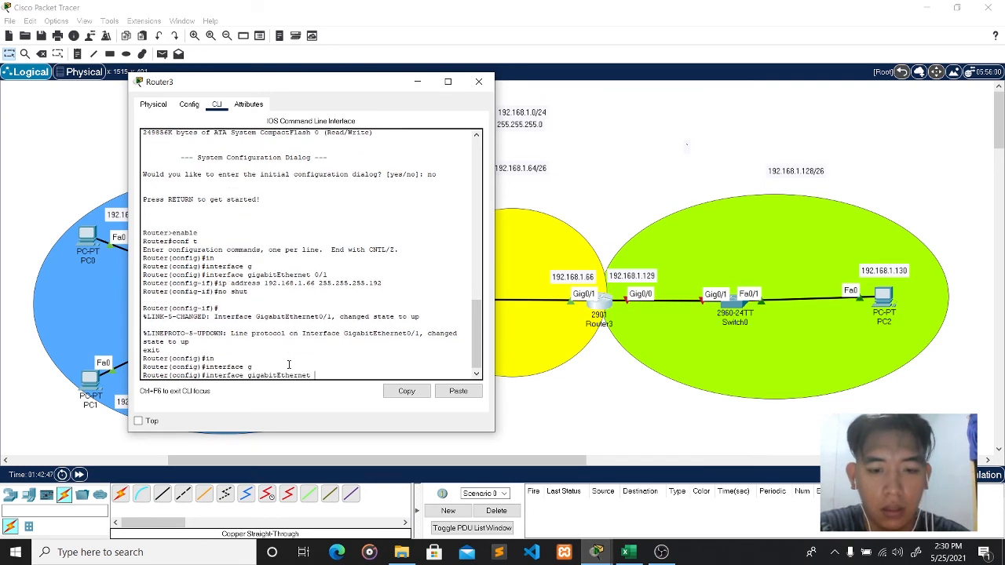
text(0/0)
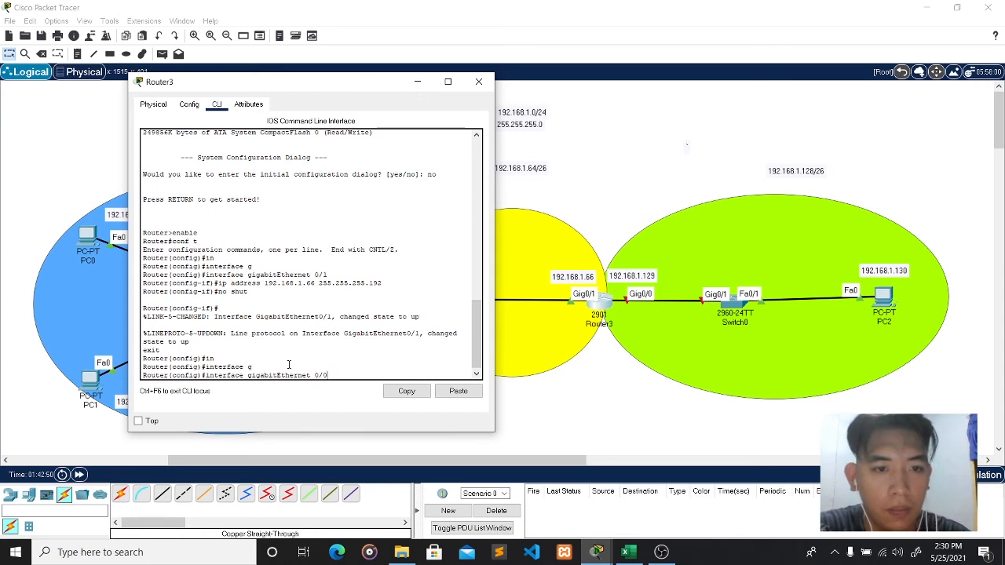
key(Return)
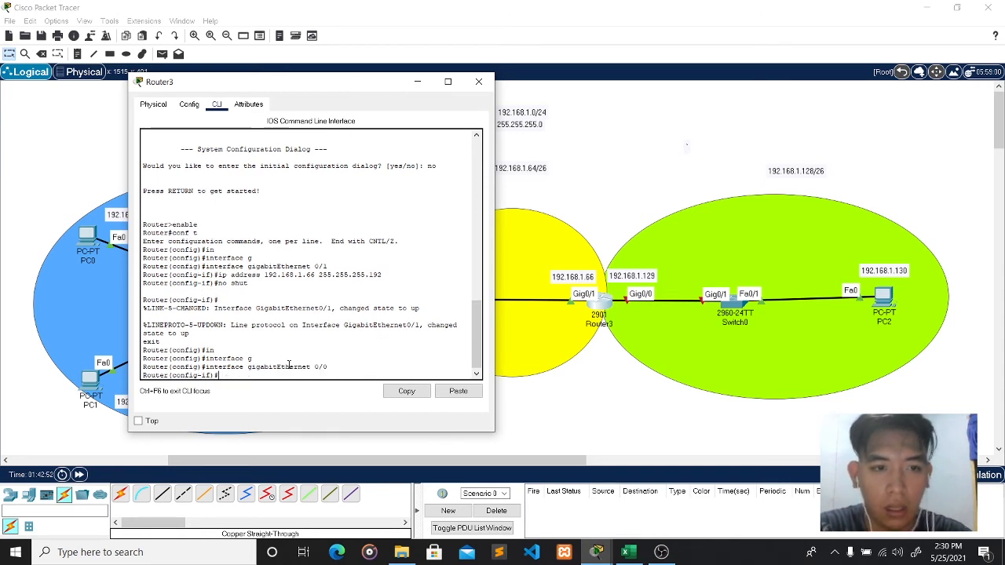
text(ip)
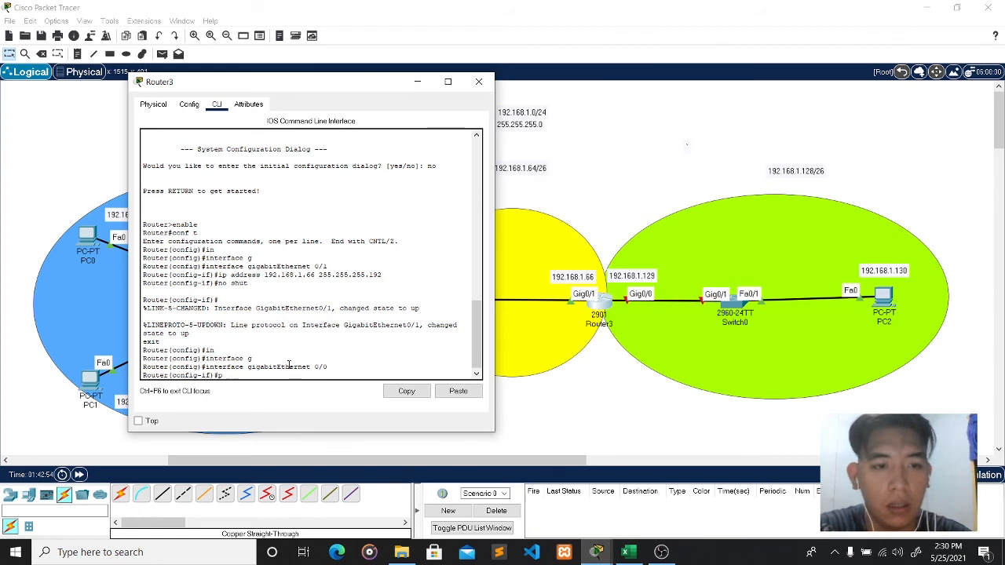
text( add)
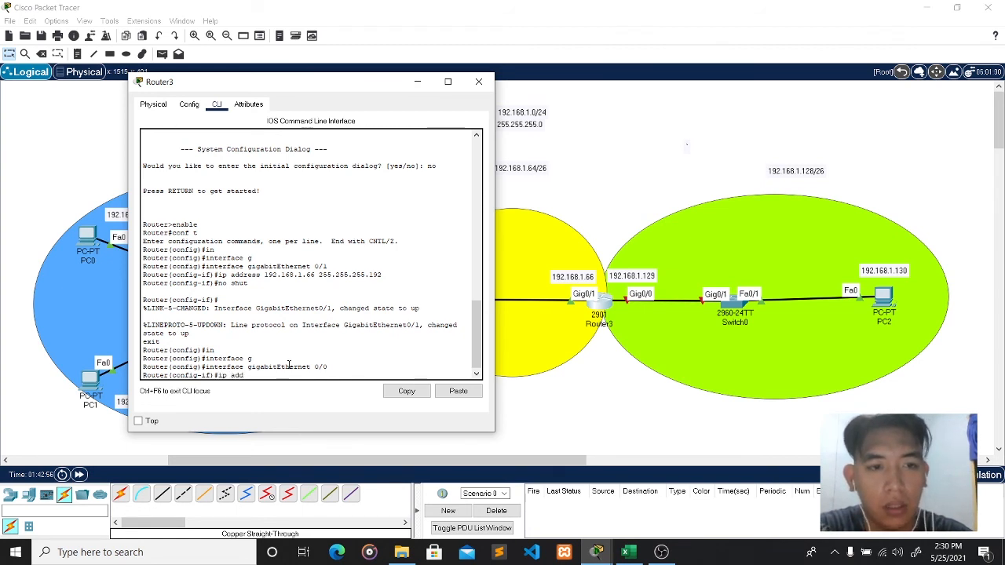
text(ress 192)
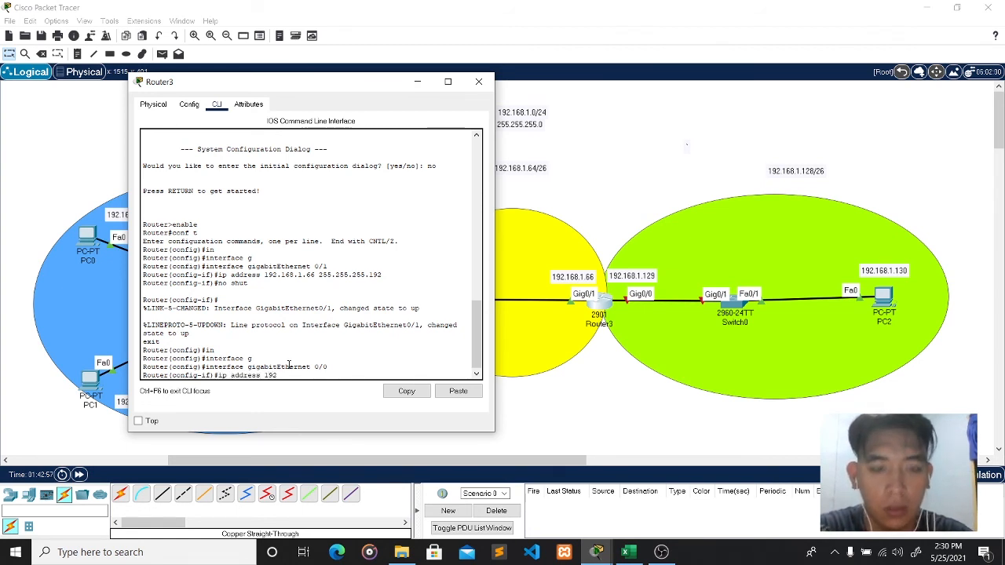
text(.168)
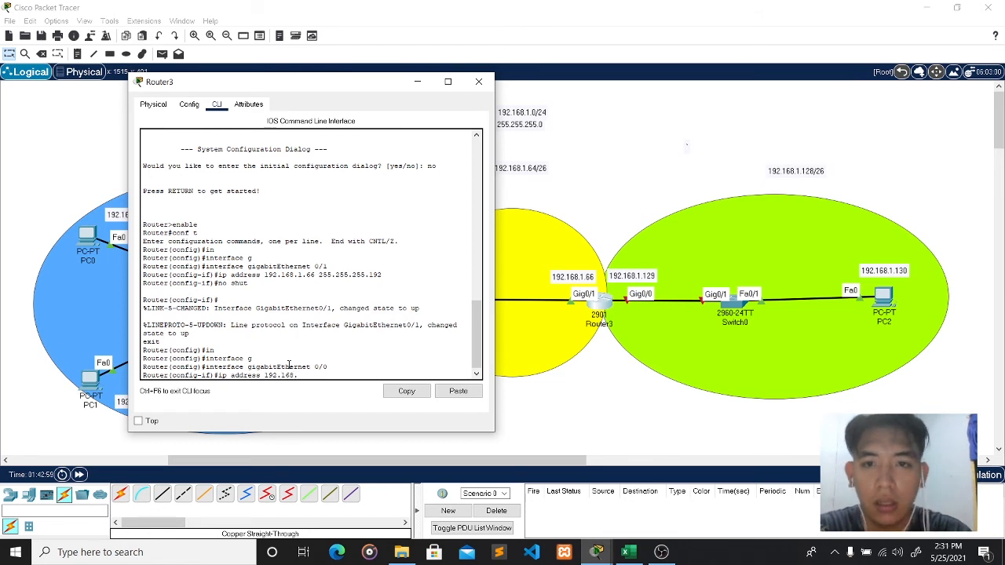
text(.1.12)
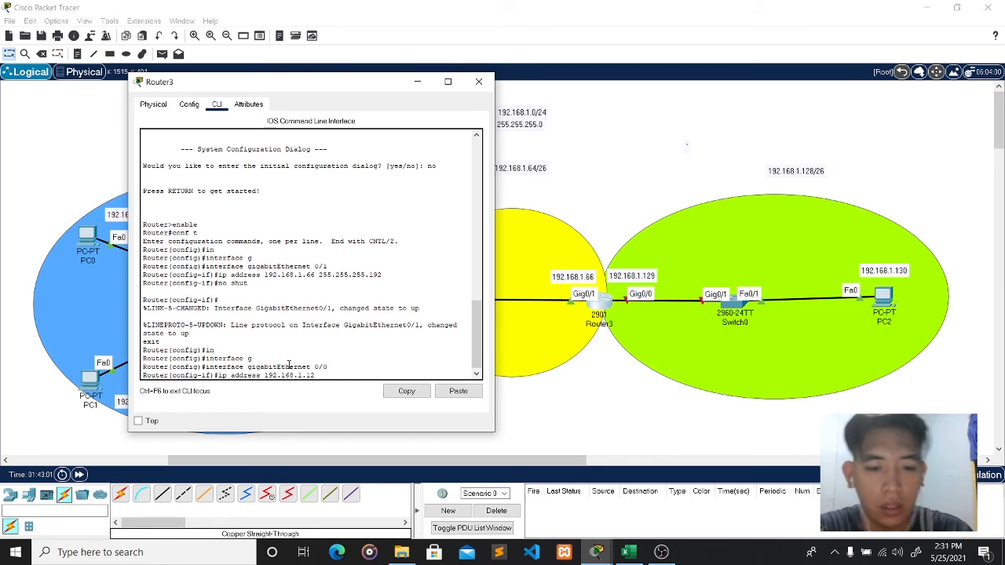
text(9 255)
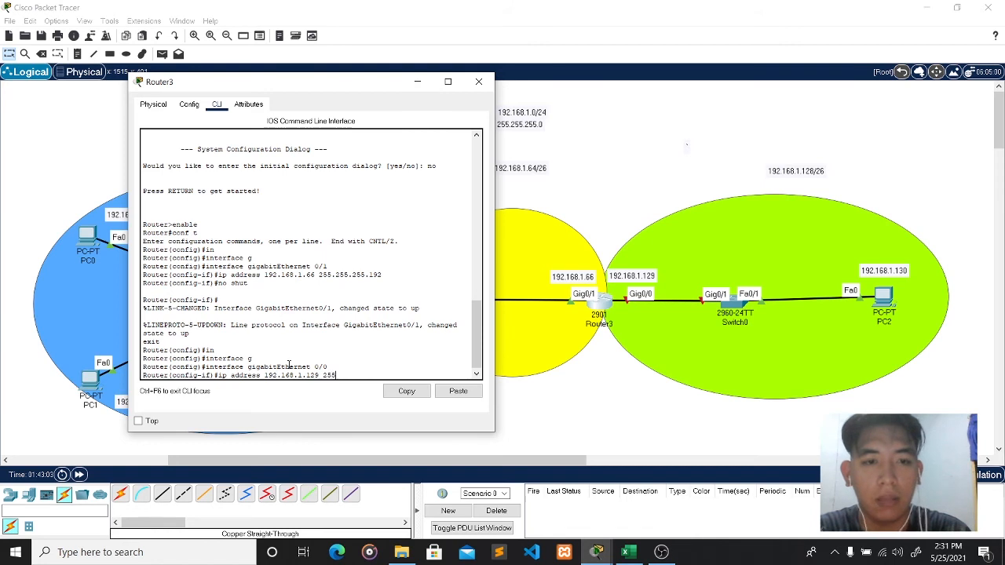
text(.255.255.)
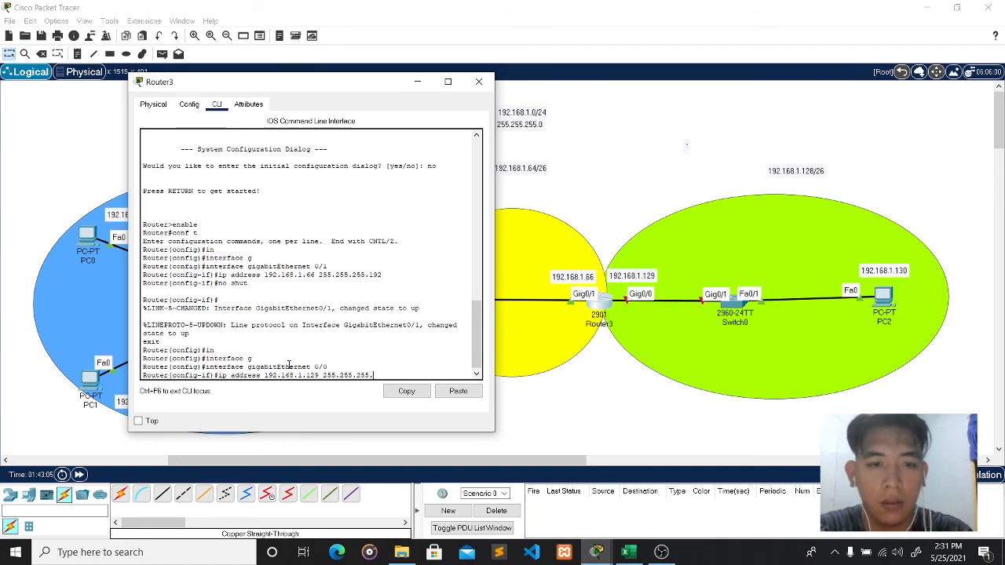
text(19)
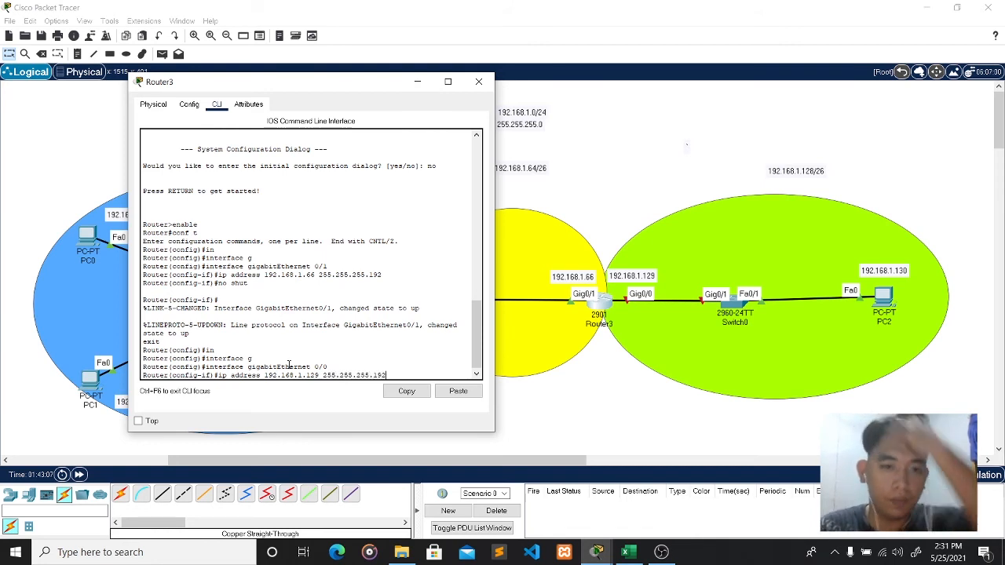
text(2)
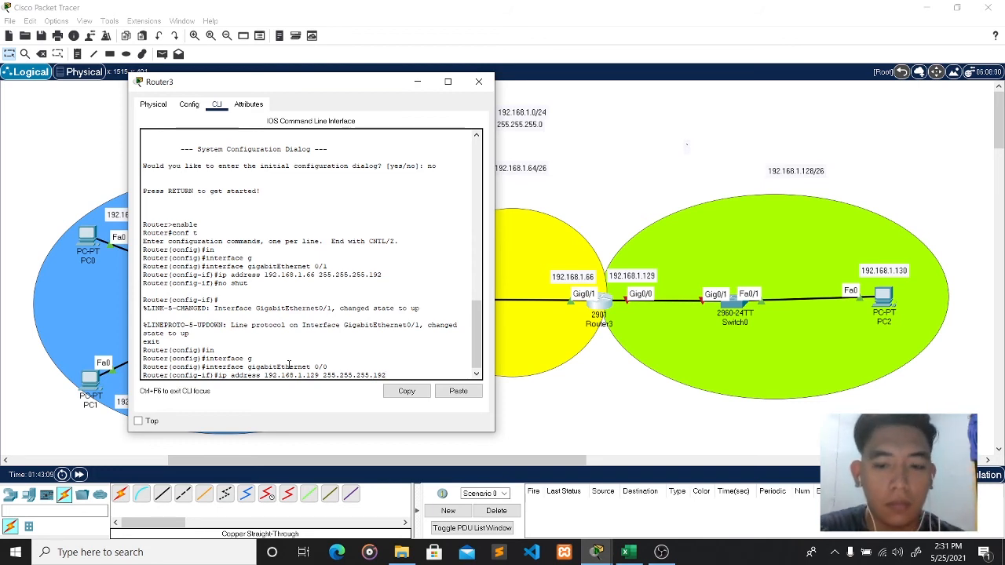
key(Return)
text(no shut)
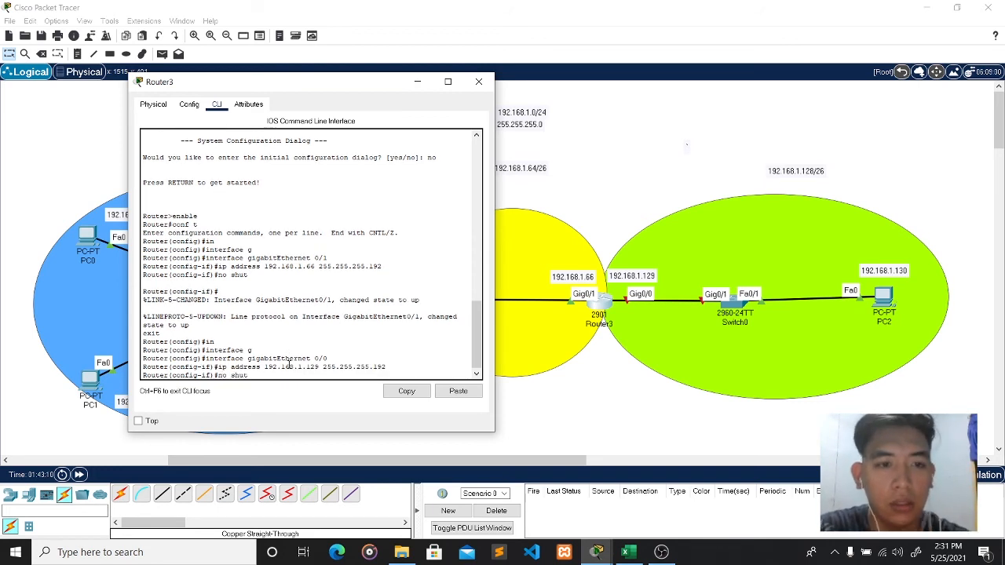
key(Return)
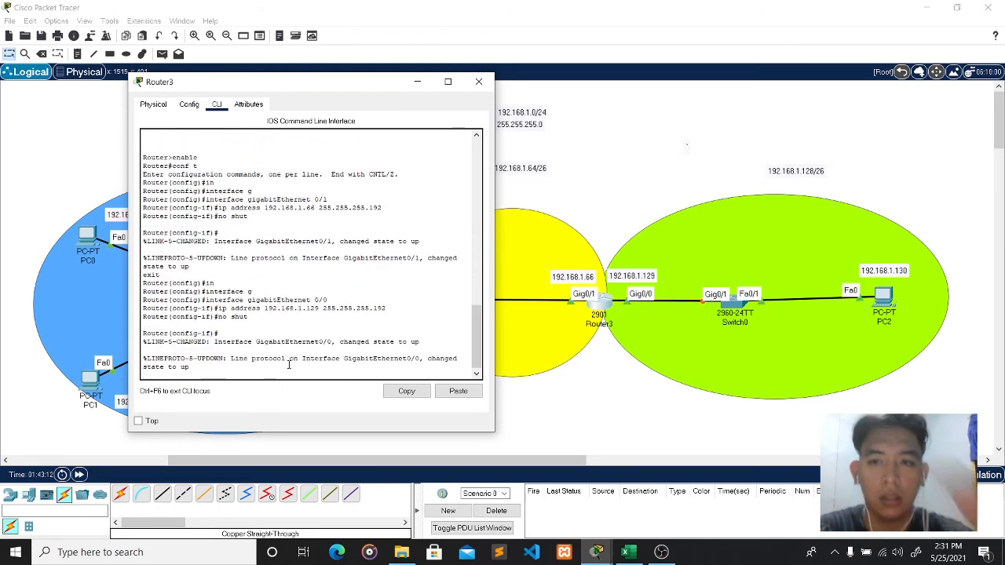
- Close Router3's configuration window to return to the topology view
click(478, 82)
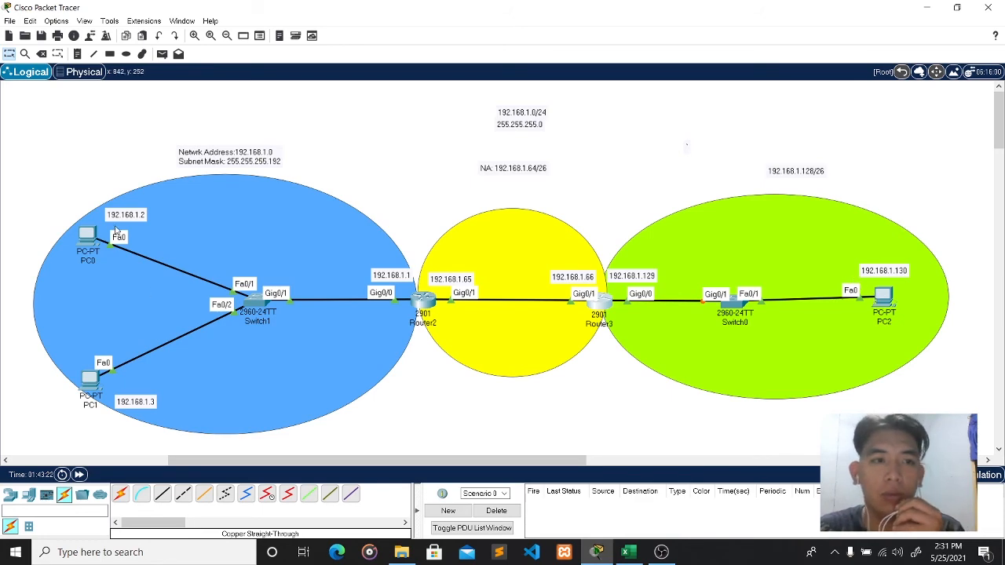
- Ping 192.168.1.130 from PC0's command prompt
click(86, 245)
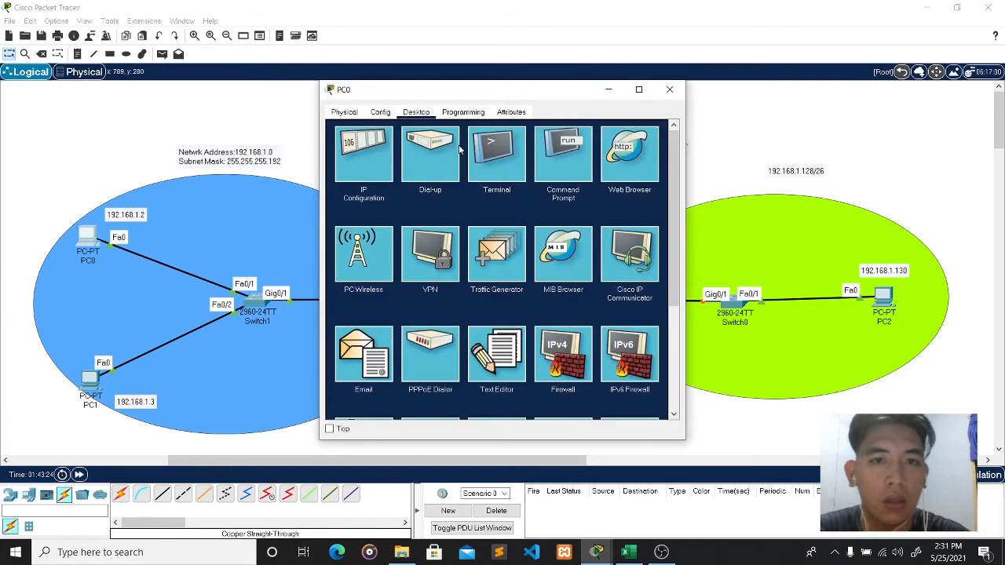
click(550, 167)
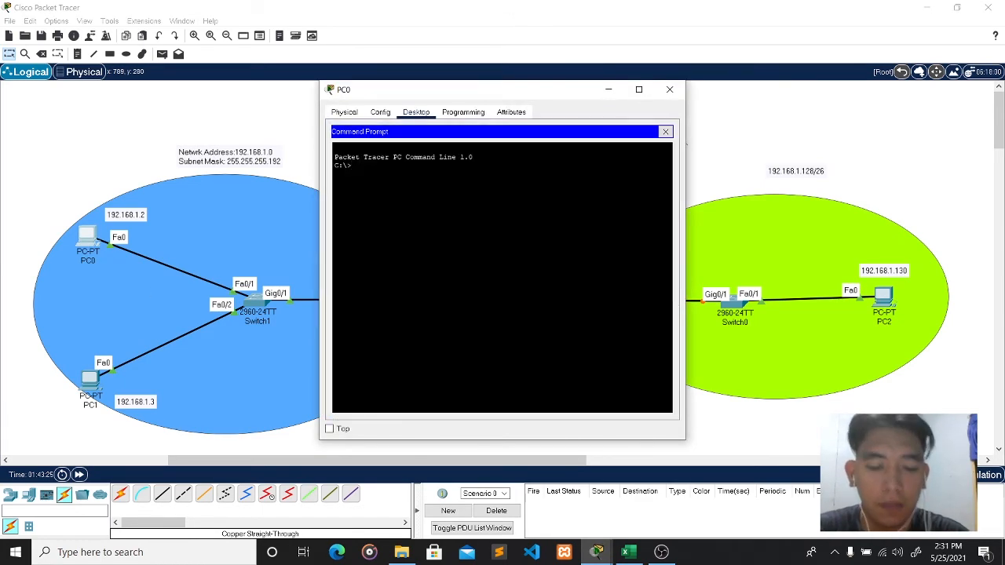
text(ping 192.)
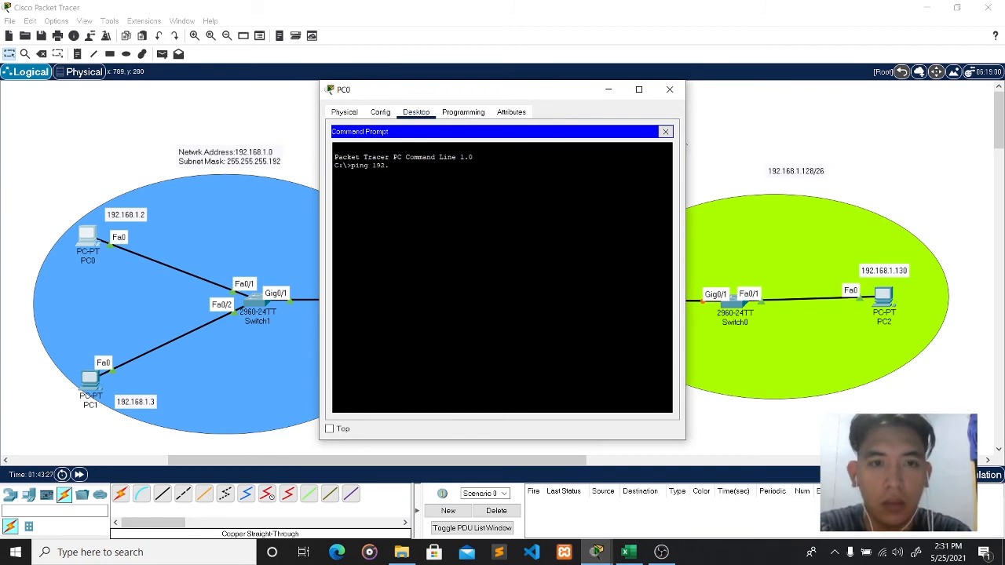
text(168.)
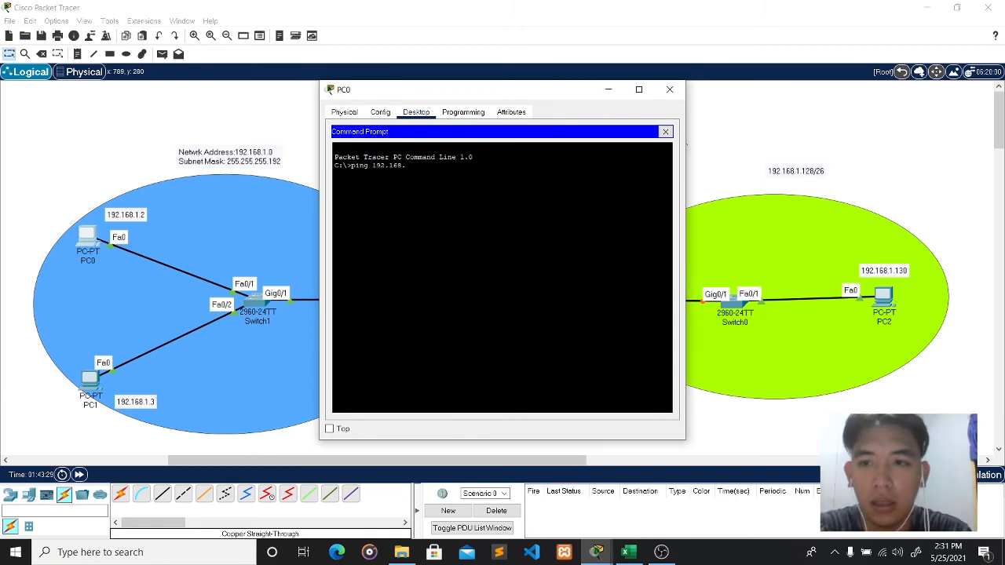
text(1.130)
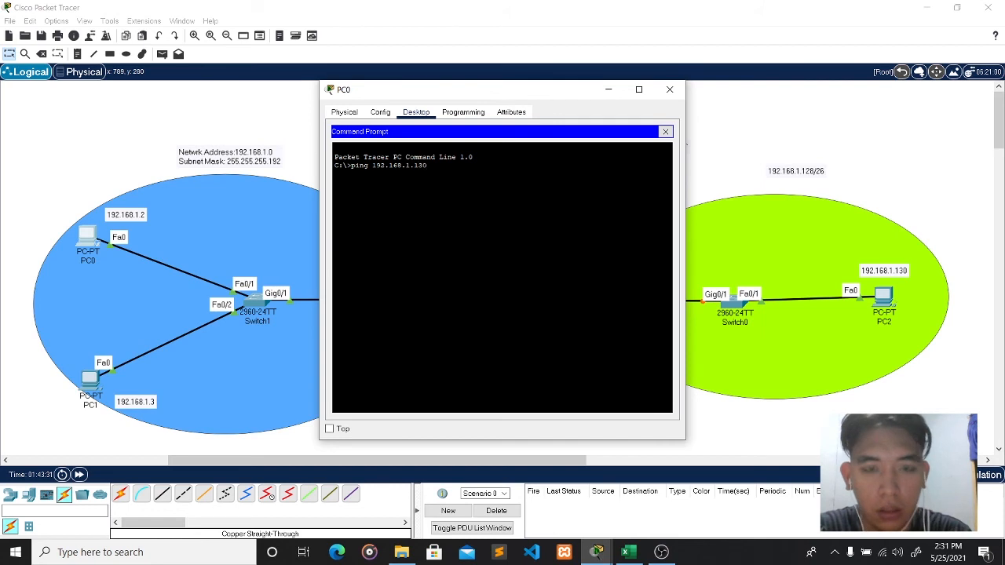
key(Return)
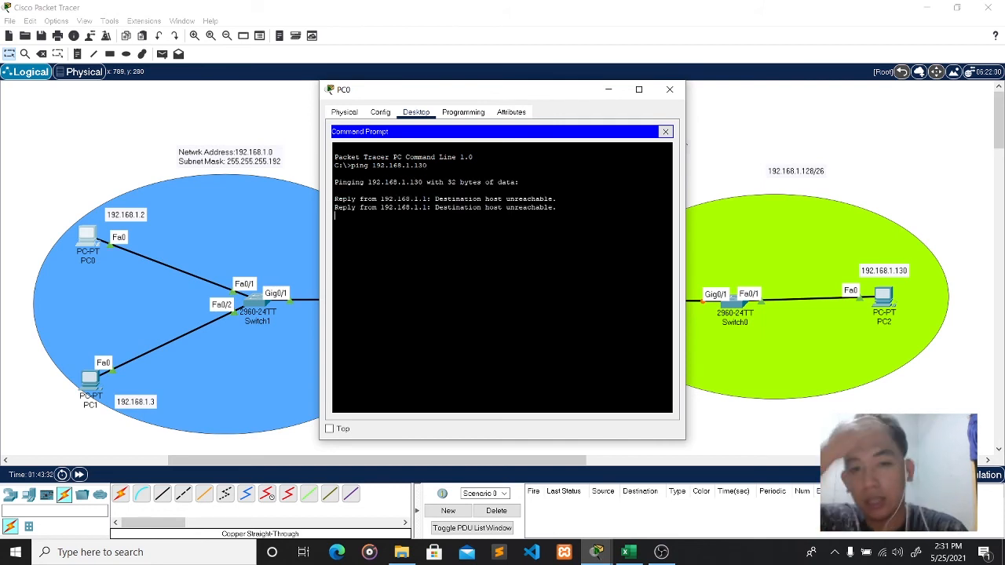
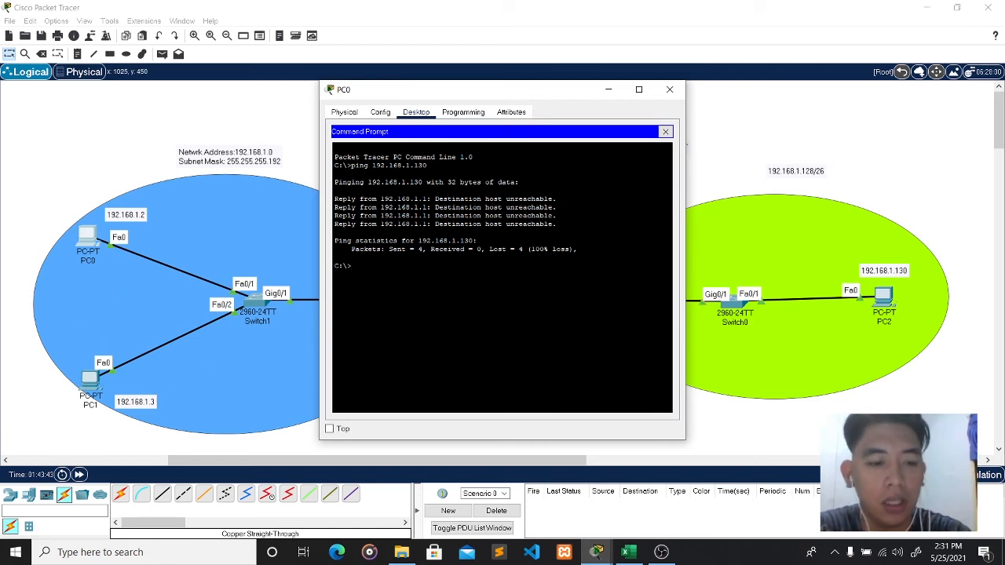
- Ping PC1 at 192.168.1.3 from PC0, get four replies, then close PC0's window
text(2.1)
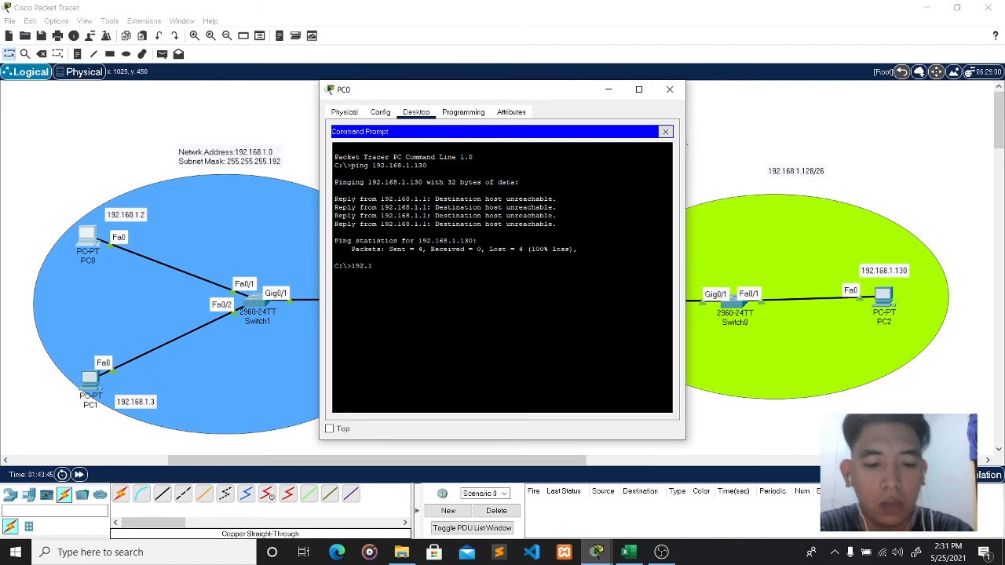
text(68.1.3)
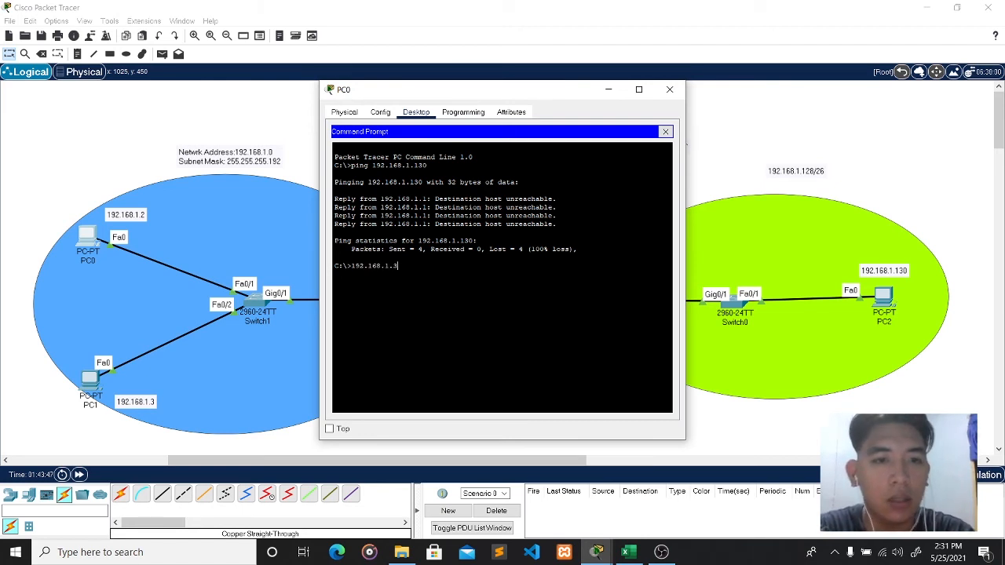
key(Return)
text(p)
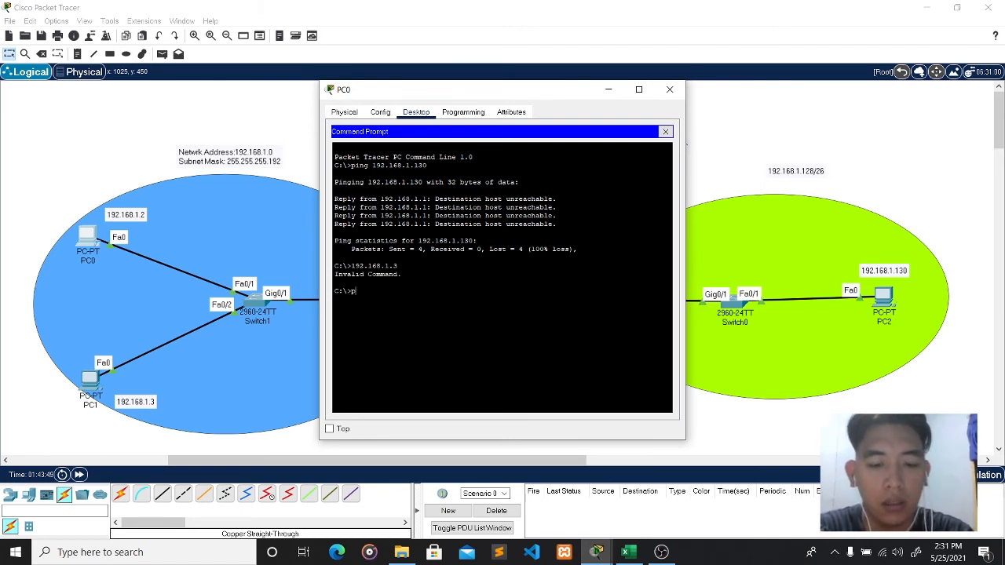
text(ing 192)
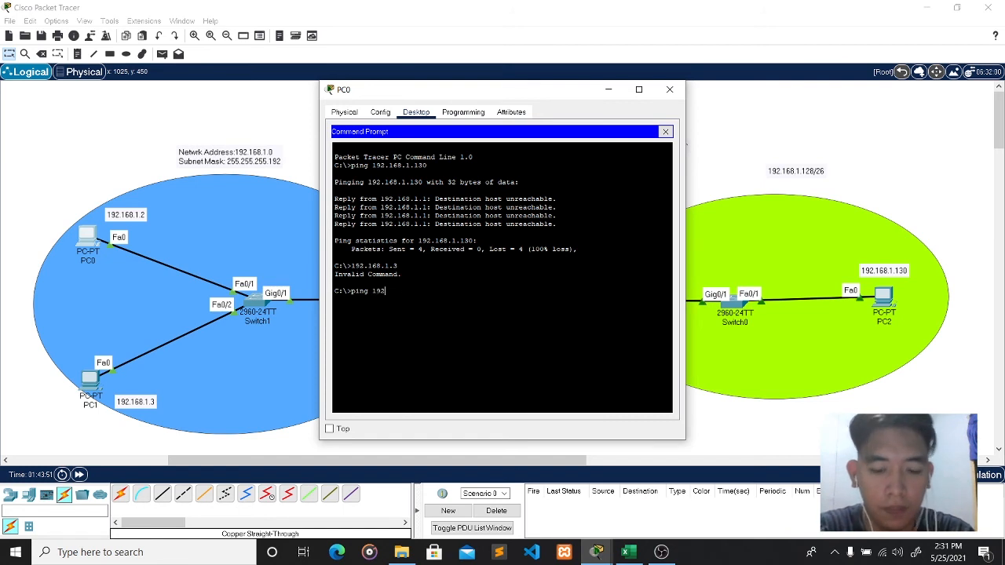
text(.168.1.)
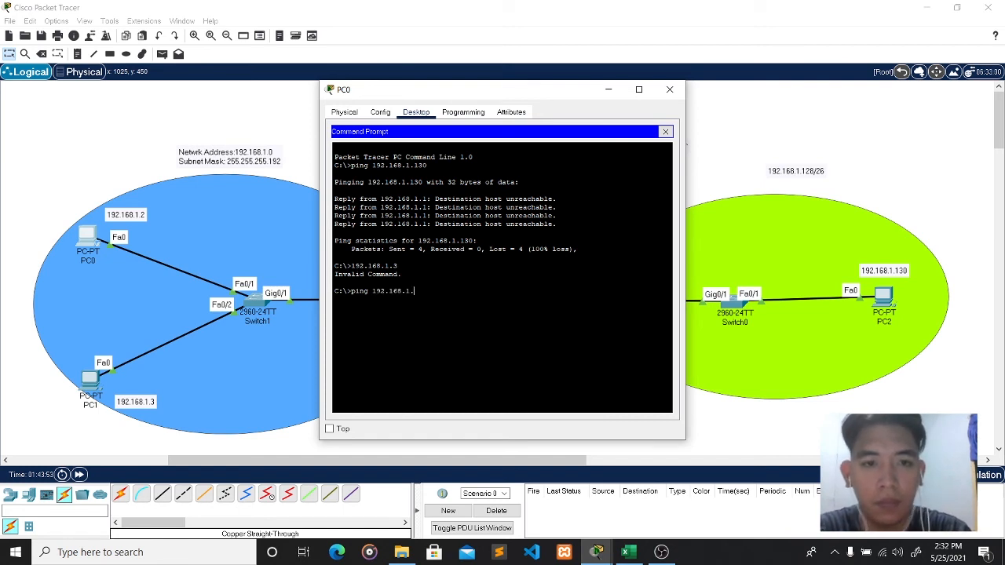
text(3)
key(Return)
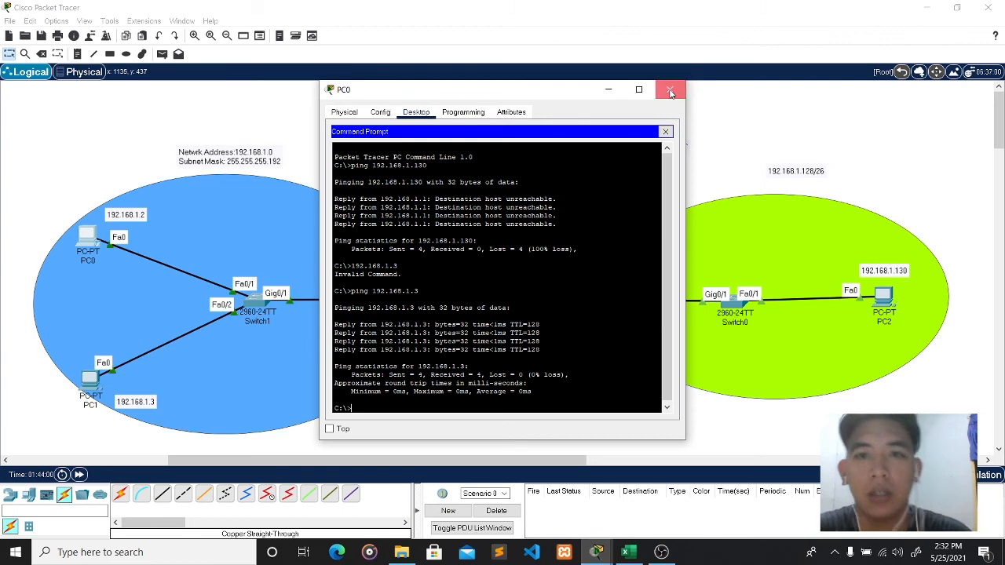
click(669, 91)
- Open Router2's CLI and exit interface and global configuration back to privileged mode
mouse_move(425, 305)
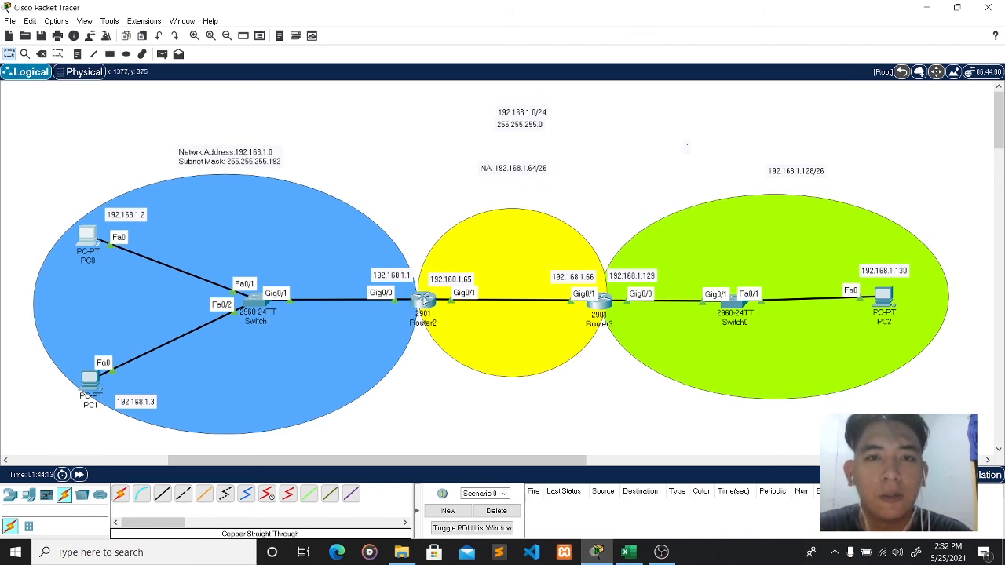
click(423, 300)
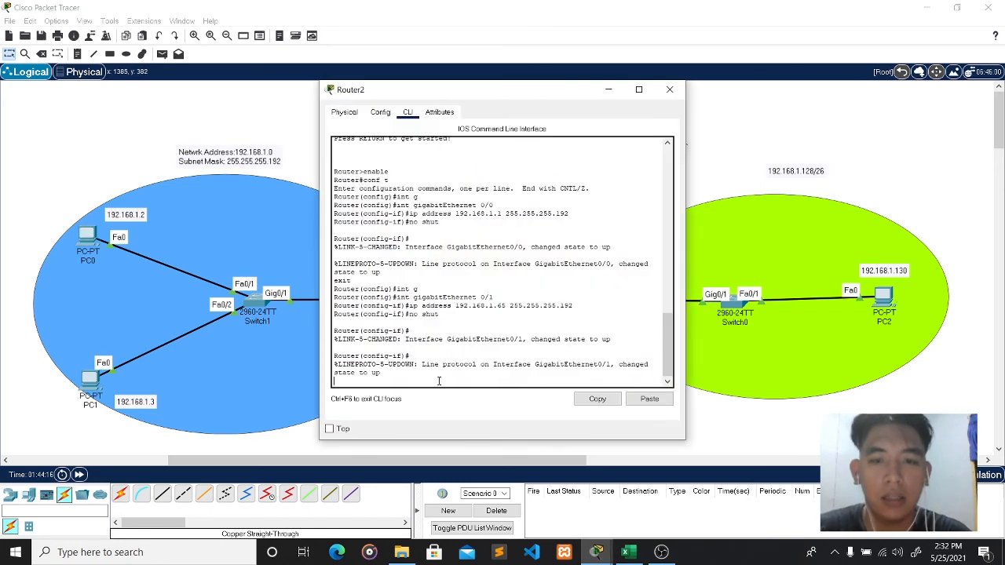
key(Return)
text(exit)
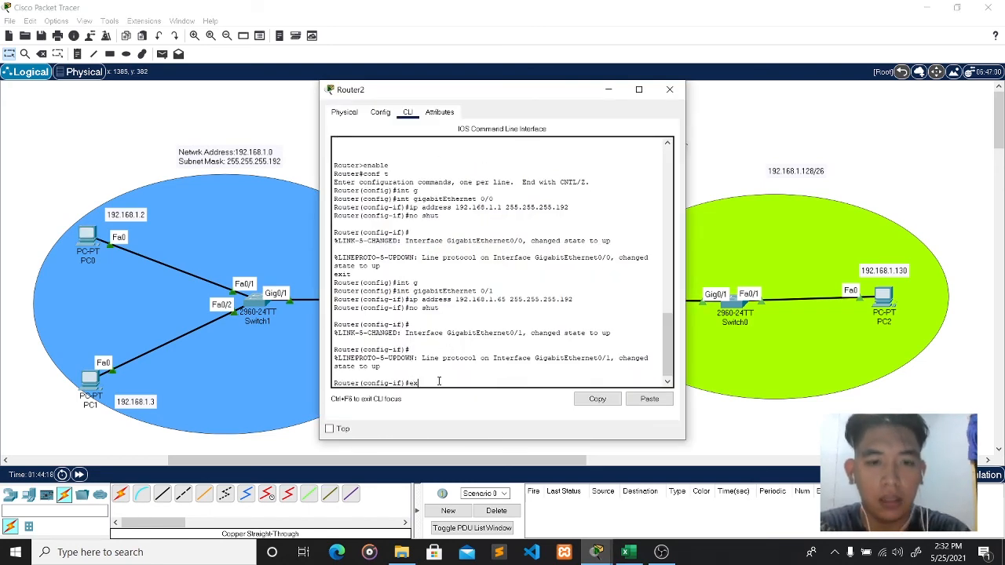
key(Return)
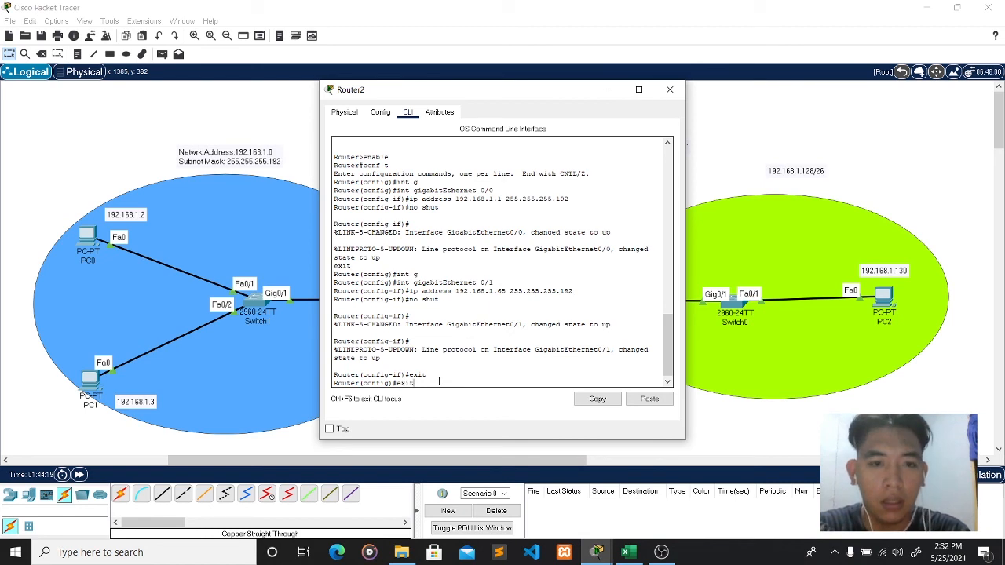
text(exit)
key(Return)
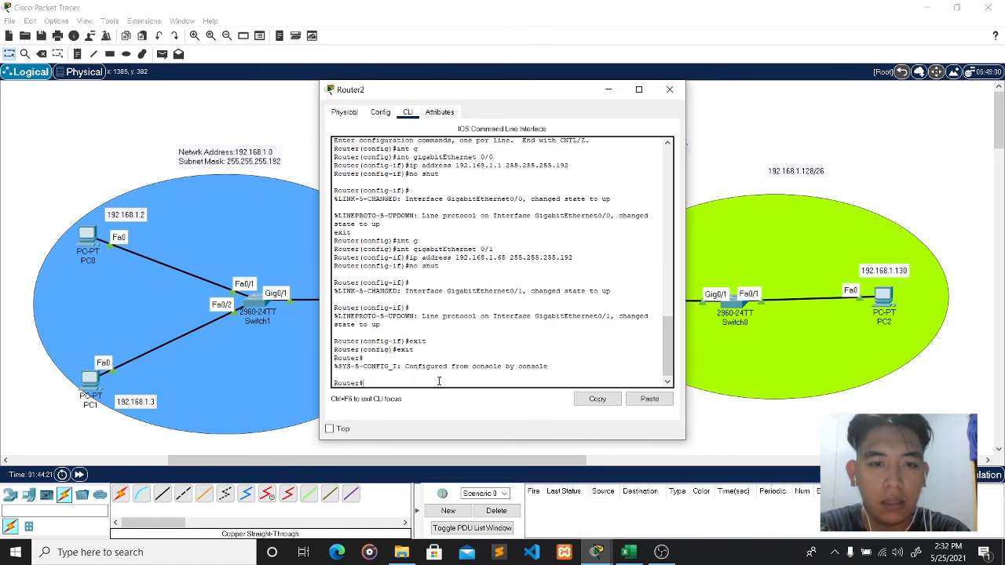
- Under conf t, start router rip on Router2, set version 2 and apply no auto-summary
text(enabl)
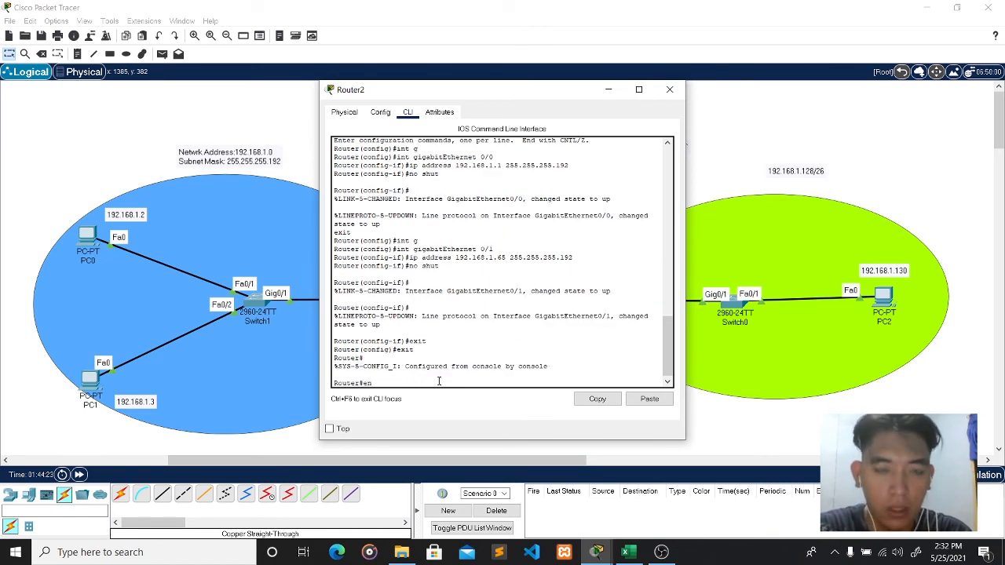
key(BackSpace)
key(BackSpace)
key(BackSpace)
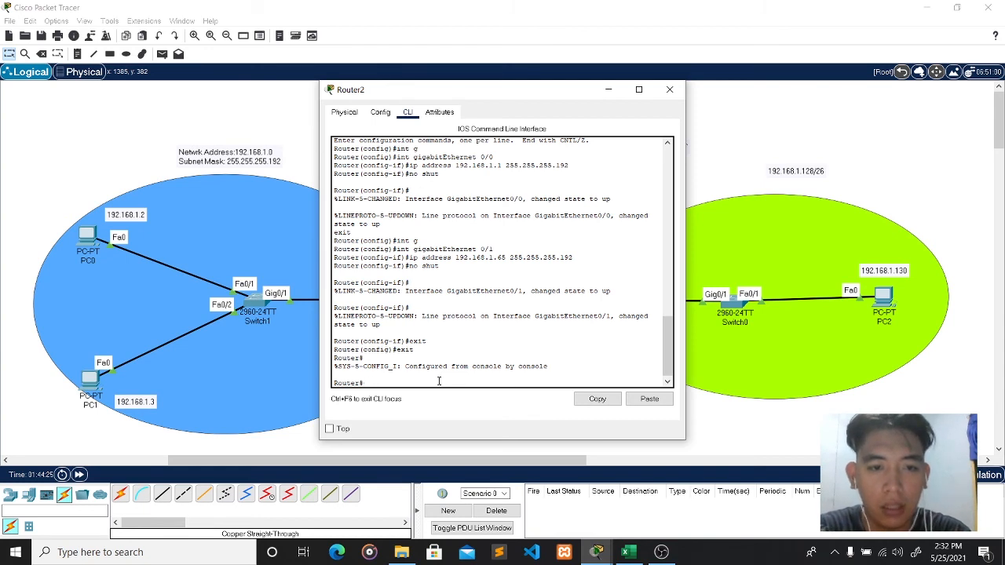
text(conf)
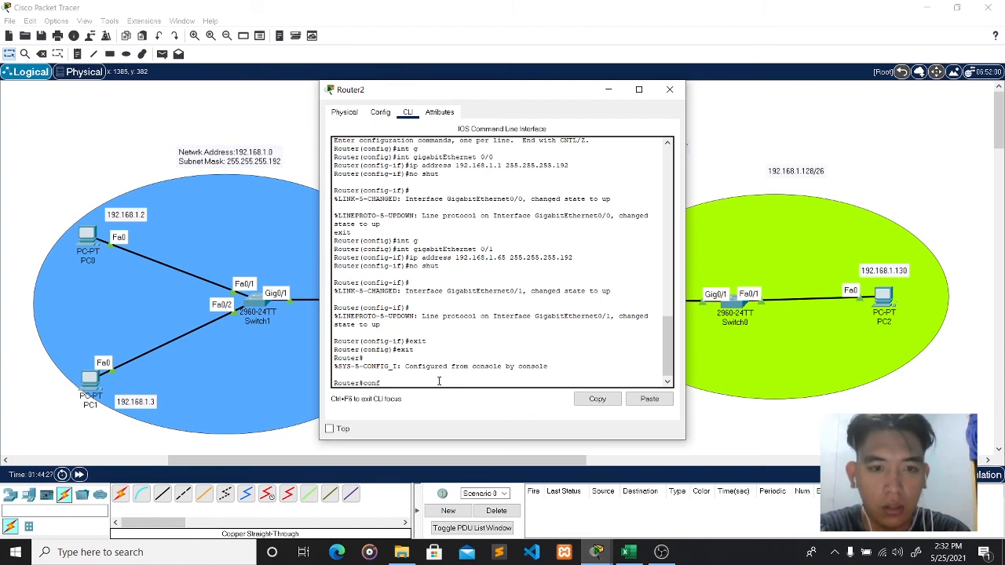
text( t)
key(Return)
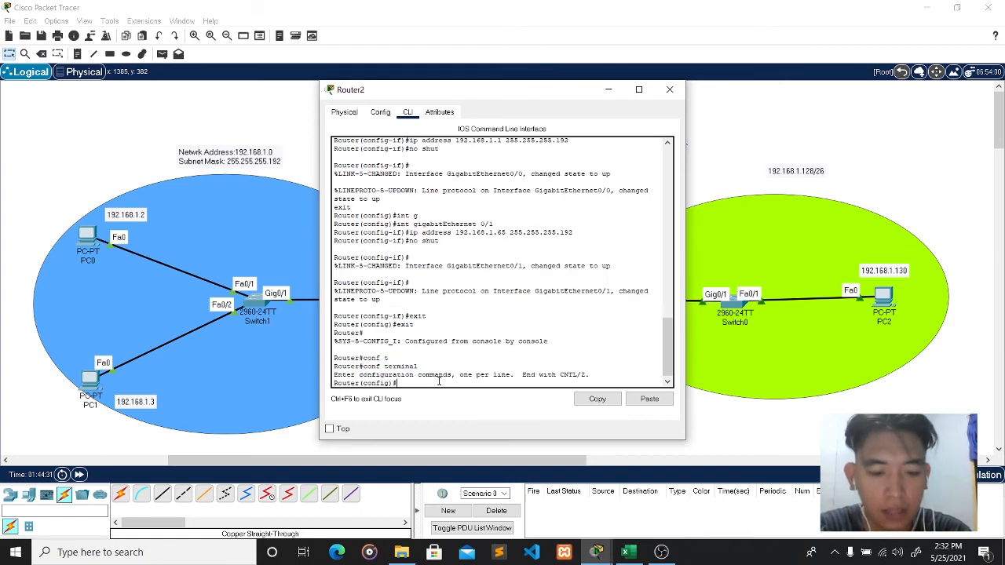
text(router rip)
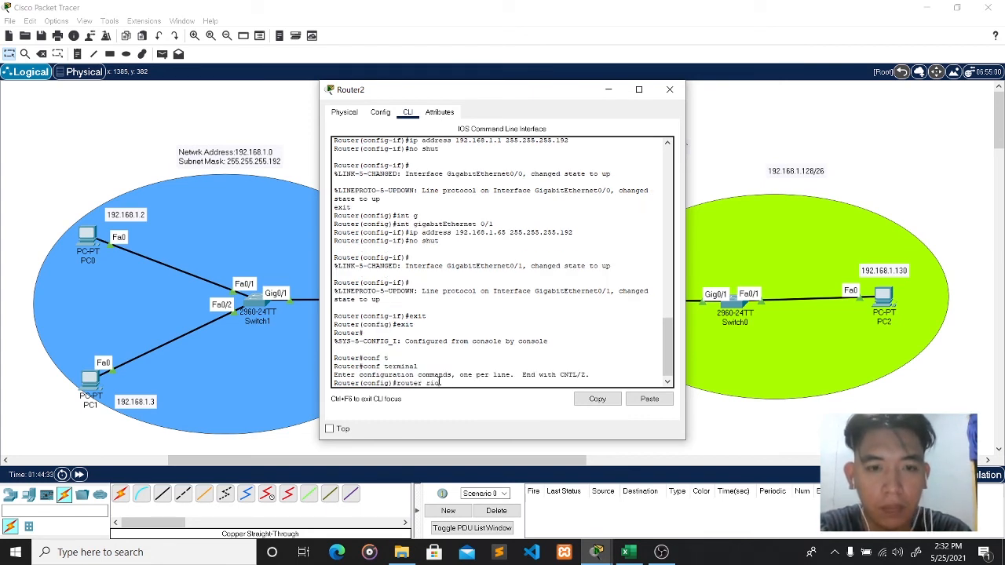
key(Return)
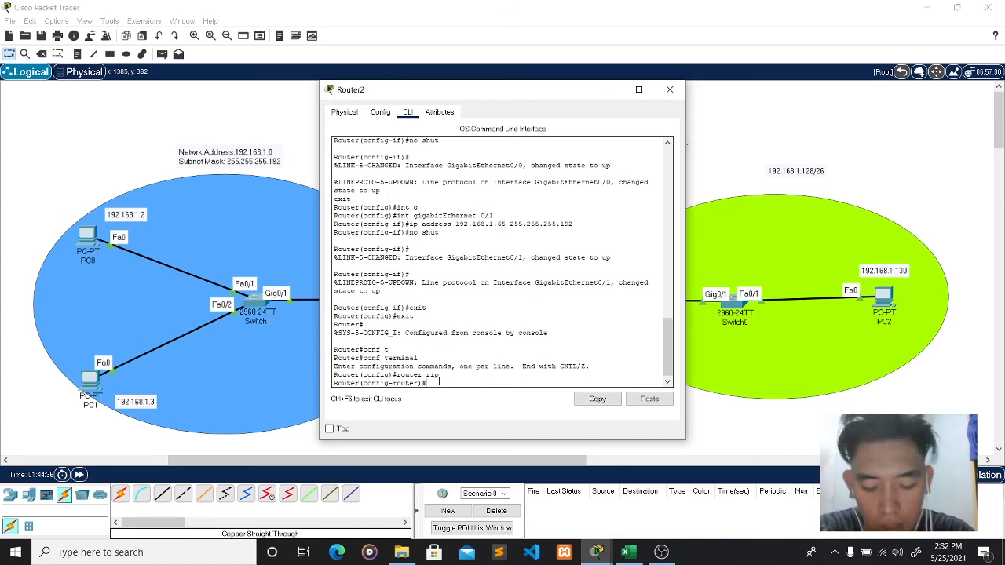
text(version)
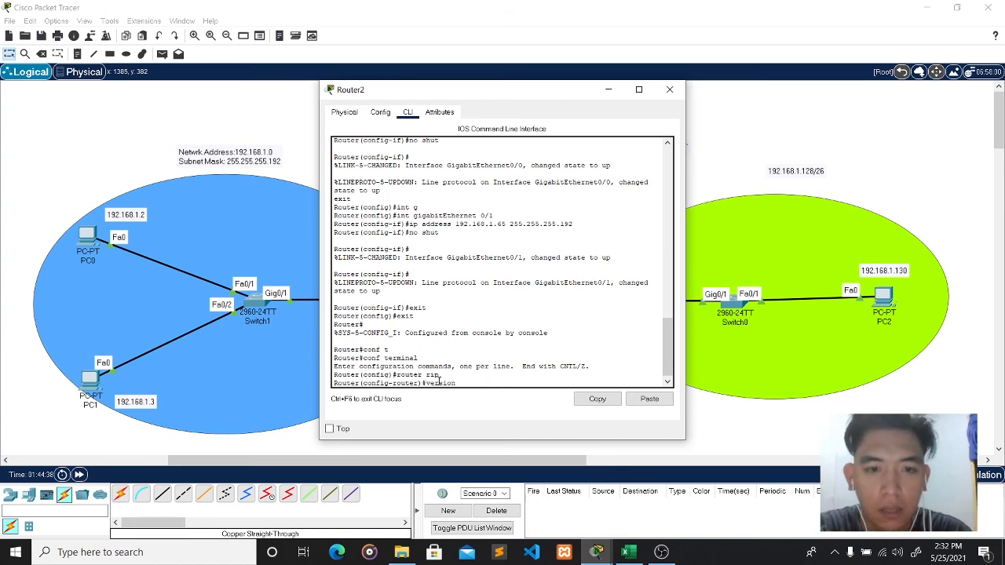
text( 2)
key(Return)
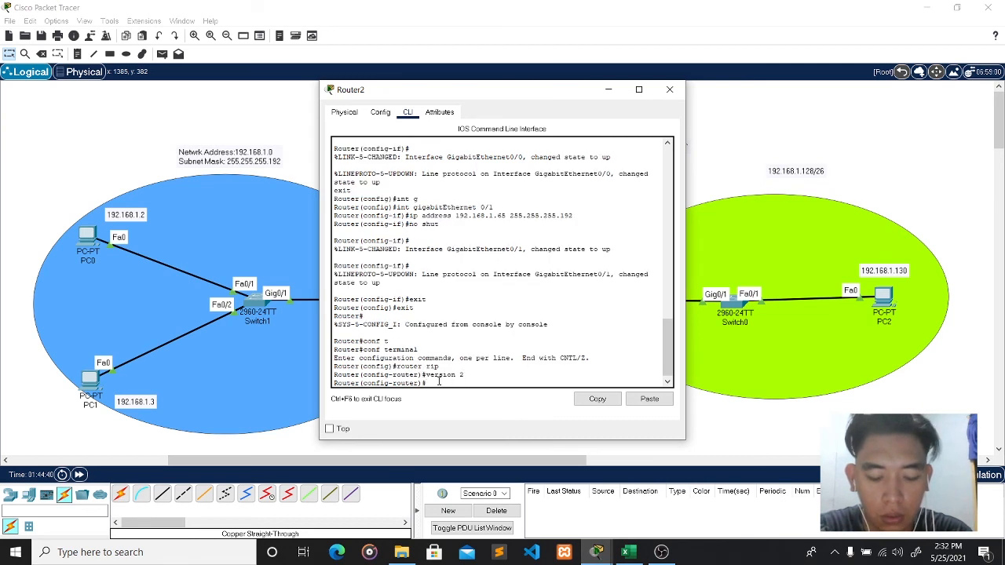
text(no)
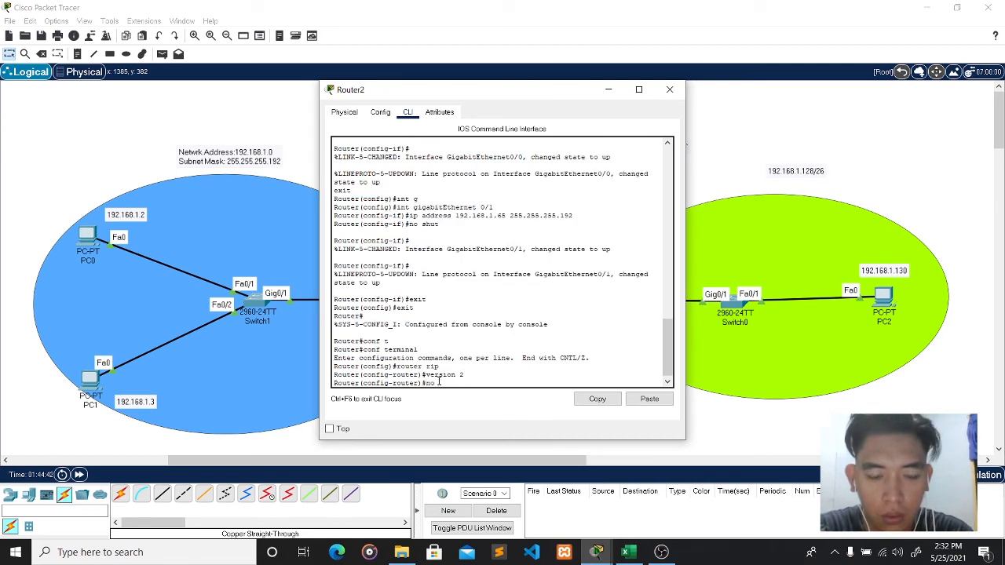
text( au)
key(Tab)
key(Return)
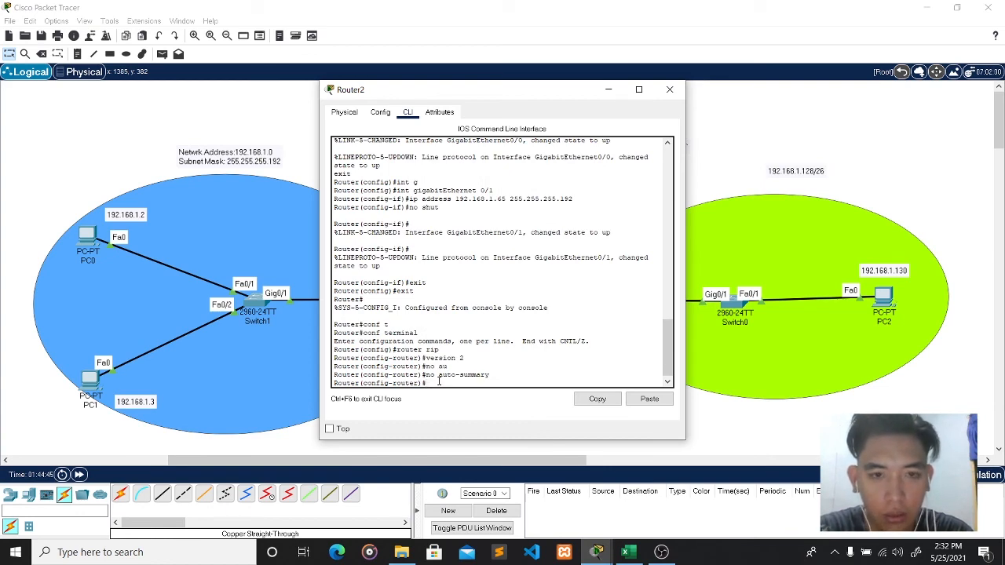
- Advertise networks 192.168.1.0 and 192.168.1.64 in Router2's RIP, then close its window
drag(481, 92, 716, 106)
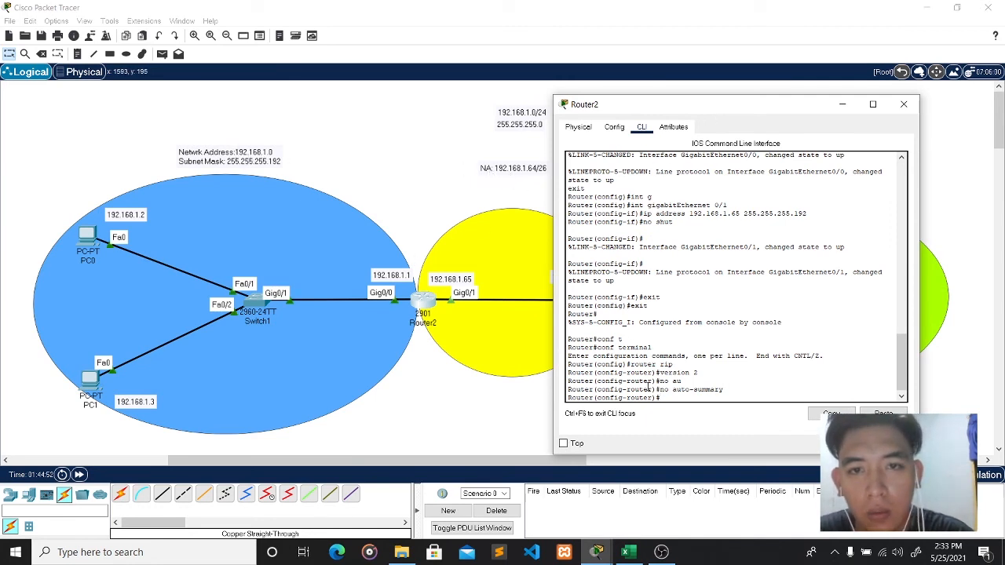
text(netw)
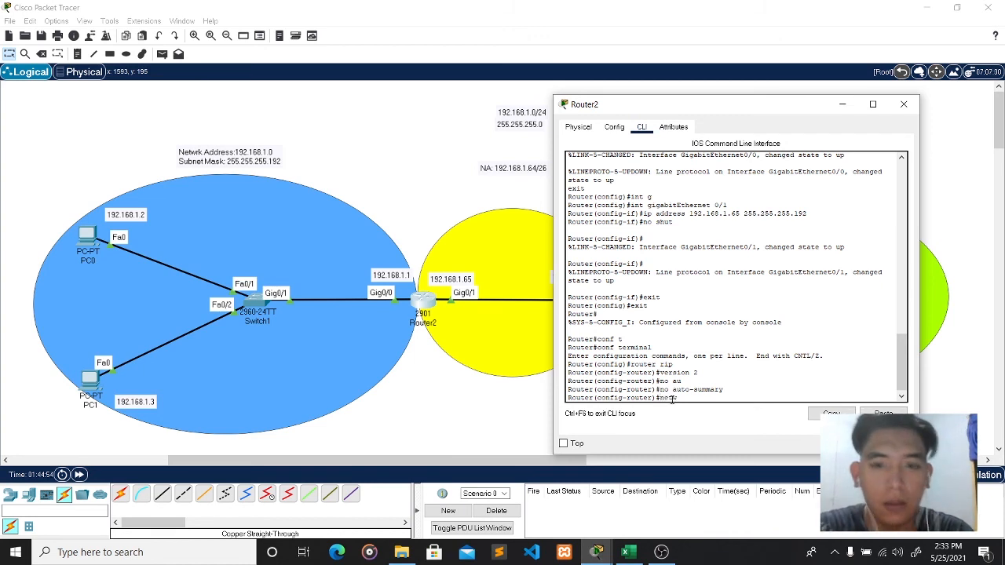
text(ork 192.16)
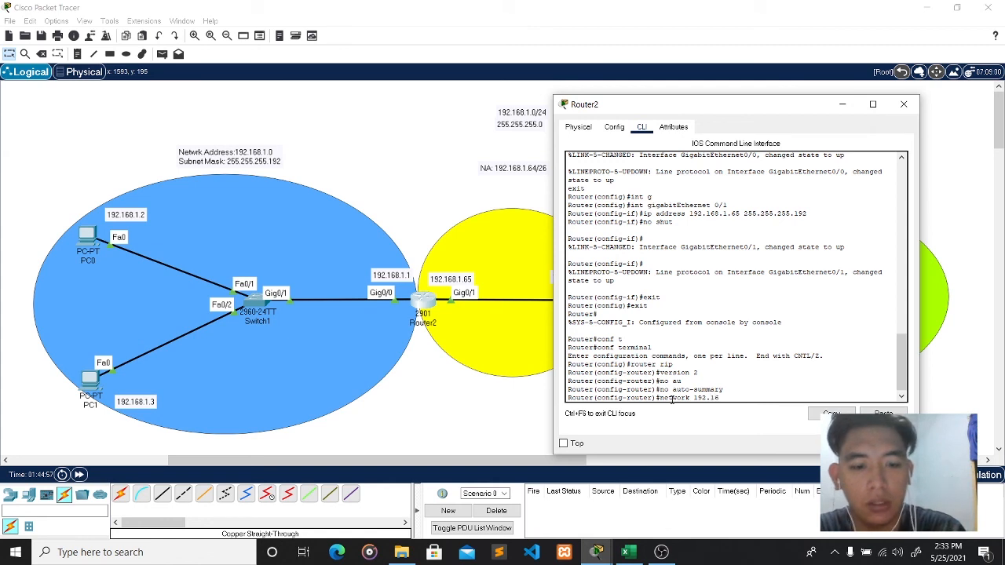
text(8.1.0)
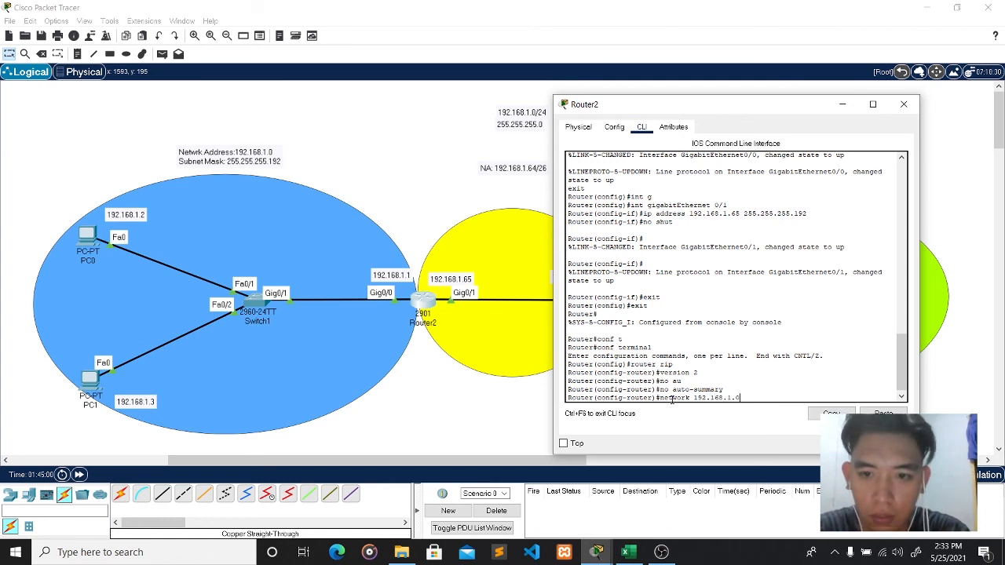
key(Return)
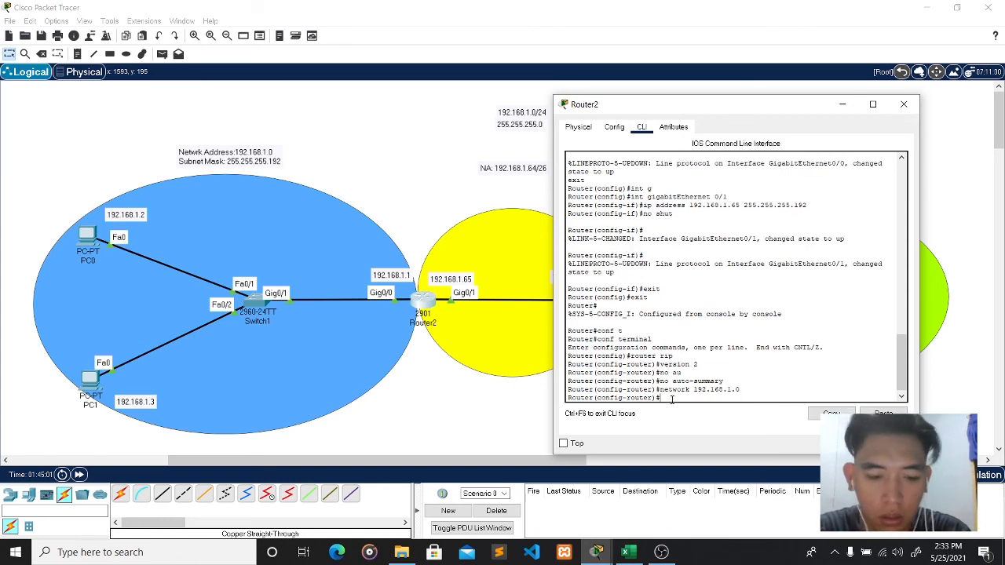
text(network)
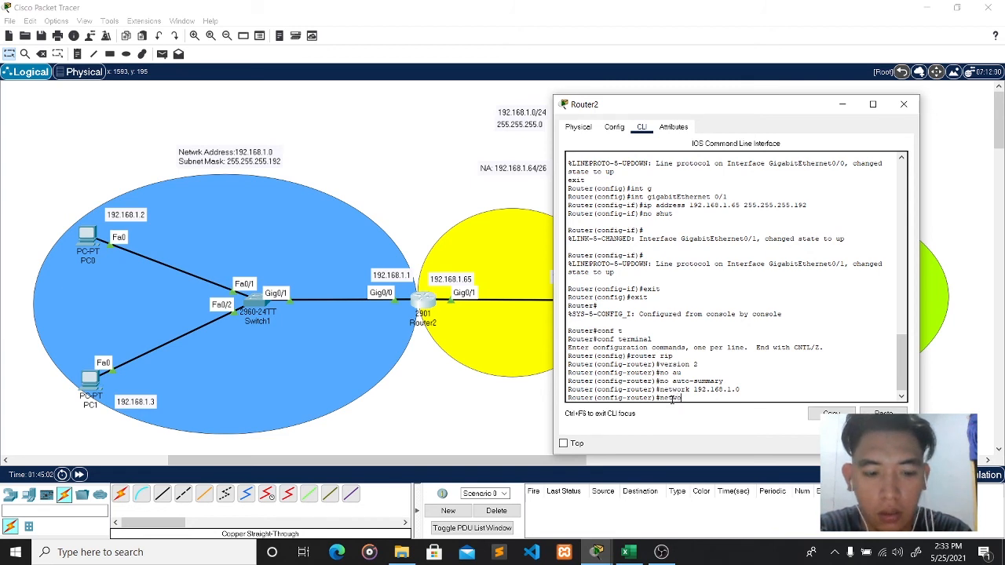
text( 192)
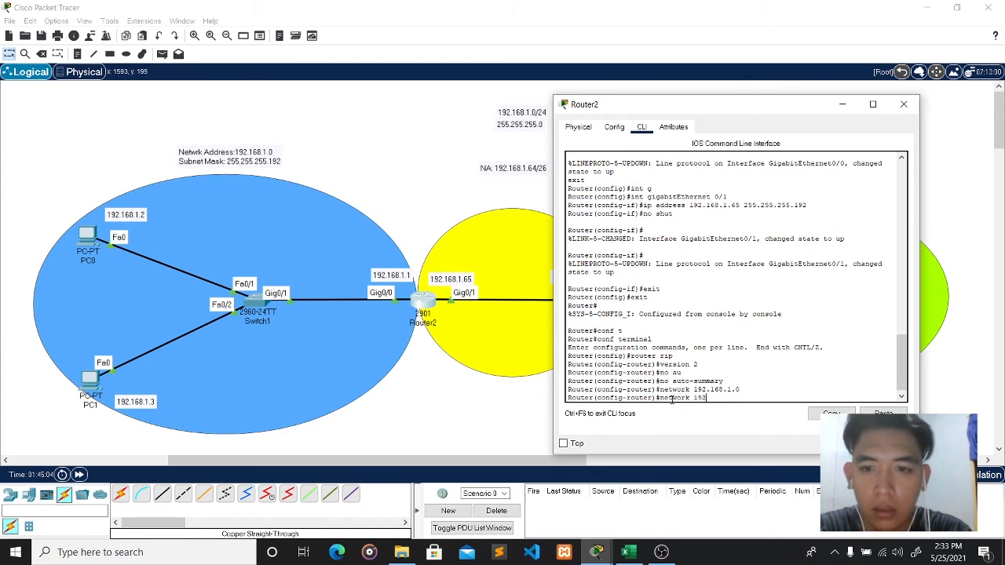
text(.168)
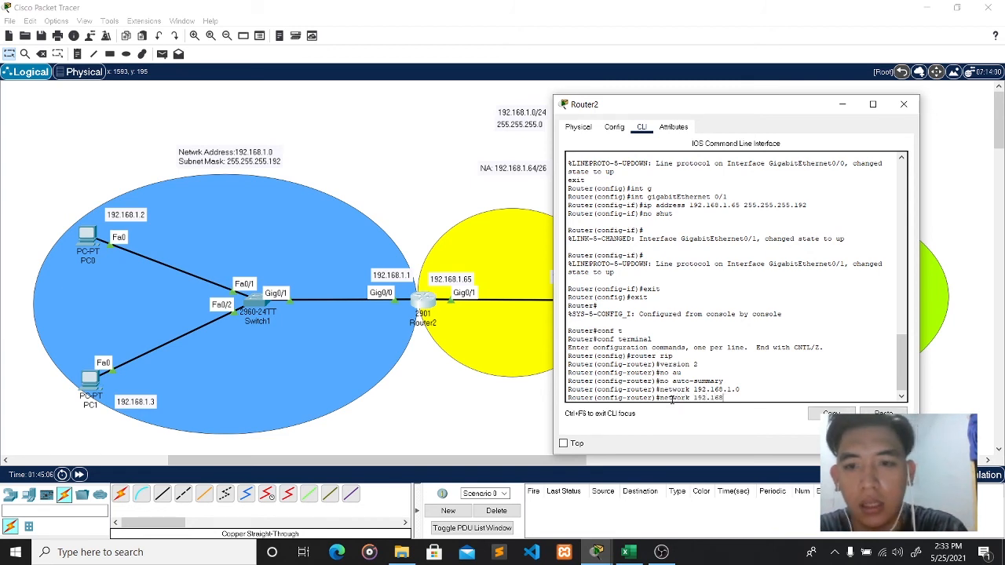
text(.1.)
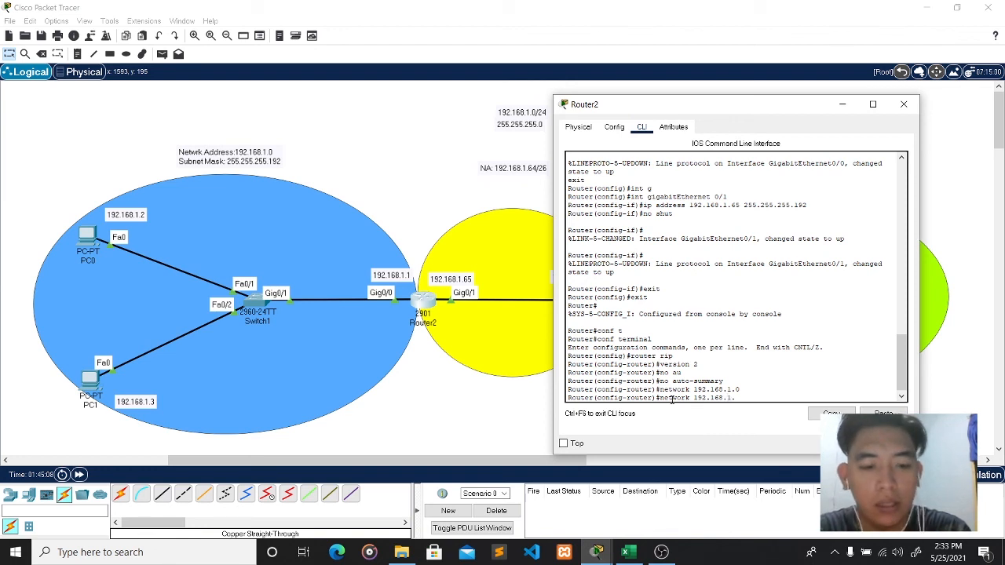
text(64)
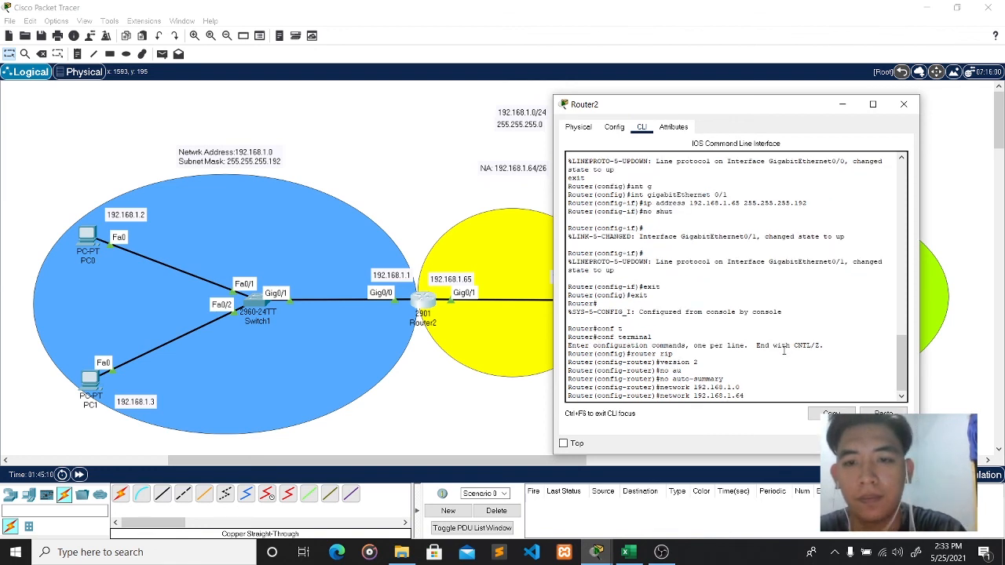
key(Return)
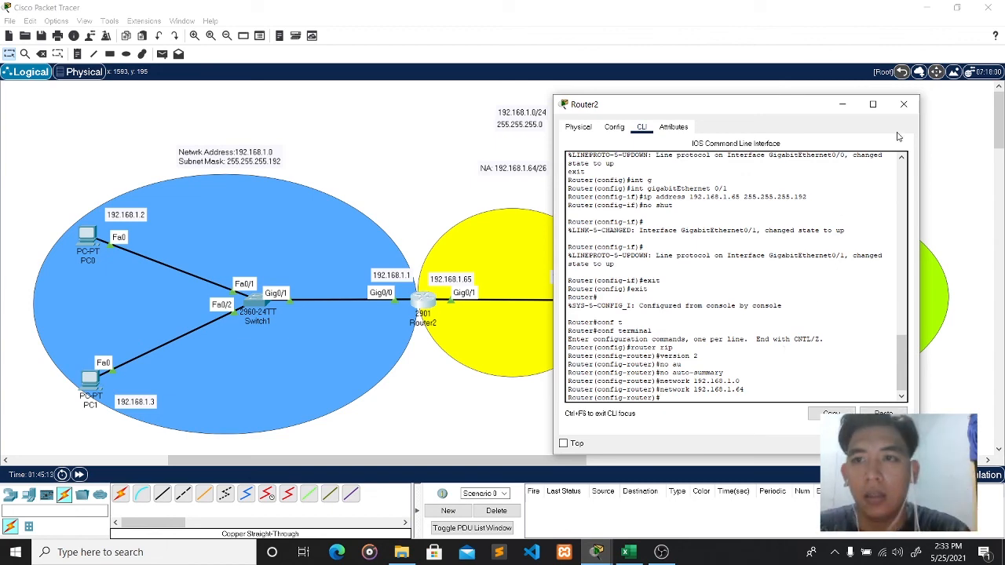
click(903, 105)
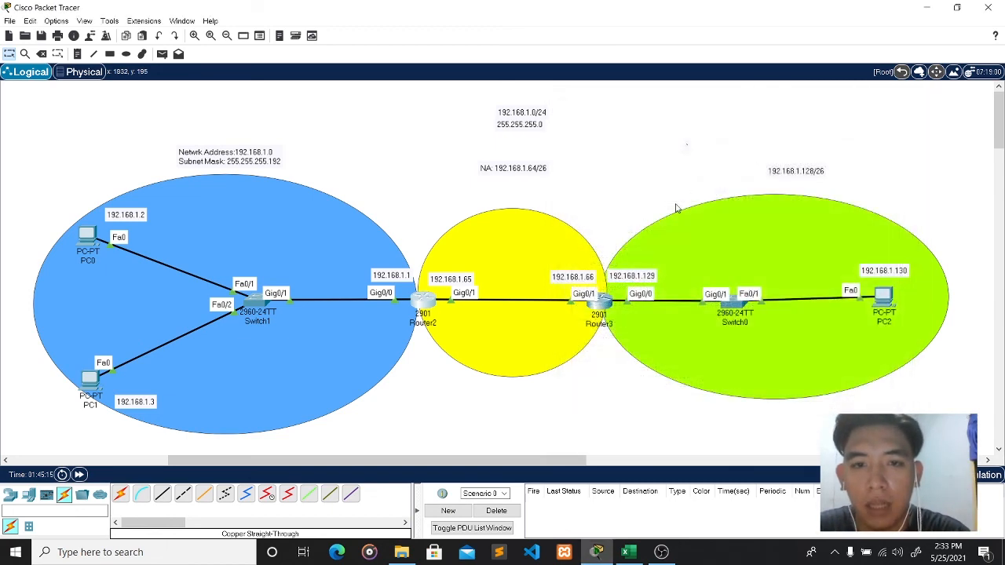
- Open Router3's CLI and start the RIP routing process from global configuration mode
click(599, 303)
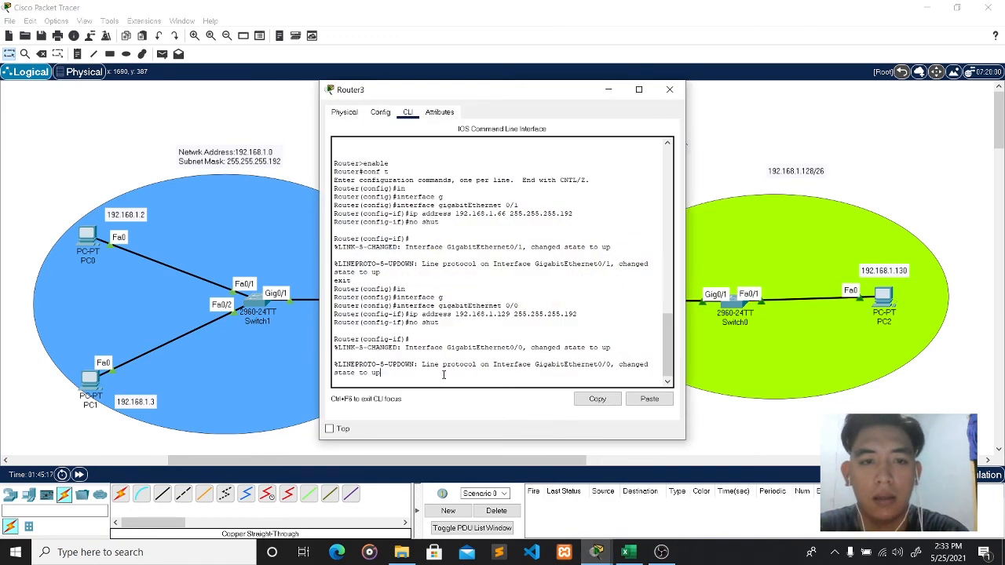
key(Return)
text(exit)
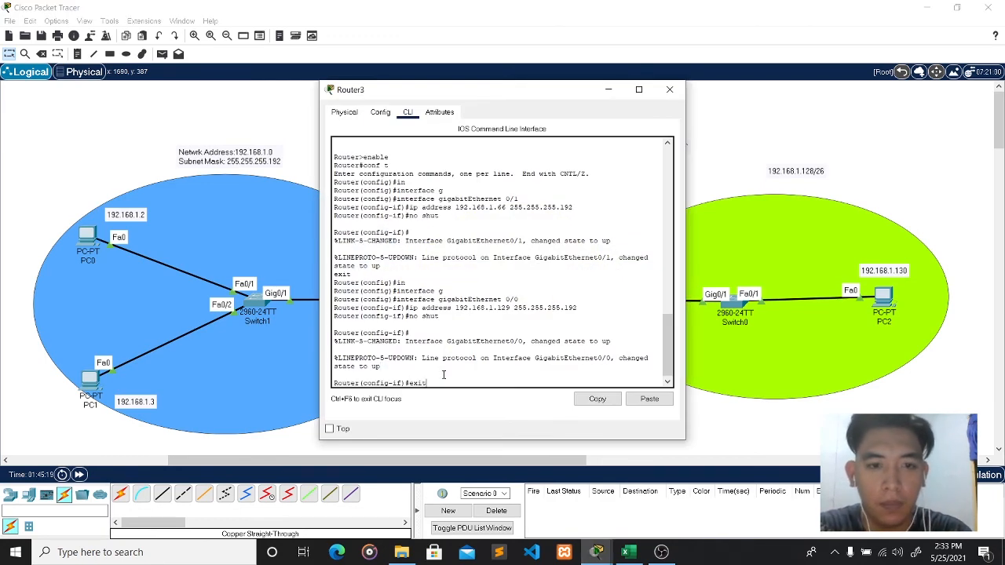
key(Return)
text(exit)
key(Return)
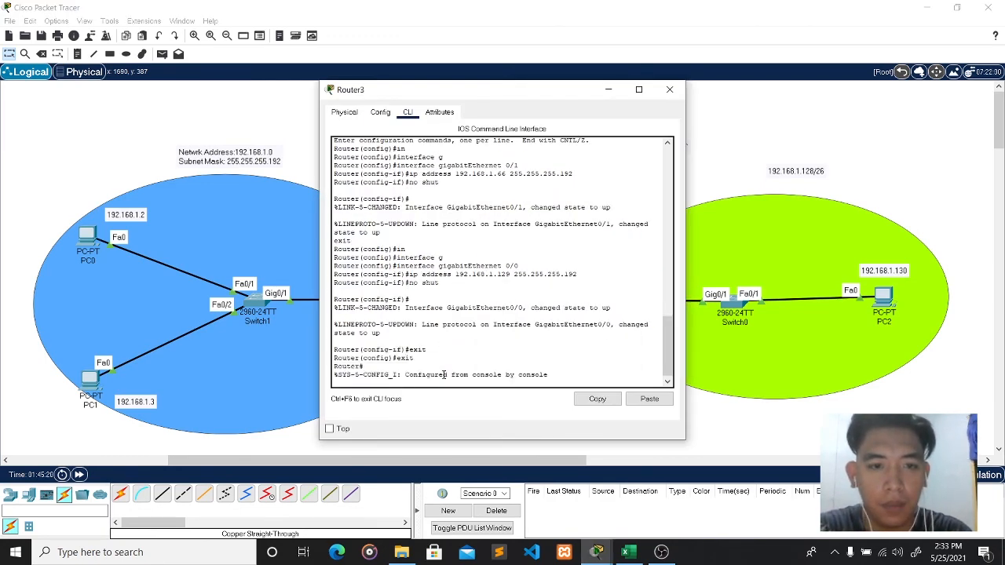
text(conf)
key(Tab)
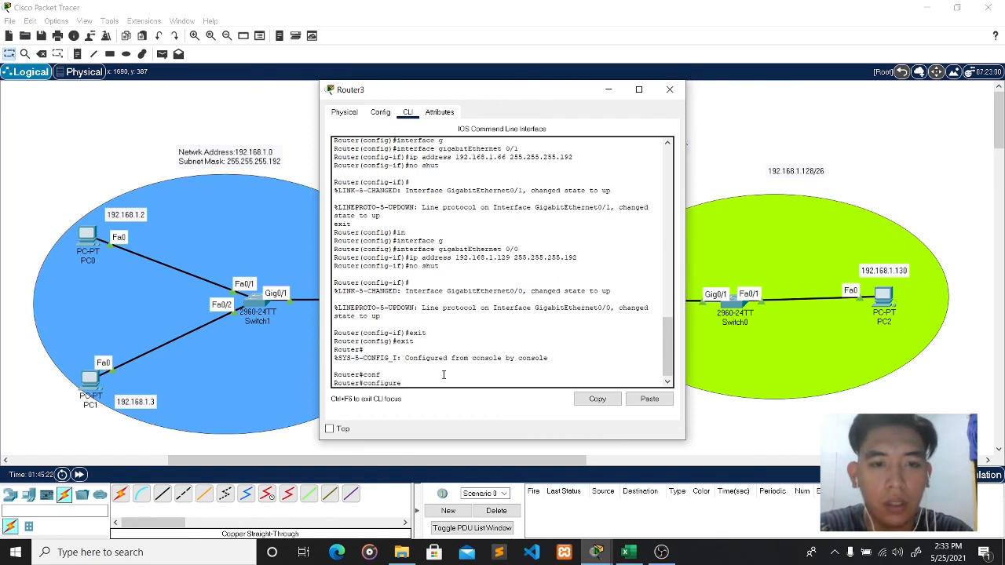
text(ter)
key(Tab)
key(Return)
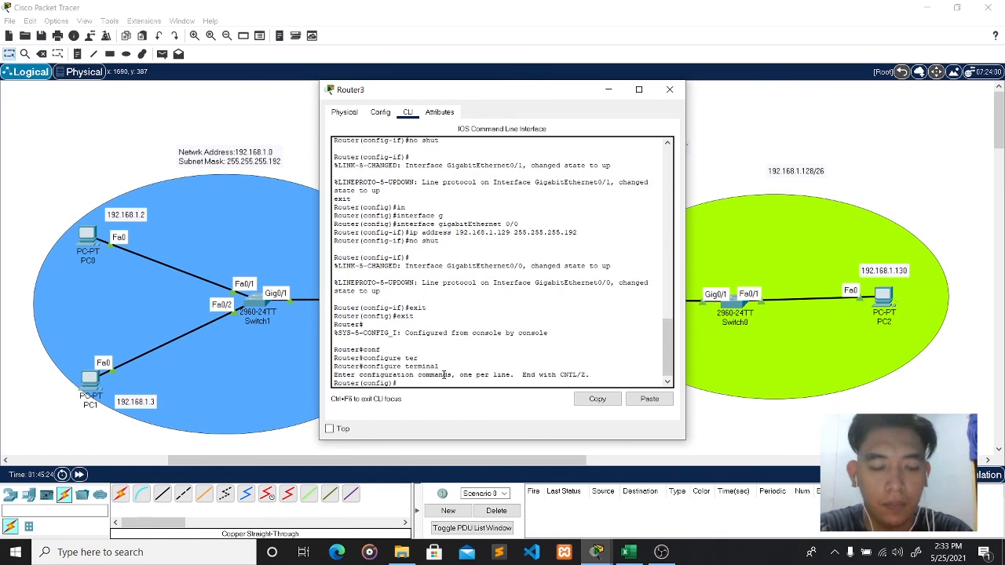
text(router )
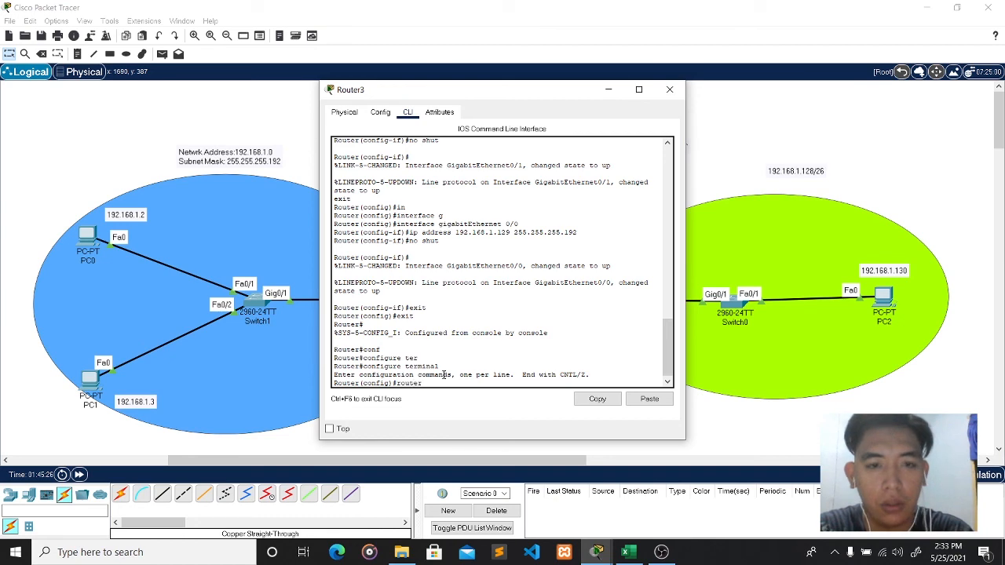
text(rip)
key(Return)
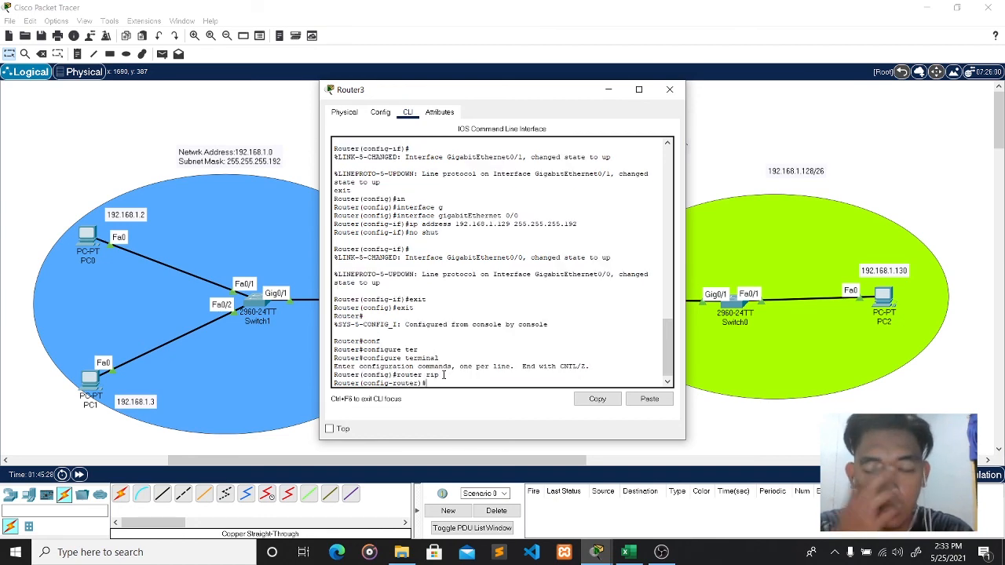
- Set Router3's RIP to version 2, disable auto-summary, and advertise 192.168.1.64 and 192.168.1.128
drag(547, 94, 304, 96)
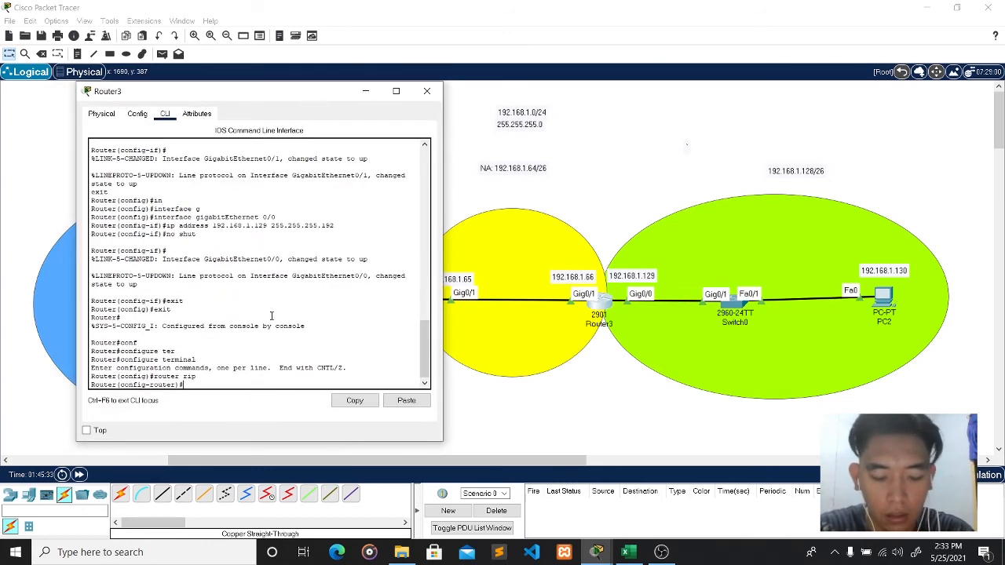
text(ersion )
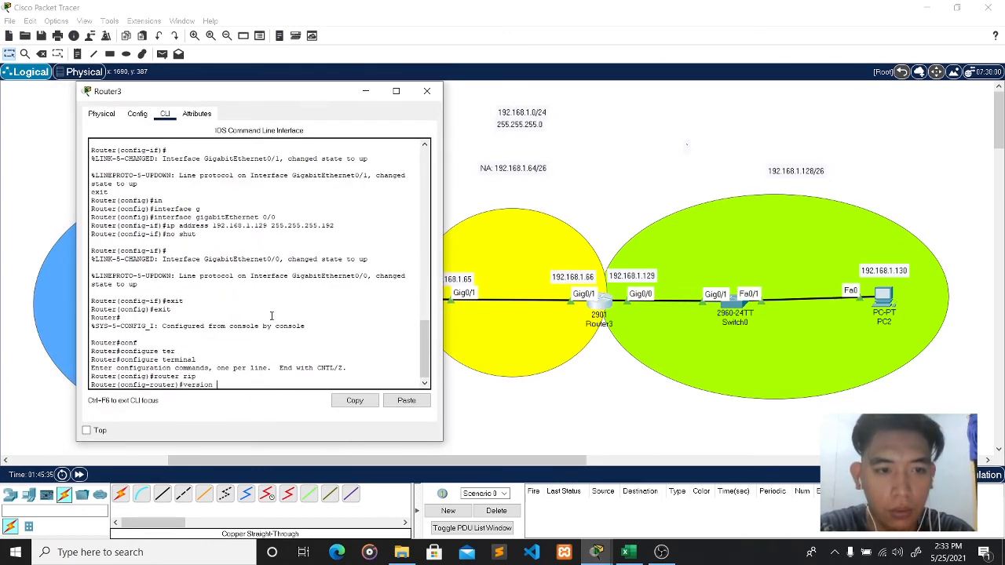
text(2)
key(Return)
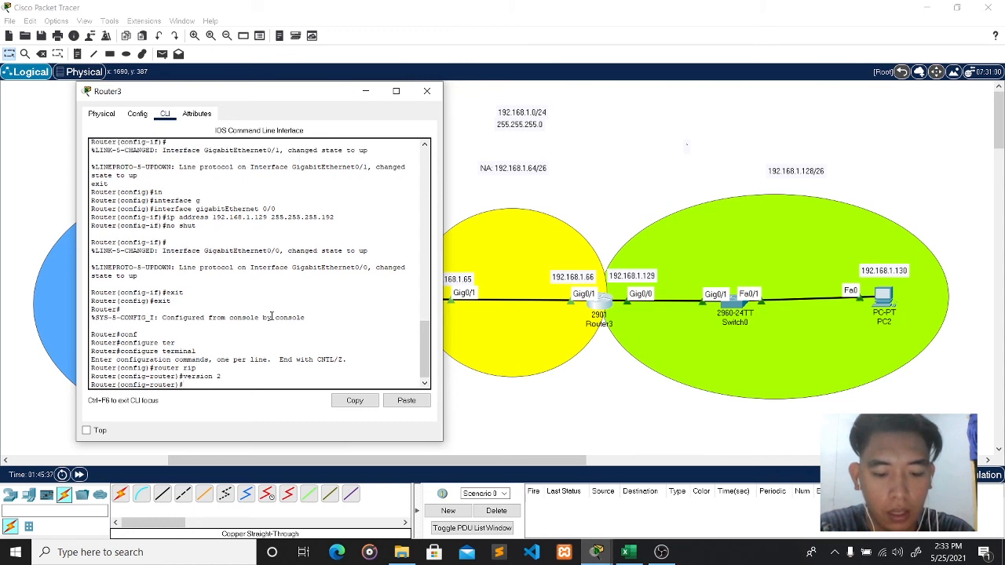
text(n)
text(o au)
key(Tab)
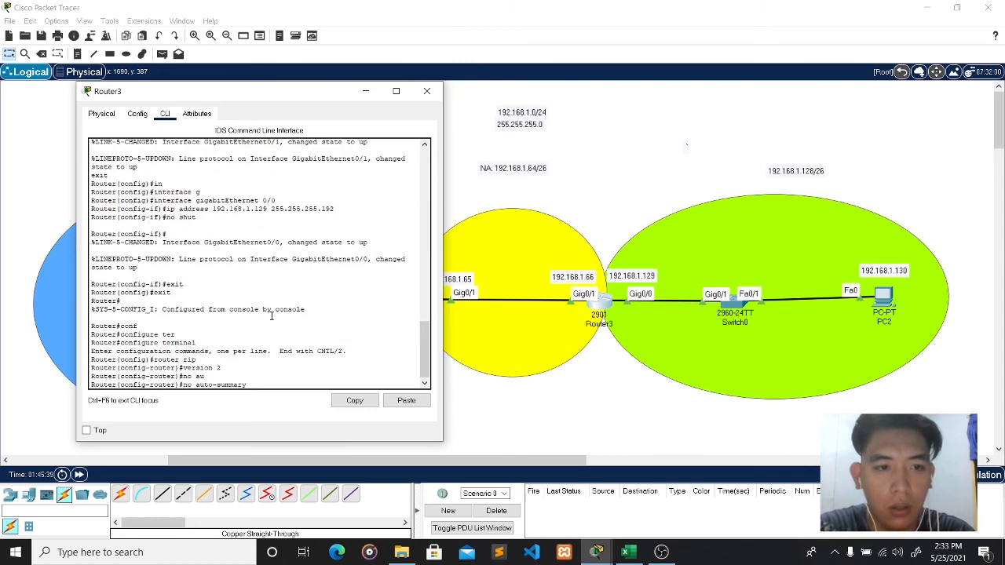
key(Return)
text(network 192)
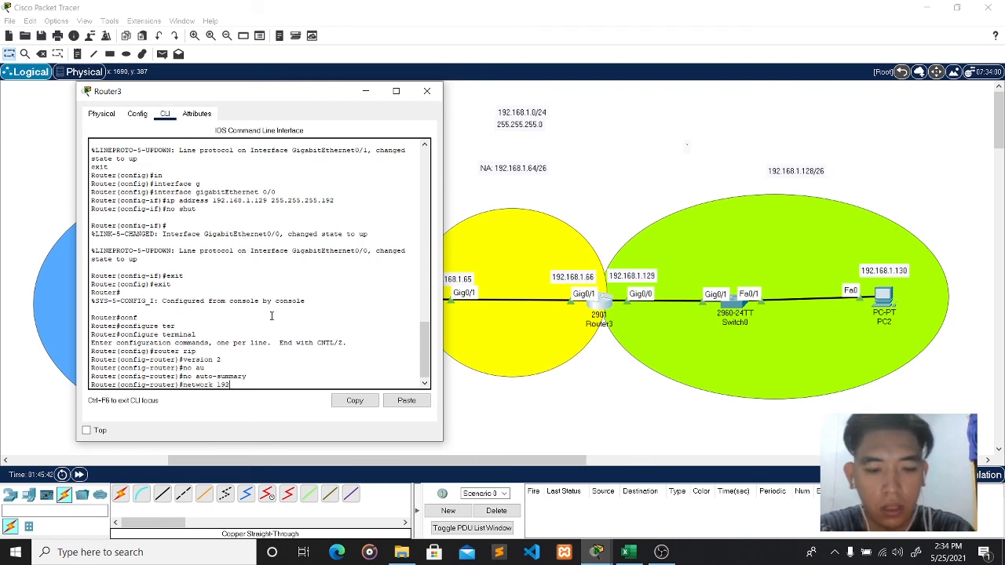
text(.168)
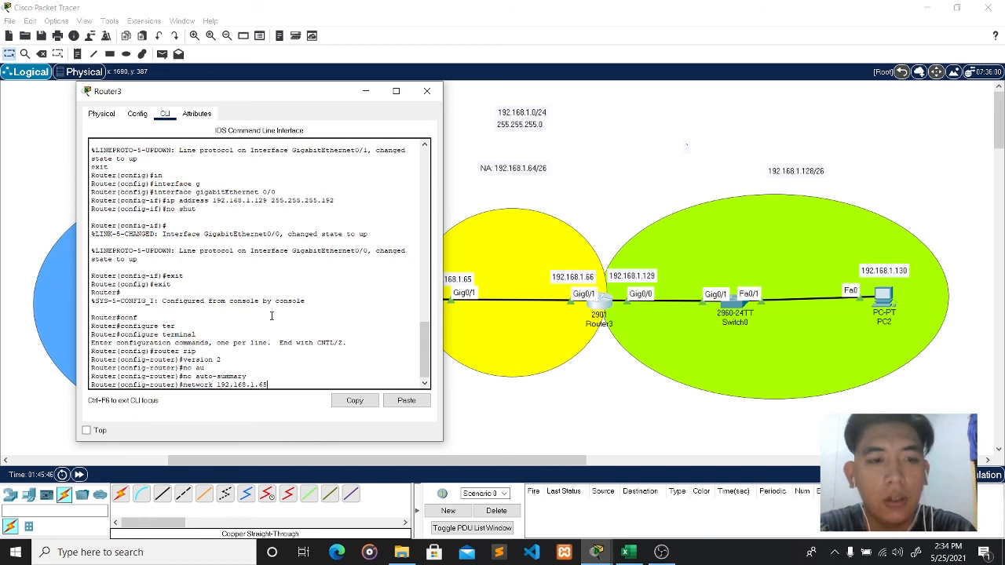
text(.1.65)
key(BackSpace)
text(4)
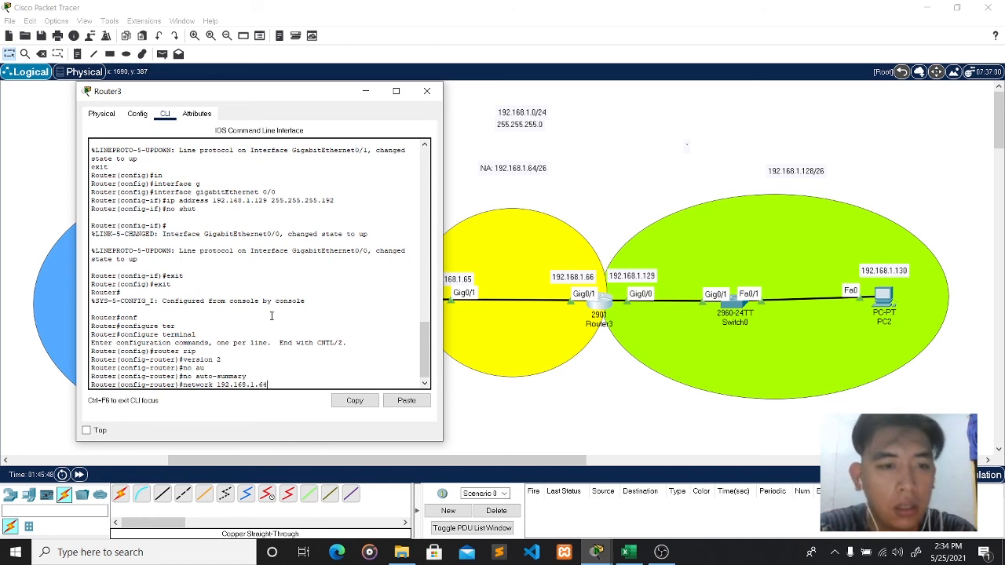
key(Return)
text(net)
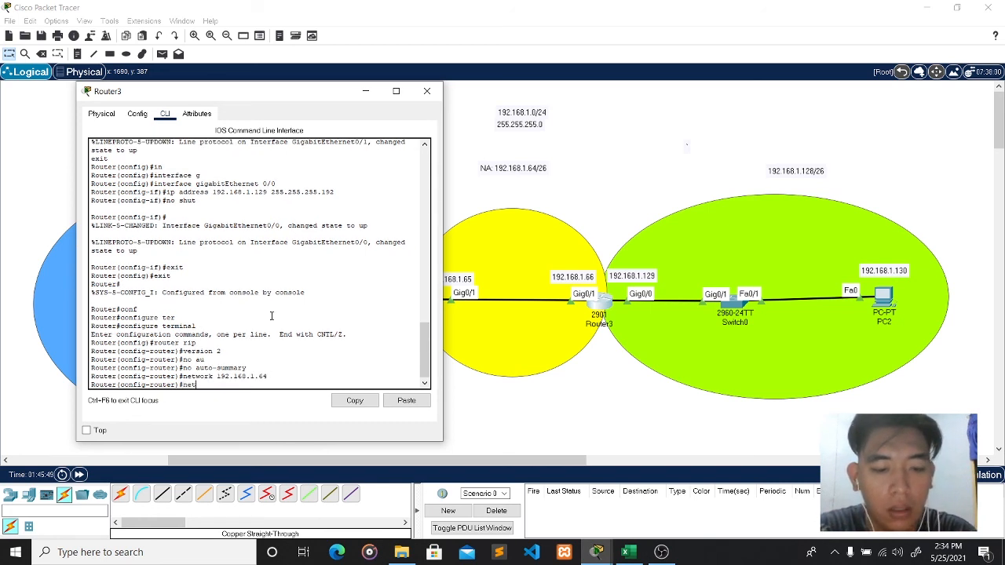
text(wor)
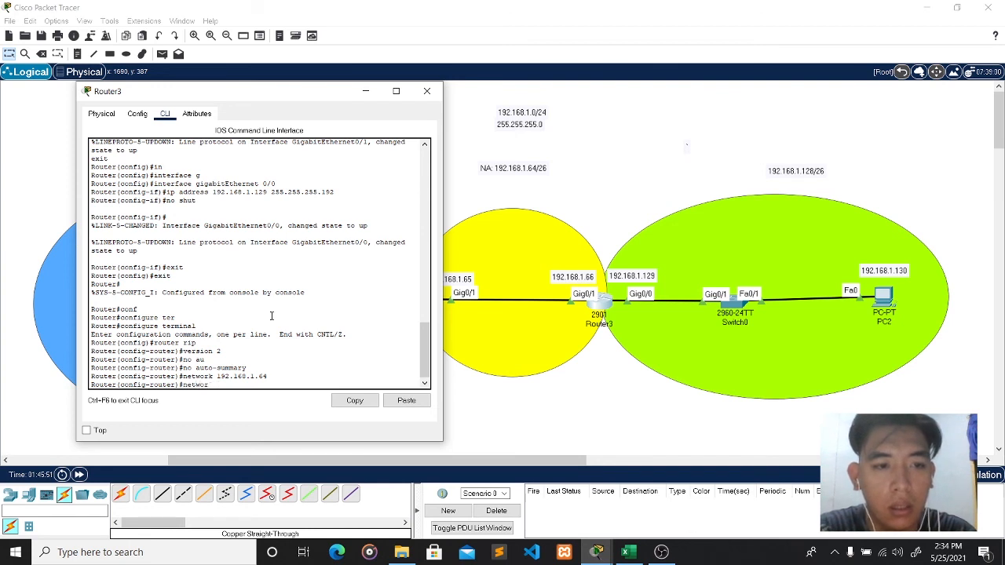
text(k 192)
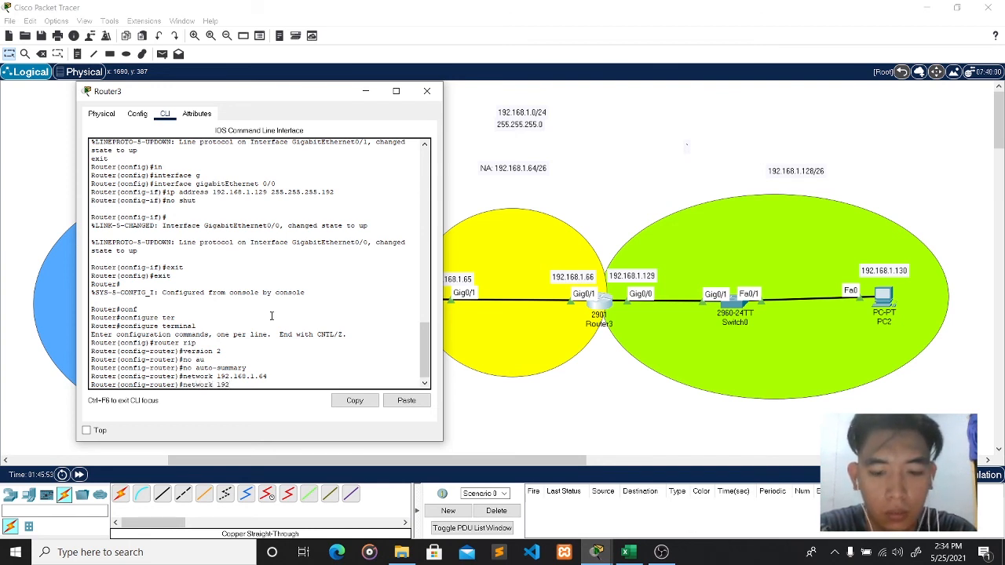
text(.1)
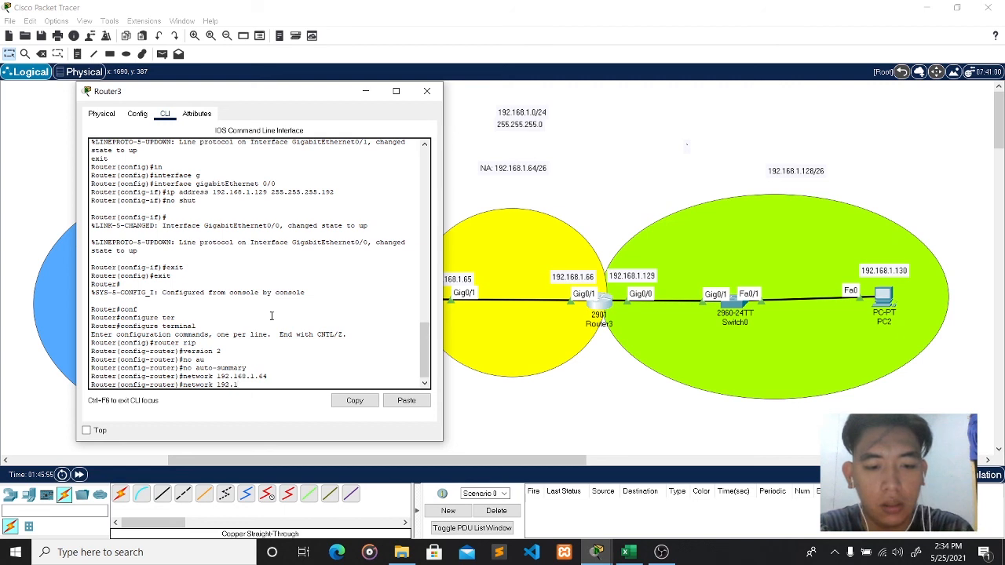
text(68.1.)
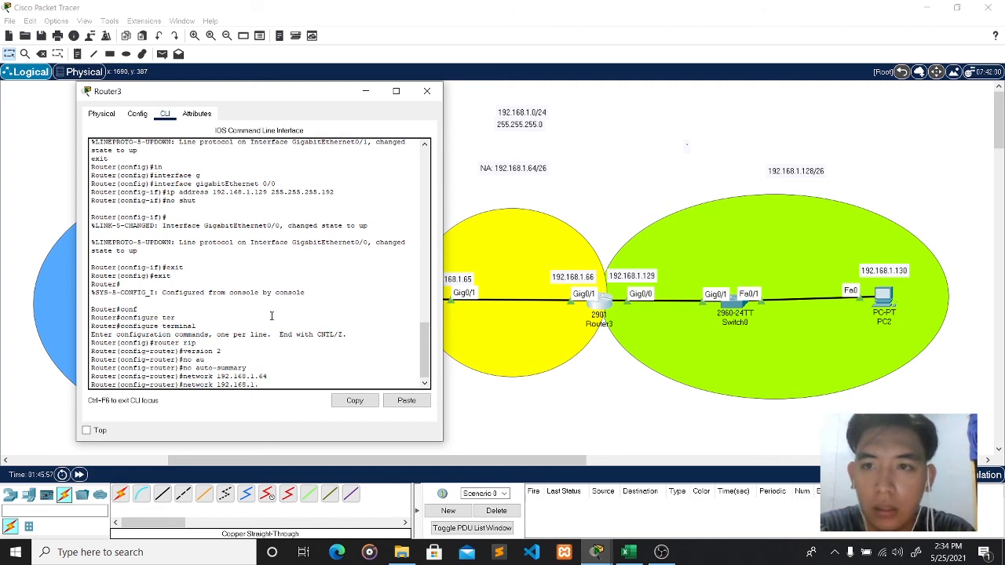
text(128)
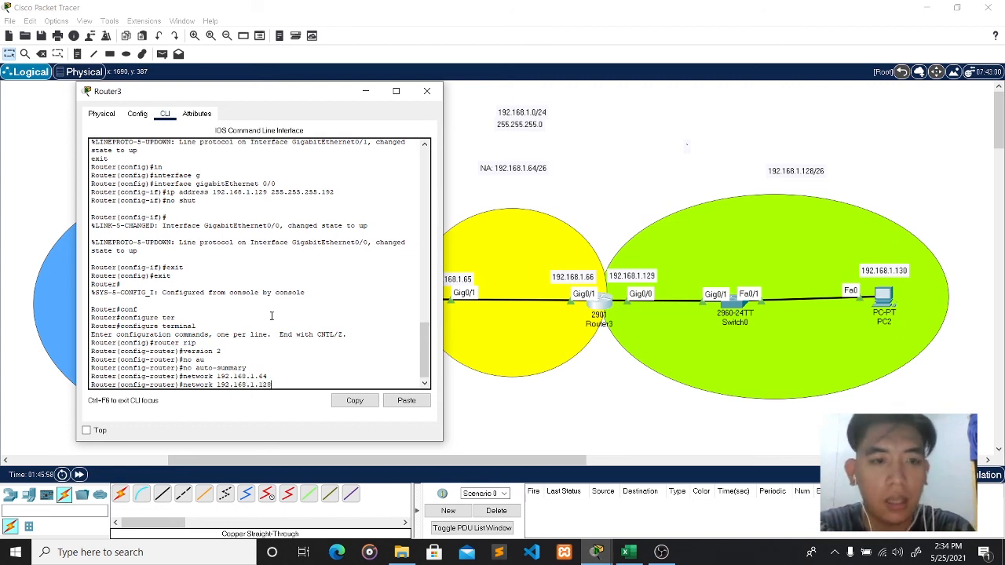
key(Return)
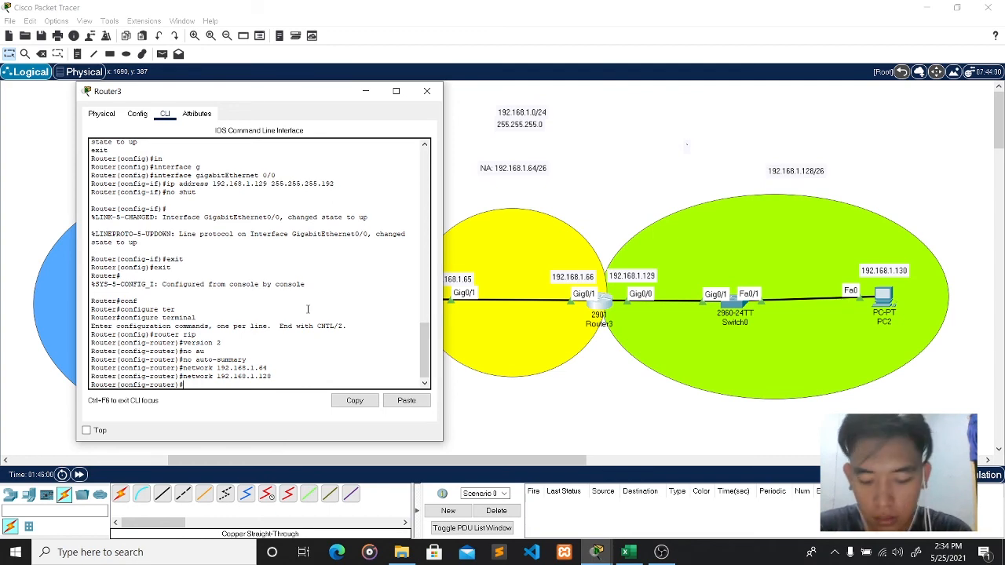
- Close Router3's console, review Router2 and Router3 device info, and open PC0's window
click(426, 91)
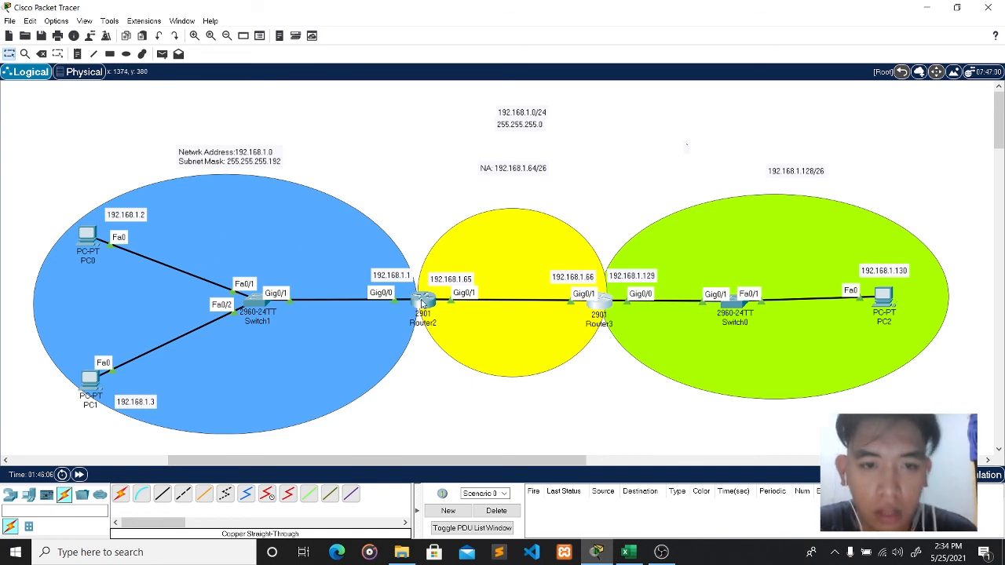
mouse_move(421, 300)
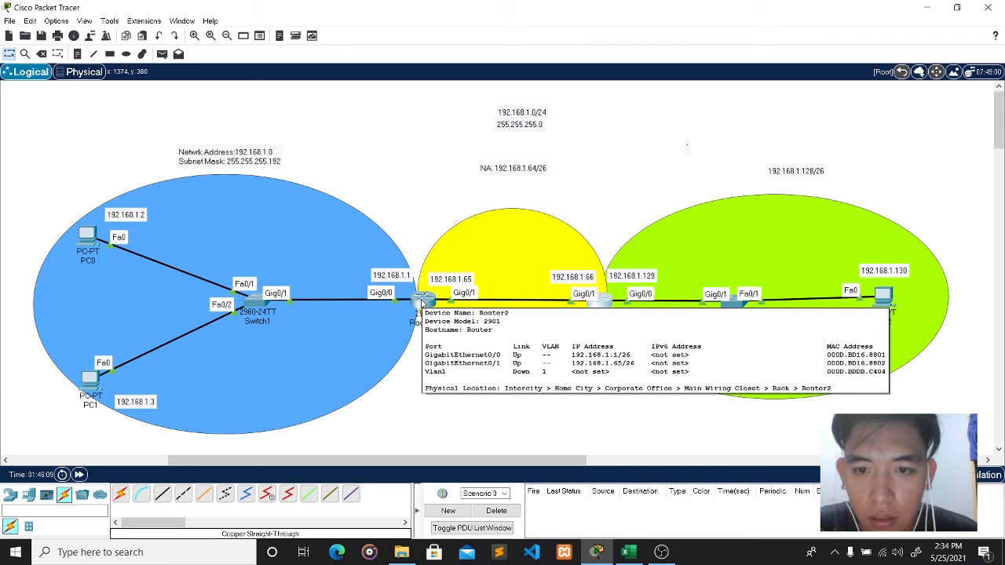
mouse_move(599, 306)
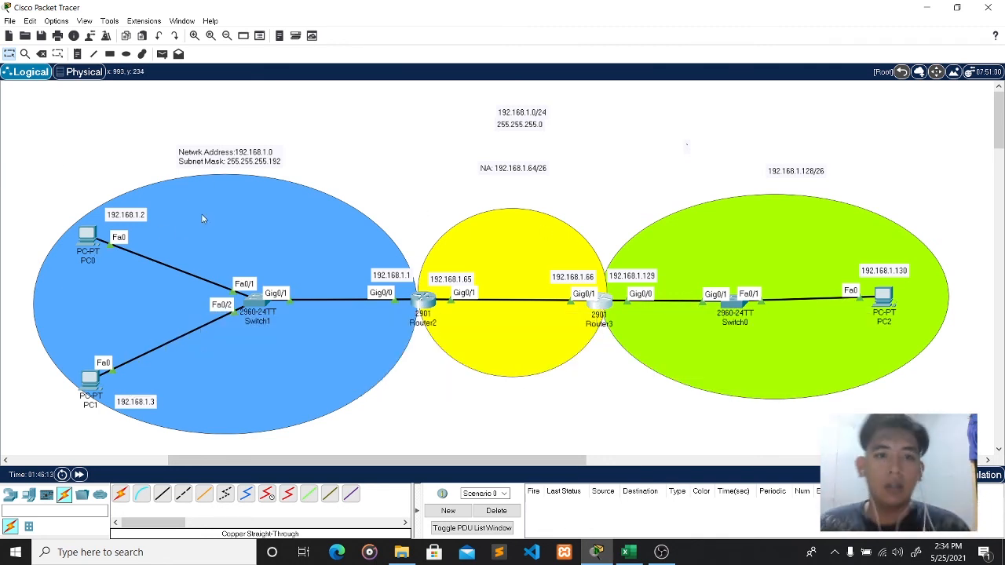
click(84, 244)
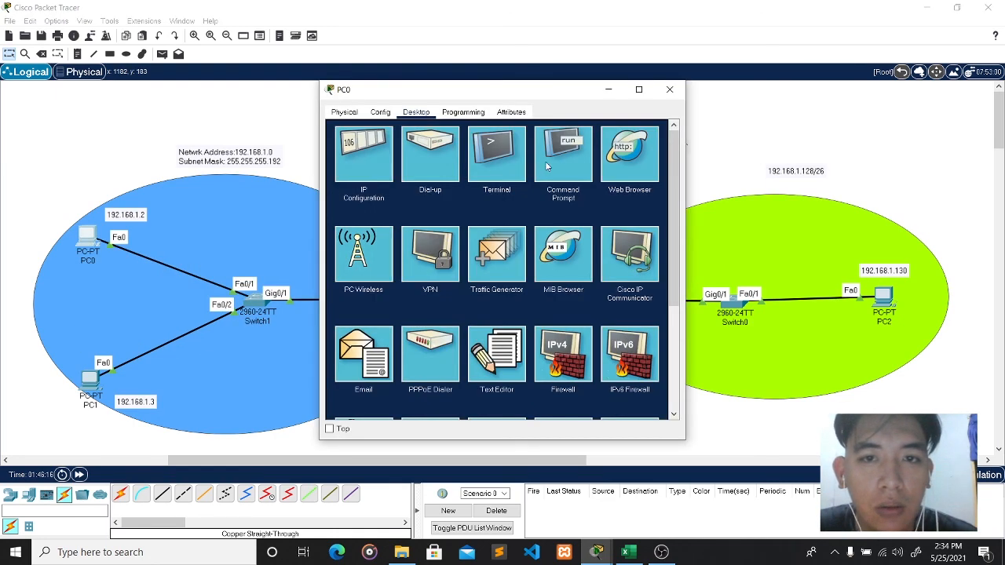
- From PC0's command prompt, ping the gateway at 192.168.1.1
drag(536, 89, 632, 107)
click(660, 169)
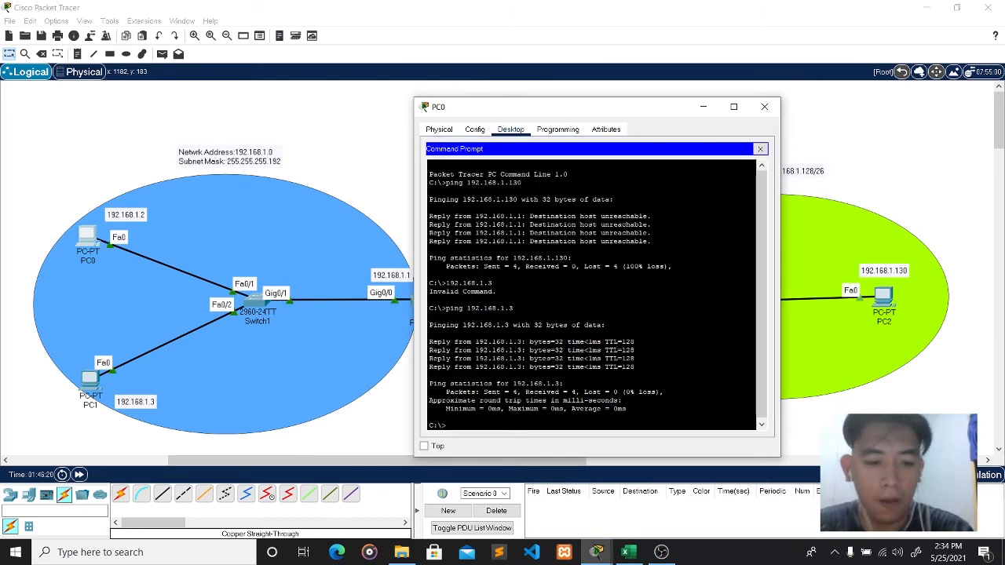
text(192)
key(BackSpace)
key(BackSpace)
text(pi)
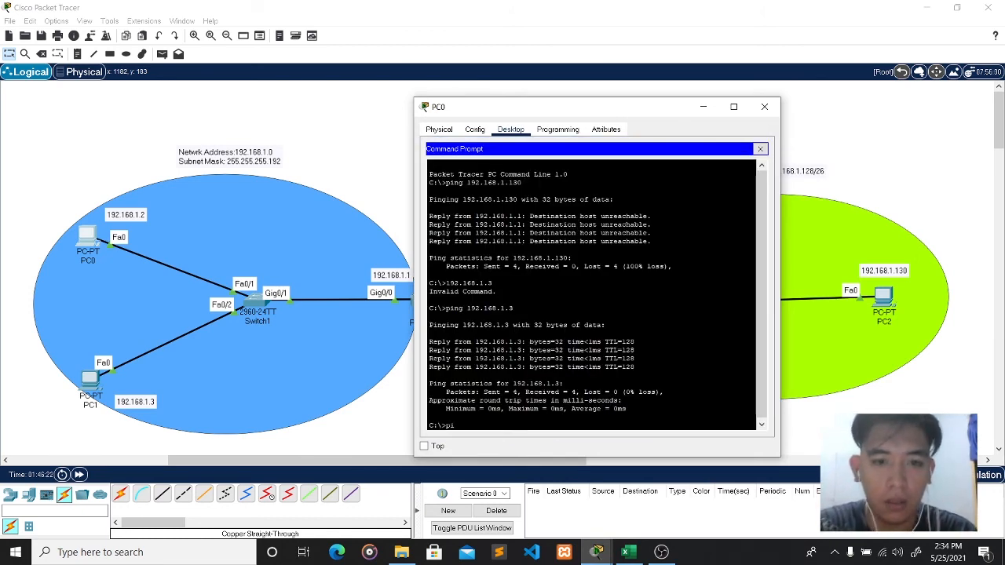
text(ng 192)
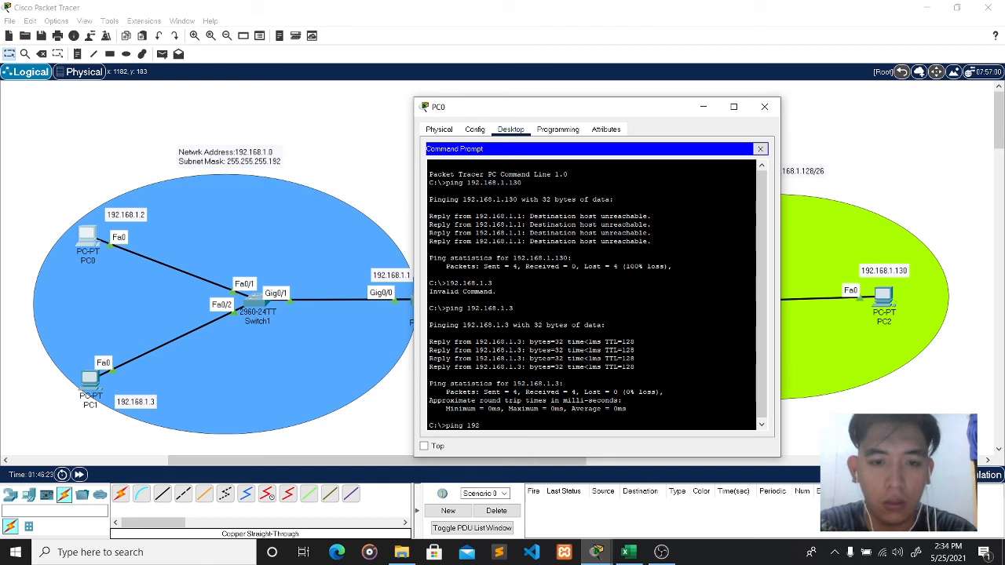
text(.168.)
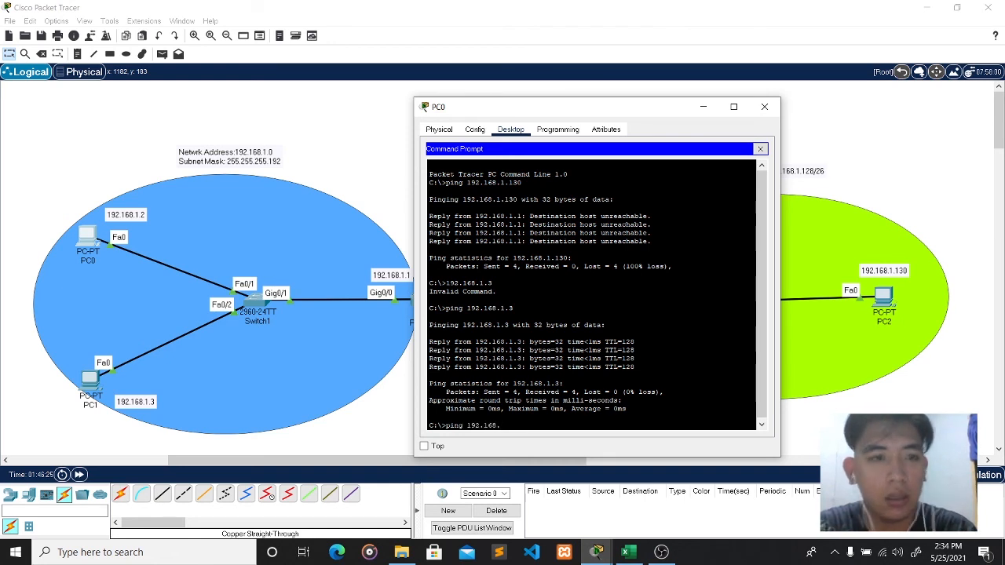
text(1.1)
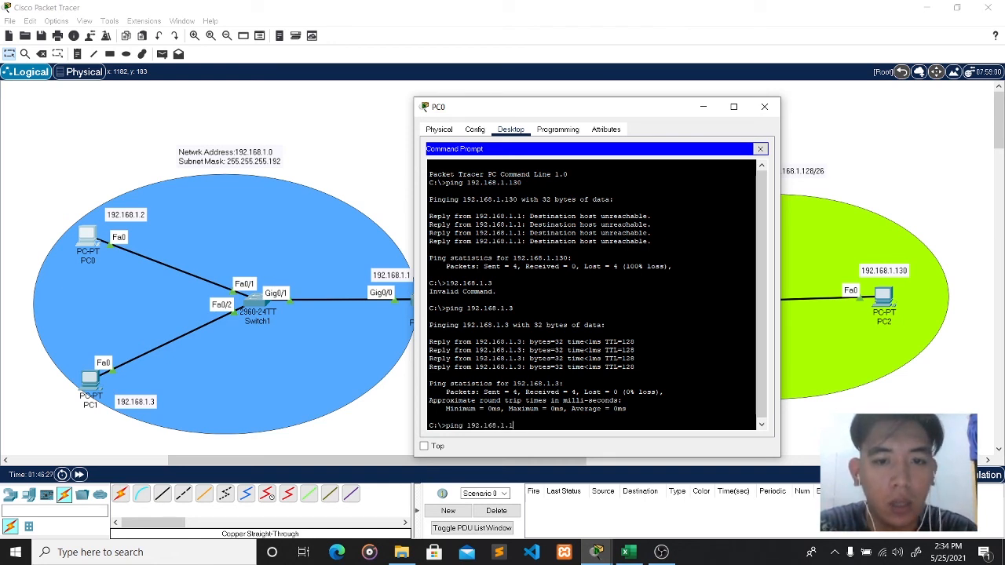
key(Return)
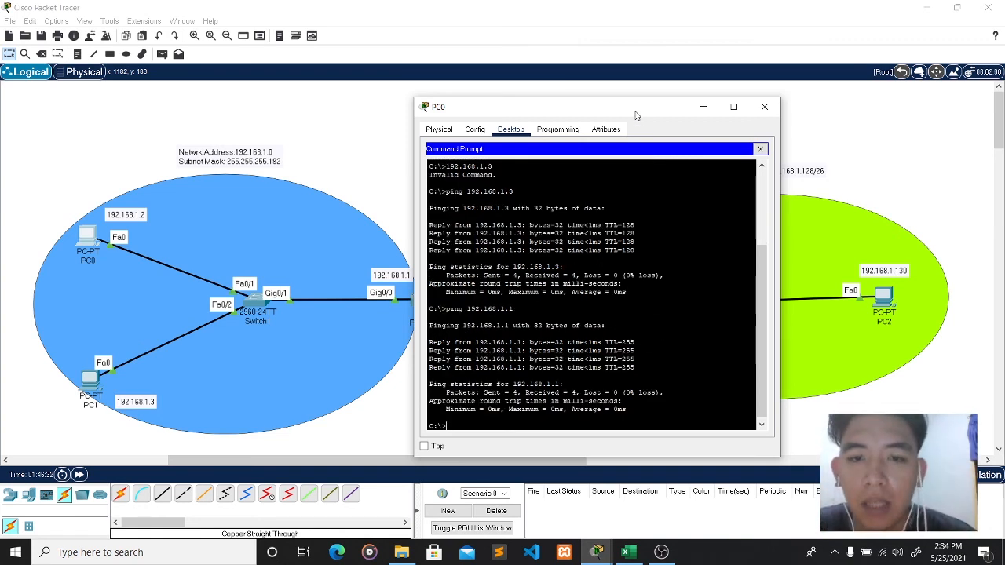
- Ping PC2 at 192.168.1.130 from PC0, getting 3 of 4 replies, then close PC0
drag(635, 115, 594, 109)
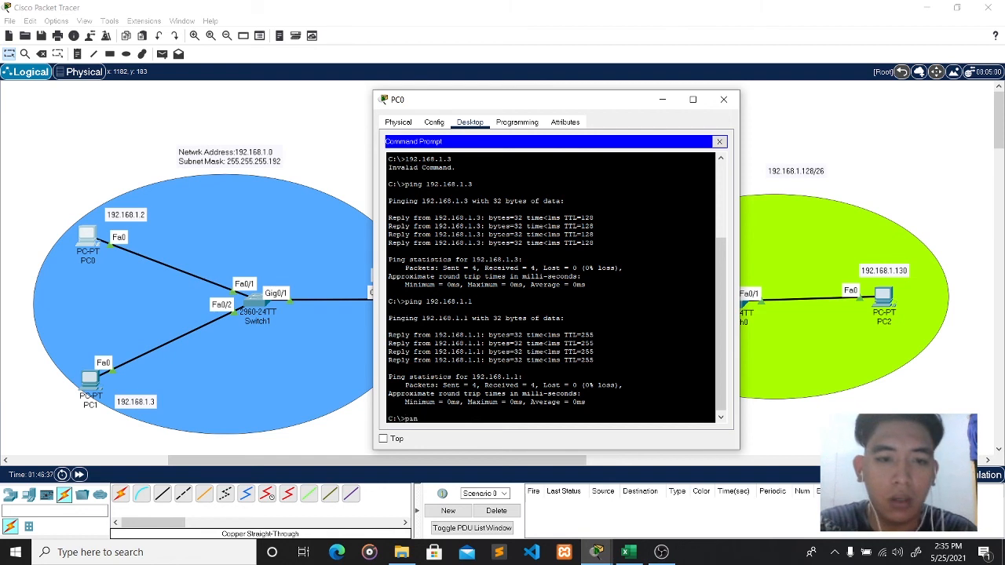
text(192.)
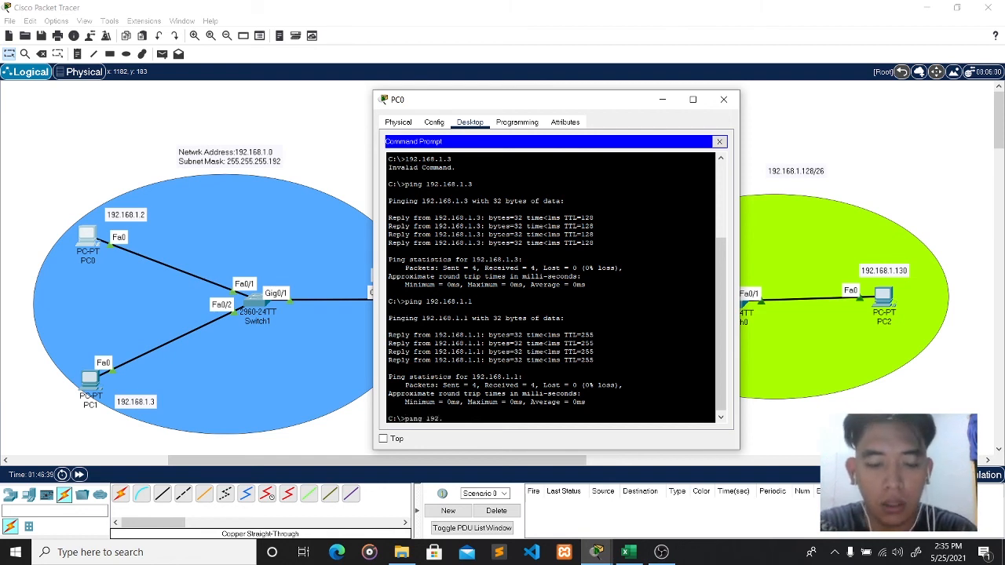
text(168)
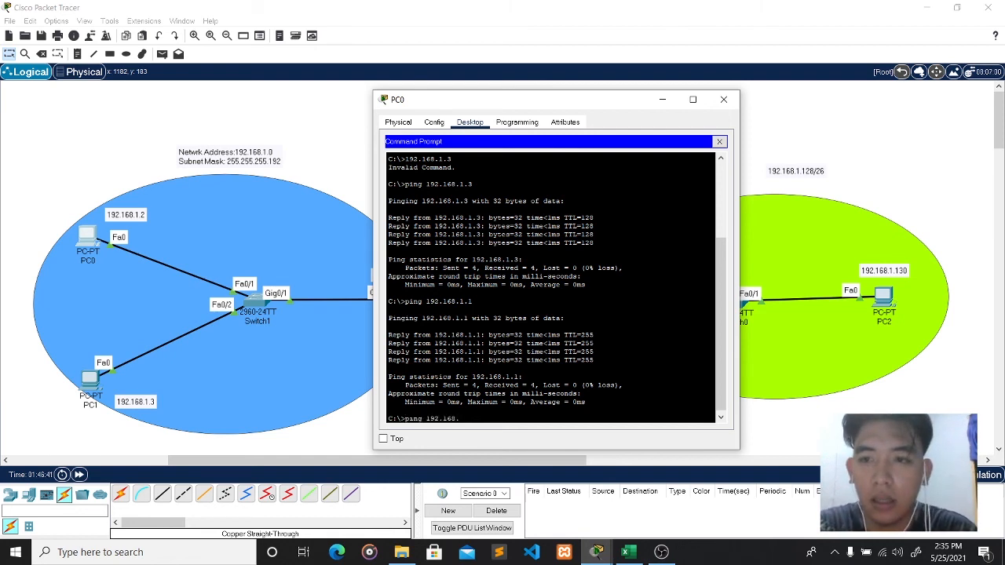
text(.1.13)
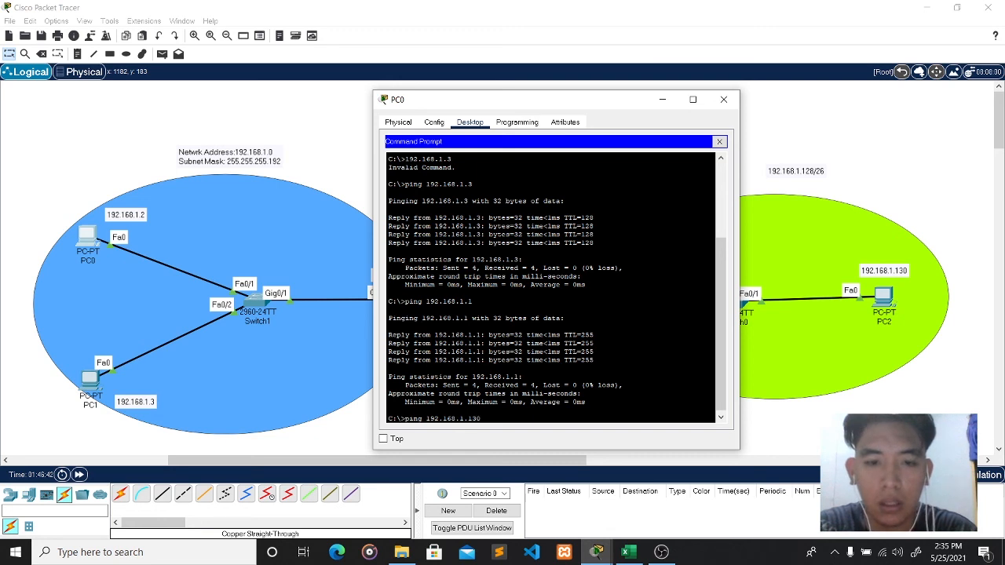
text(0)
key(Return)
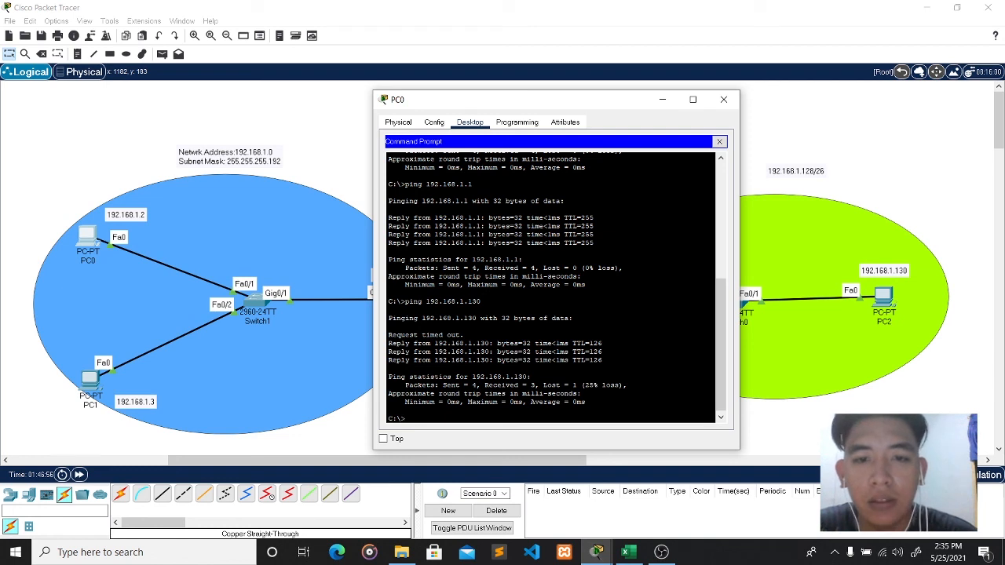
click(729, 100)
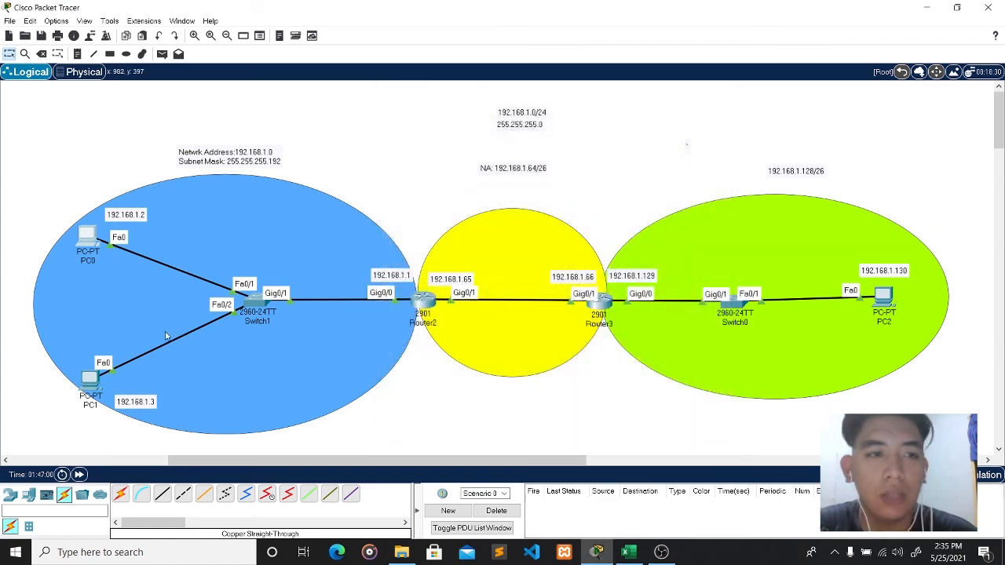
- From PC1's command prompt, ping 192.168.1.130 with 0% loss, then close PC1's window
click(89, 381)
click(561, 151)
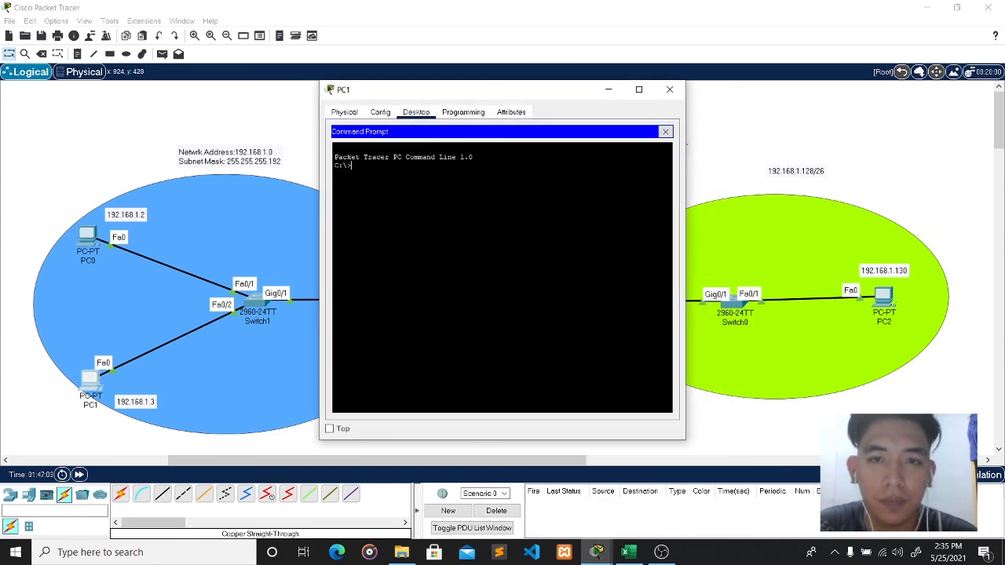
text(ping )
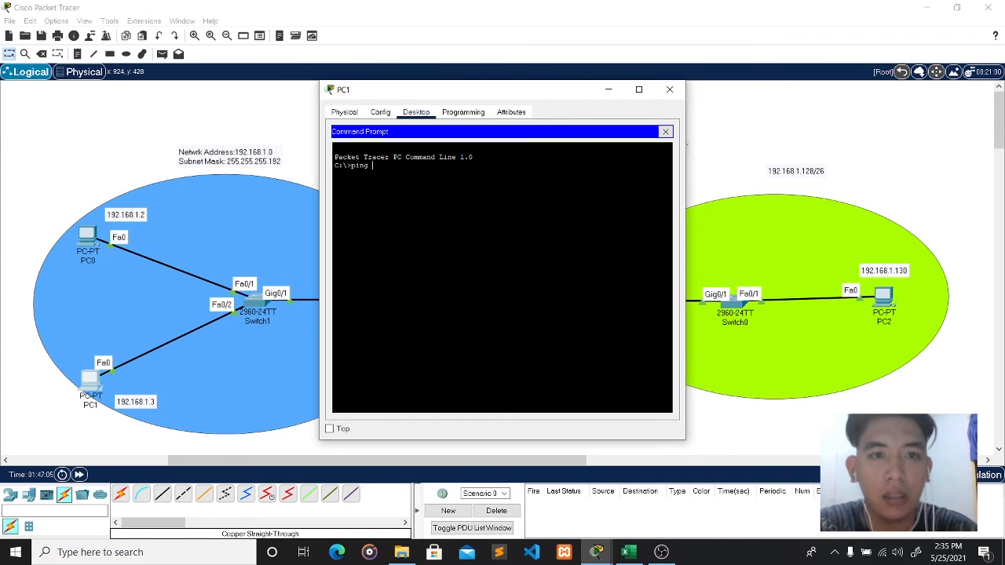
text(192.1)
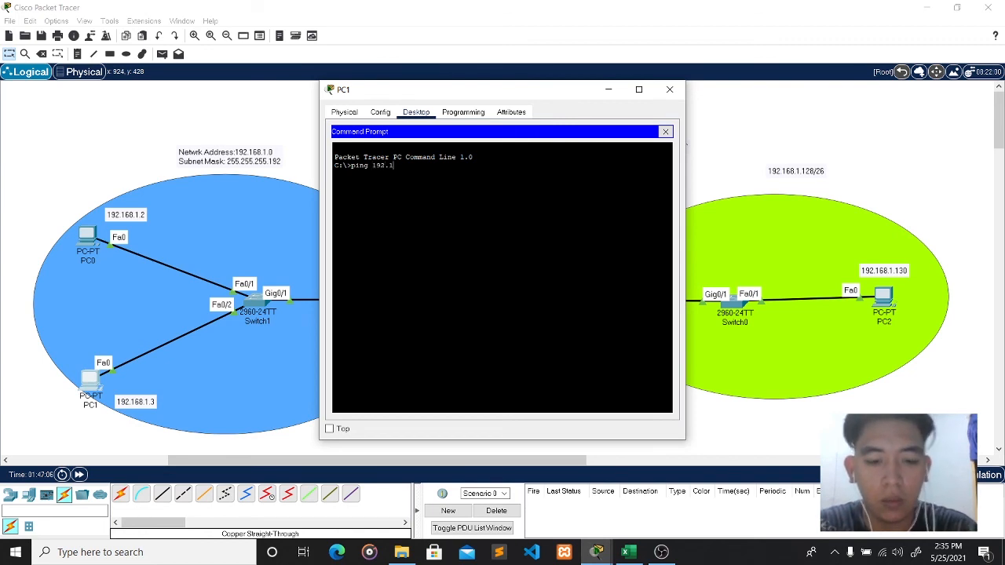
text(68.)
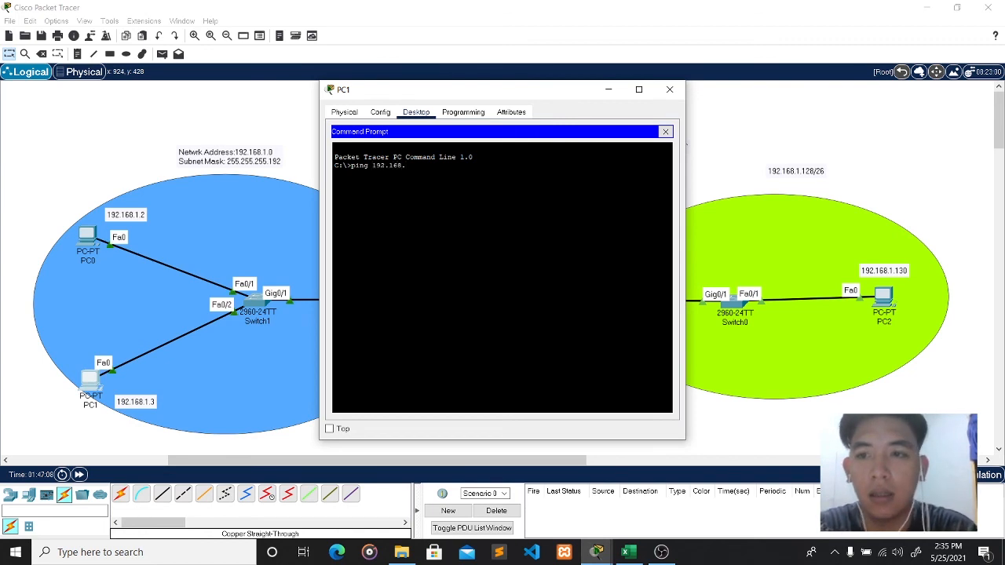
text(1.130)
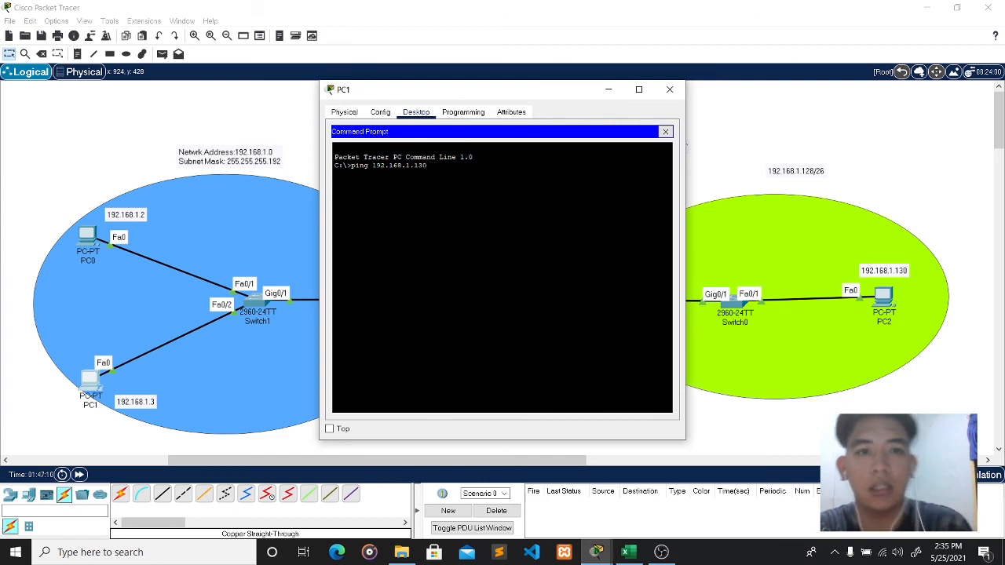
key(Return)
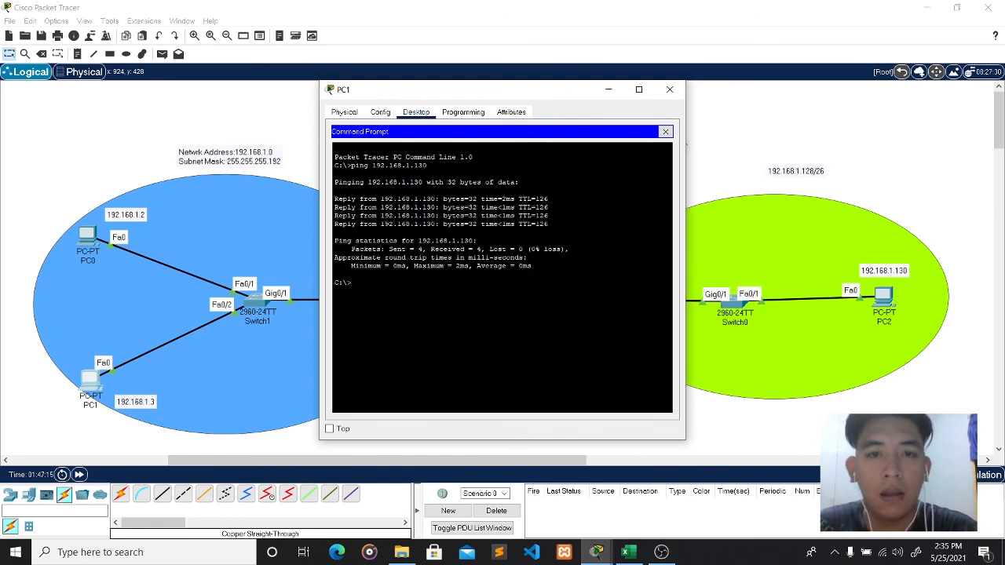
click(668, 89)
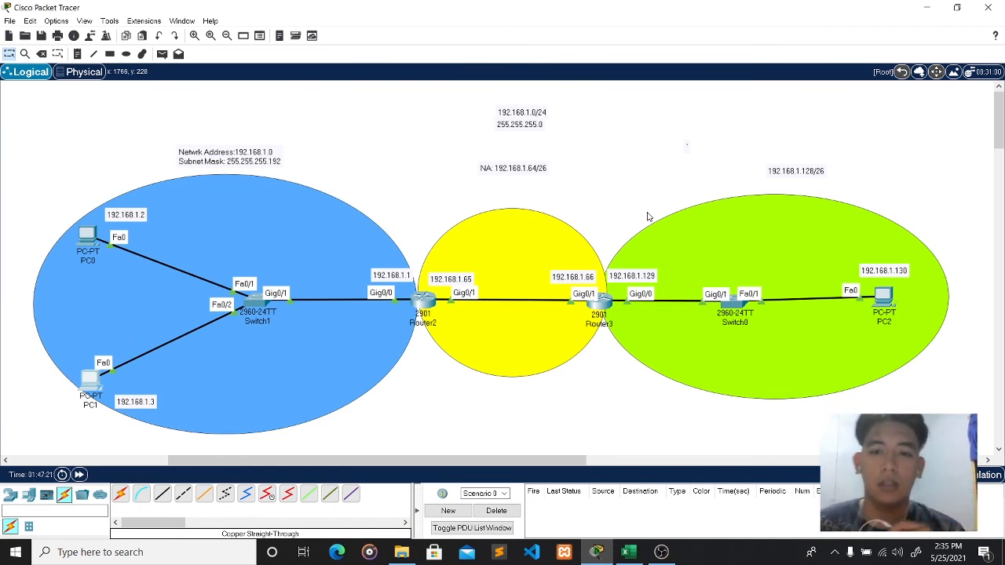
- Scroll through the /26 subnet table in Excel, then switch back to OBS
click(628, 552)
scroll(564, 336, down, 4)
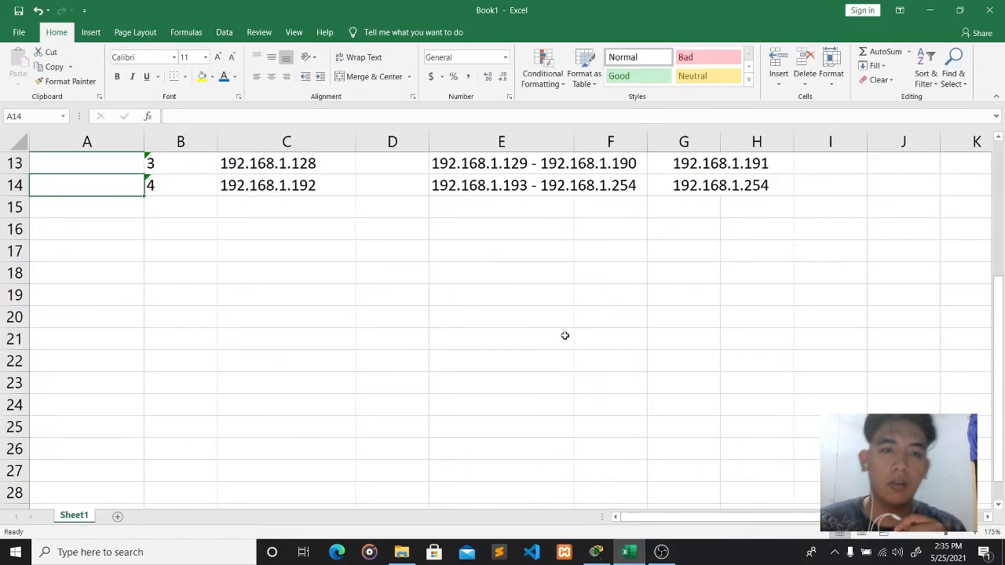
scroll(565, 336, up, 4)
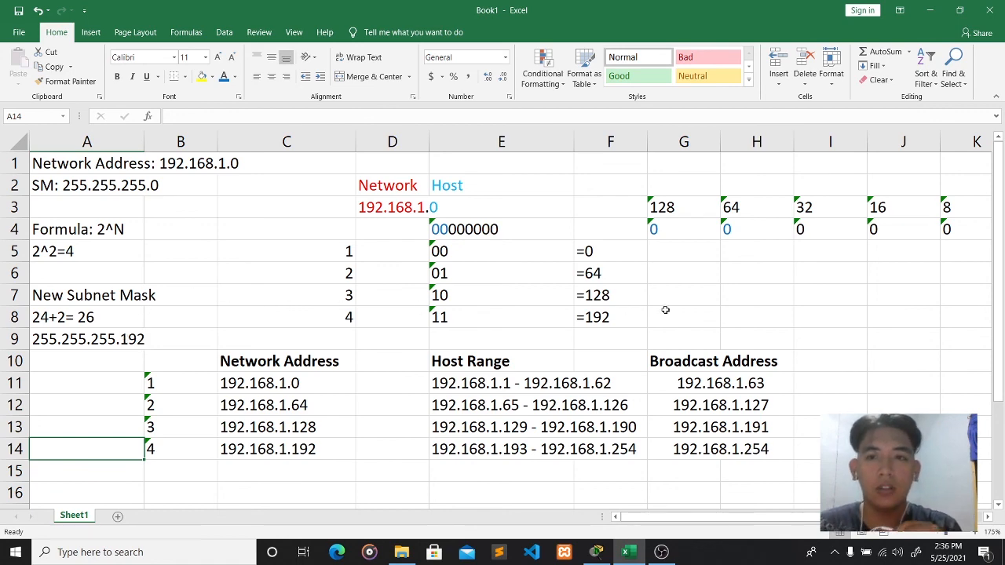
click(661, 552)
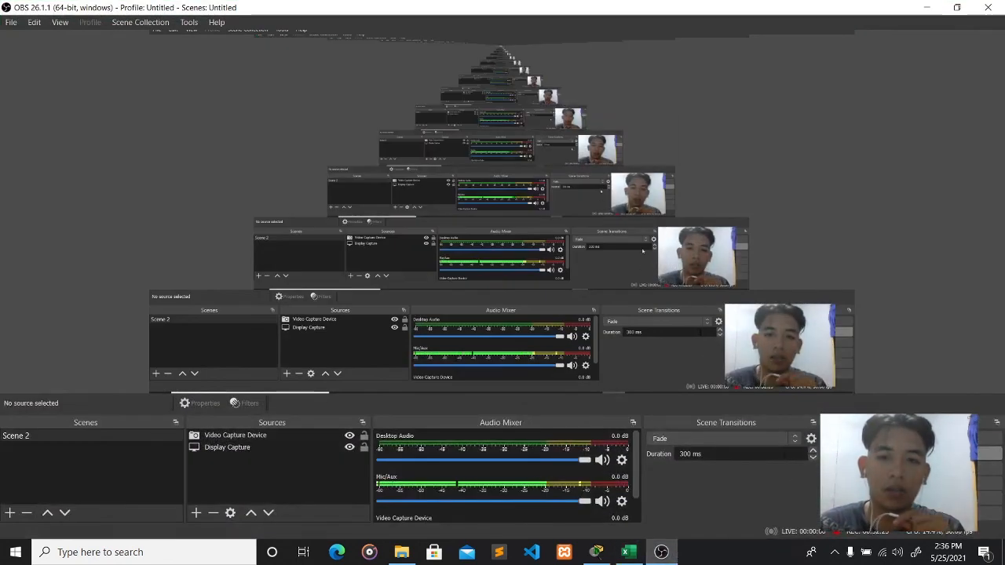